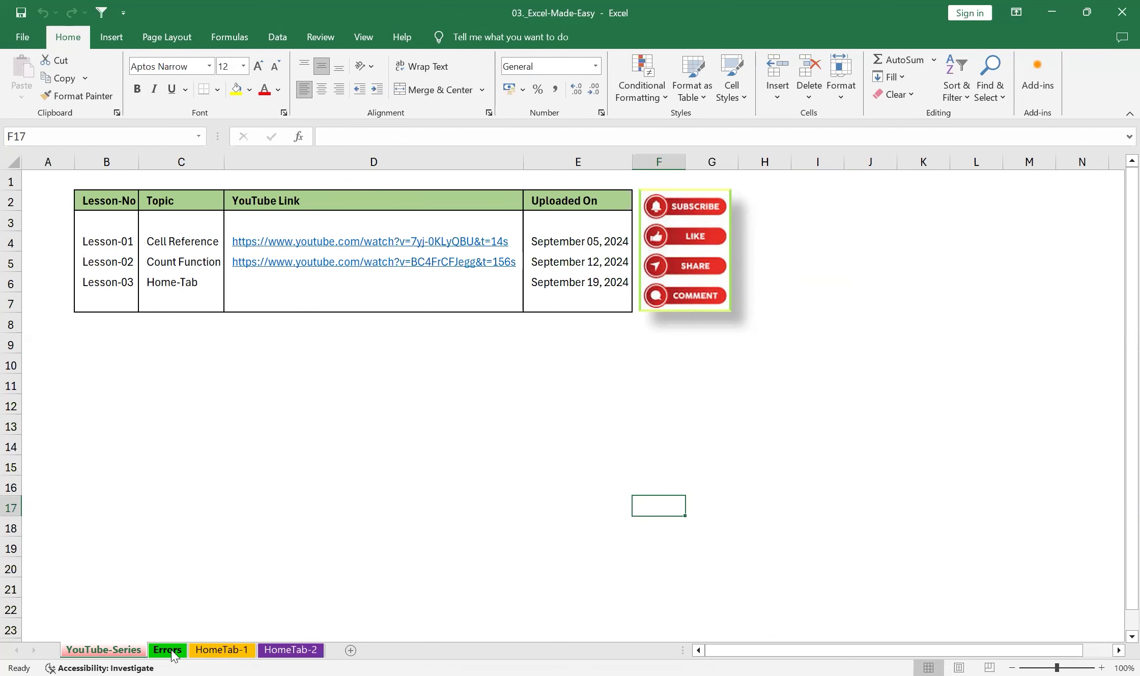
Open the Errors sheet and examine the Incorrect table's data and the Text column of the Correct table.
{"action": "left_click", "coordinate": [167, 649]}
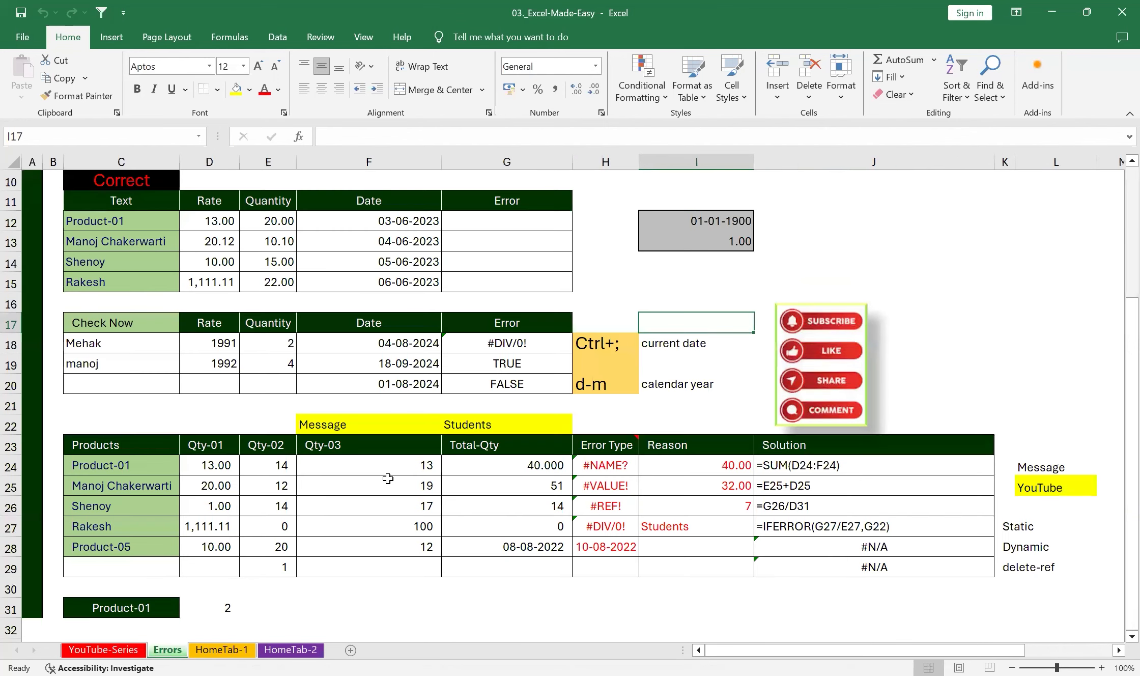
{"action": "scroll", "coordinate": [388, 478], "scroll_direction": "up", "scroll_amount": 3}
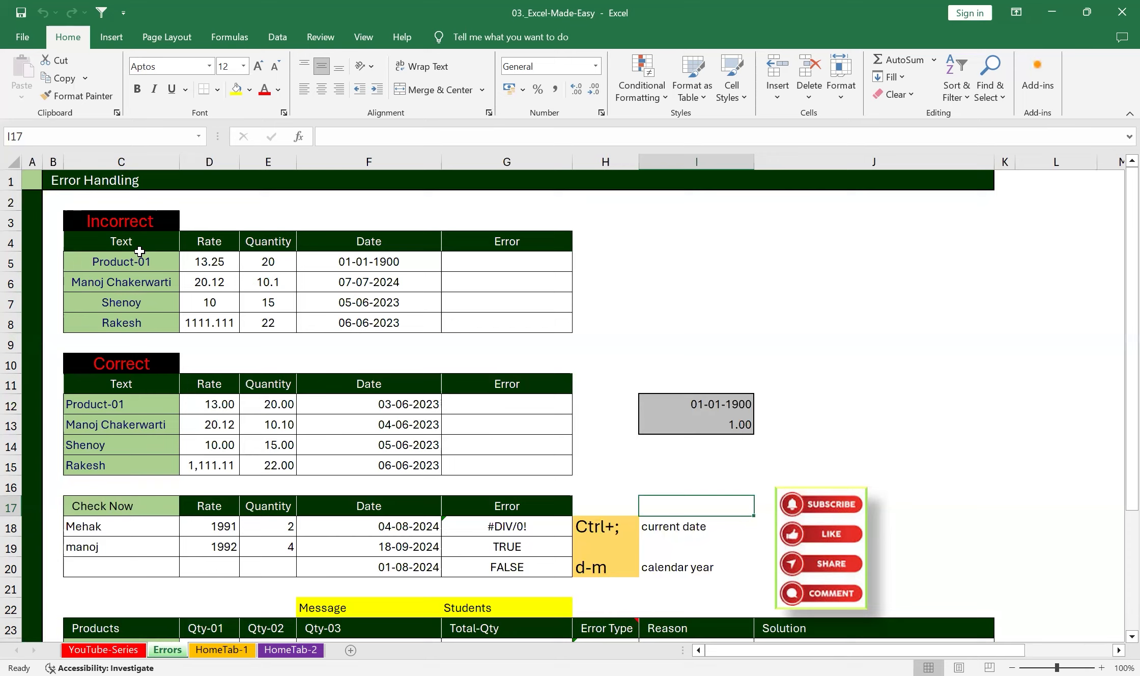
{"action": "left_click_drag", "start_coordinate": [139, 256], "coordinate": [362, 324]}
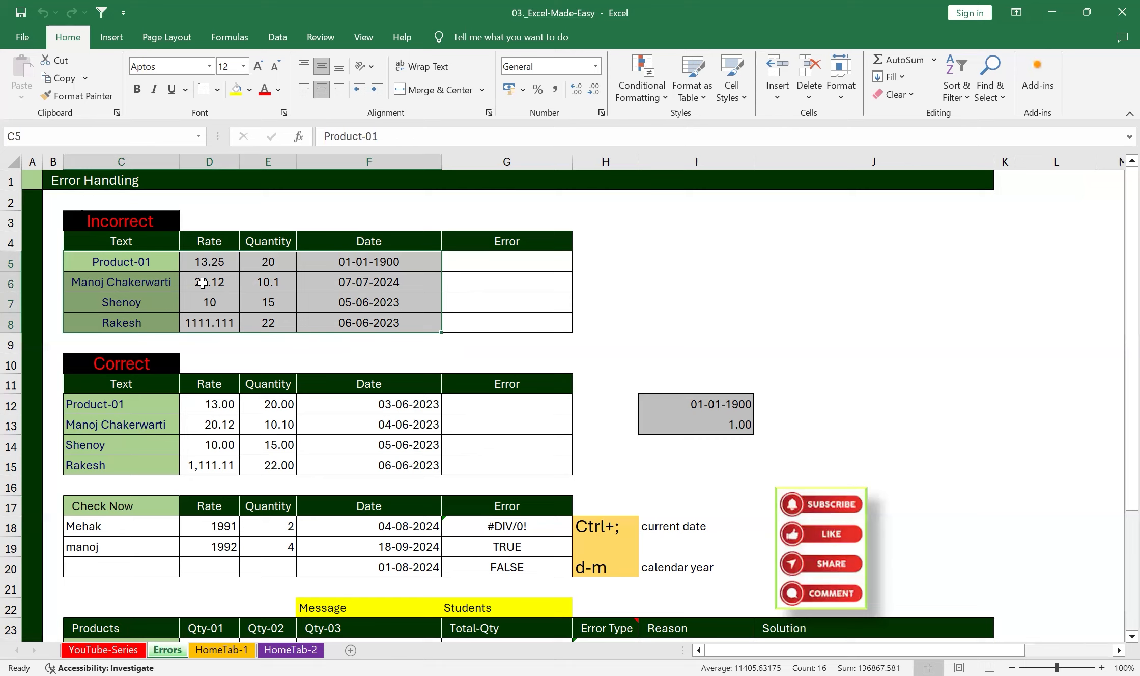
{"action": "left_click_drag", "start_coordinate": [124, 261], "coordinate": [358, 322]}
{"action": "left_click_drag", "start_coordinate": [107, 261], "coordinate": [308, 322]}
{"action": "scroll", "coordinate": [308, 322], "scroll_direction": "down", "scroll_amount": 1}
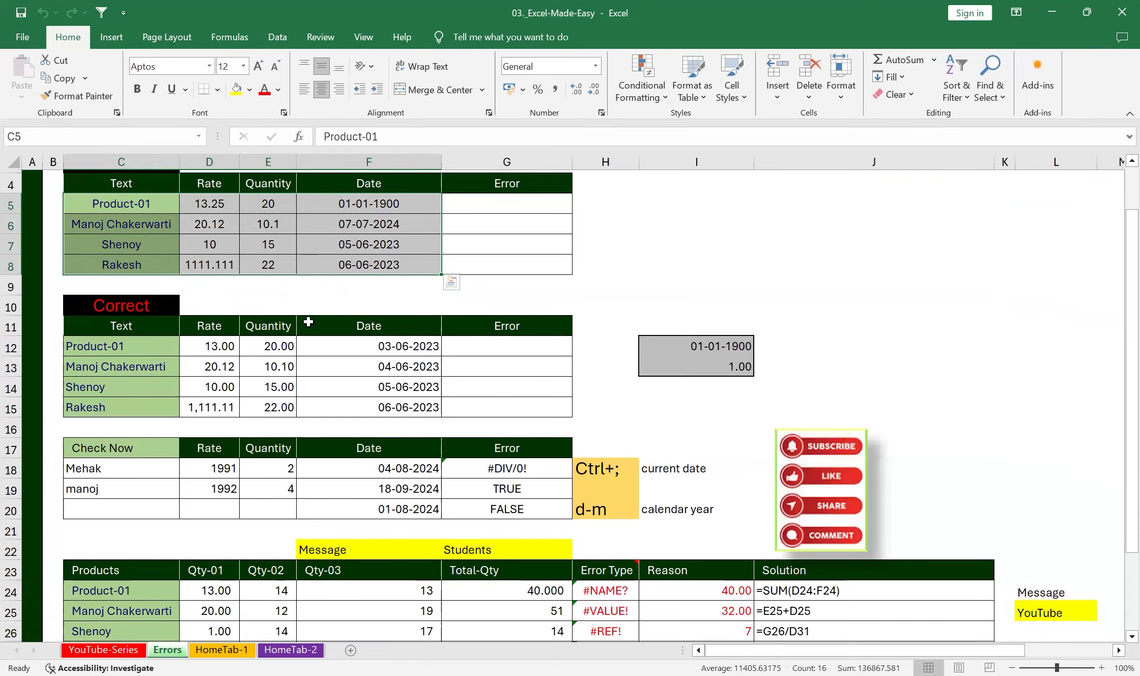
{"action": "left_click", "coordinate": [120, 343]}
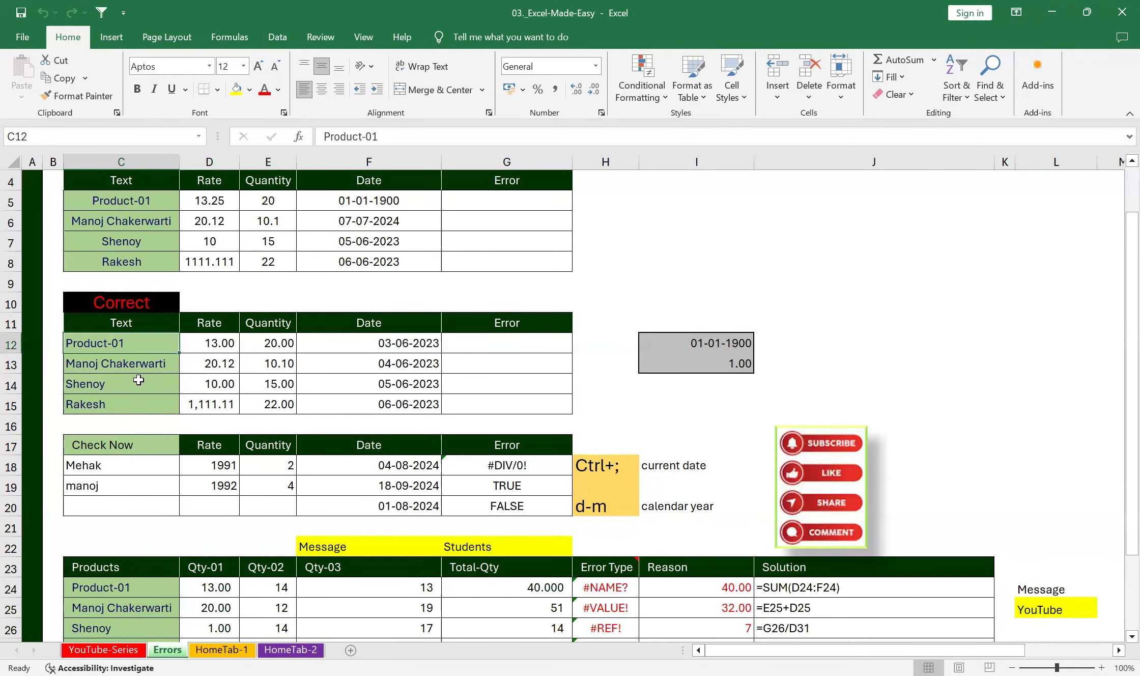
{"action": "left_click_drag", "start_coordinate": [149, 340], "coordinate": [144, 402]}
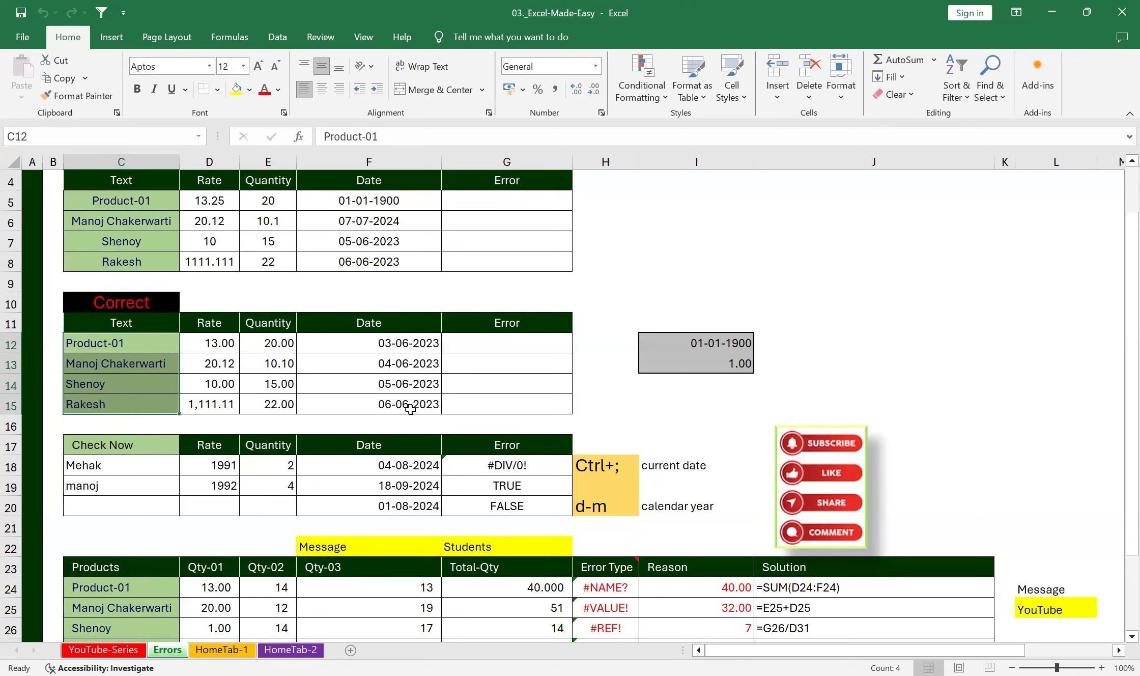
Compare the Rate, Quantity and Date columns of the Incorrect table with those of the Correct table.
{"action": "left_click_drag", "start_coordinate": [209, 201], "coordinate": [210, 254]}
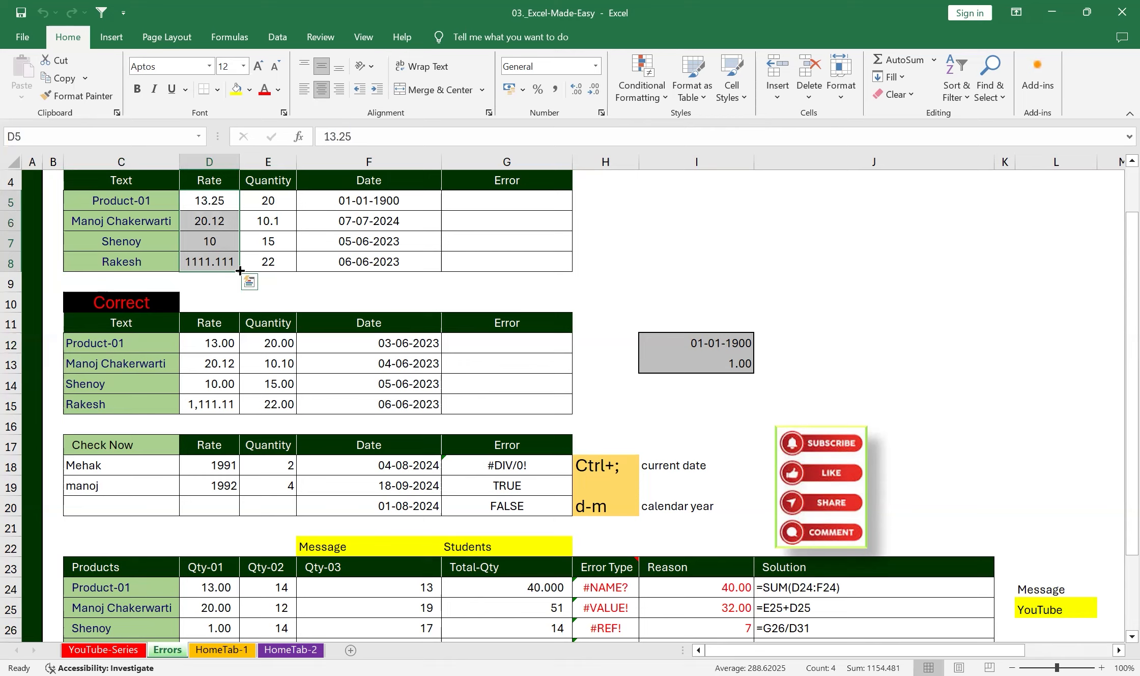
{"action": "left_click_drag", "start_coordinate": [214, 200], "coordinate": [209, 258]}
{"action": "left_click_drag", "start_coordinate": [218, 337], "coordinate": [214, 400]}
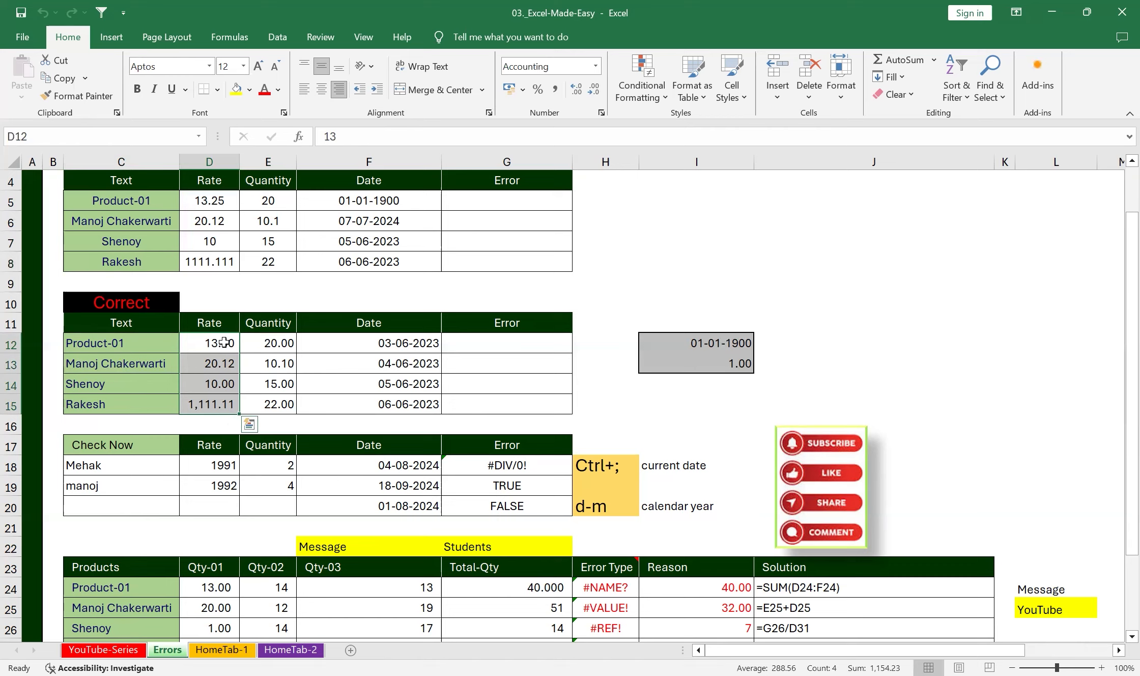
{"action": "left_click_drag", "start_coordinate": [223, 342], "coordinate": [222, 400]}
{"action": "left_click_drag", "start_coordinate": [285, 345], "coordinate": [277, 398]}
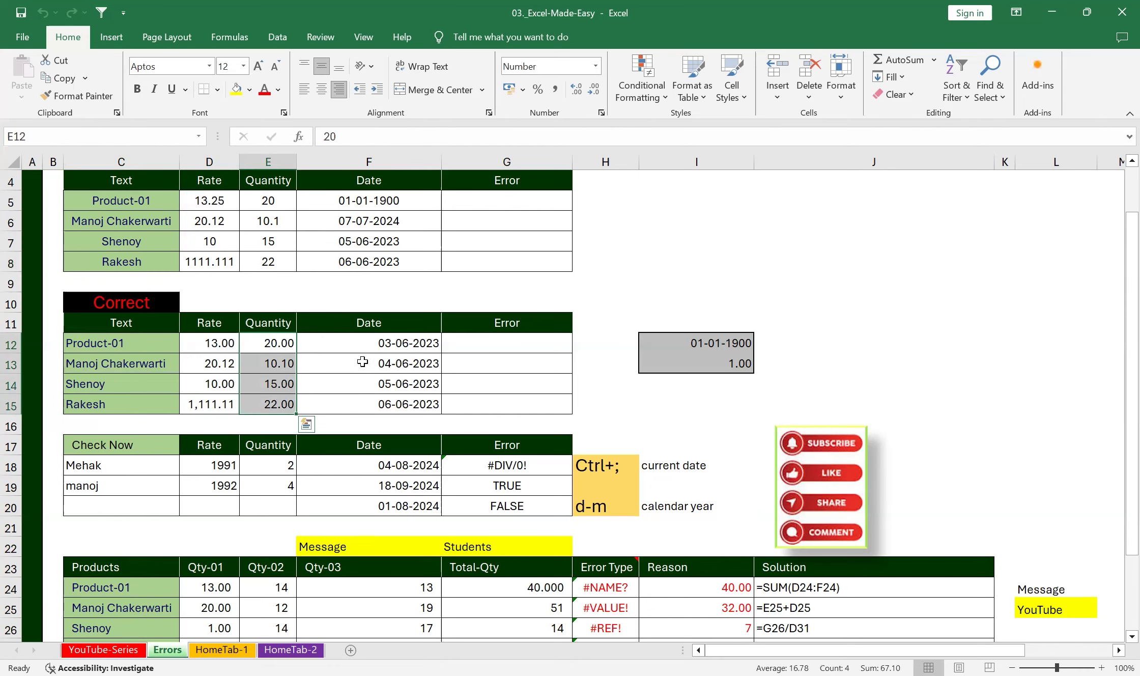
{"action": "left_click_drag", "start_coordinate": [275, 200], "coordinate": [270, 267]}
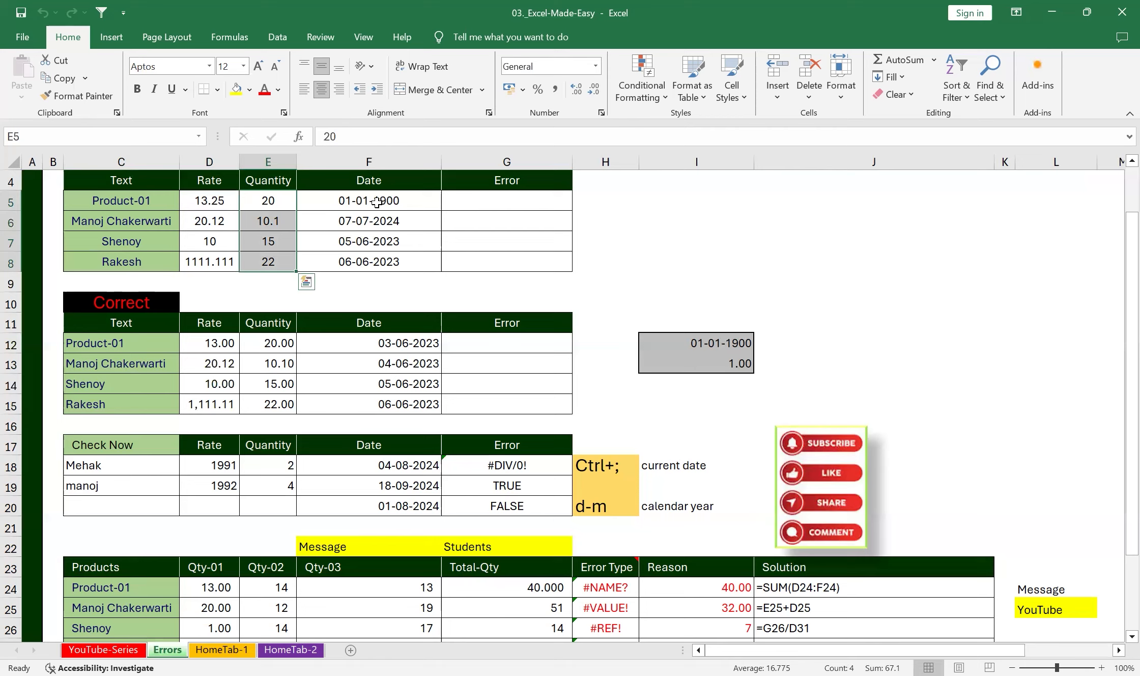
{"action": "left_click_drag", "start_coordinate": [377, 206], "coordinate": [368, 258]}
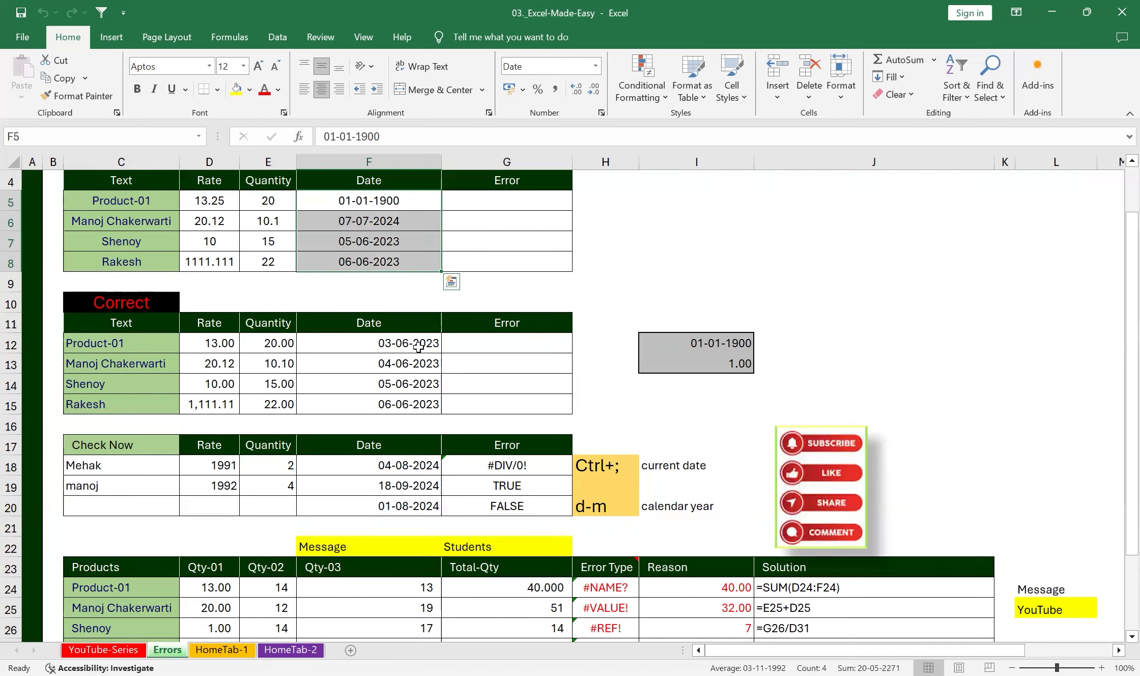
{"action": "left_click_drag", "start_coordinate": [419, 348], "coordinate": [404, 397]}
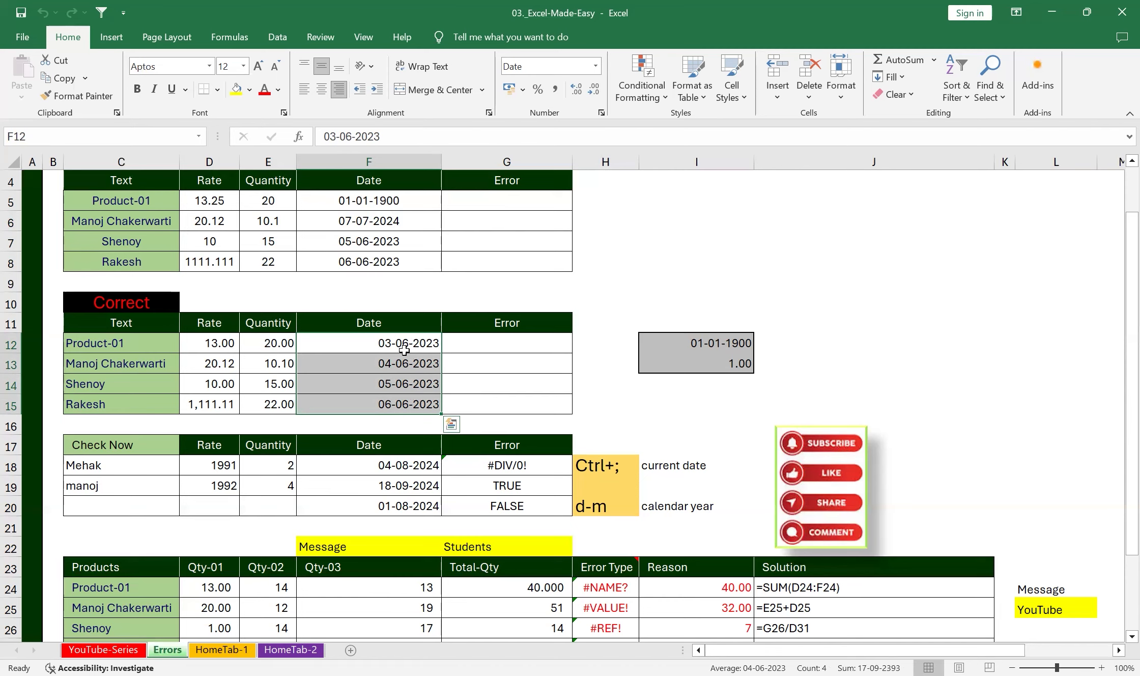
Check the sample date and number in I12 and I13, and enter the date 1-1-1900 in cell J12.
{"action": "left_click", "coordinate": [682, 342]}
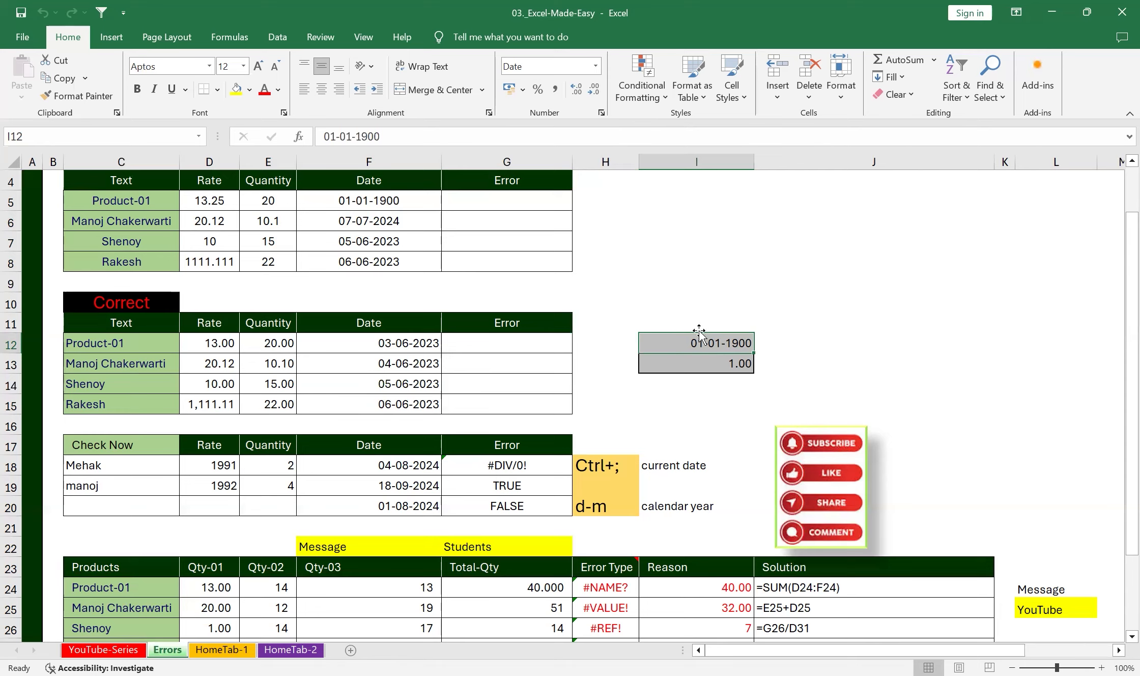
{"action": "left_click", "coordinate": [729, 363]}
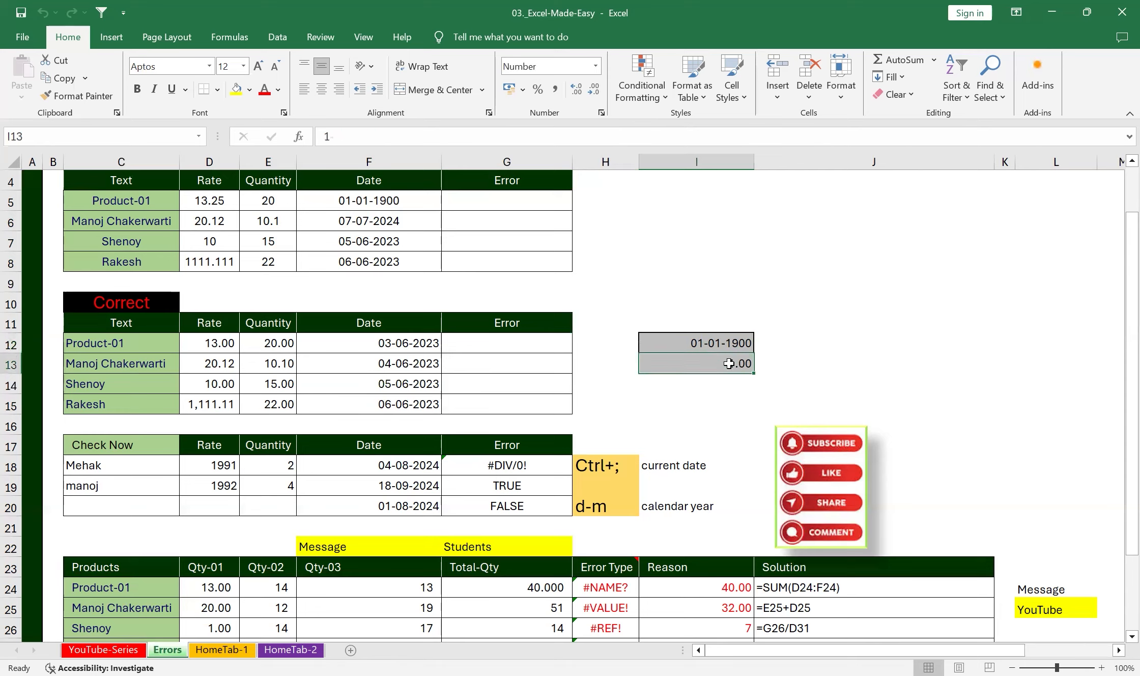
{"action": "left_click", "coordinate": [777, 342]}
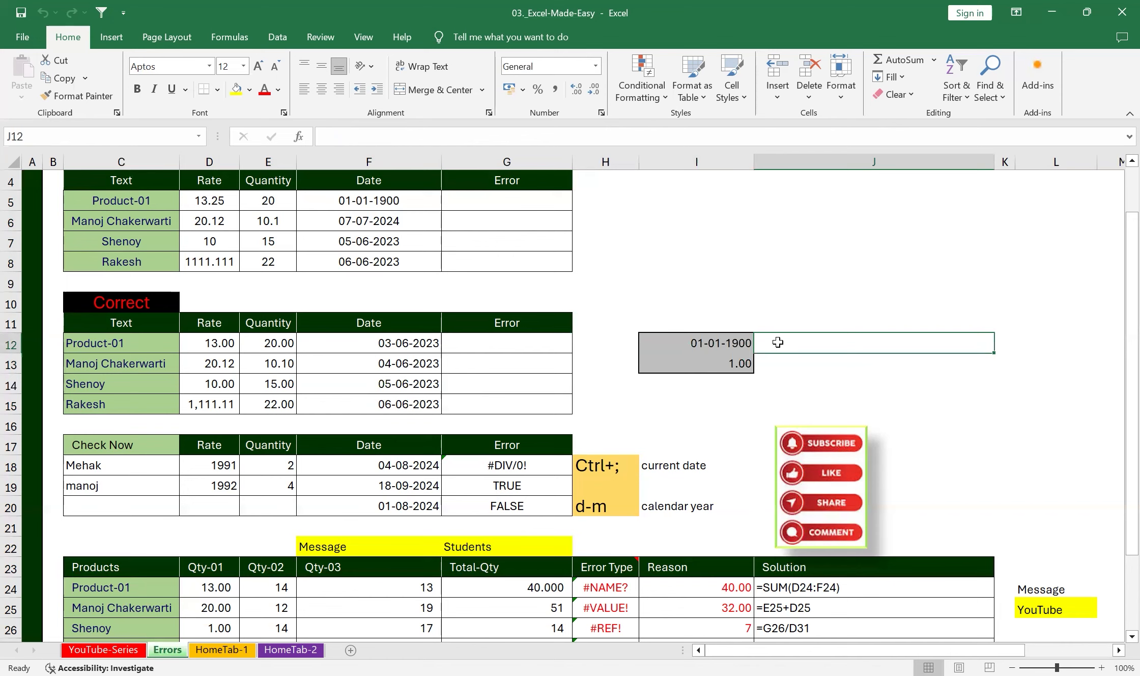
{"action": "type", "text": "1-01-1900"}
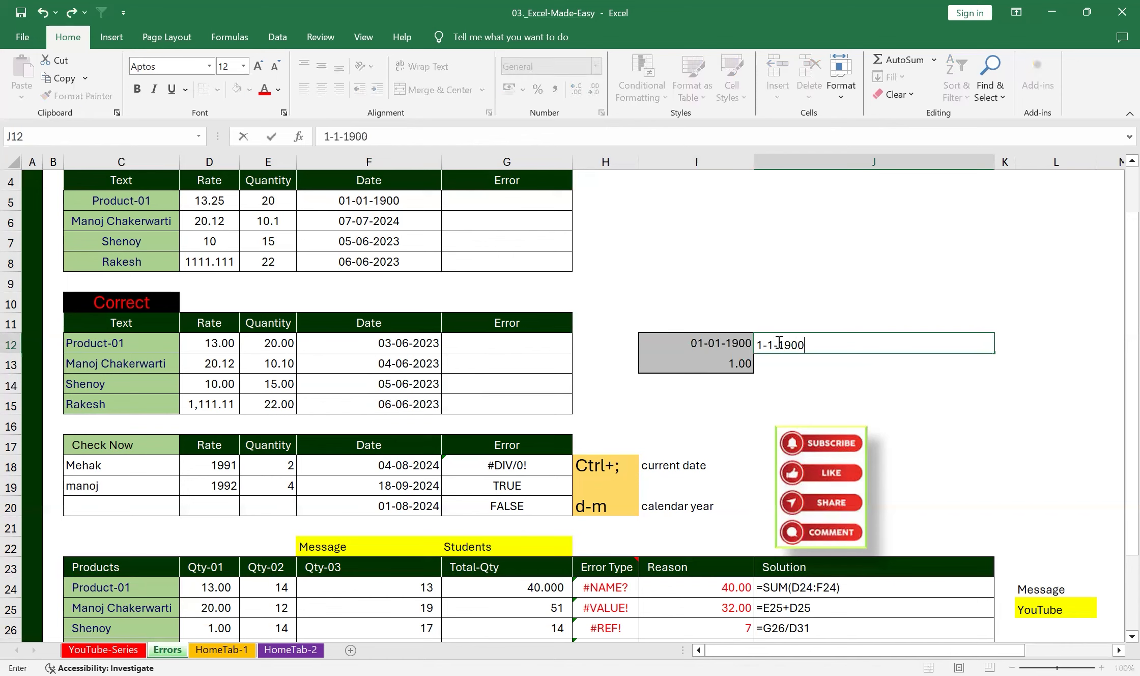
{"action": "key", "text": "Return"}
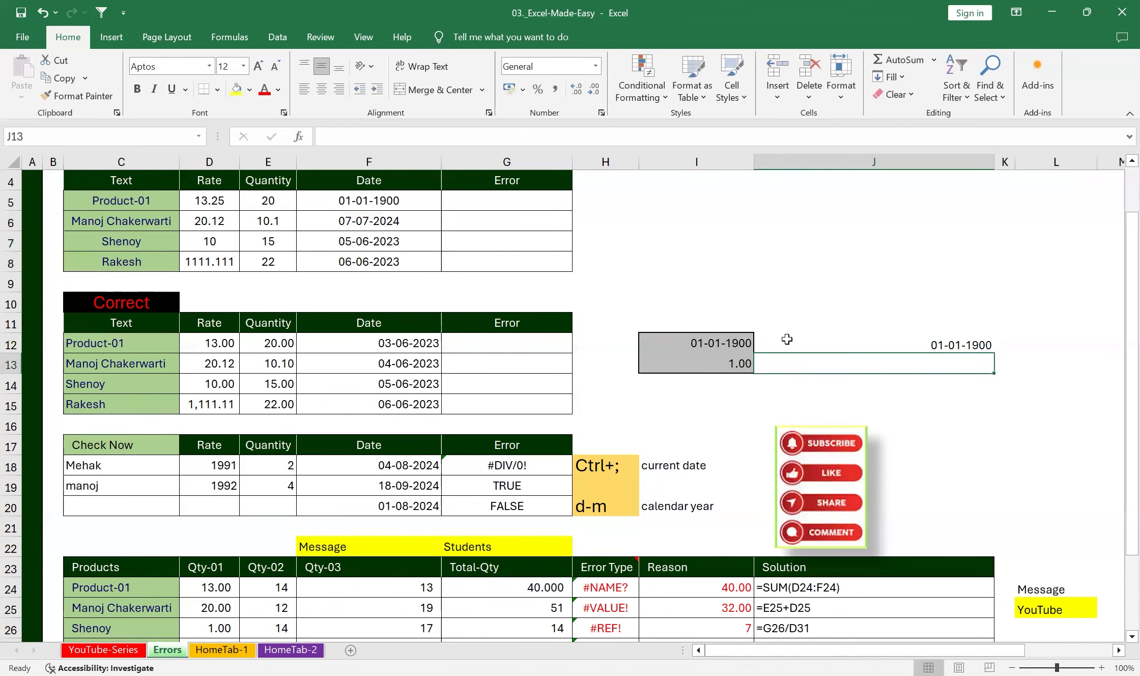
Change the format of the date in cell J12 to Number.
{"action": "left_click", "coordinate": [876, 346]}
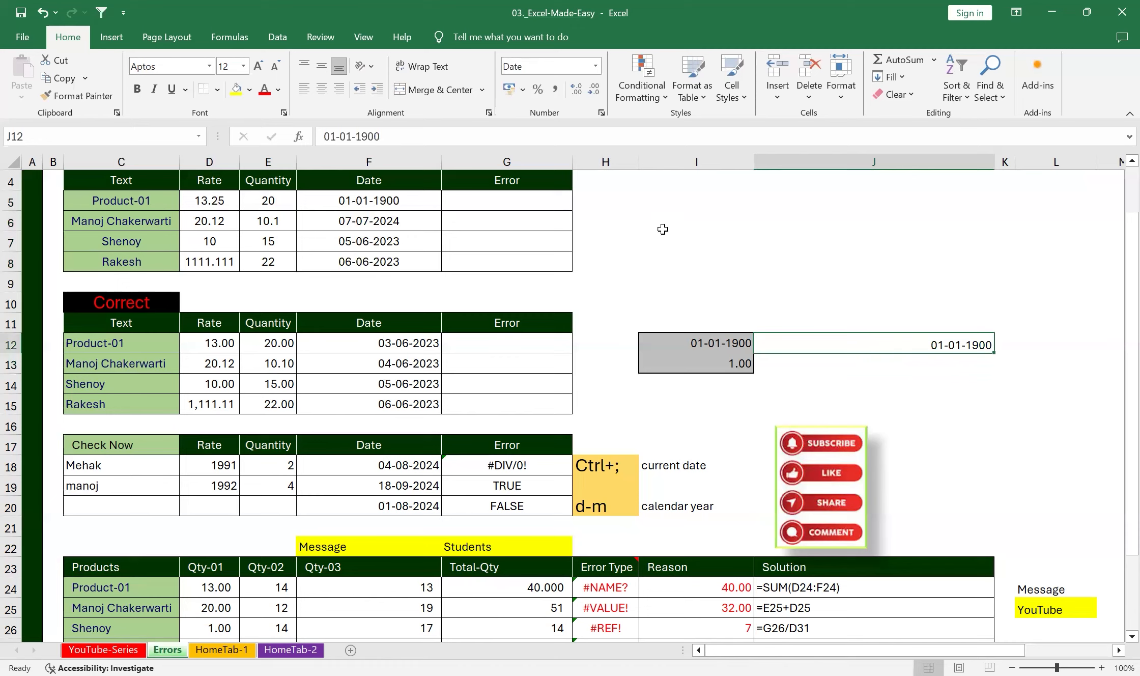
{"action": "left_click", "coordinate": [530, 68]}
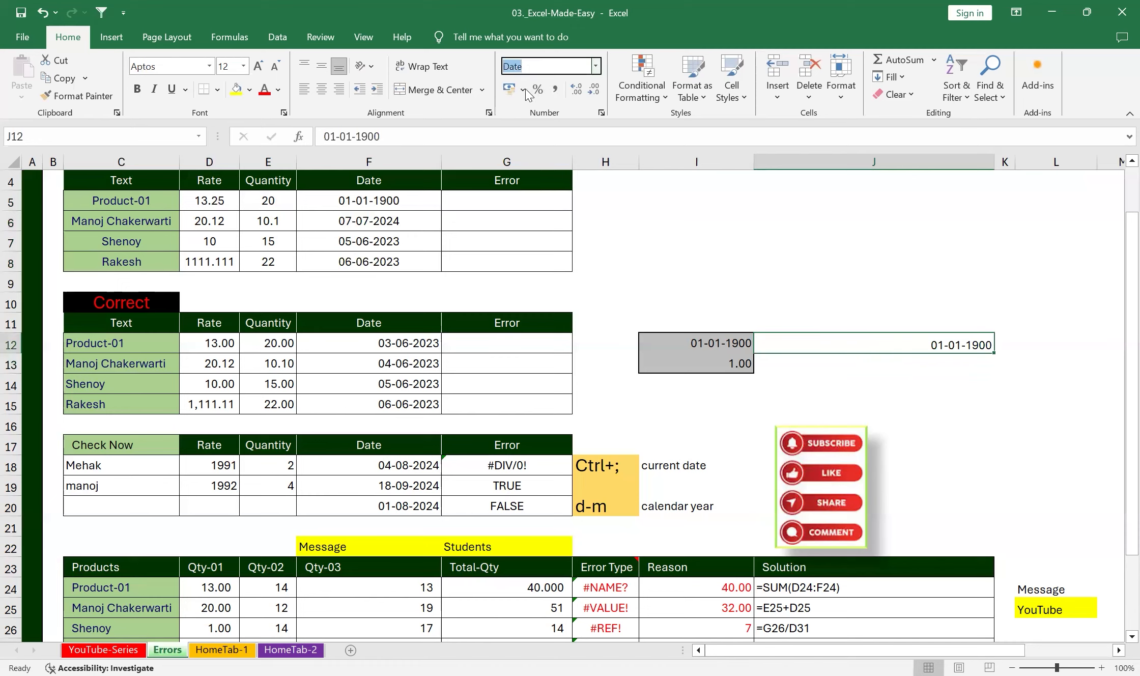
{"action": "left_click", "coordinate": [595, 66]}
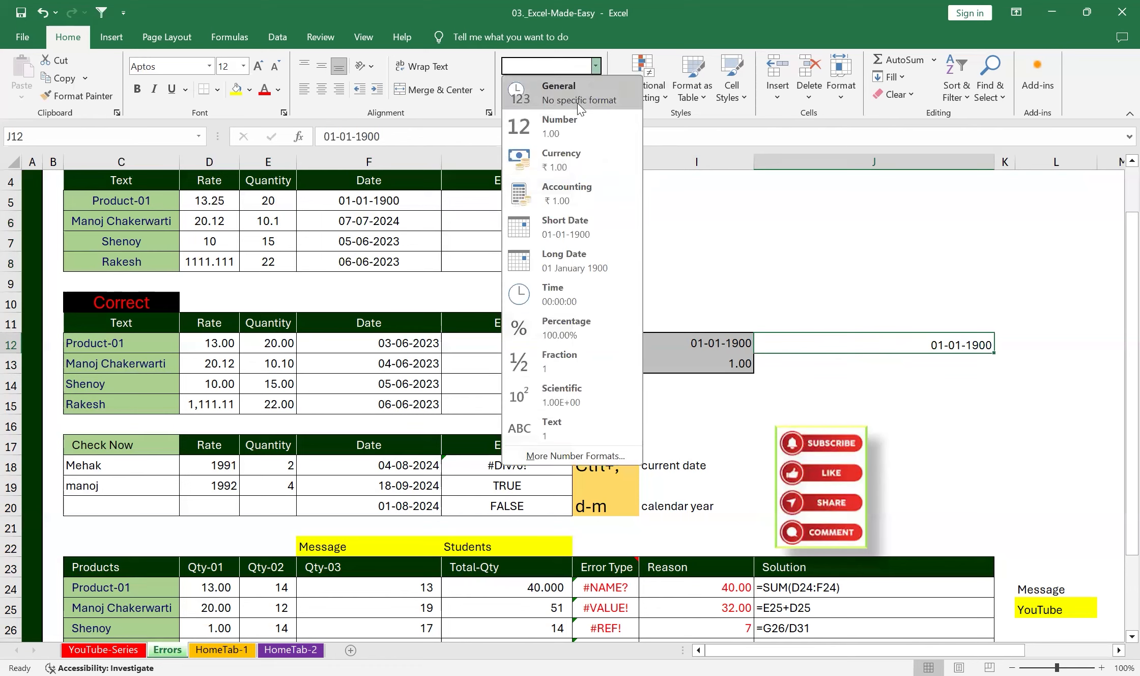
{"action": "left_click", "coordinate": [566, 127]}
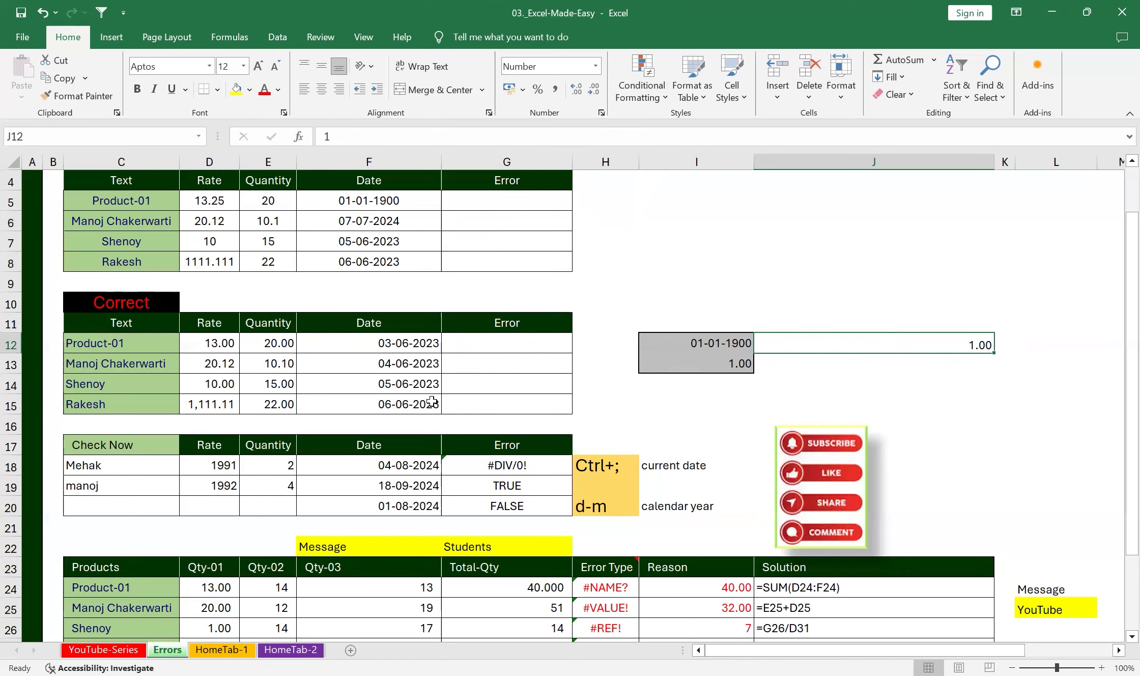
Clear all existing entries from the Check Now table, range C18:G20.
{"action": "scroll", "coordinate": [432, 402], "scroll_direction": "down", "scroll_amount": 2}
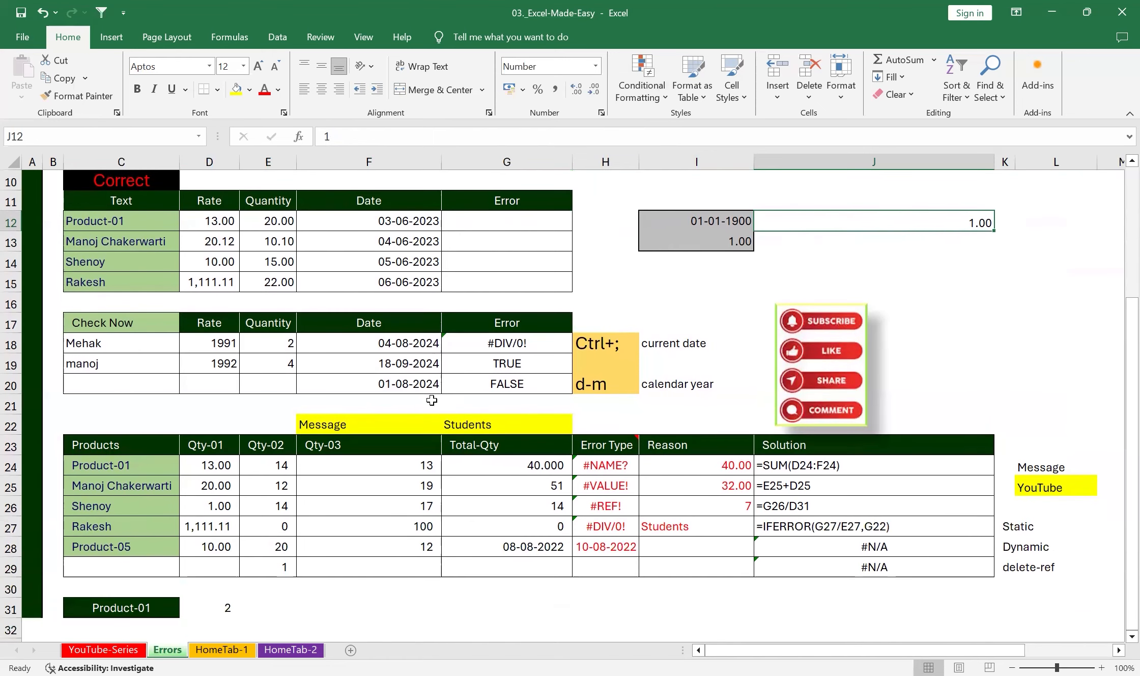
{"action": "left_click", "coordinate": [148, 342]}
{"action": "left_click_drag", "start_coordinate": [147, 343], "coordinate": [487, 379]}
{"action": "key", "text": "Delete"}
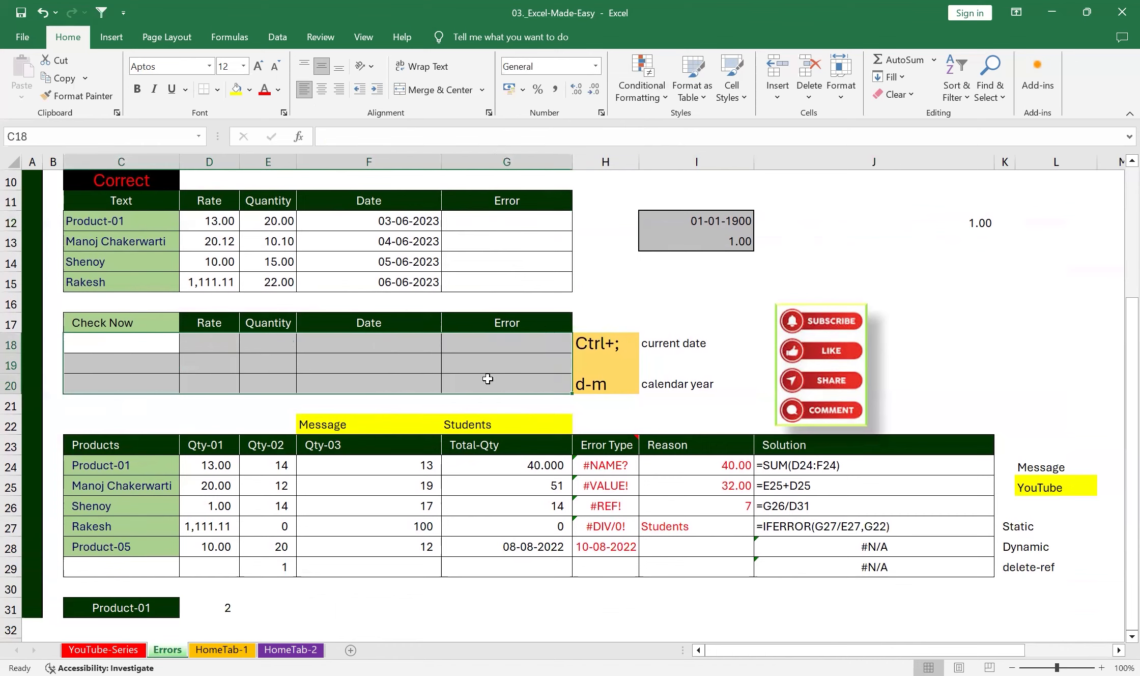
Enter a person's first name with a capital initial in cell C18 of the Check Now column.
{"action": "left_click", "coordinate": [103, 346]}
{"action": "type", "text": "mANOJ"}
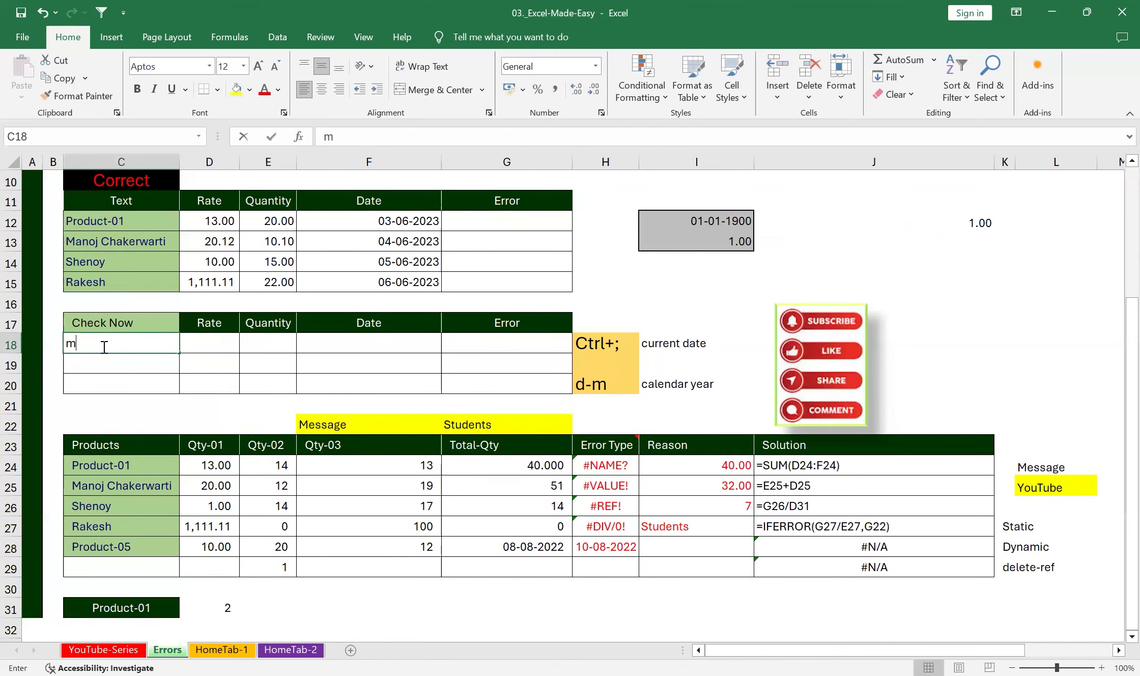
{"action": "key", "text": "BackSpace"}
{"action": "key", "text": "BackSpace"}
{"action": "key", "text": "BackSpace"}
{"action": "key", "text": "BackSpace"}
{"action": "key", "text": "BackSpace"}
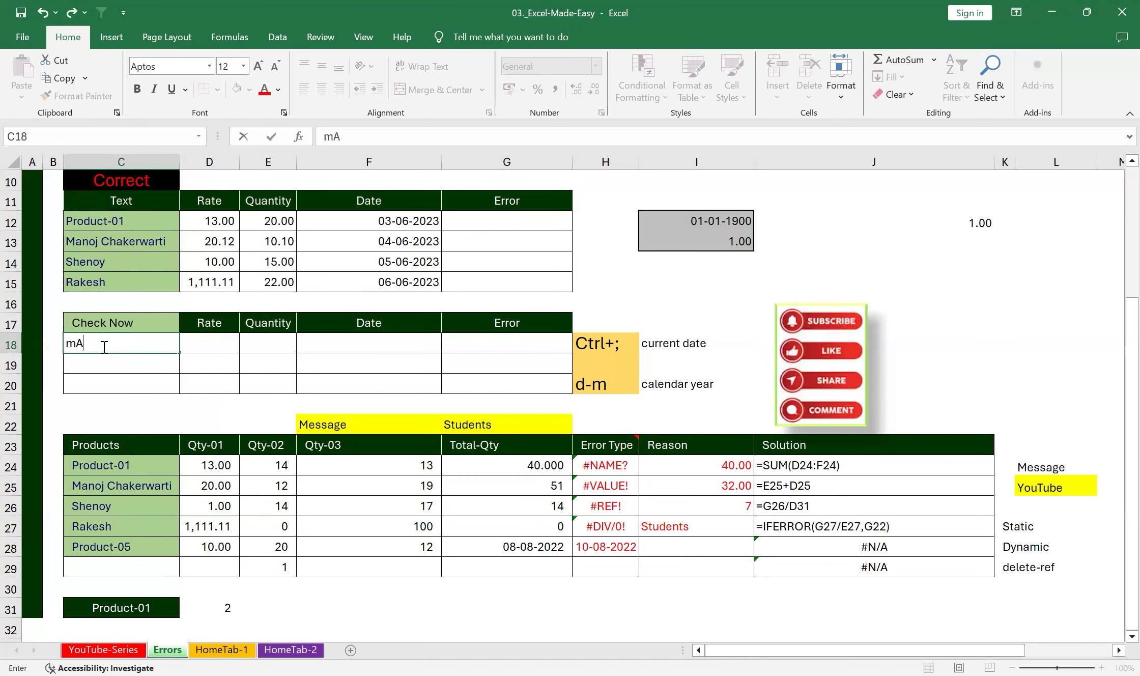
{"action": "type", "text": "Manoj"}
{"action": "key", "text": "Return"}
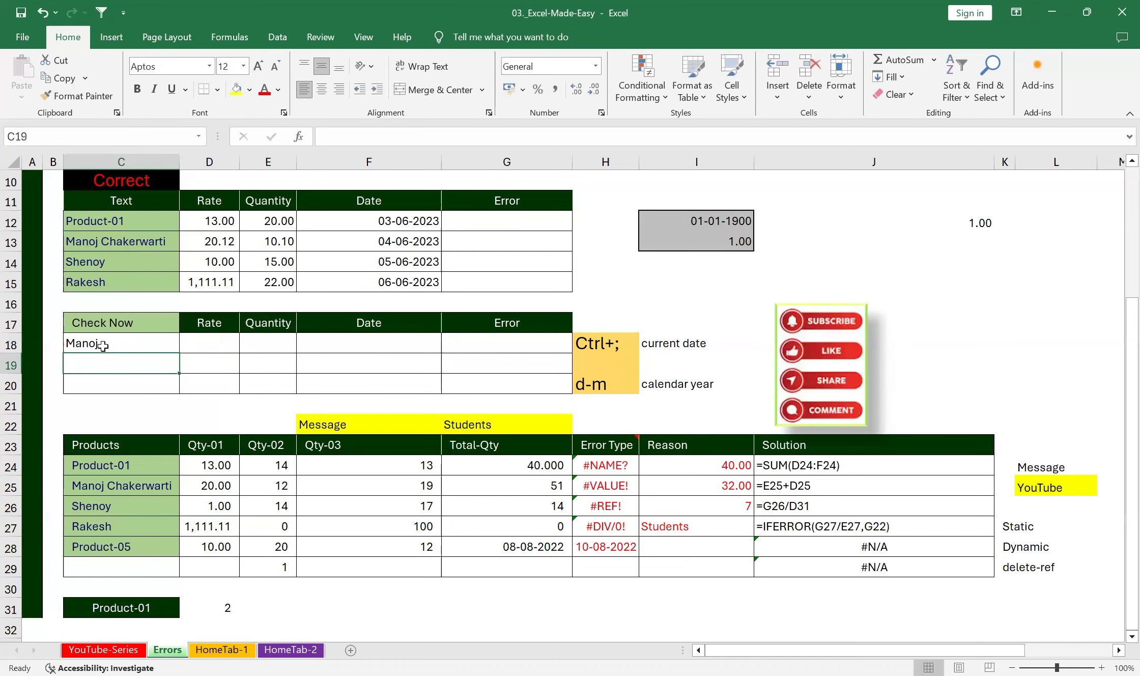
Enter YouTube in C19 and another person's first name in C20 of the Check Now column.
{"action": "type", "text": "YouTube"}
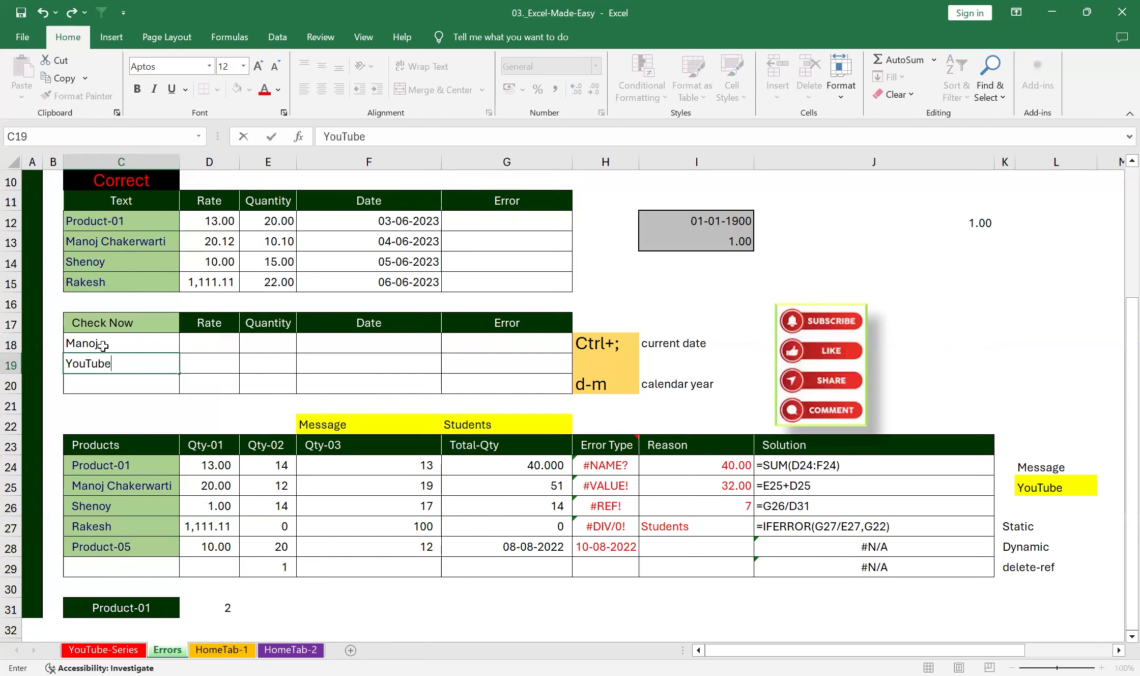
{"action": "key", "text": "Return"}
{"action": "type", "text": "Yoshita"}
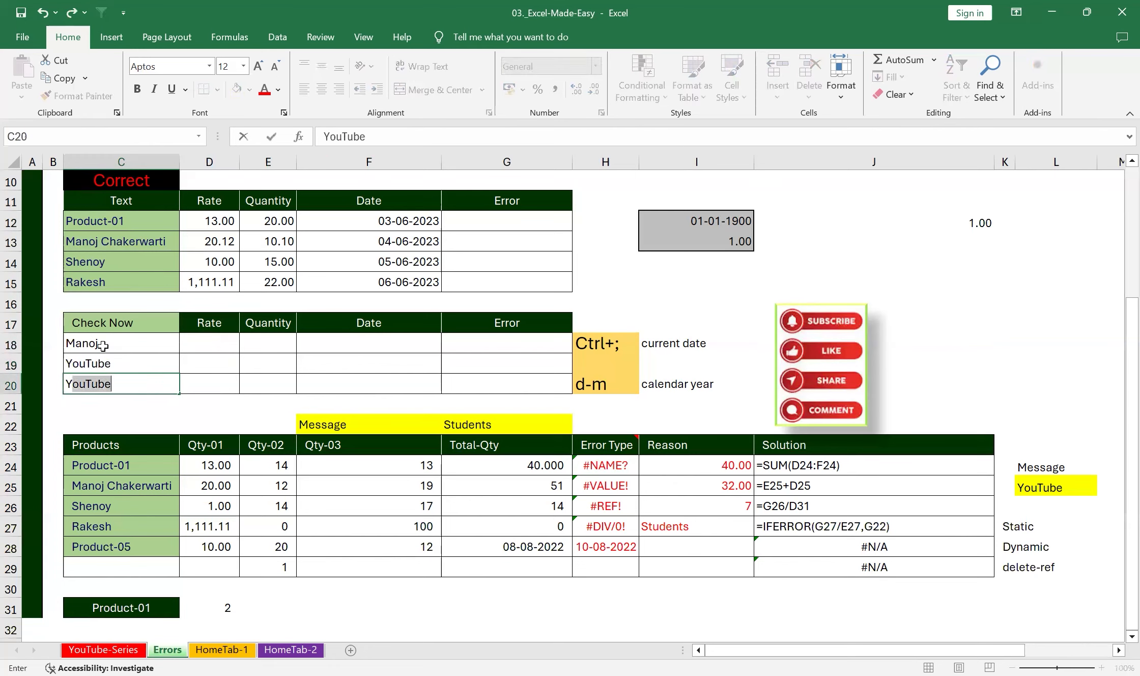
{"action": "key", "text": "Return"}
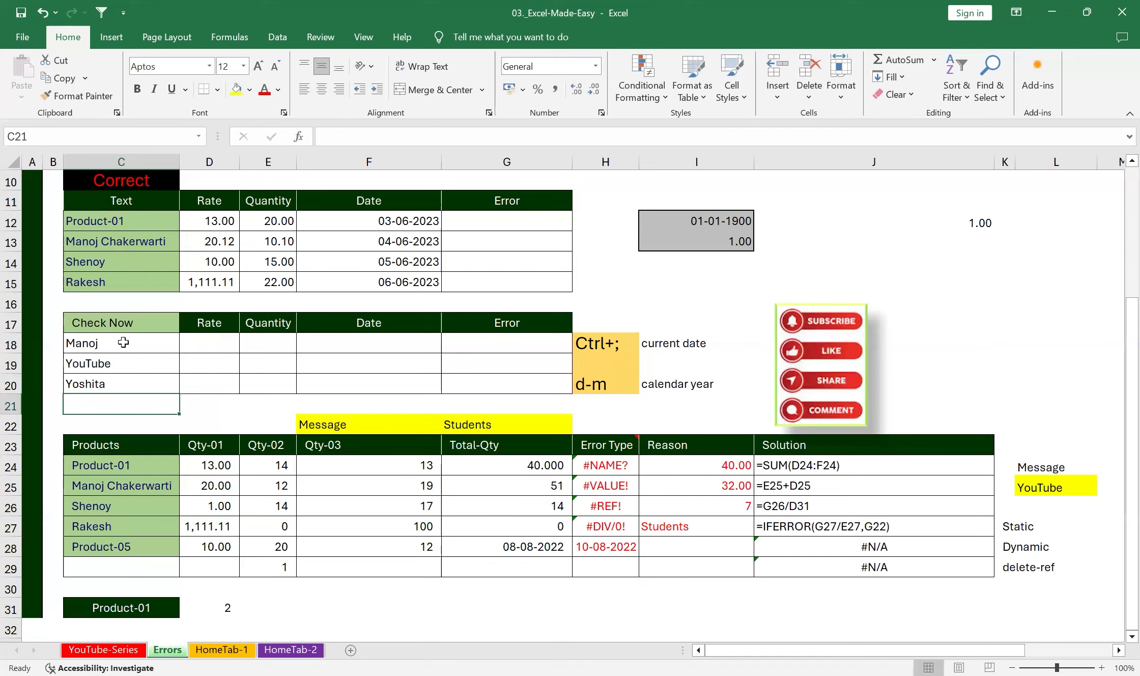
Fill the Check Now table's Rate column with 1991, 1920 and 2000 in cells D18 to D20.
{"action": "left_click", "coordinate": [200, 342]}
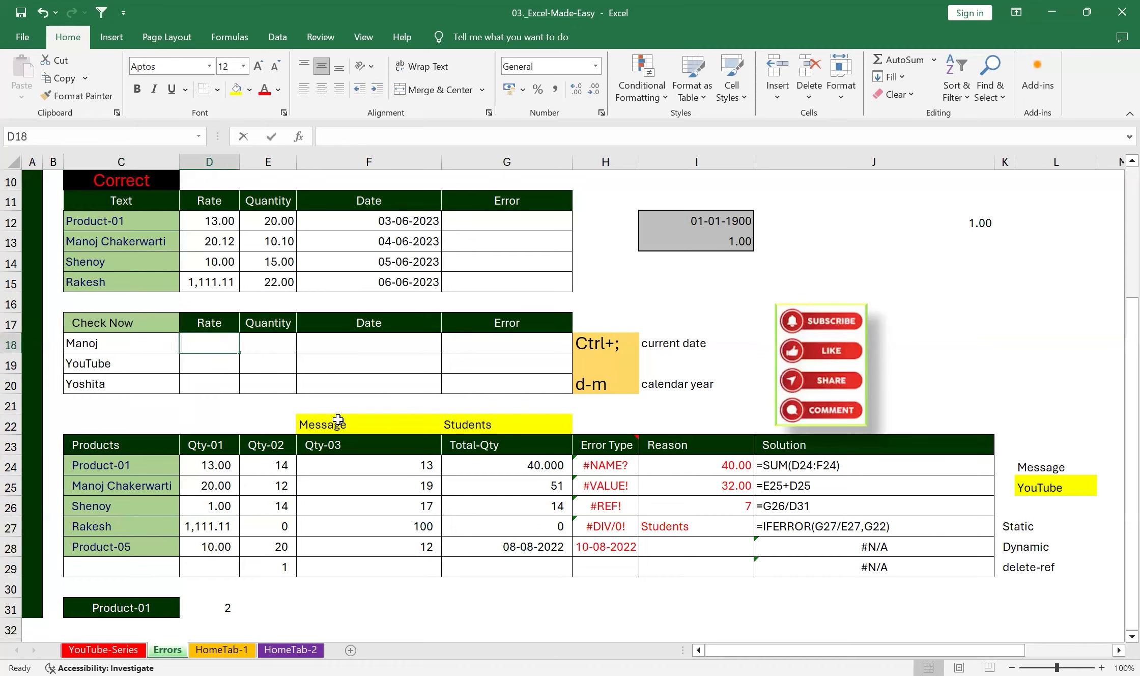
{"action": "type", "text": "1991"}
{"action": "key", "text": "Return"}
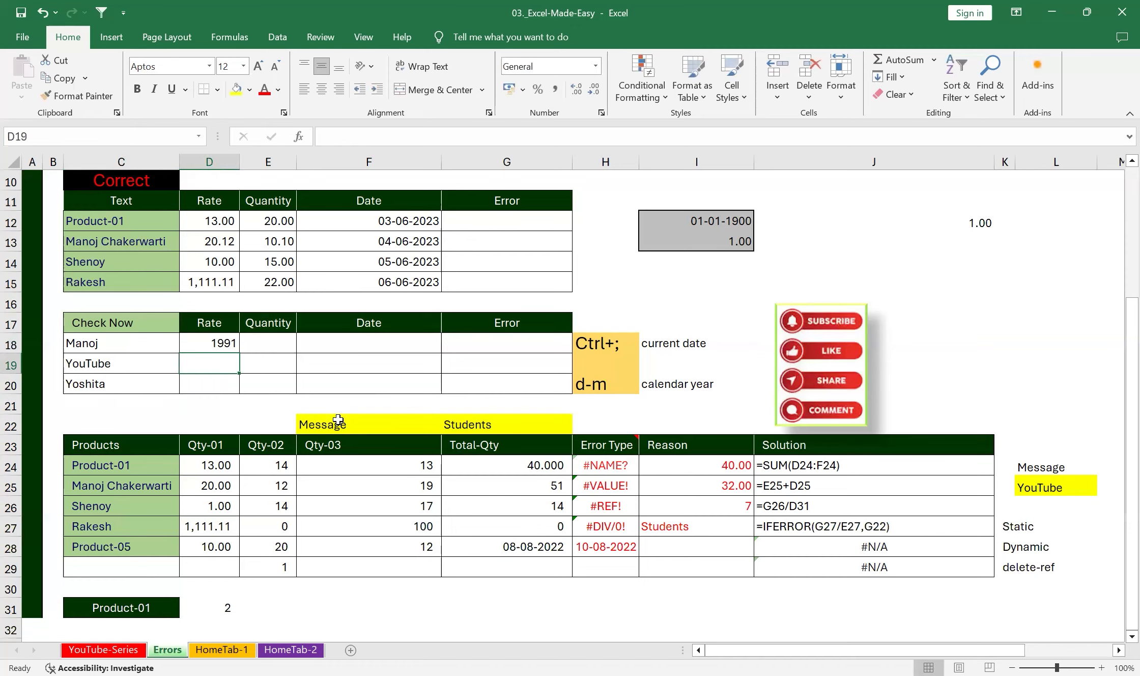
{"action": "type", "text": "1920"}
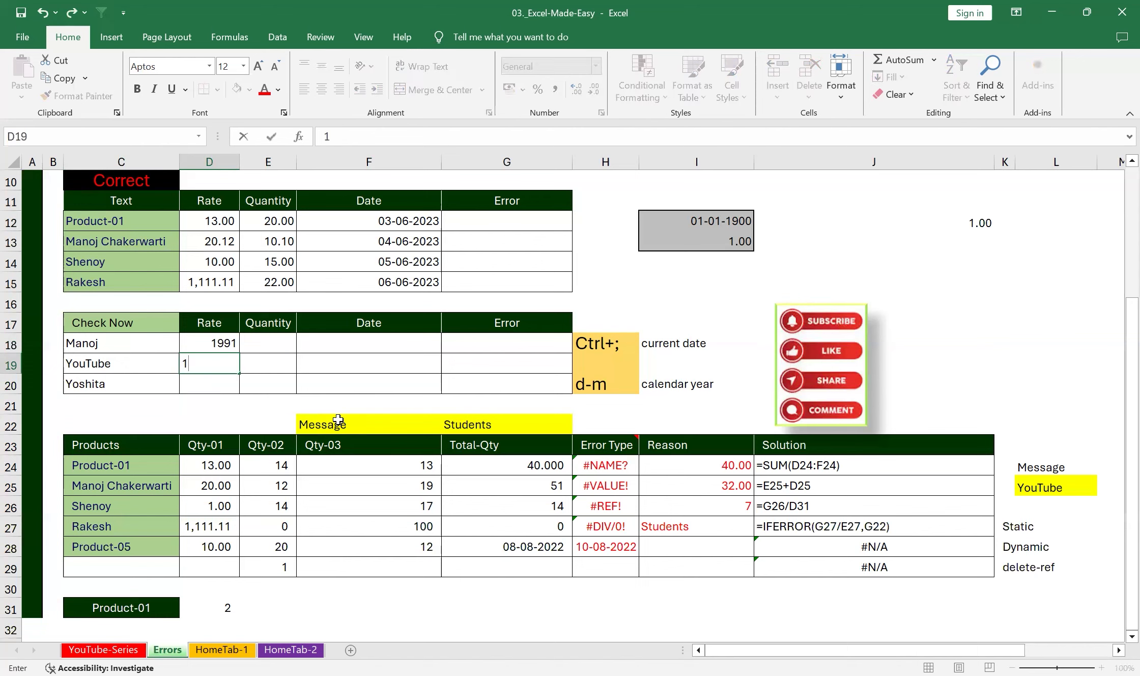
{"action": "key", "text": "Return"}
{"action": "type", "text": "2000"}
{"action": "key", "text": "Return"}
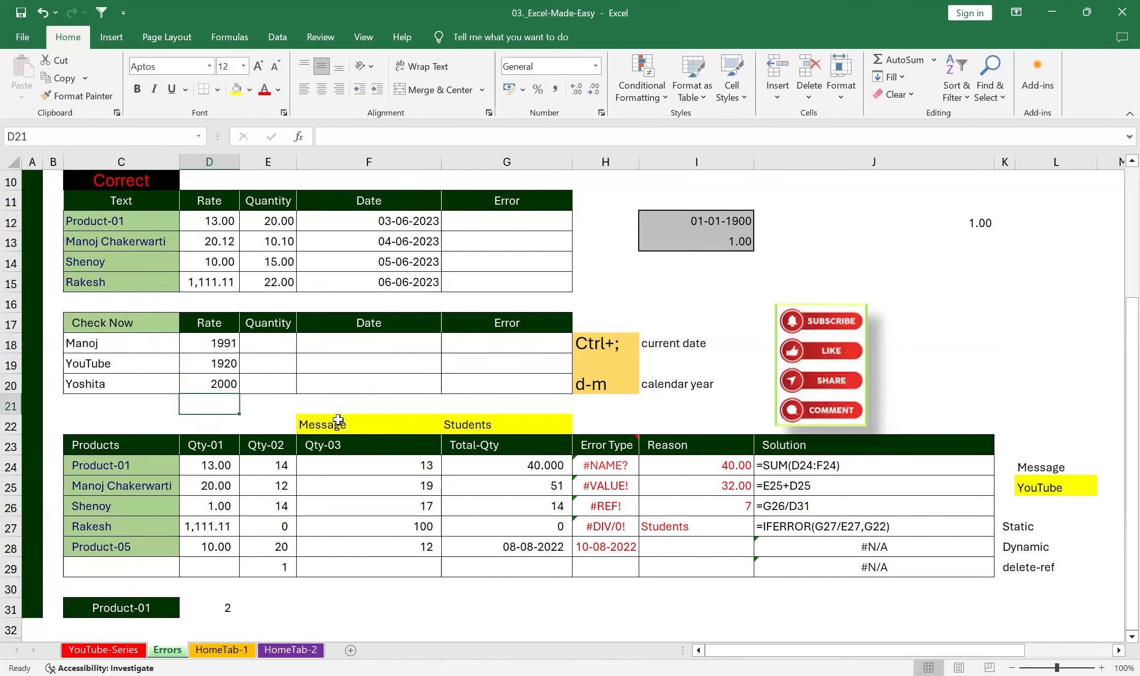
Fill the Check Now table's Quantity column with 12.23, 23.22 and 12.22 in cells E18 to E20.
{"action": "left_click", "coordinate": [269, 352]}
{"action": "type", "text": "12.23"}
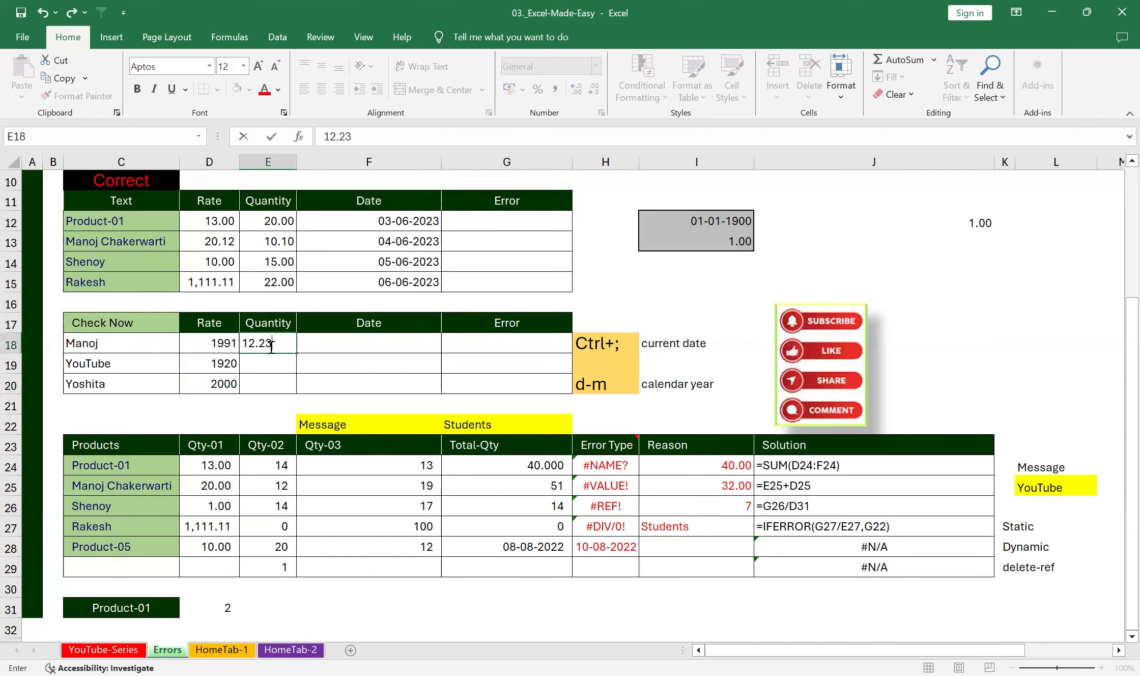
{"action": "key", "text": "Return"}
{"action": "type", "text": "23.22"}
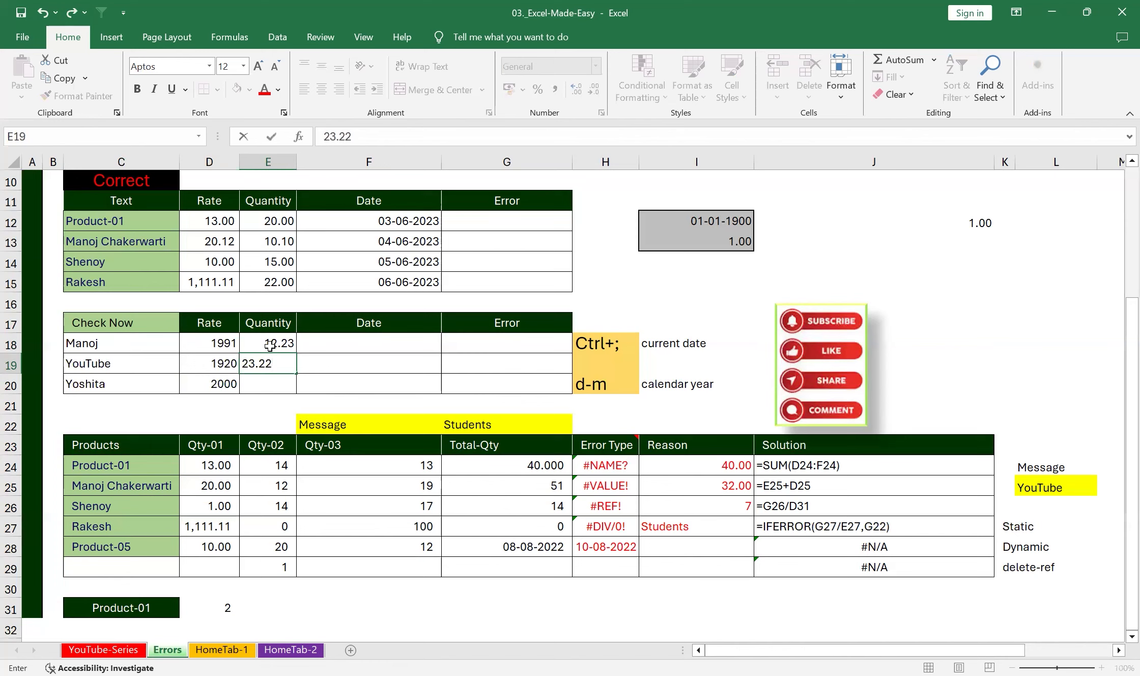
{"action": "key", "text": "Return"}
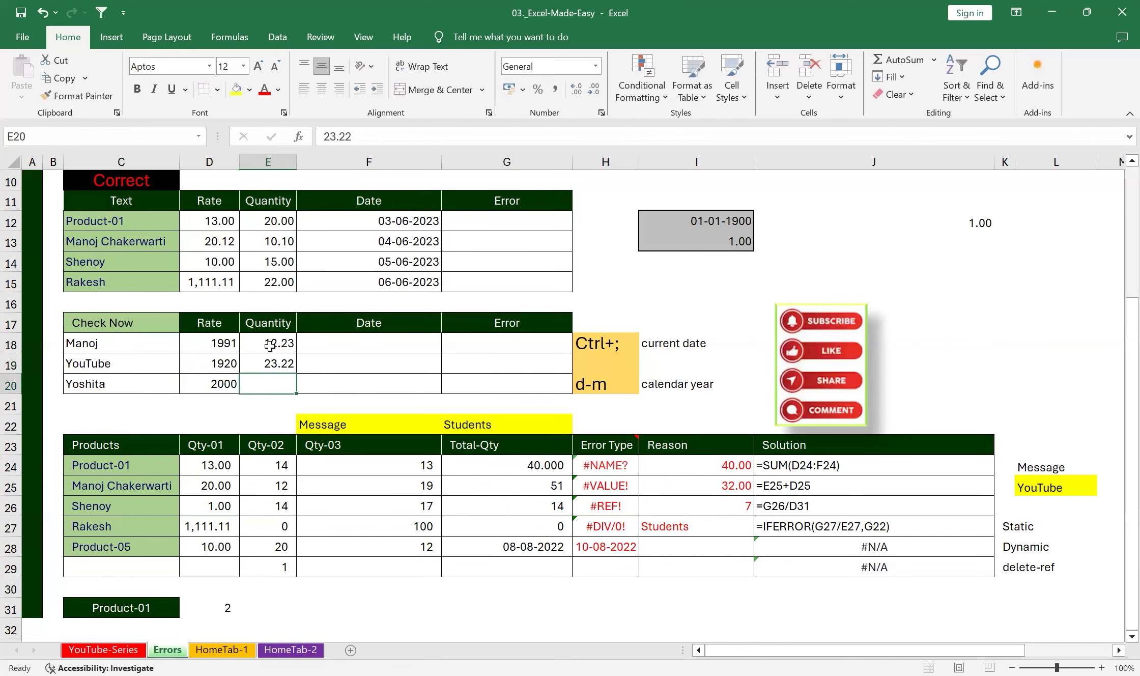
{"action": "type", "text": "12/"}
{"action": "key", "text": "BackSpace"}
{"action": "type", "text": ".22"}
{"action": "key", "text": "Return"}
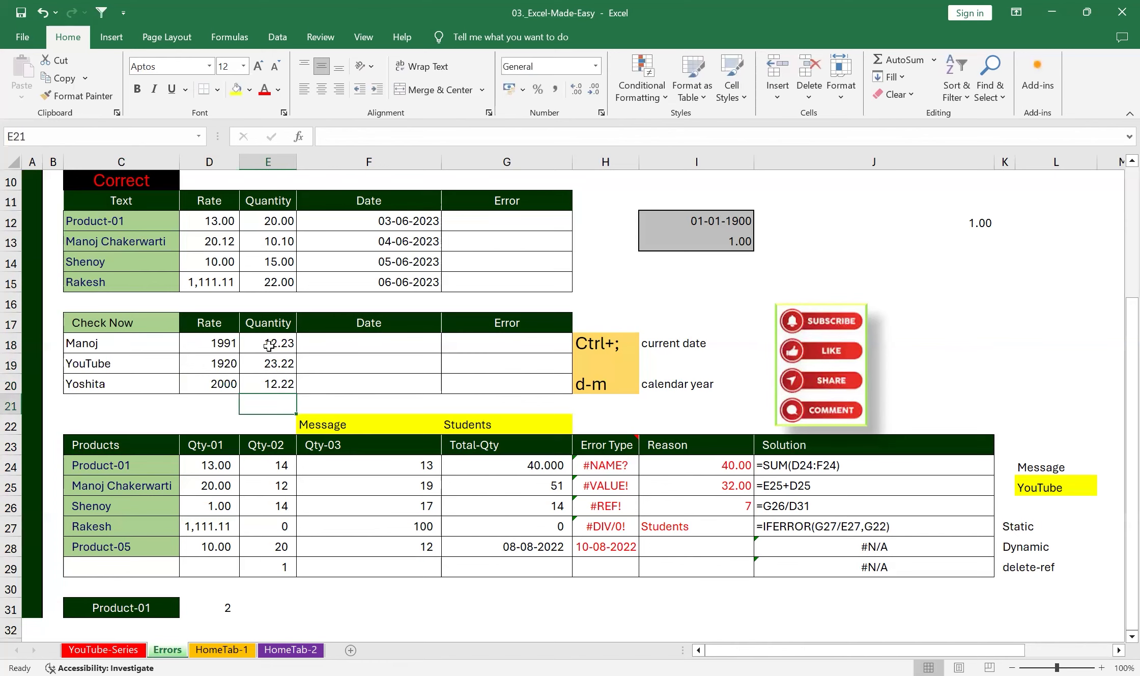
{"action": "left_click_drag", "start_coordinate": [220, 343], "coordinate": [222, 379]}
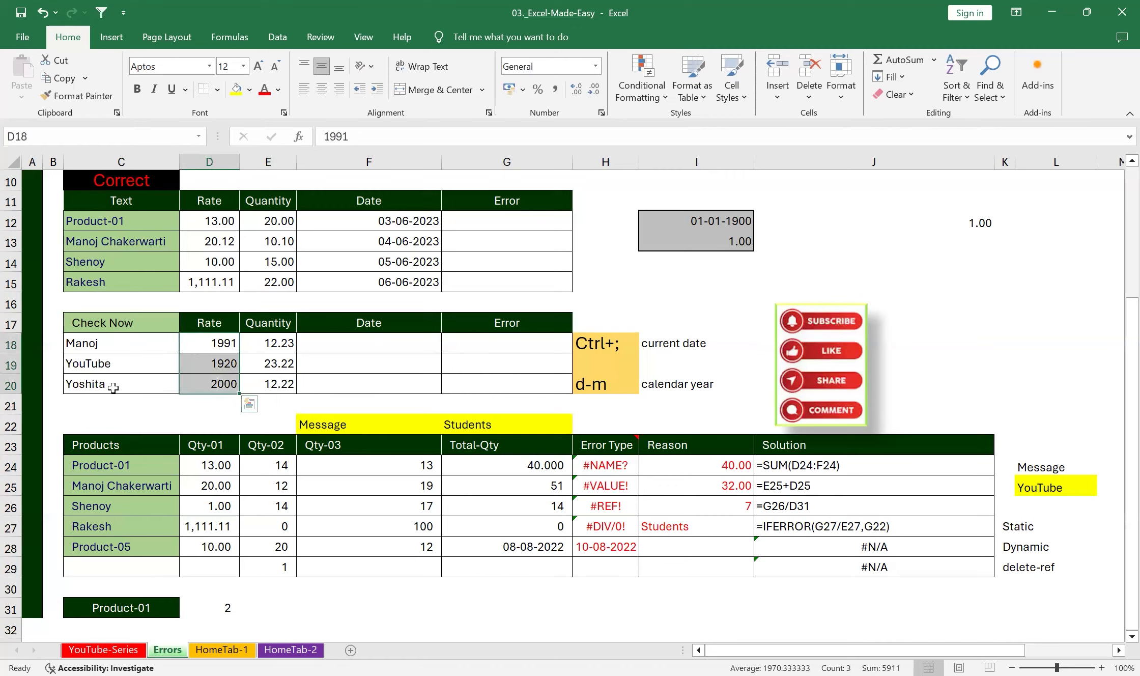
Fill the Check Now table's Date column with 19-9 in F18, 18-09-2024 in F19 and 2-4 in F20.
{"action": "left_click", "coordinate": [341, 344]}
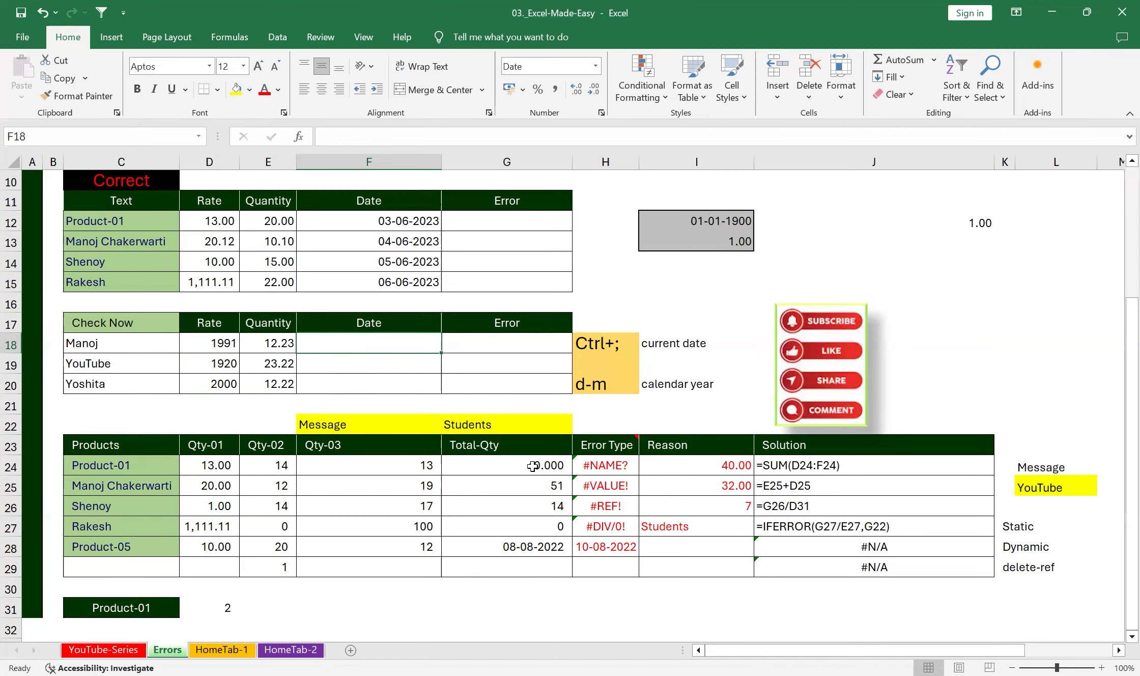
{"action": "type", "text": "19"}
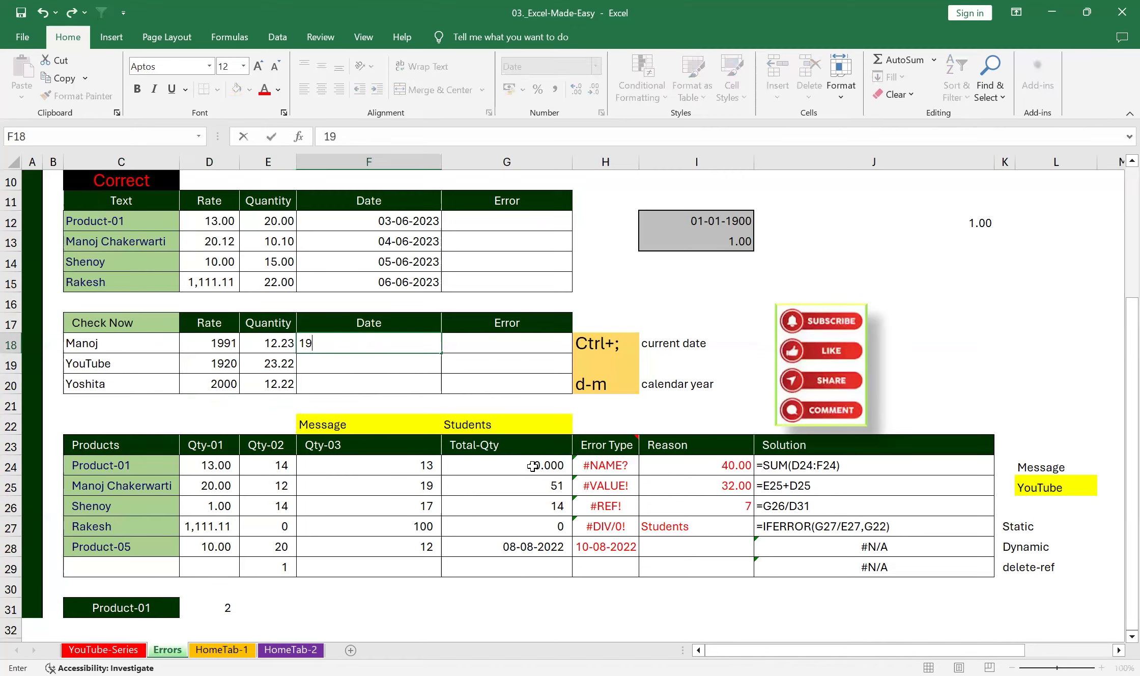
{"action": "type", "text": "-9"}
{"action": "key", "text": "Return"}
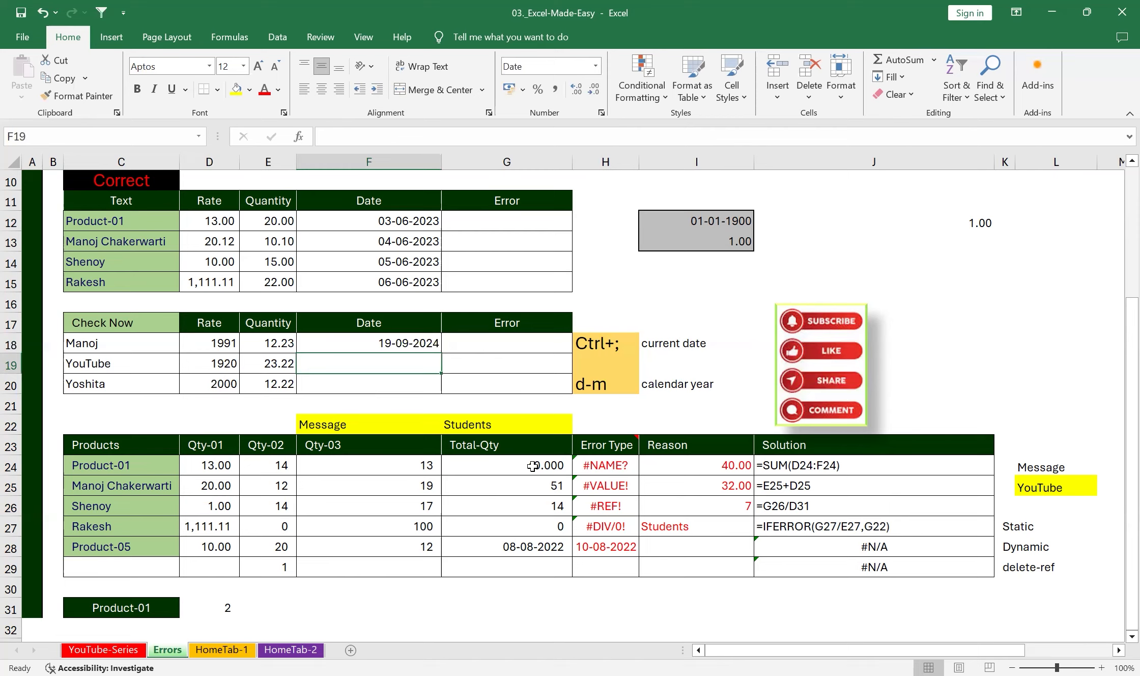
{"action": "type", "text": "18-09-2024"}
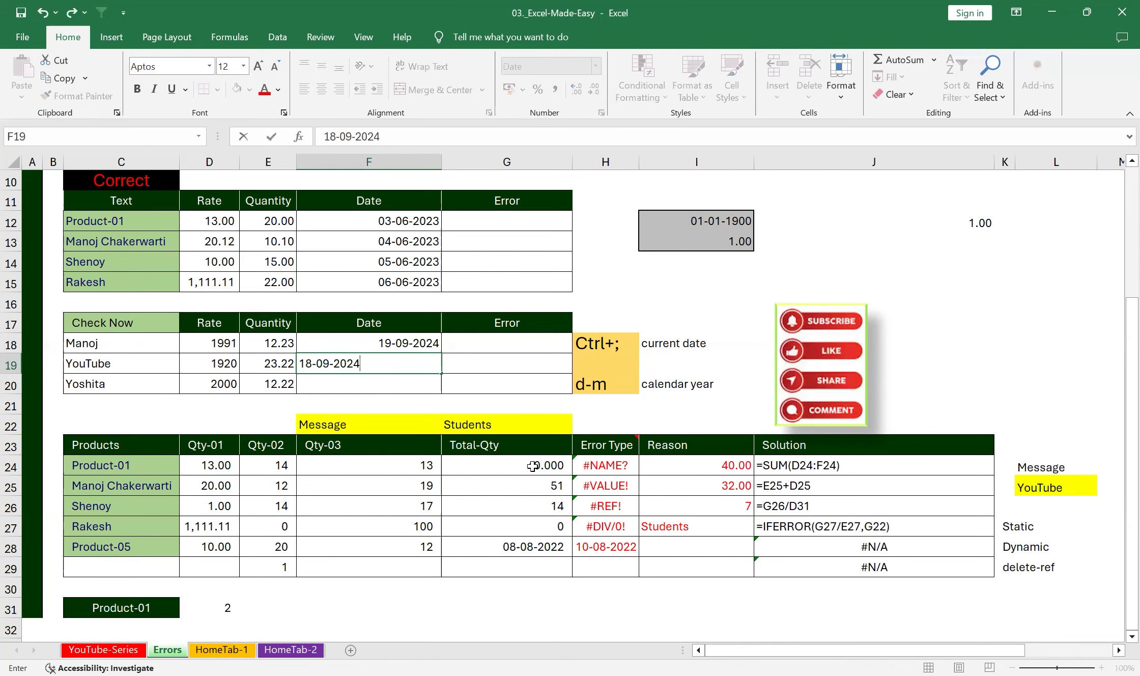
{"action": "key", "text": "Return"}
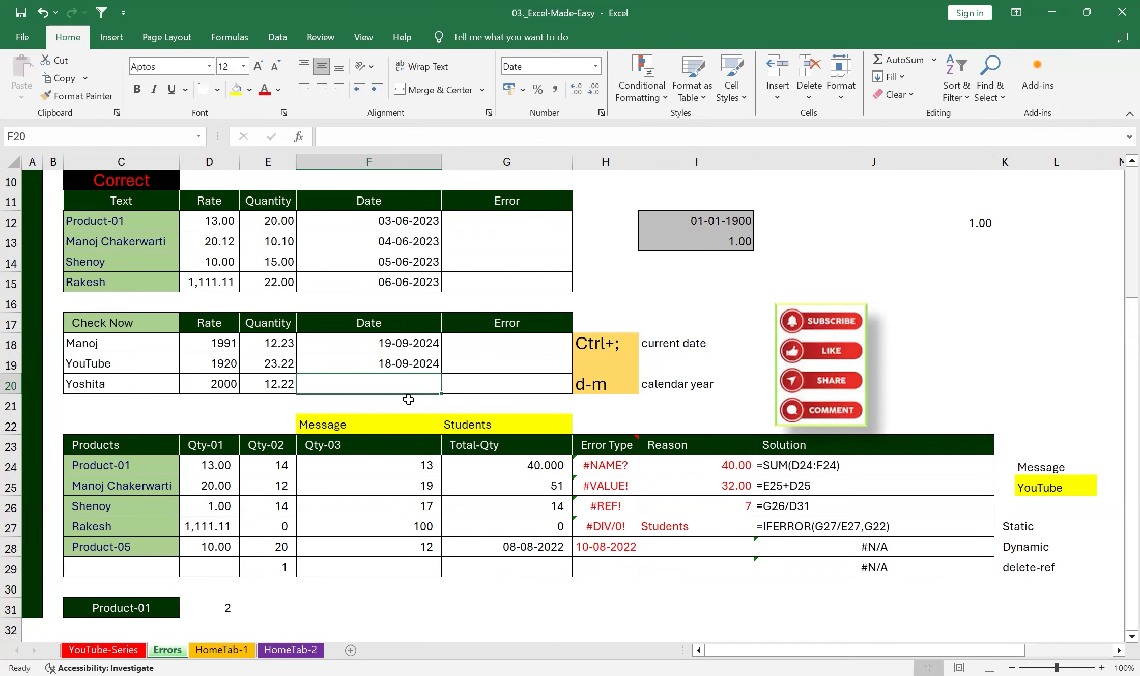
{"action": "type", "text": "2-4"}
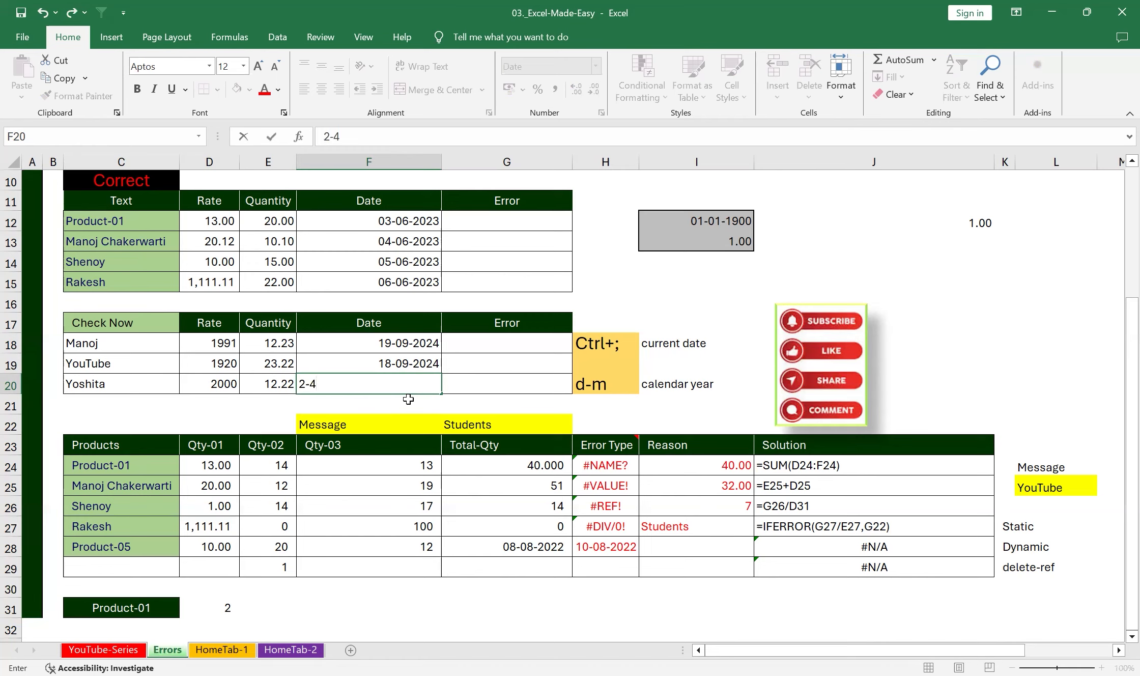
{"action": "key", "text": "Return"}
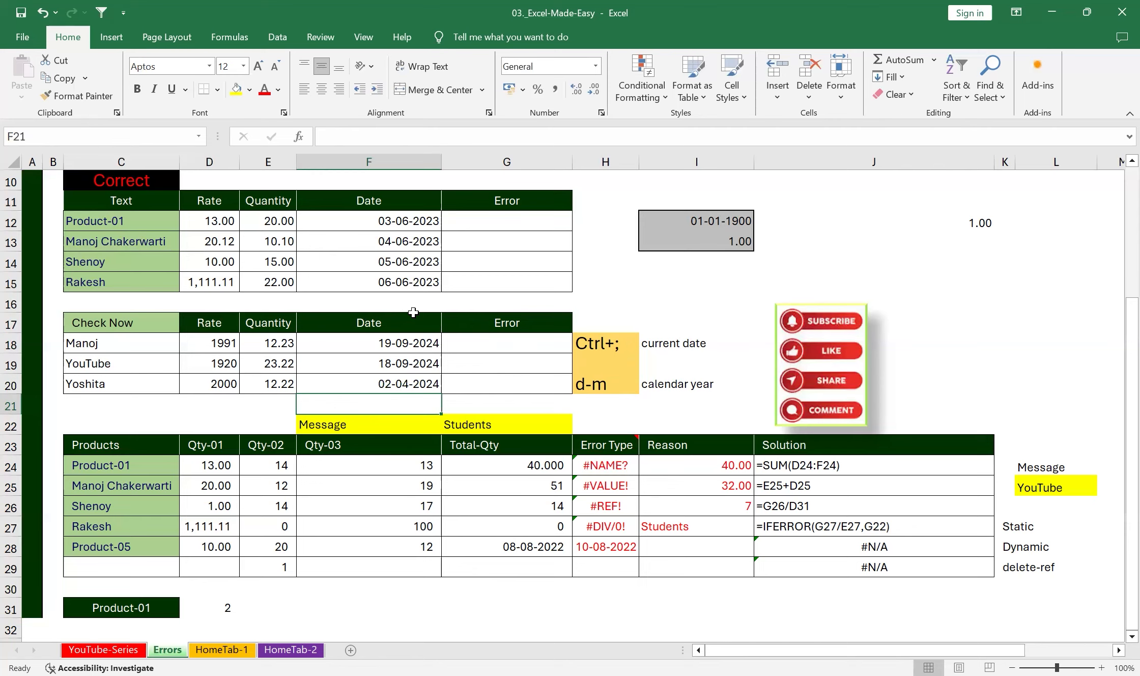
Review the Products table's quantities and error types, and clear its Reason entries in range I24:I28.
{"action": "scroll", "coordinate": [211, 397], "scroll_direction": "down", "scroll_amount": 2}
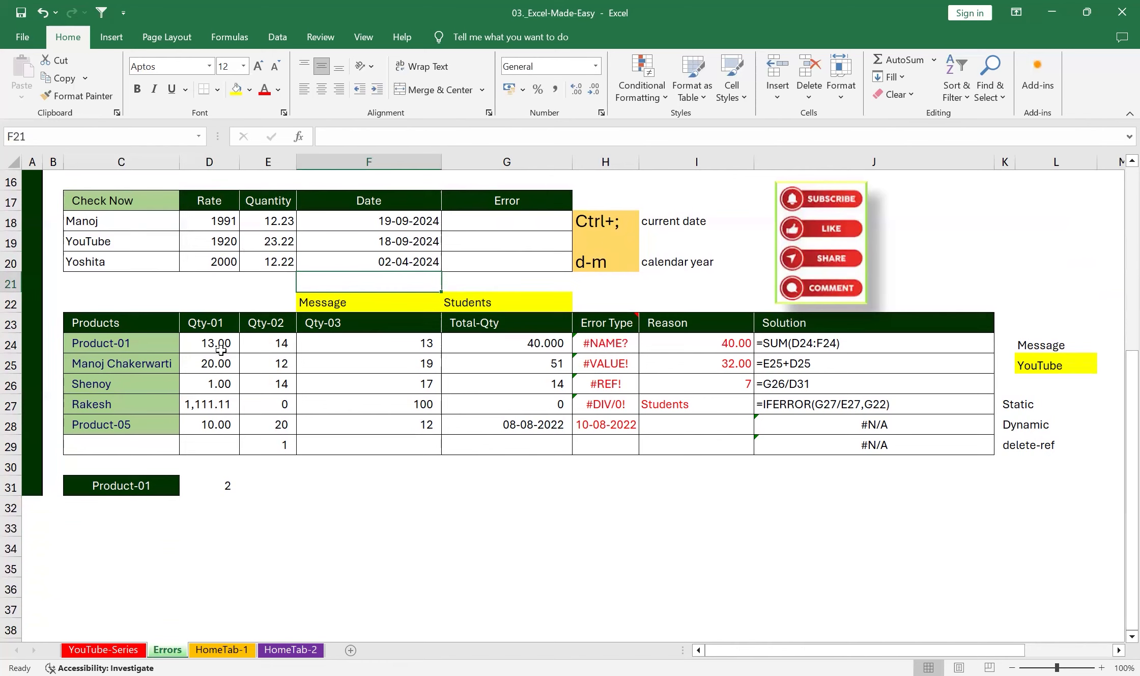
{"action": "left_click_drag", "start_coordinate": [220, 340], "coordinate": [386, 421]}
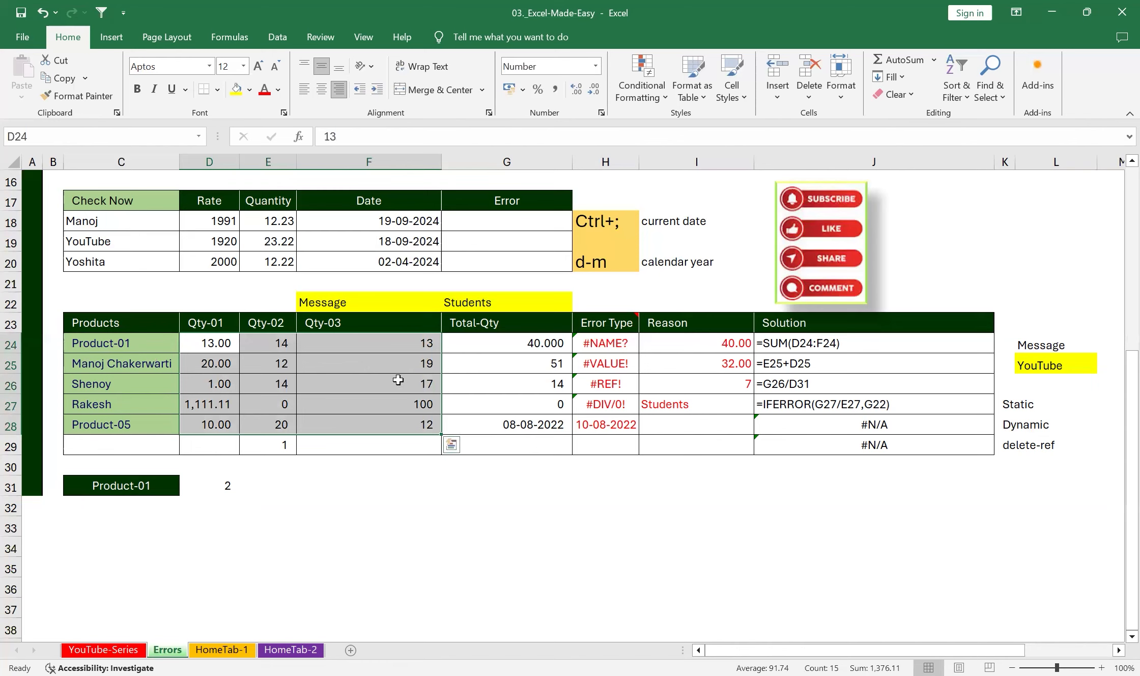
{"action": "mouse_move", "coordinate": [596, 339]}
{"action": "left_click_drag", "start_coordinate": [596, 339], "coordinate": [589, 418]}
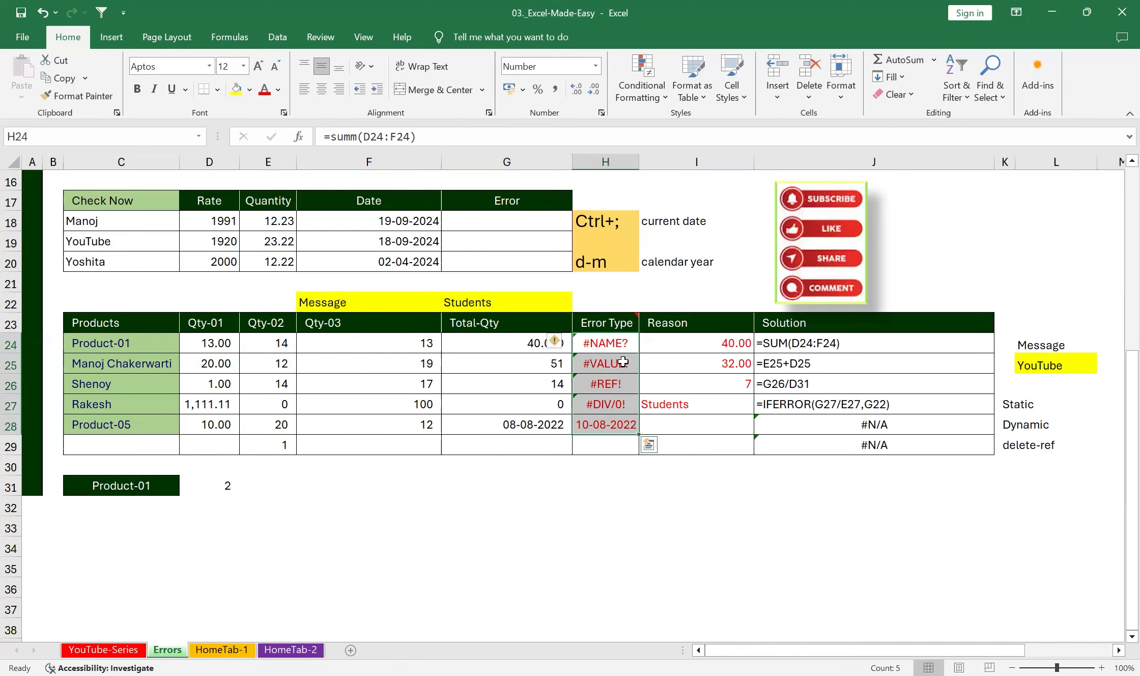
{"action": "mouse_move", "coordinate": [631, 319]}
{"action": "left_click", "coordinate": [611, 346]}
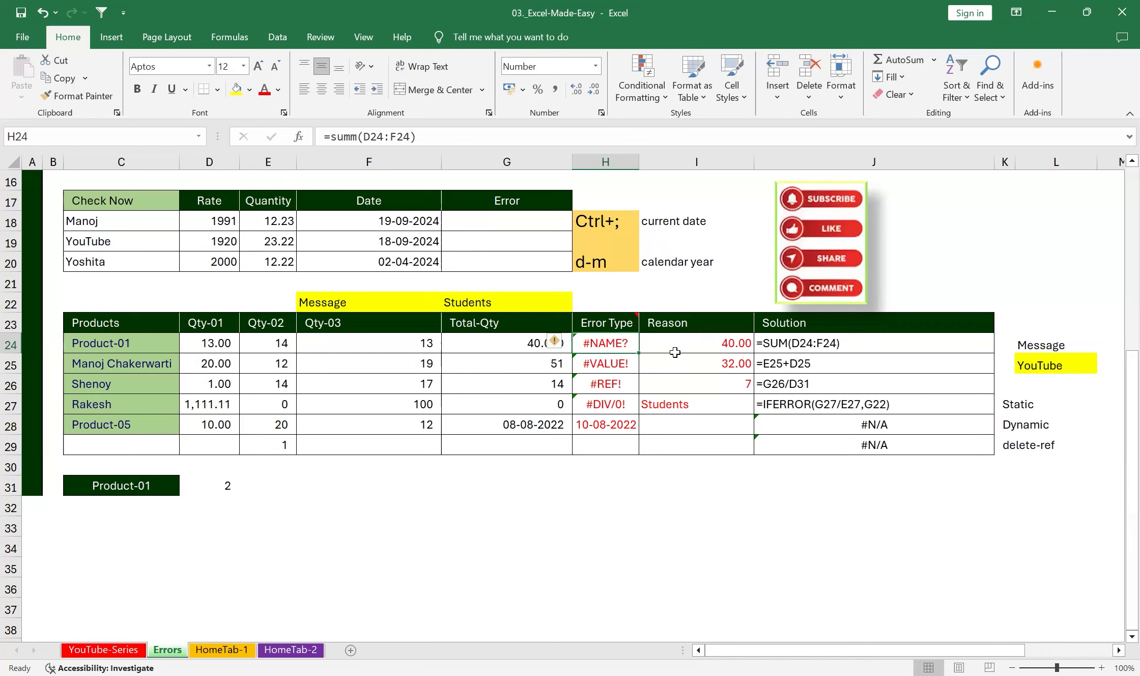
{"action": "left_click_drag", "start_coordinate": [723, 342], "coordinate": [693, 433]}
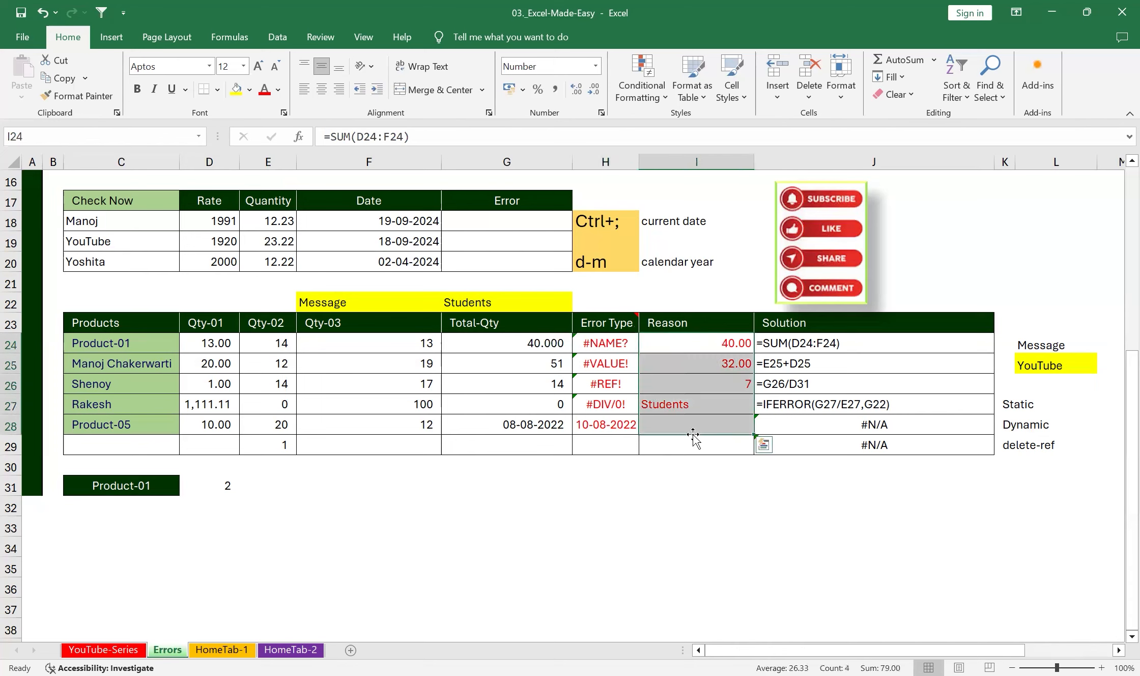
{"action": "key", "text": "Delete"}
Enter the deliberately misspelled formula =summ(D24:F24) in cell I24 of the Reason column.
{"action": "left_click", "coordinate": [694, 344]}
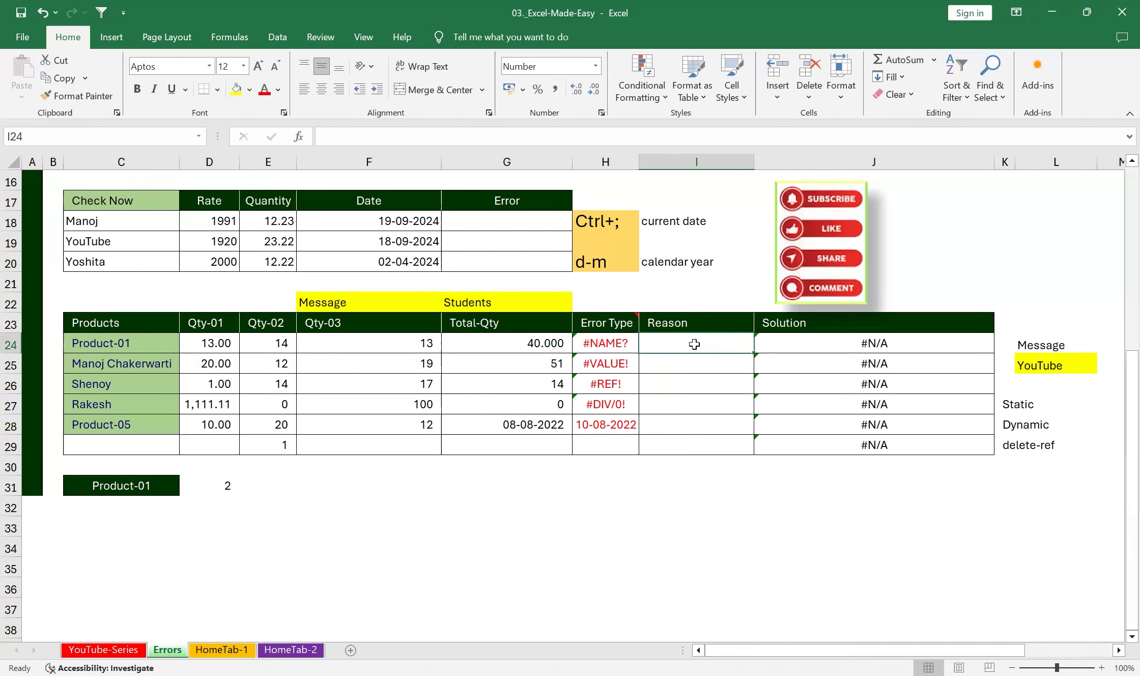
{"action": "type", "text": "=s"}
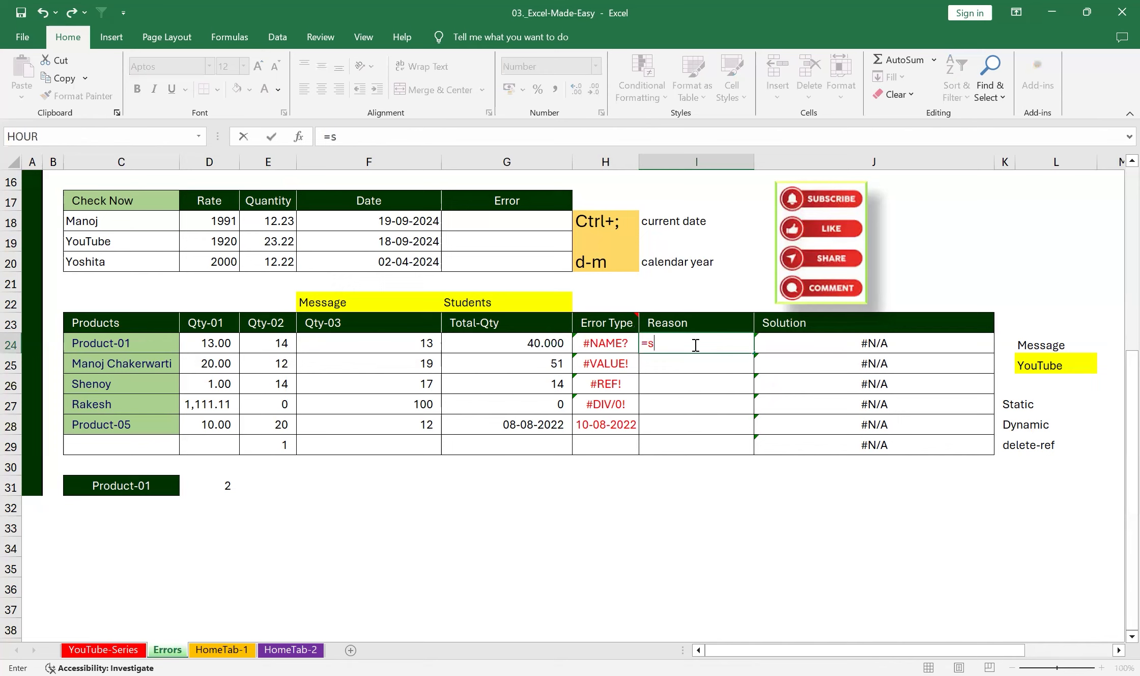
{"action": "type", "text": "umm("}
{"action": "left_click_drag", "start_coordinate": [217, 344], "coordinate": [352, 344]}
{"action": "type", "text": ")"}
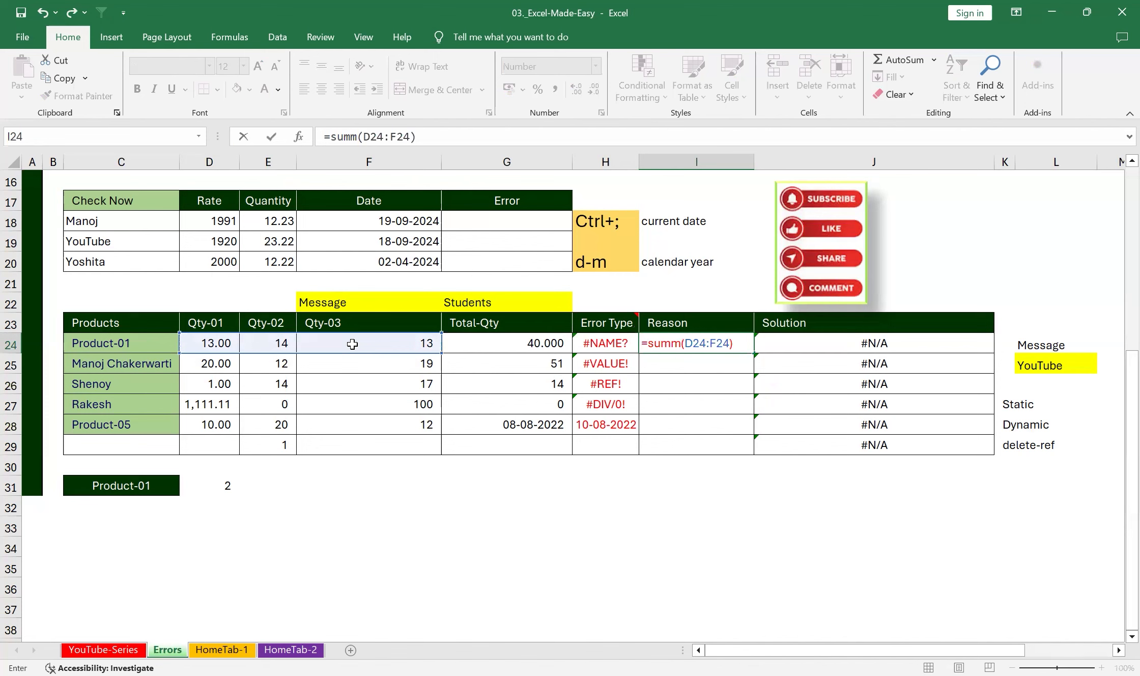
{"action": "key", "text": "Return"}
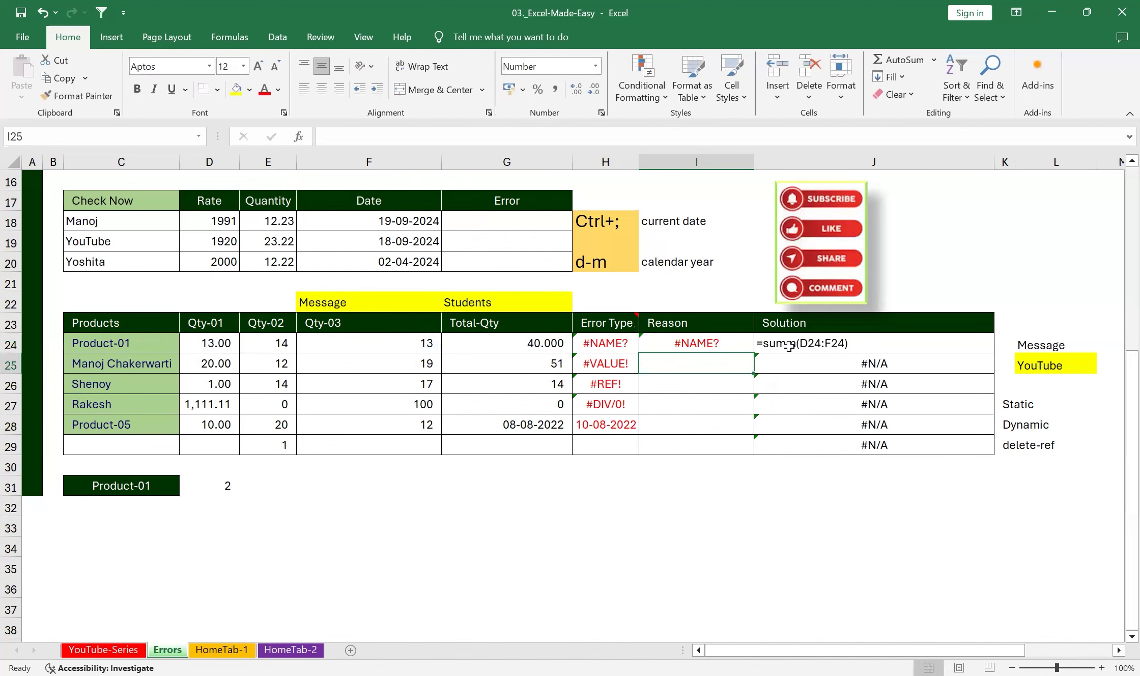
Correct the misspelled function name in I24 so the formula is =SUM(D24:F24).
{"action": "left_click", "coordinate": [718, 345]}
{"action": "left_click", "coordinate": [359, 138]}
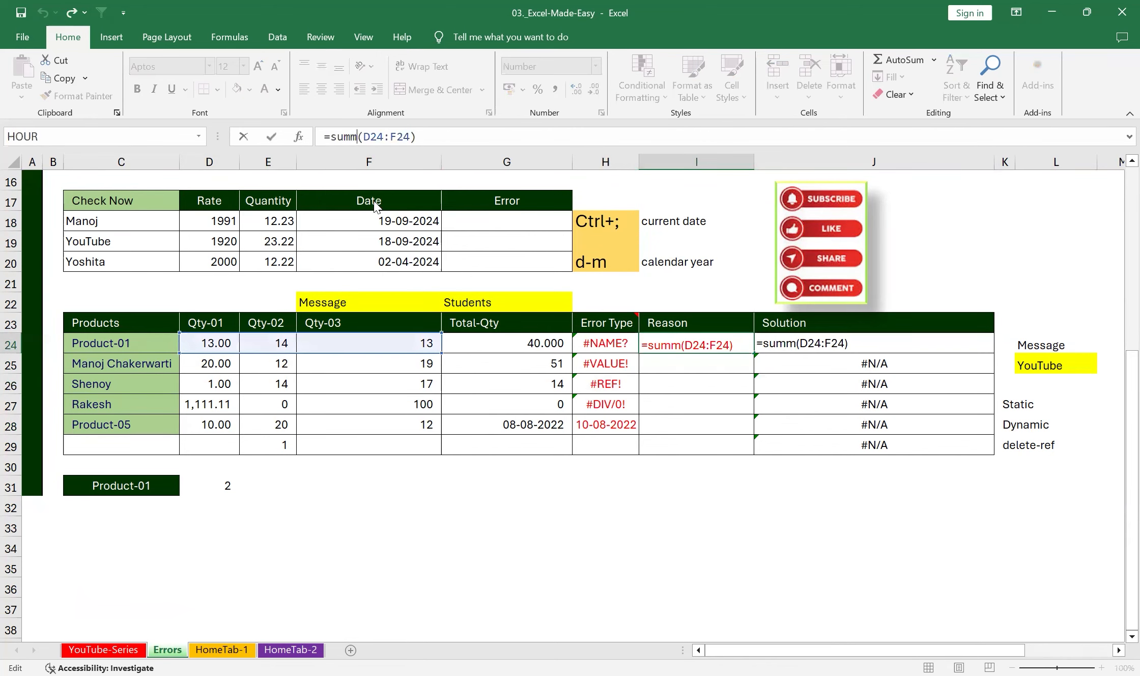
{"action": "key", "text": "BackSpace"}
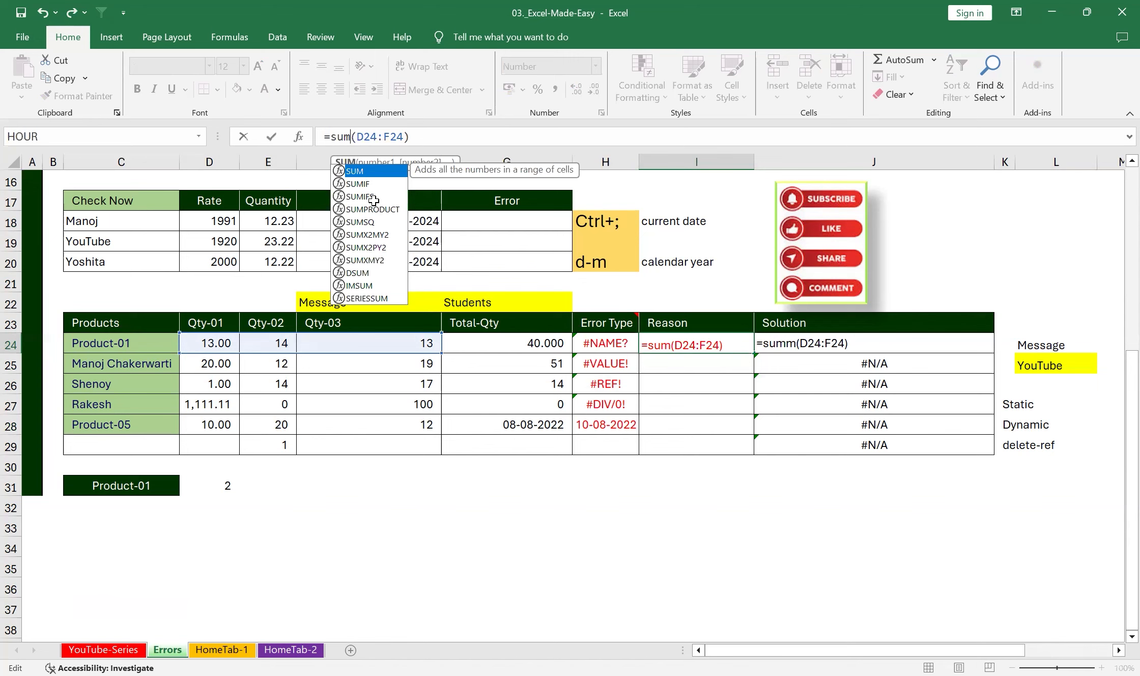
{"action": "key", "text": "Return"}
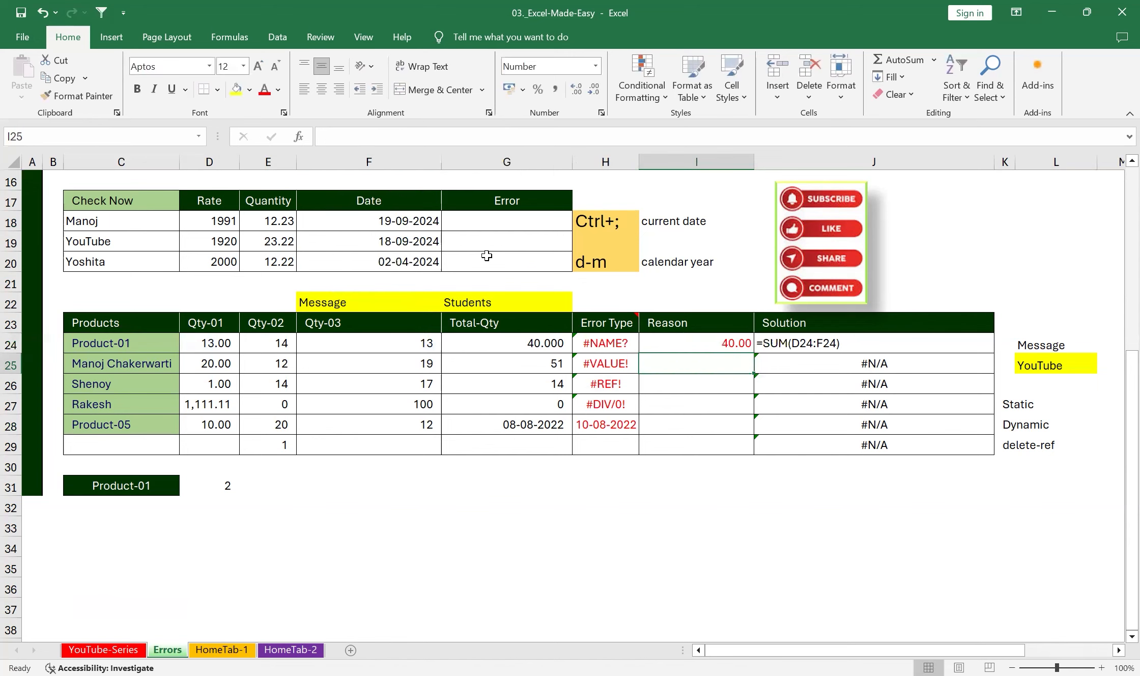
Enter the formula =C25+D25 in Reason cell I25, adding the row's text entry to its Qty-01 value.
{"action": "double_click", "coordinate": [660, 364]}
{"action": "type", "text": "="}
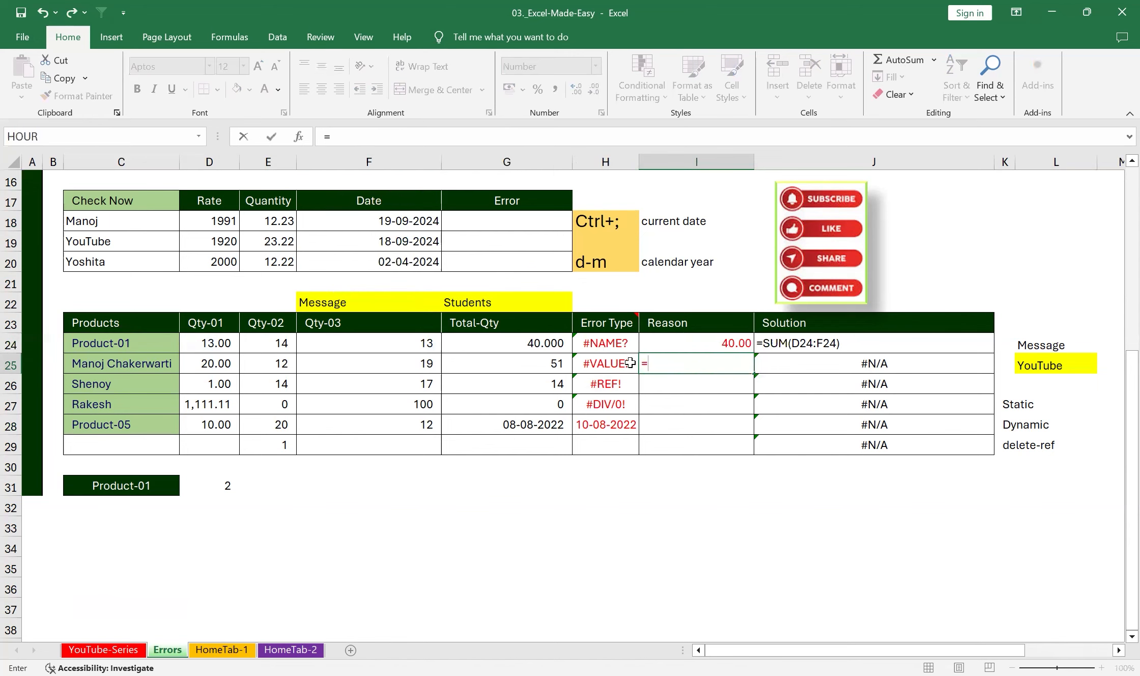
{"action": "left_click", "coordinate": [142, 362]}
{"action": "type", "text": "+"}
{"action": "left_click", "coordinate": [214, 365]}
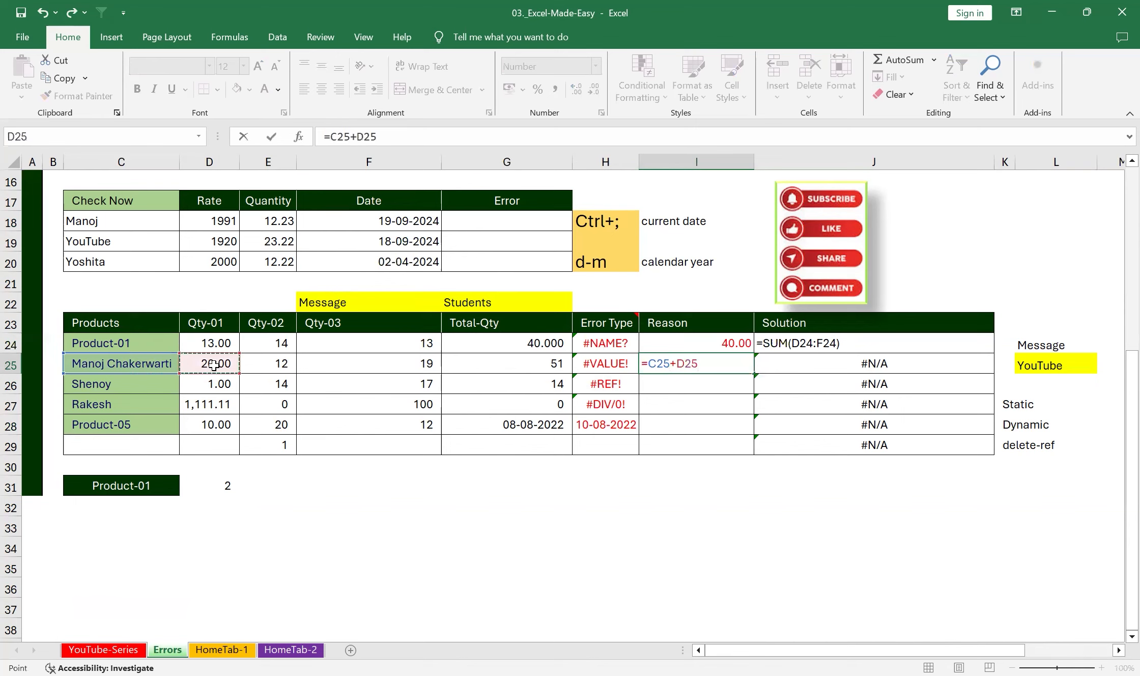
{"action": "key", "text": "Return"}
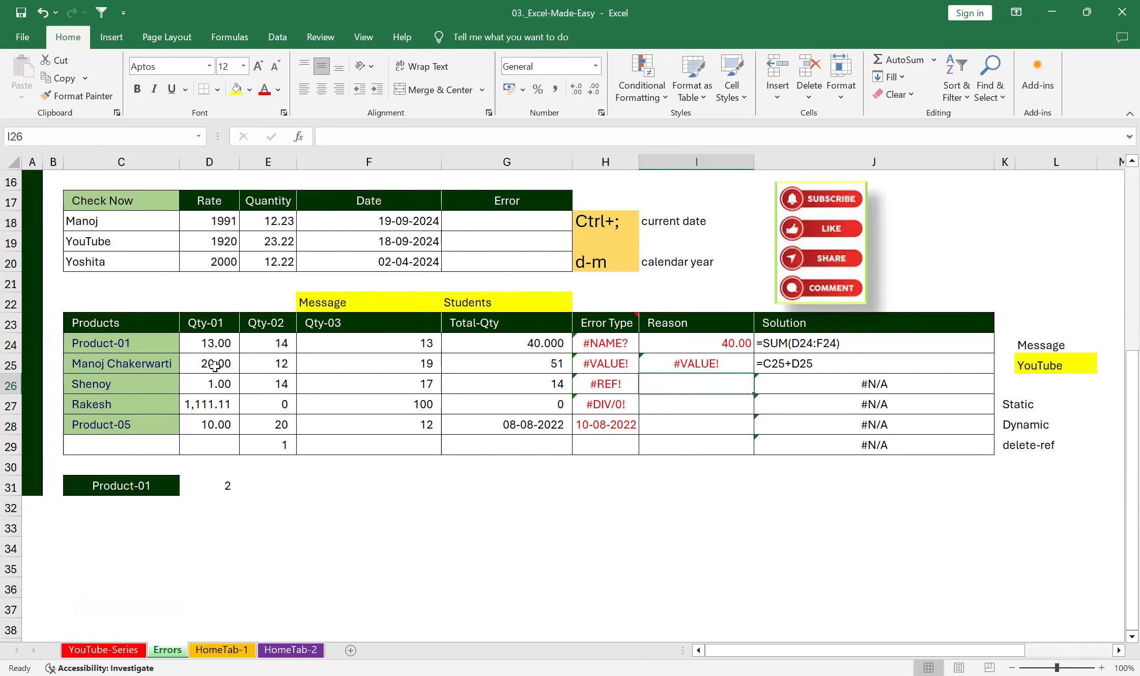
Replace the text cell reference in I25 with the Qty-02 cell, making the formula =E25+D25.
{"action": "left_click", "coordinate": [648, 367]}
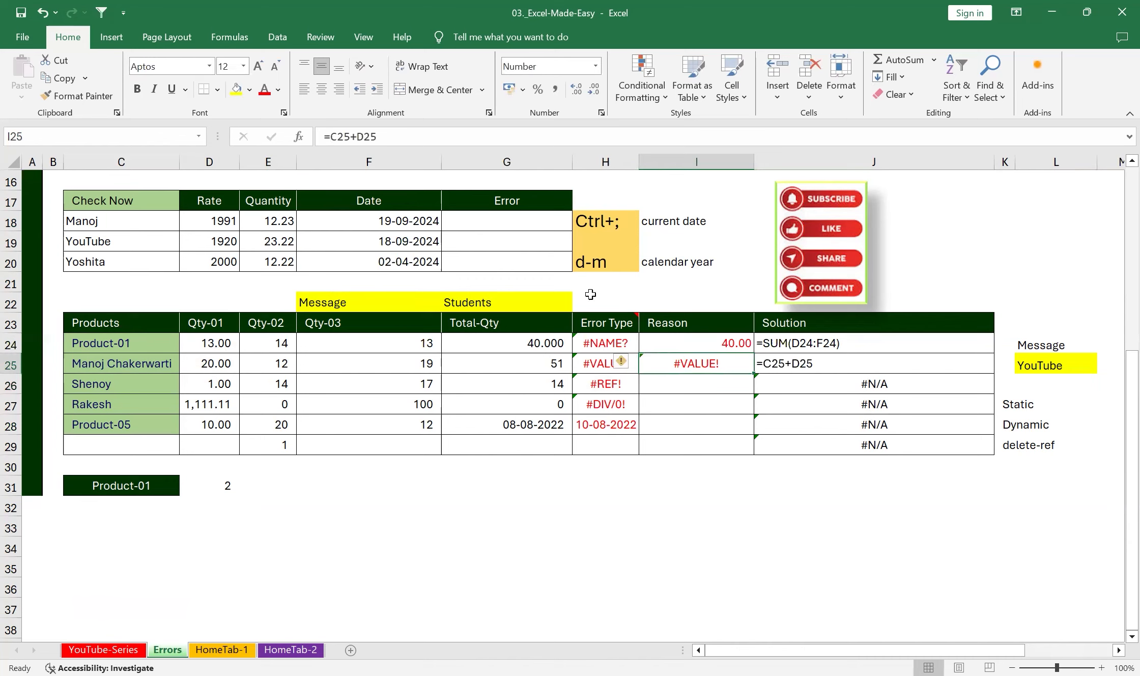
{"action": "key", "text": "F2"}
{"action": "left_click_drag", "start_coordinate": [161, 373], "coordinate": [283, 369]}
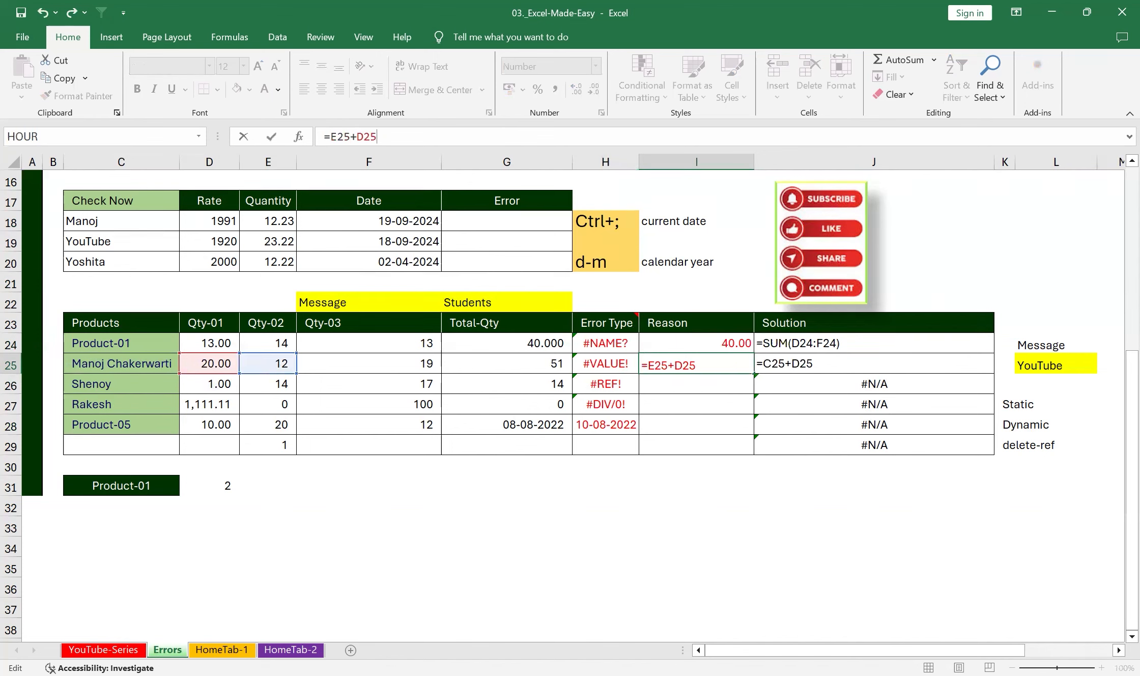
{"action": "key", "text": "Return"}
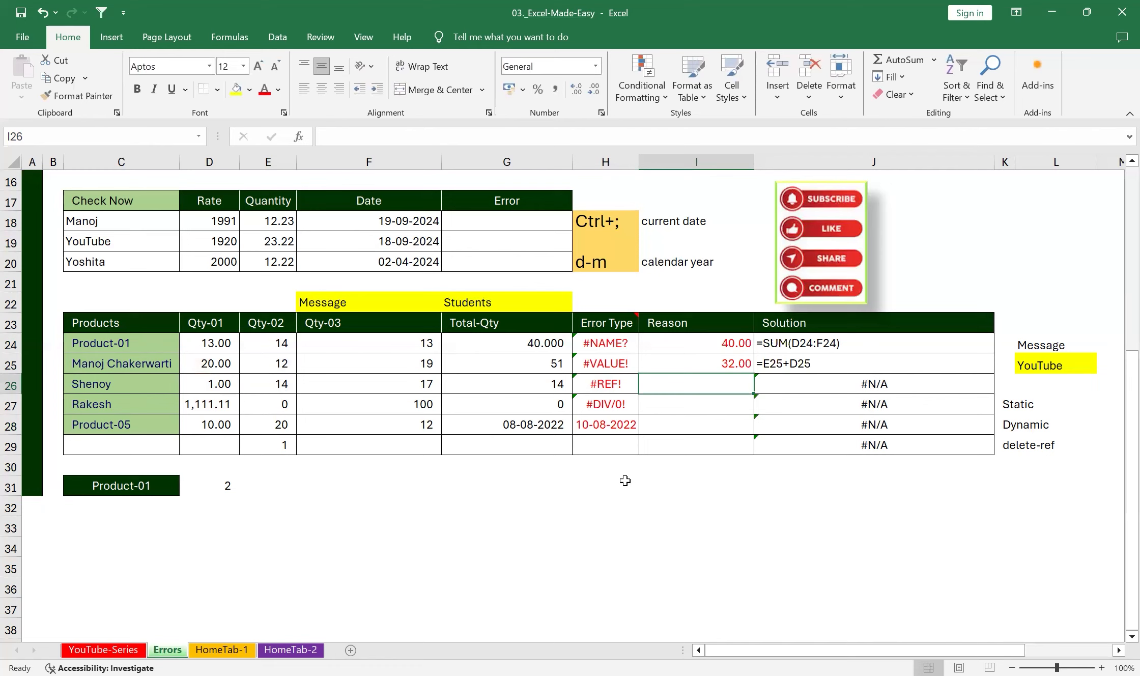
Enter the formula =G26/D31 in Reason cell I26, dividing the row's Total-Qty by the value beside the lower Product-01 label.
{"action": "left_click", "coordinate": [615, 385]}
{"action": "left_click", "coordinate": [698, 385]}
{"action": "type", "text": "="}
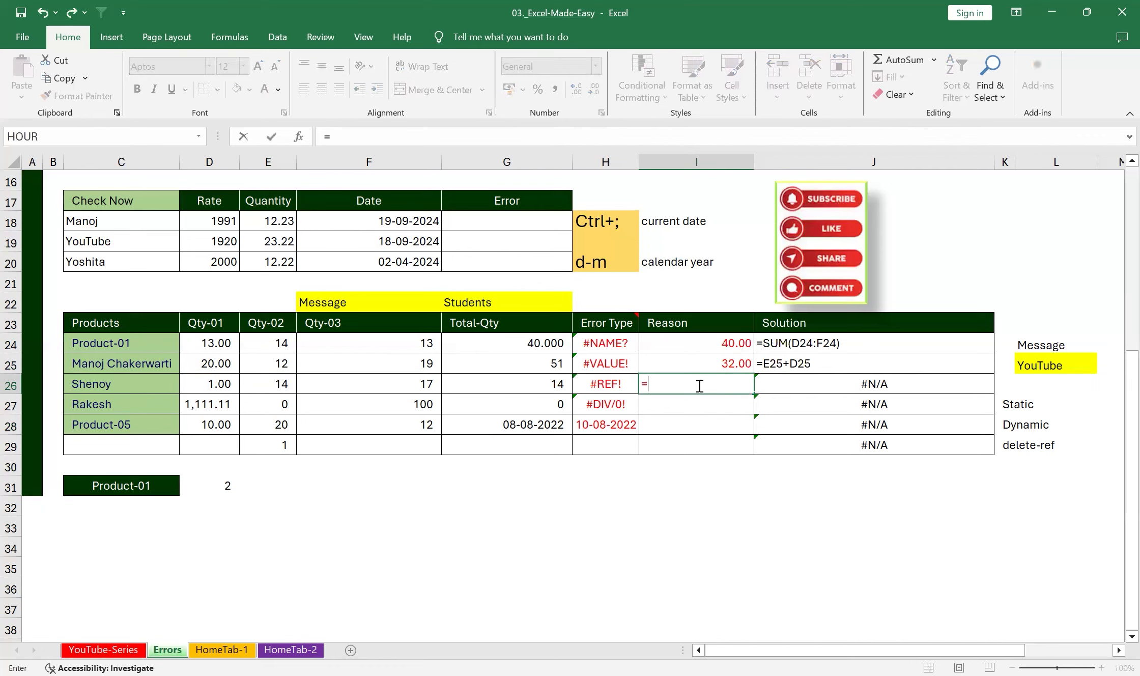
{"action": "left_click", "coordinate": [547, 384]}
{"action": "type", "text": "/"}
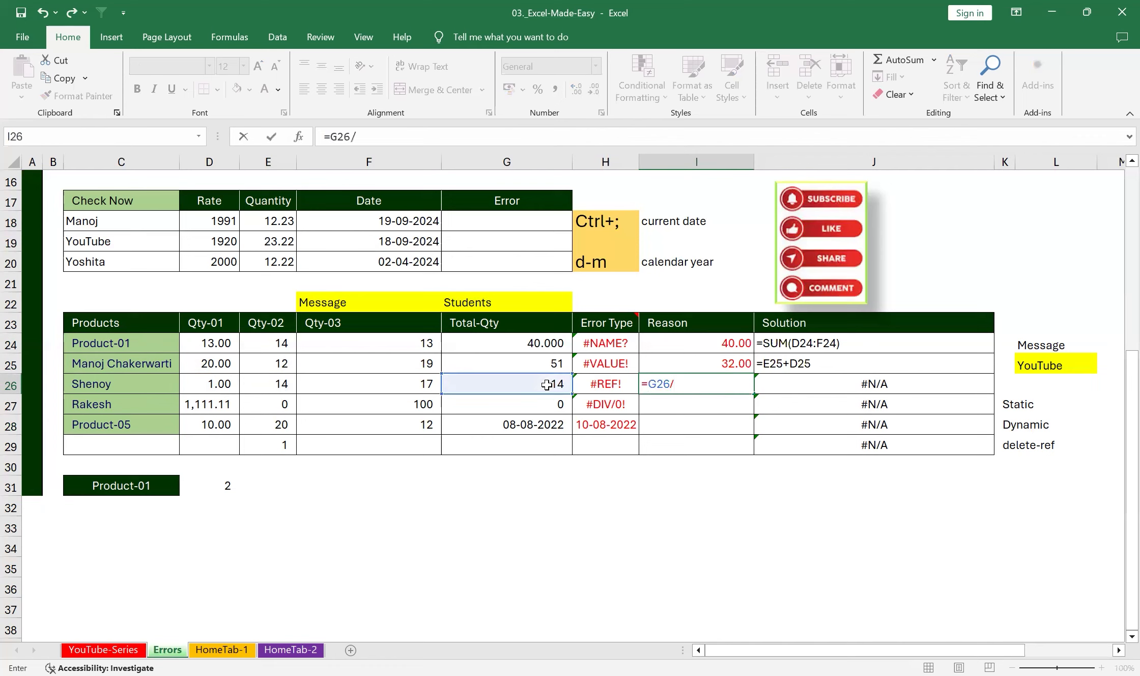
{"action": "left_click", "coordinate": [219, 487]}
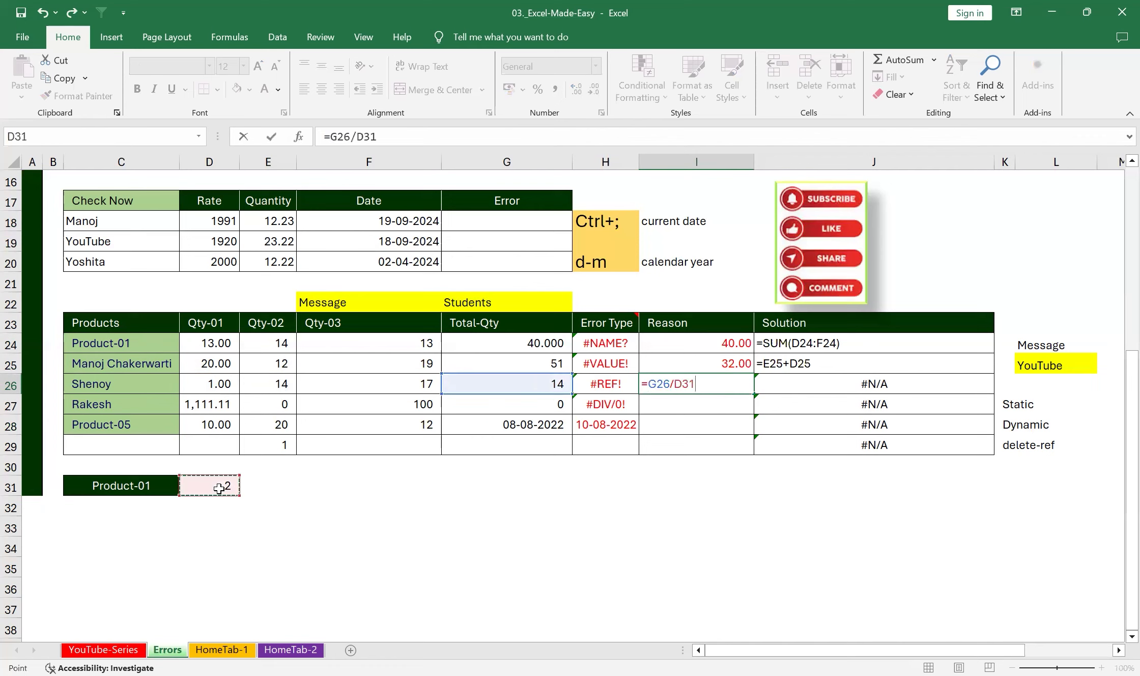
{"action": "key", "text": "Return"}
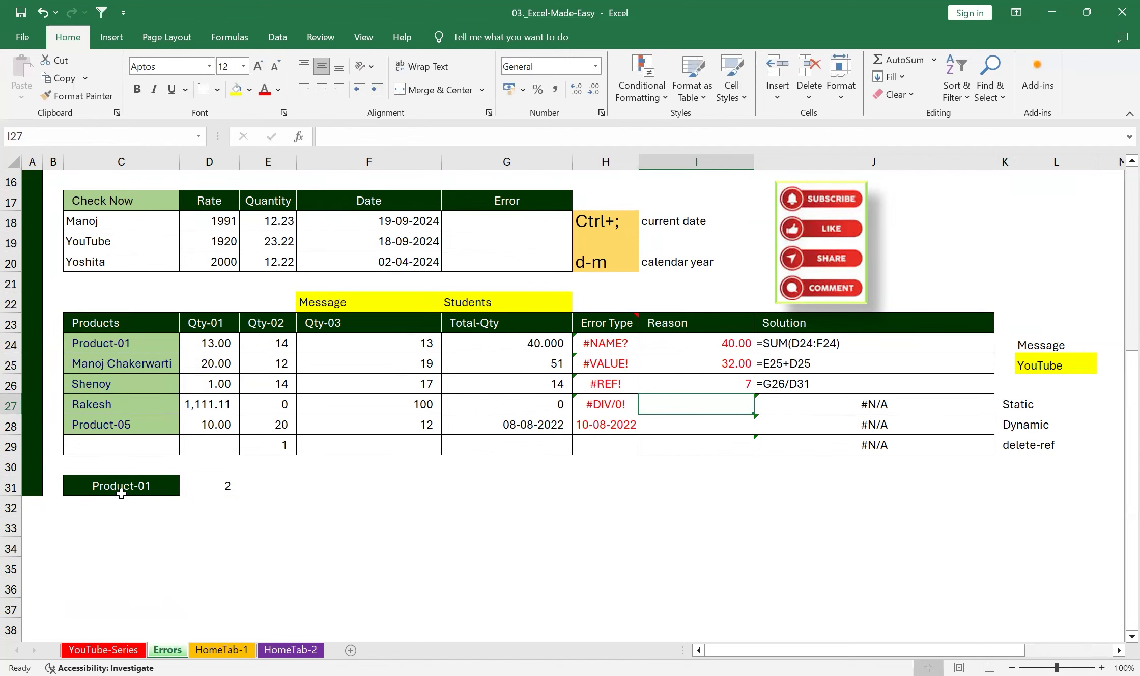
Delete row 31, which the division formula in I26 references, and undo the deletion.
{"action": "left_click", "coordinate": [11, 485]}
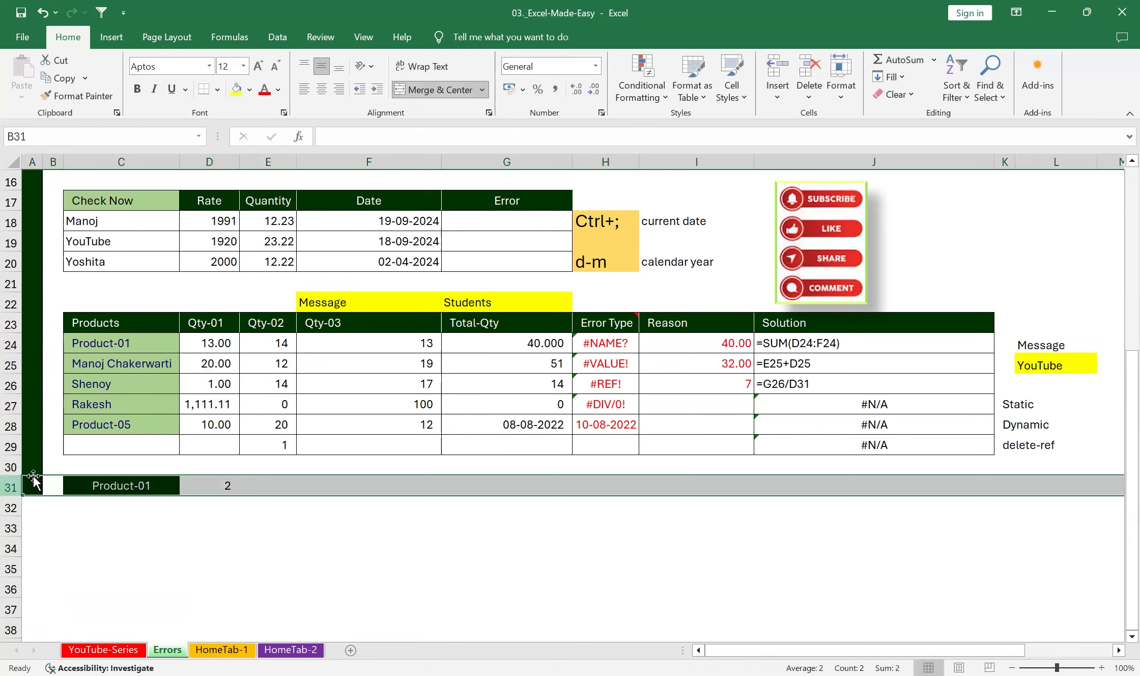
{"action": "right_click", "coordinate": [15, 489]}
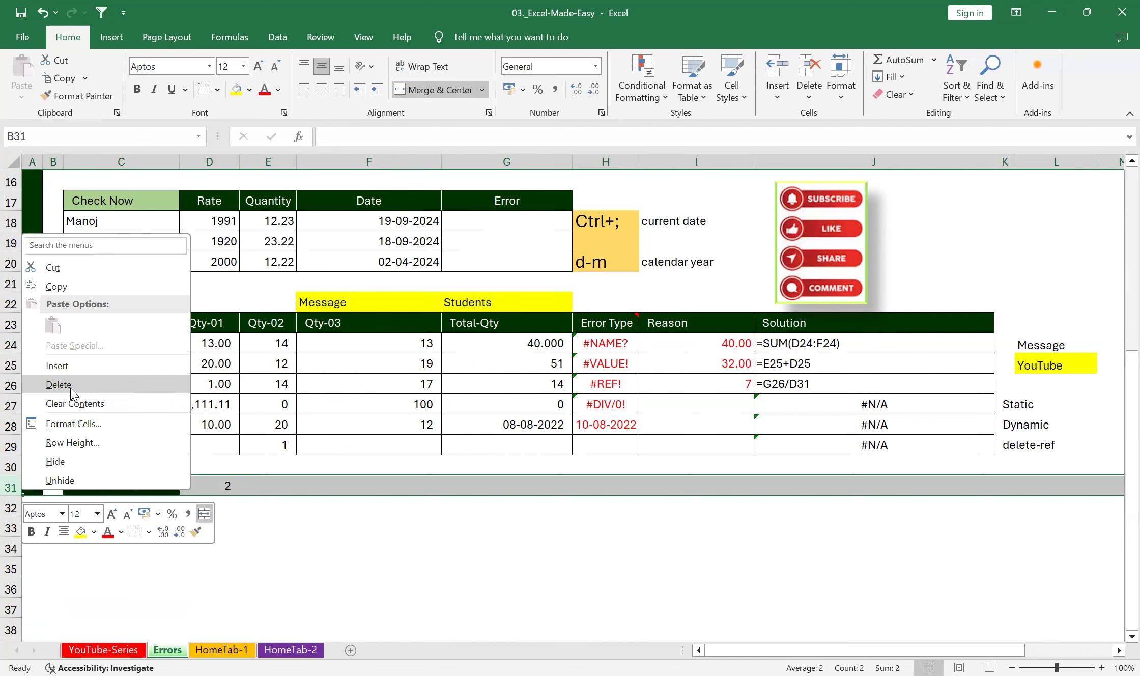
{"action": "left_click", "coordinate": [70, 385]}
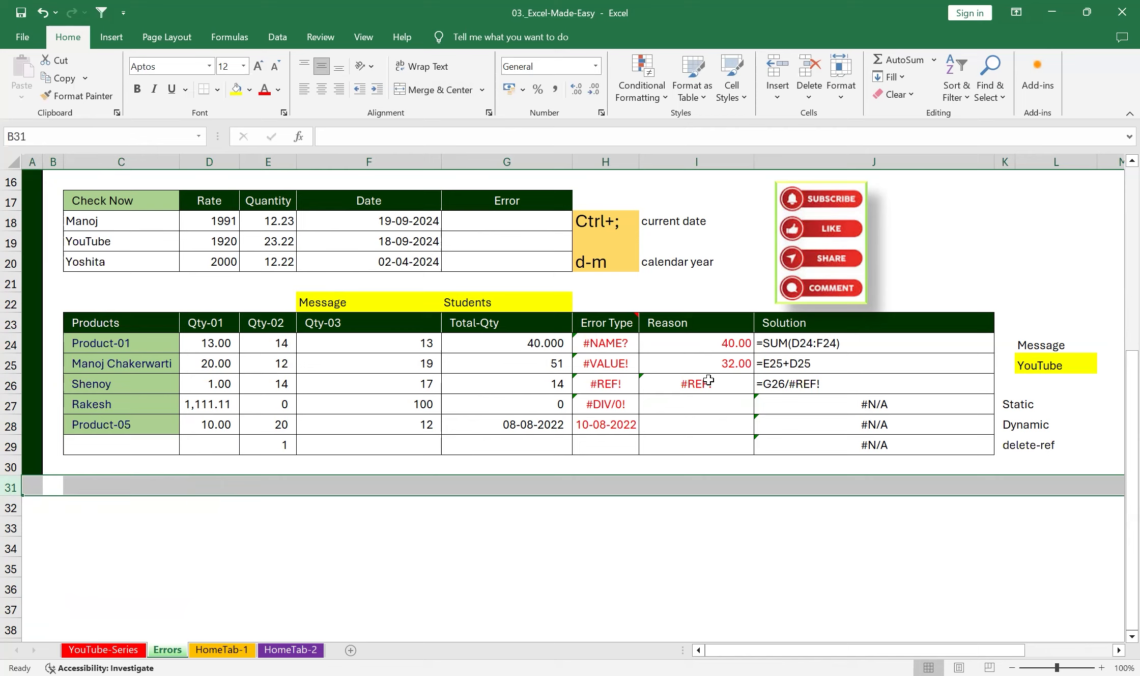
{"action": "key", "text": "ctrl+z"}
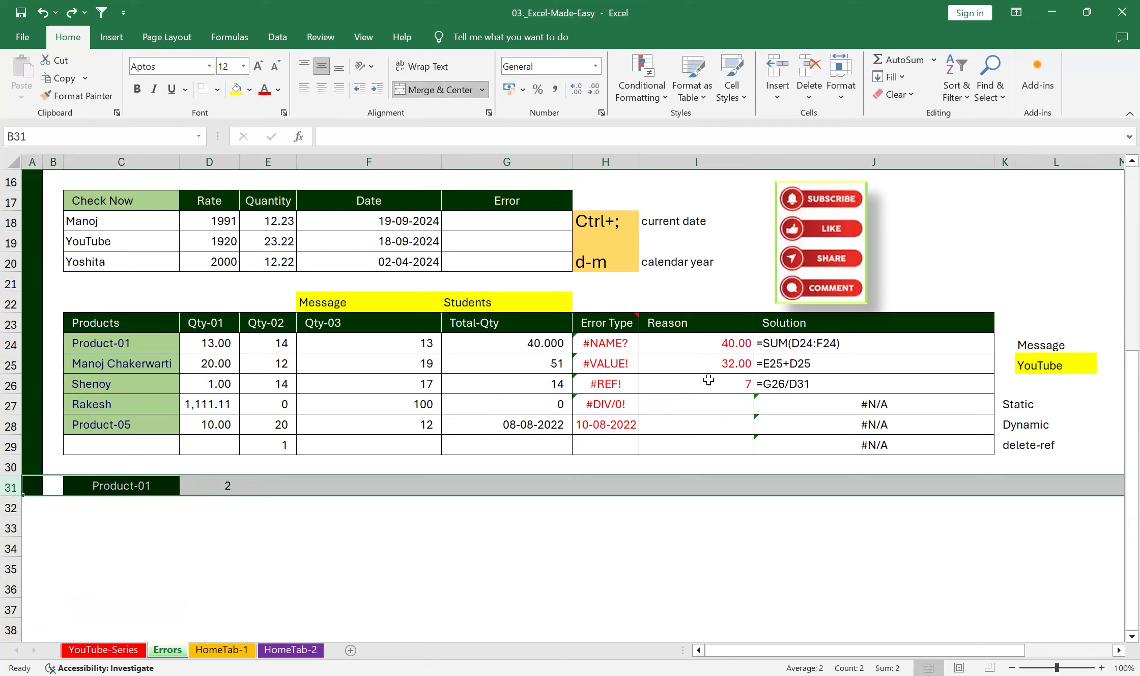
Set Total-Qty cell G27 to 100 and Qty-02 cell E27 to 2.
{"action": "left_click", "coordinate": [690, 406]}
{"action": "left_click", "coordinate": [555, 403]}
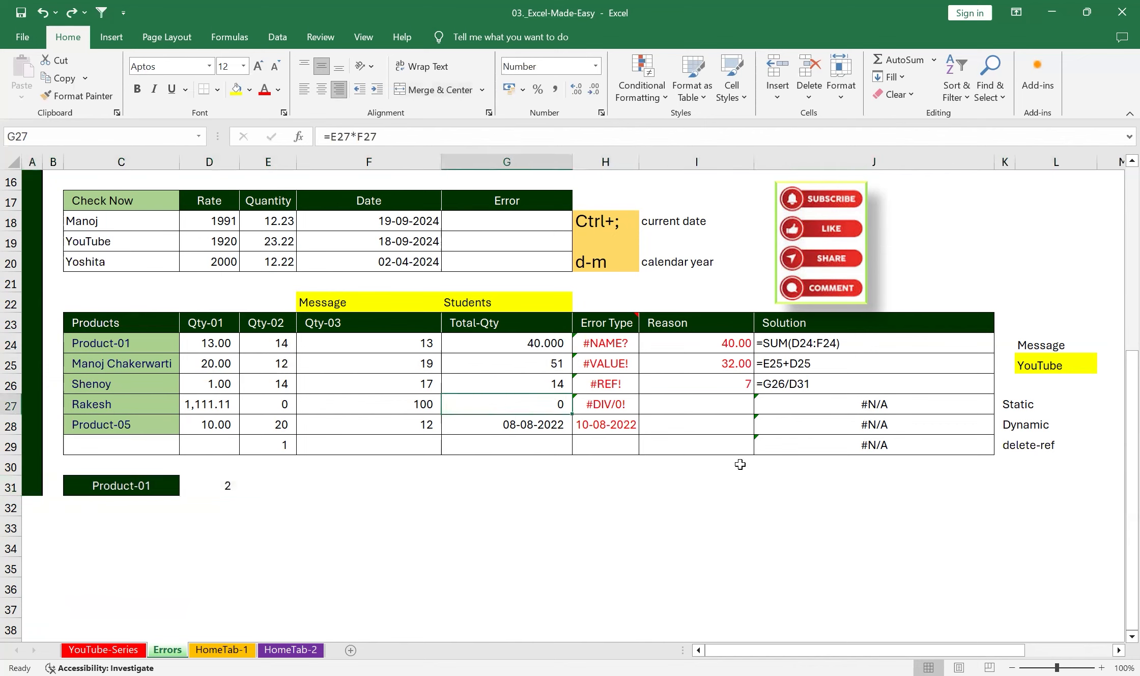
{"action": "type", "text": "3"}
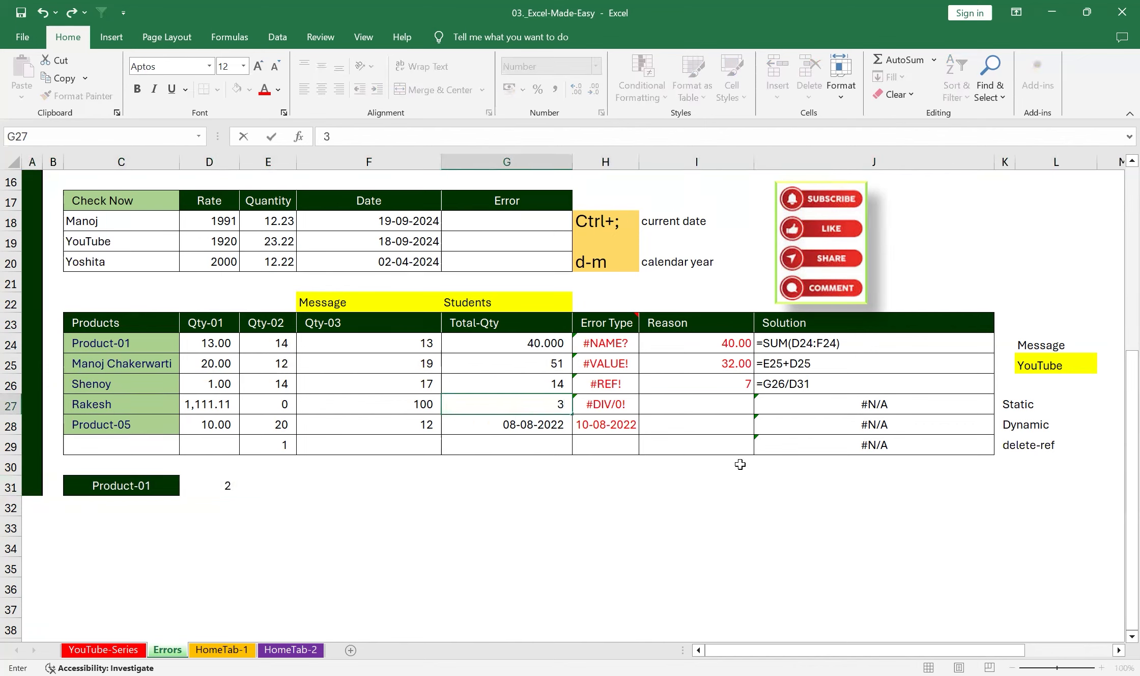
{"action": "type", "text": "100"}
{"action": "key", "text": "BackSpace"}
{"action": "key", "text": "BackSpace"}
{"action": "key", "text": "BackSpace"}
{"action": "key", "text": "BackSpace"}
{"action": "type", "text": "100"}
{"action": "left_click", "coordinate": [278, 407]}
{"action": "type", "text": "2"}
{"action": "key", "text": "Return"}
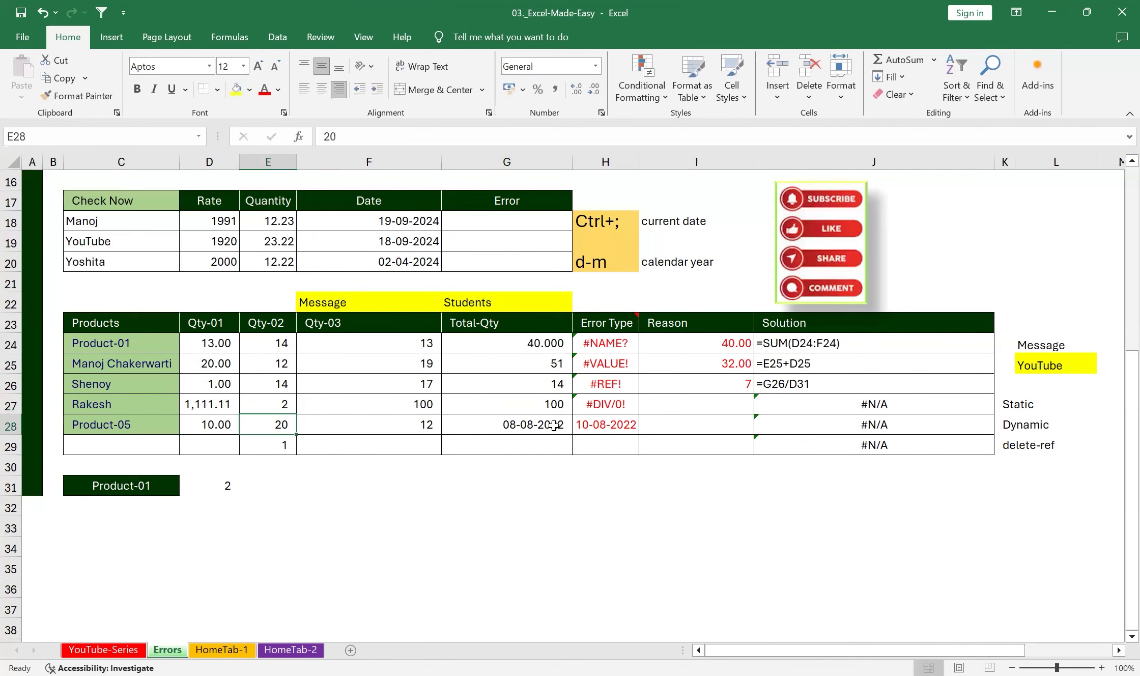
Enter the formula =G27/E27 in Reason cell I27, dividing the row's Total-Qty by its Qty-02.
{"action": "left_click", "coordinate": [681, 402]}
{"action": "type", "text": "="}
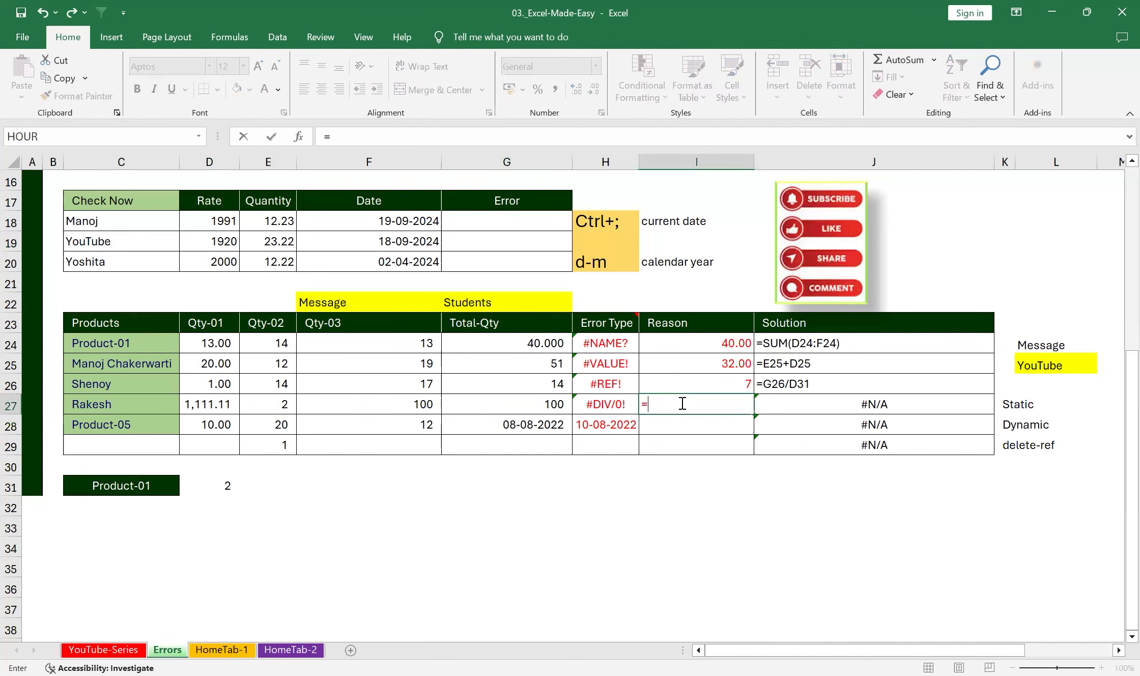
{"action": "left_click", "coordinate": [547, 404]}
{"action": "type", "text": "/"}
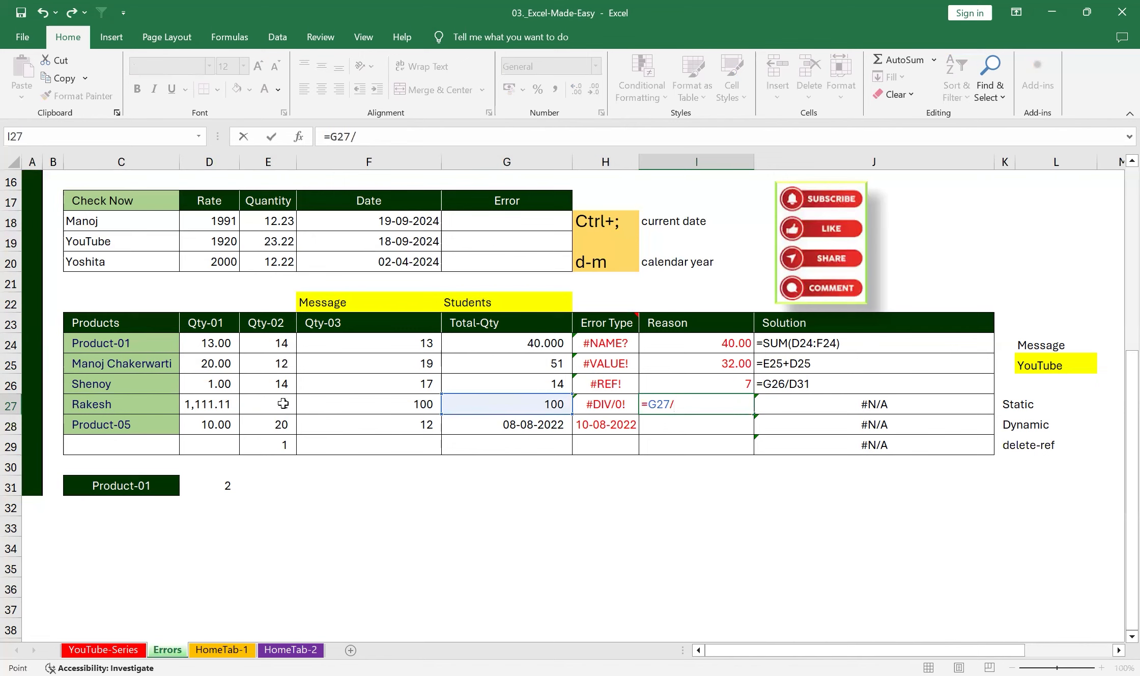
{"action": "left_click", "coordinate": [283, 404]}
{"action": "key", "text": "Return"}
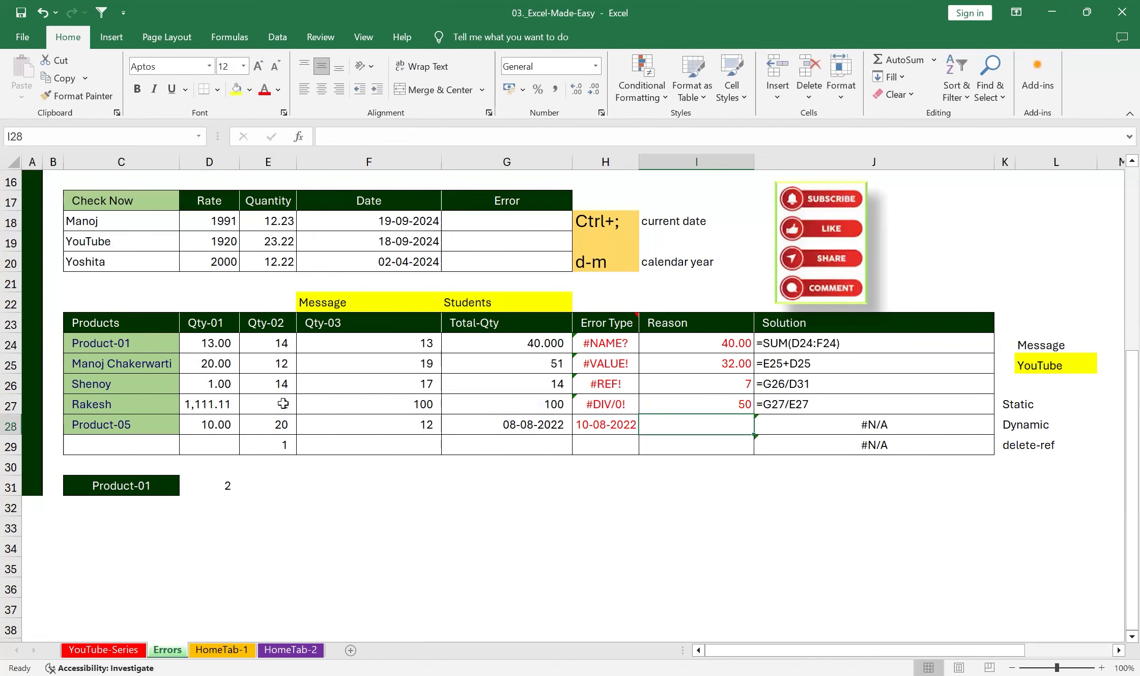
Set the divisor in Qty-02 cell E27 to 0.
{"action": "left_click", "coordinate": [283, 404]}
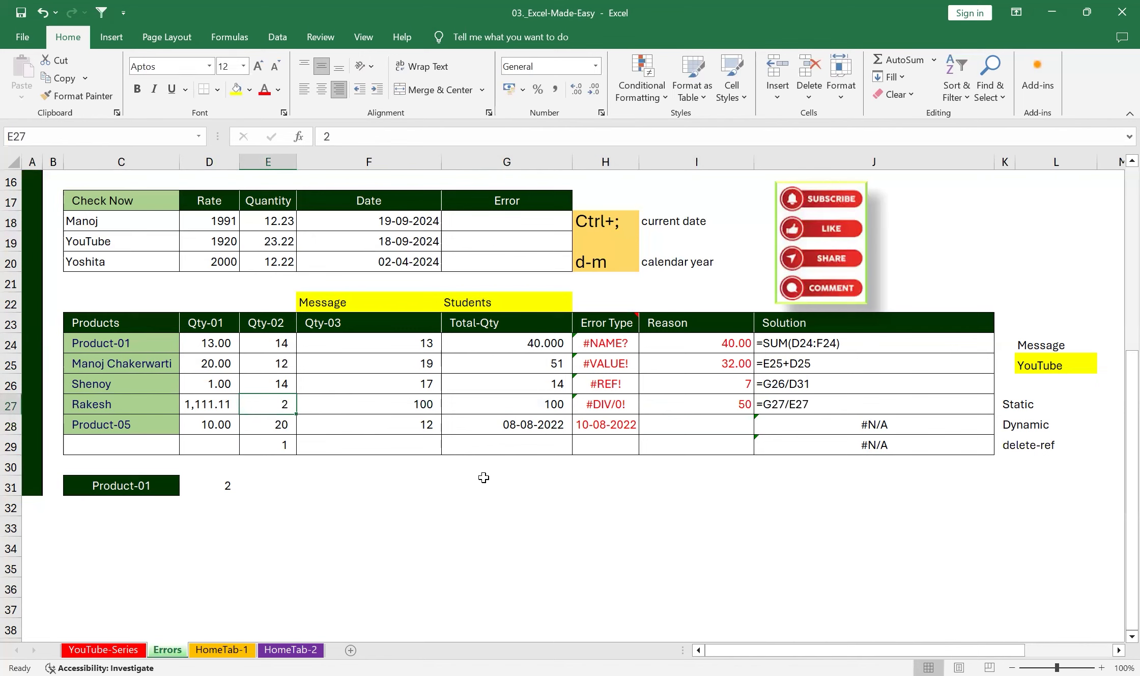
{"action": "type", "text": "0"}
{"action": "key", "text": "Return"}
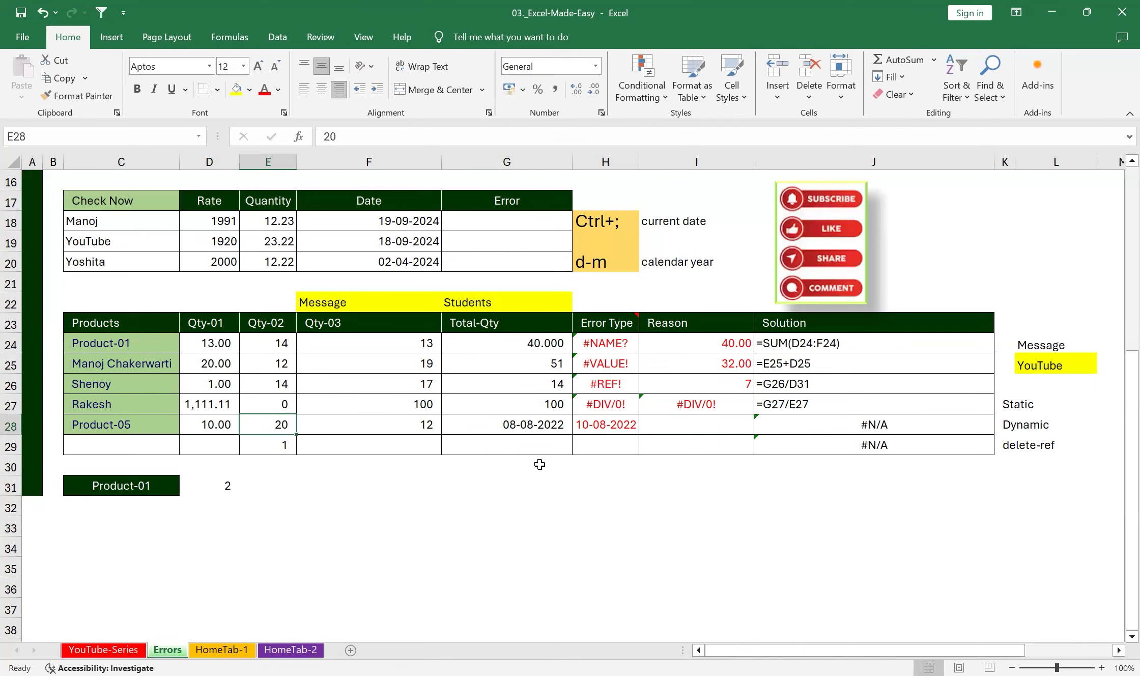
Overwrite the division formula in Reason cell I27 with the constant 0.
{"action": "left_click", "coordinate": [710, 403]}
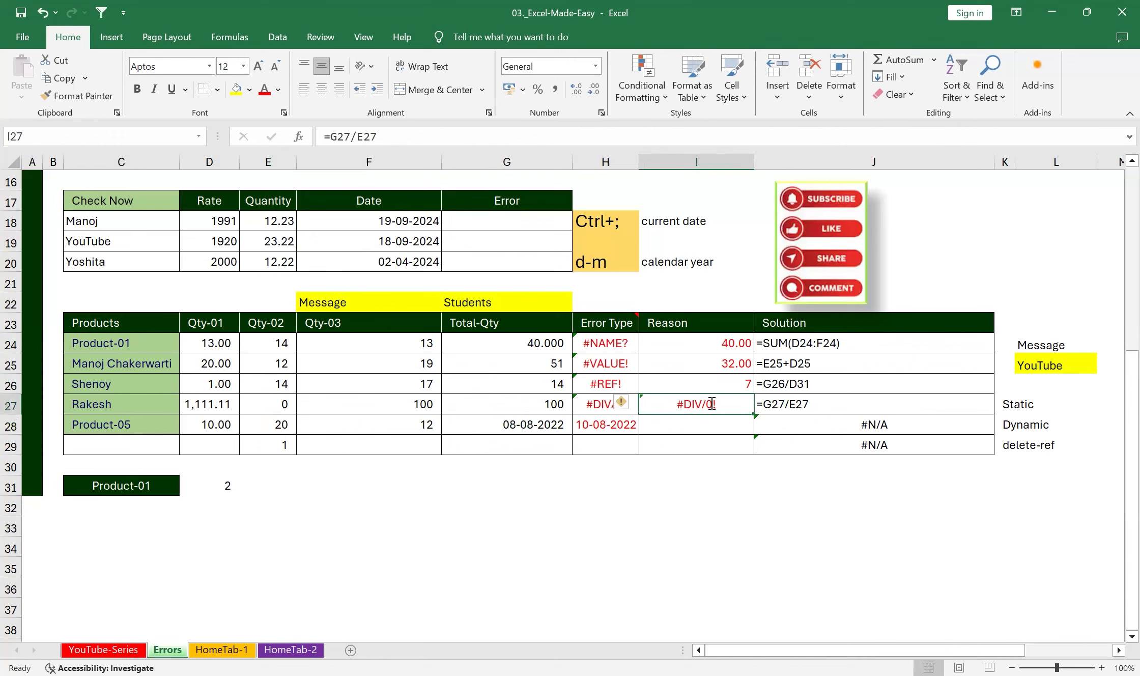
{"action": "type", "text": "0"}
{"action": "key", "text": "Return"}
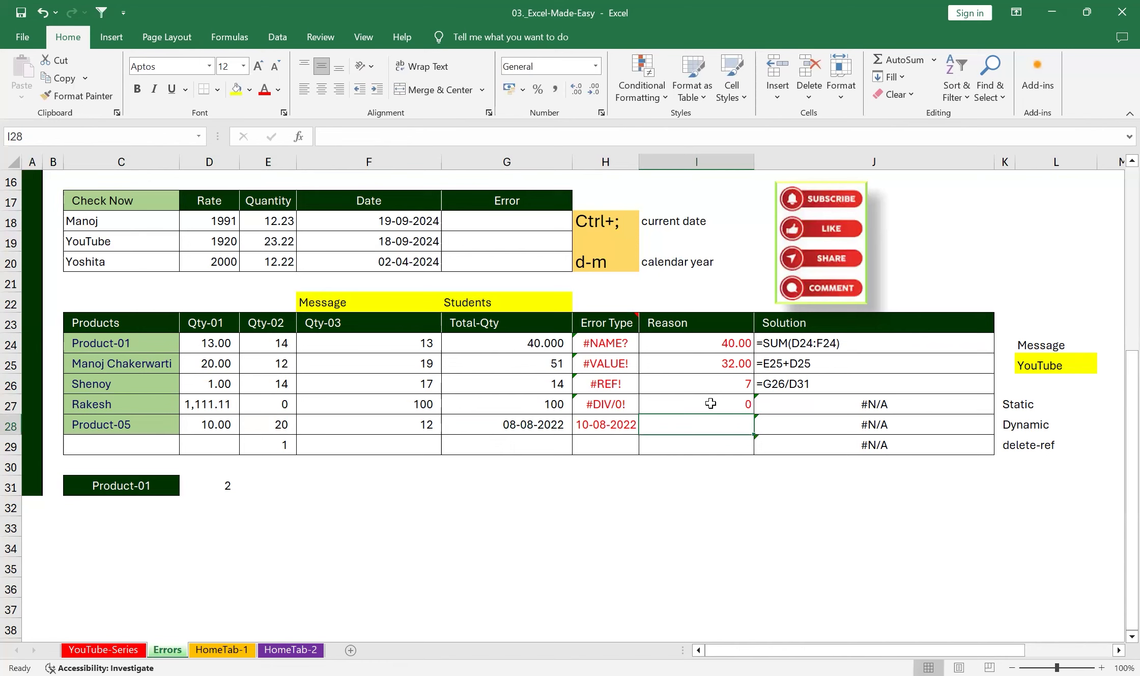
Set Qty-02 cell E27 to 2, and undo the changes back to the formula in I27.
{"action": "left_click", "coordinate": [257, 402]}
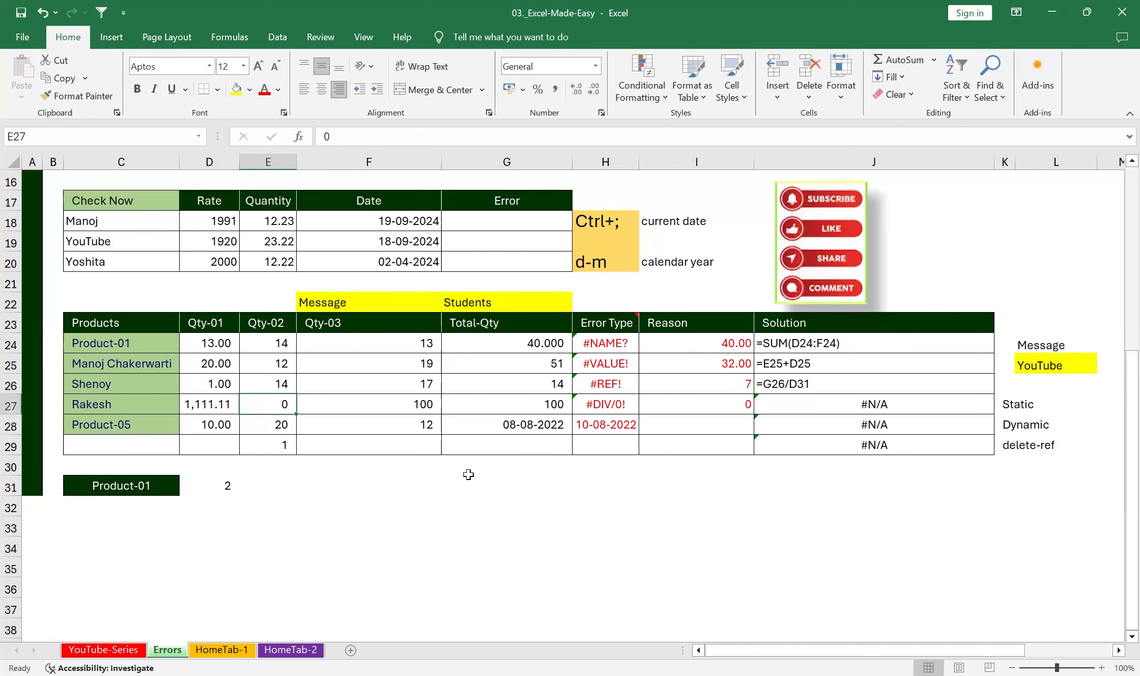
{"action": "type", "text": "2"}
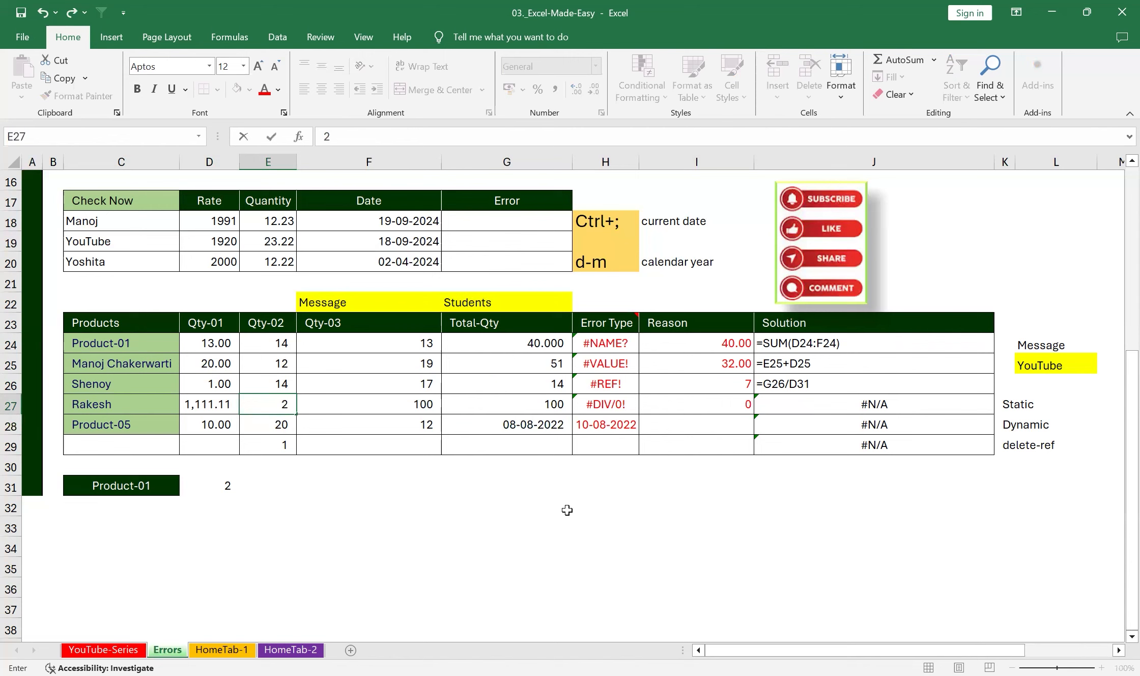
{"action": "key", "text": "Return"}
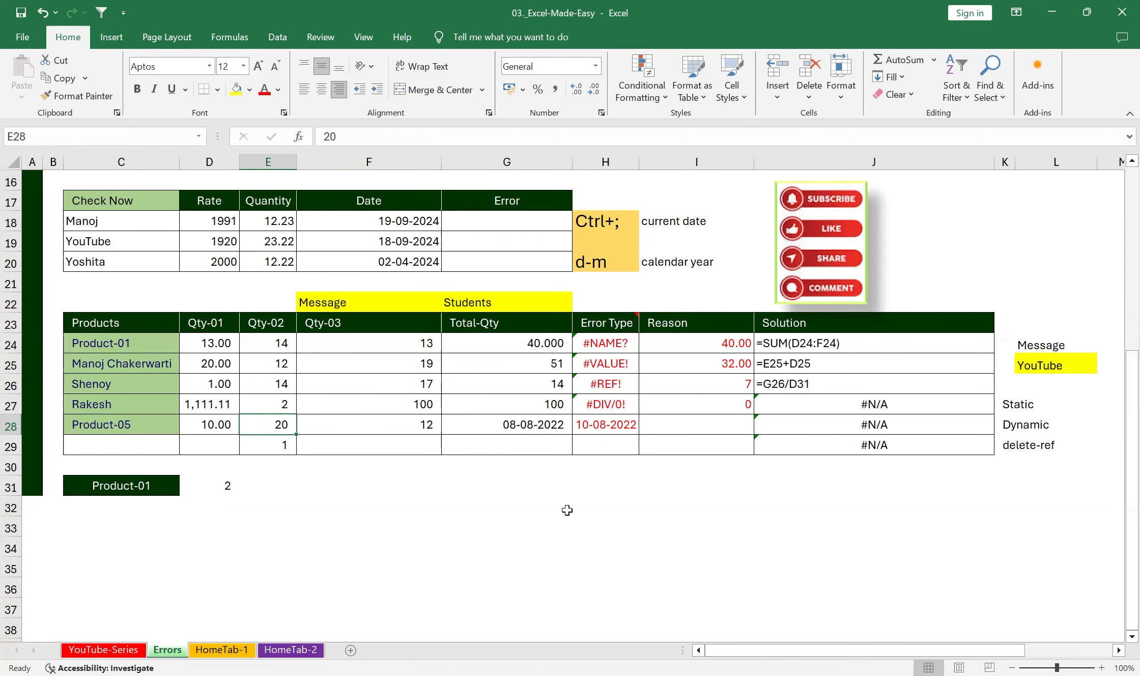
{"action": "left_click", "coordinate": [734, 407]}
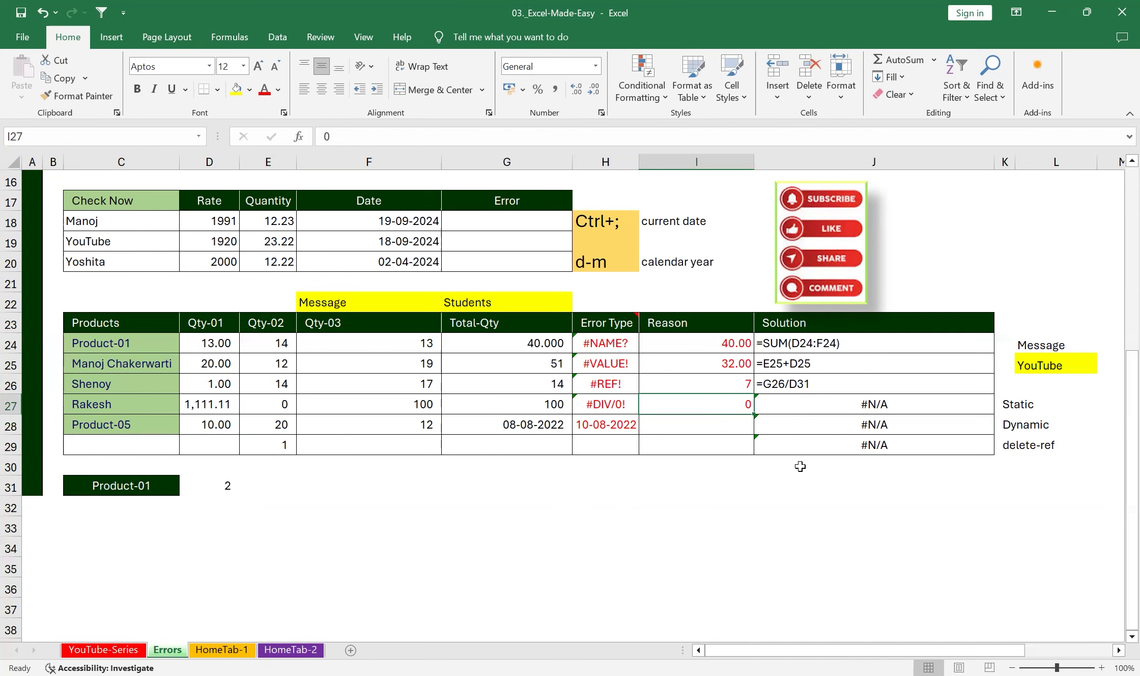
{"action": "key", "text": "ctrl+z"}
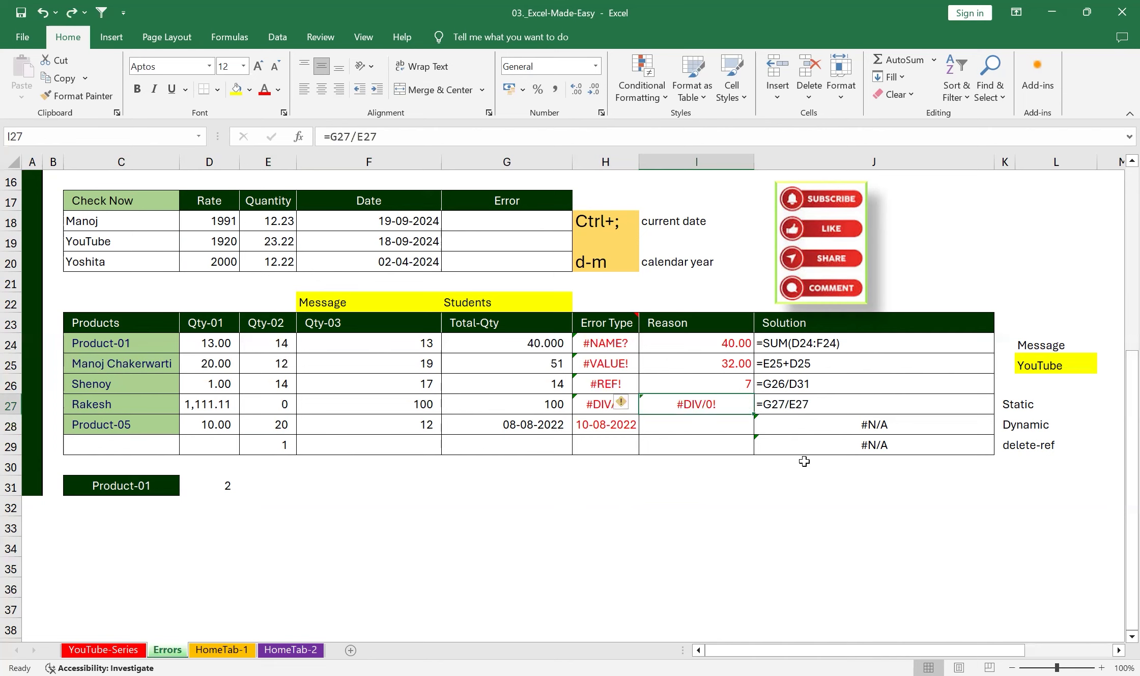
Narrow column H below the width of the date in H28 and auto-fit the column again.
{"action": "left_click", "coordinate": [627, 426]}
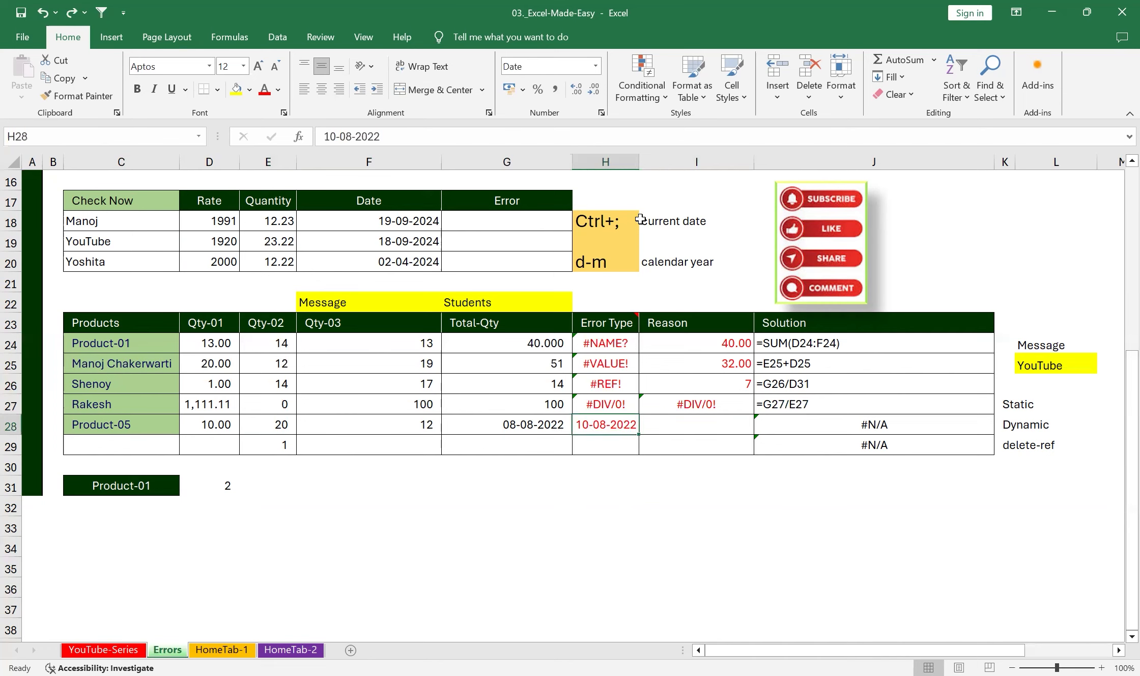
{"action": "left_click_drag", "start_coordinate": [641, 166], "coordinate": [630, 165]}
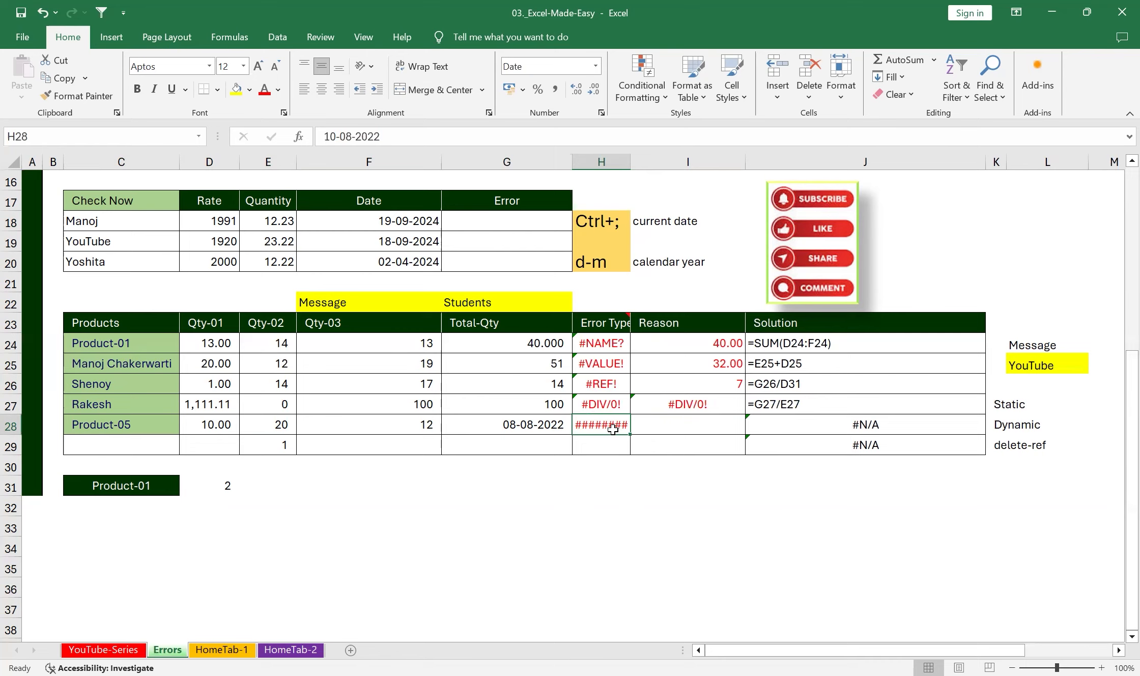
{"action": "left_click_drag", "start_coordinate": [629, 161], "coordinate": [628, 157]}
{"action": "double_click", "coordinate": [628, 159]}
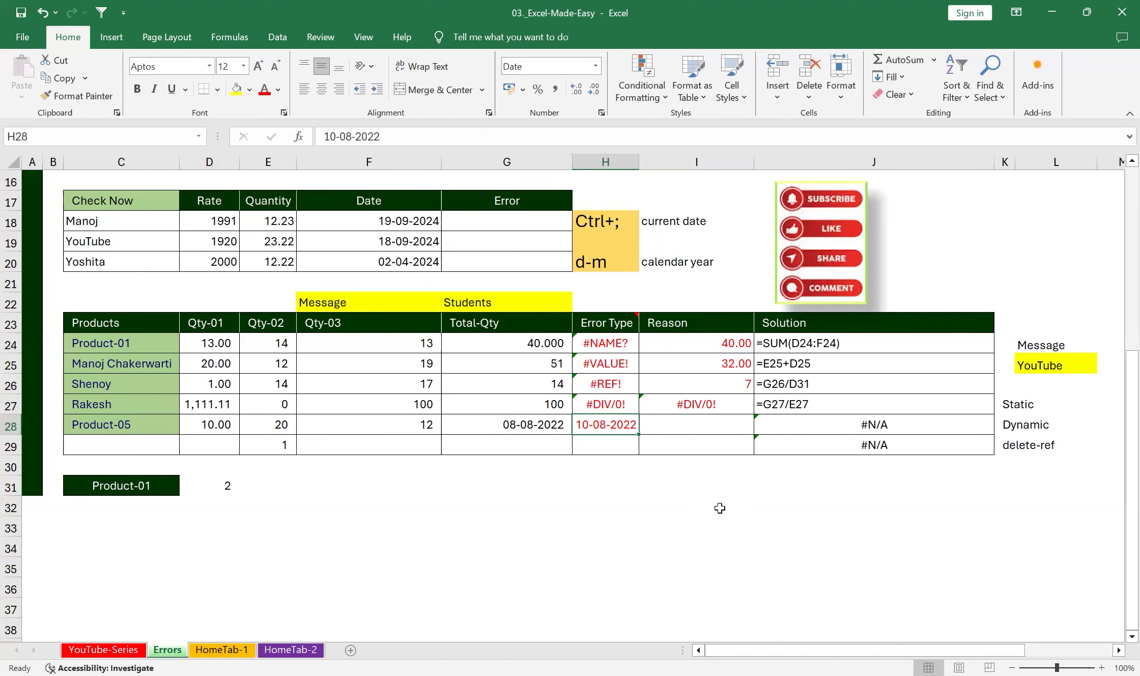
Examine the FORMULATEXT formula in Solution cell J28, its empty source cell I28, the formula in I24 and the Error Type cells.
{"action": "left_click", "coordinate": [714, 423]}
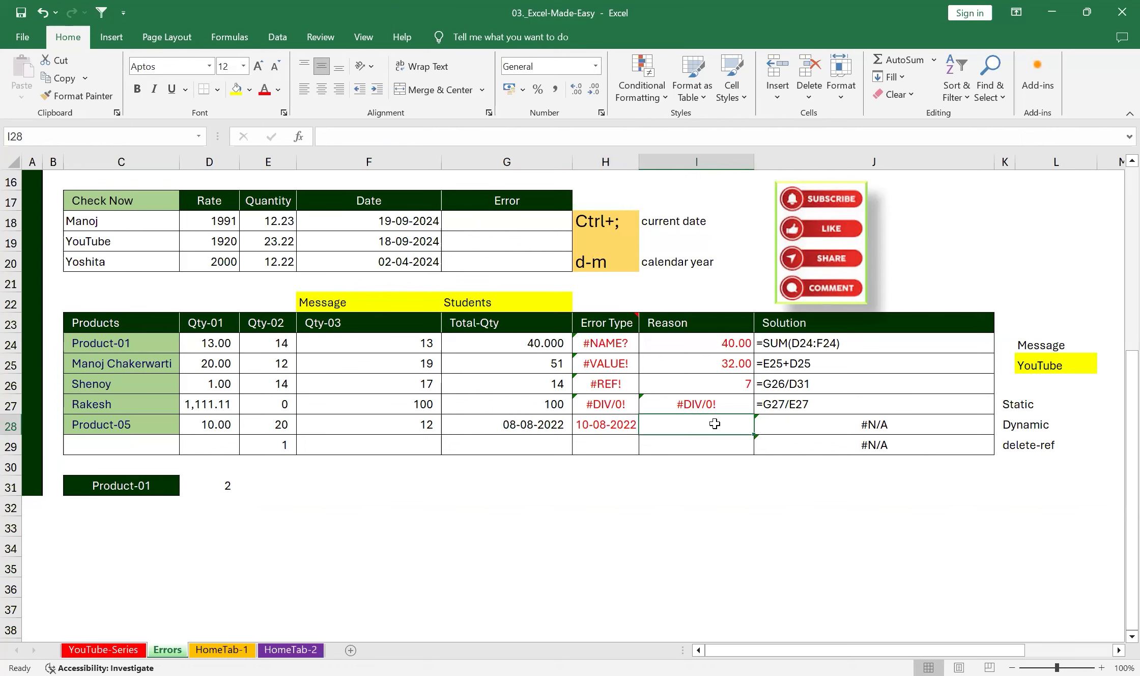
{"action": "double_click", "coordinate": [799, 426]}
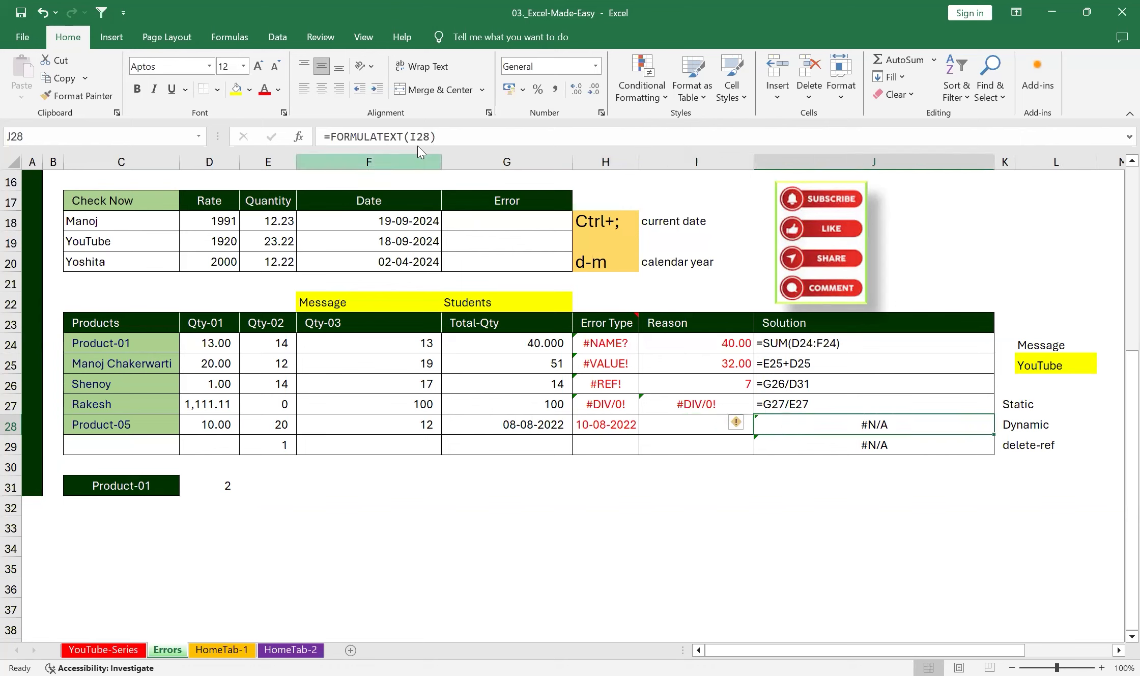
{"action": "left_click", "coordinate": [438, 138]}
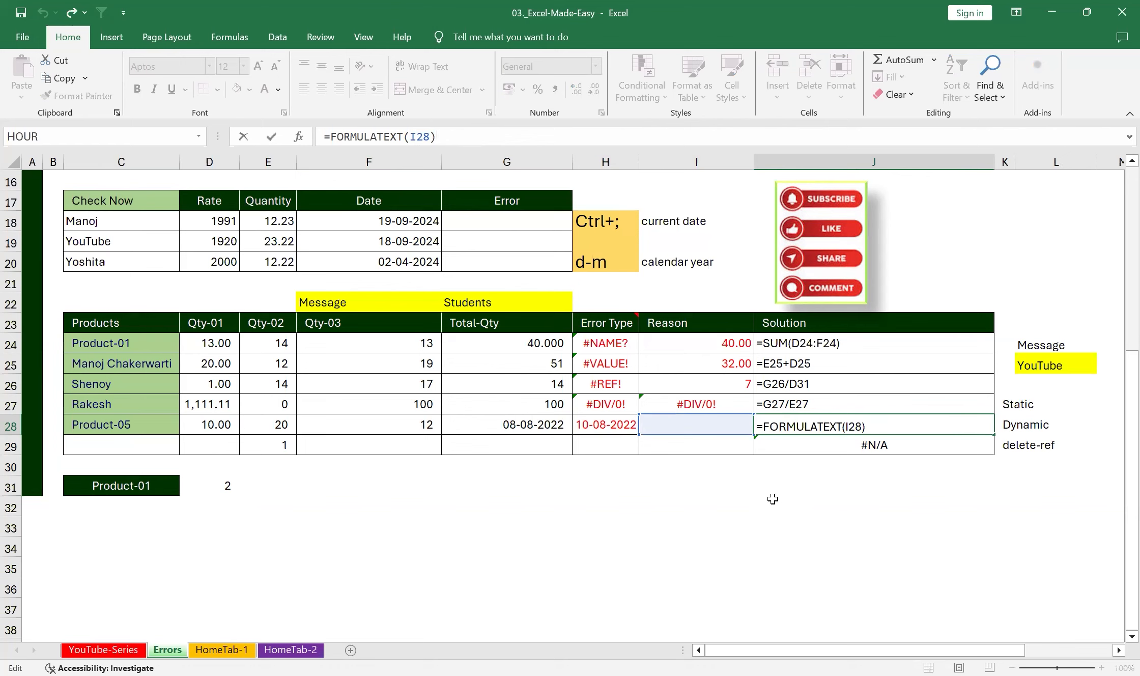
{"action": "left_click", "coordinate": [728, 481]}
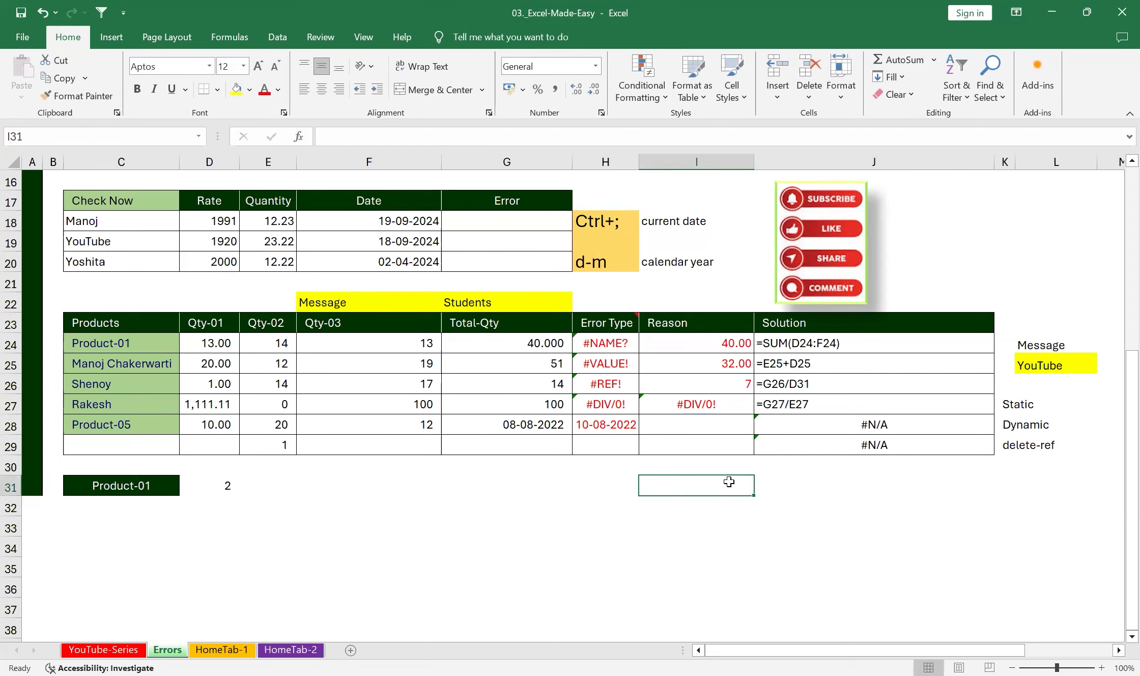
{"action": "left_click", "coordinate": [726, 348]}
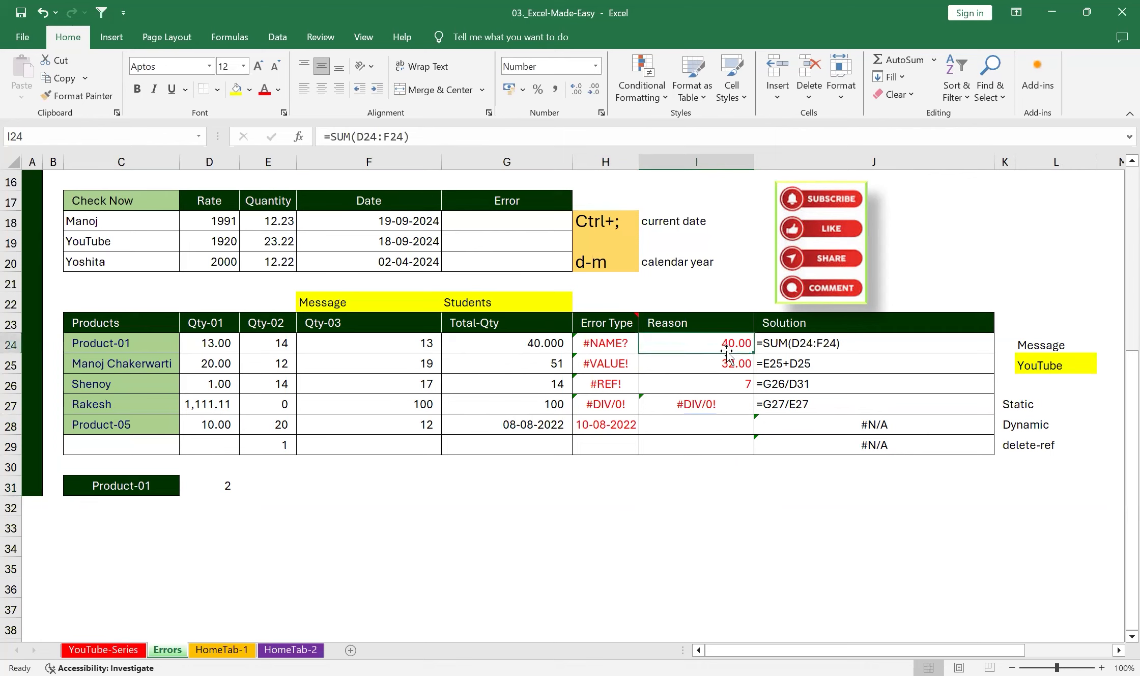
{"action": "left_click", "coordinate": [472, 132]}
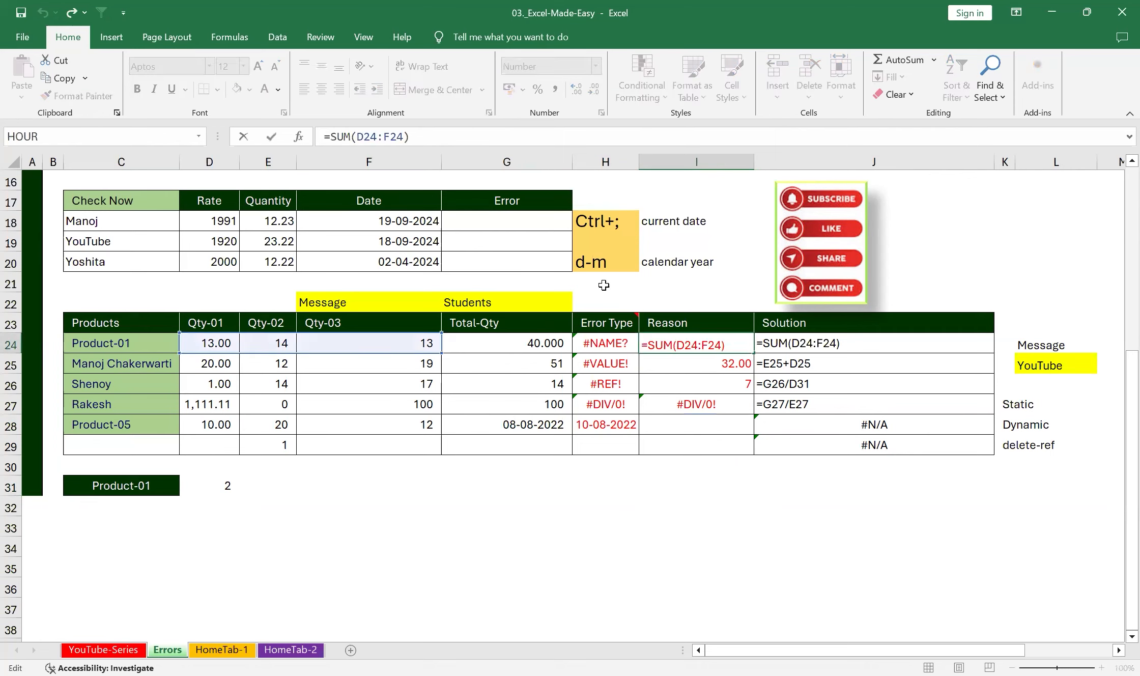
{"action": "left_click", "coordinate": [692, 490]}
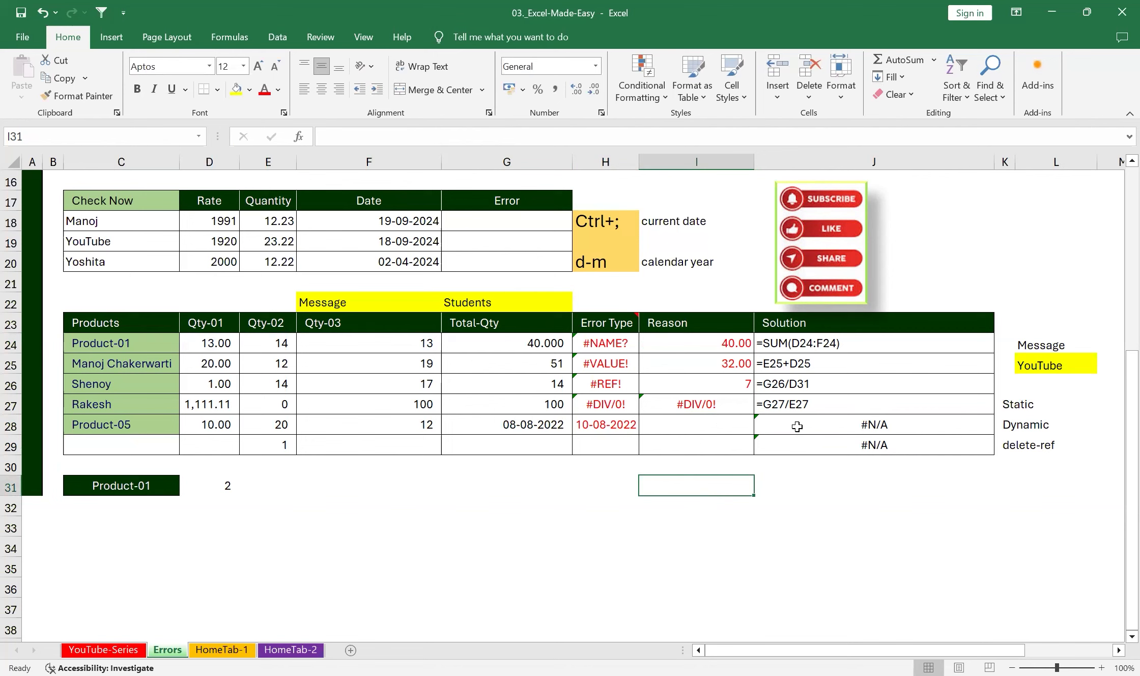
{"action": "left_click", "coordinate": [724, 424]}
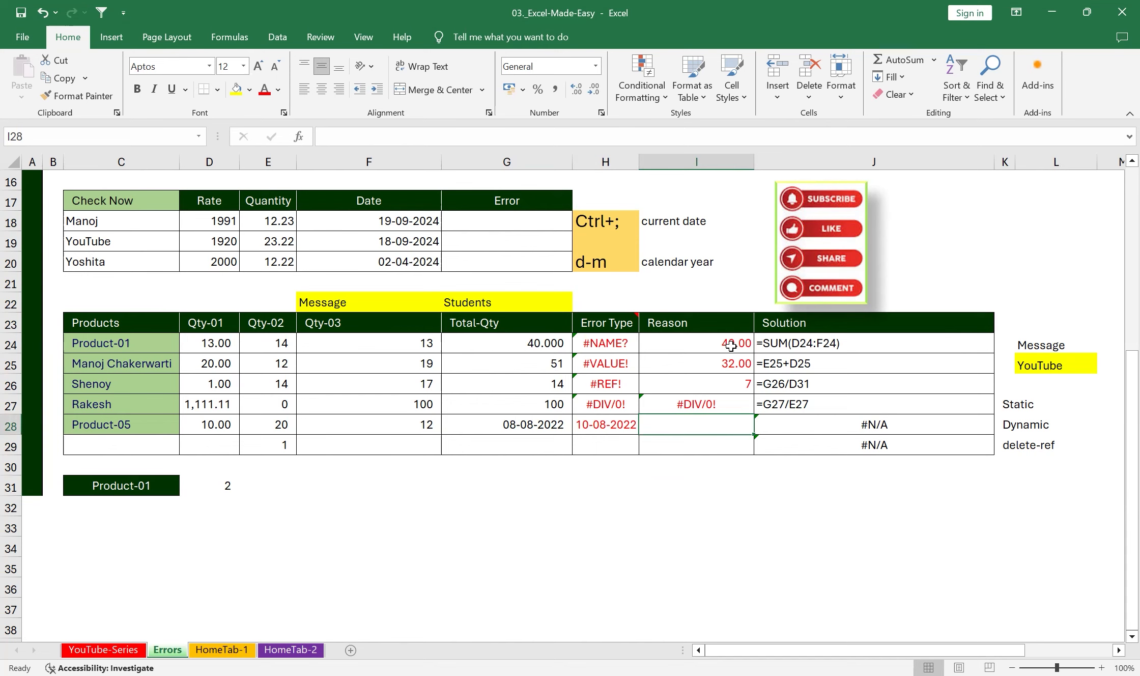
{"action": "left_click_drag", "start_coordinate": [610, 343], "coordinate": [613, 404]}
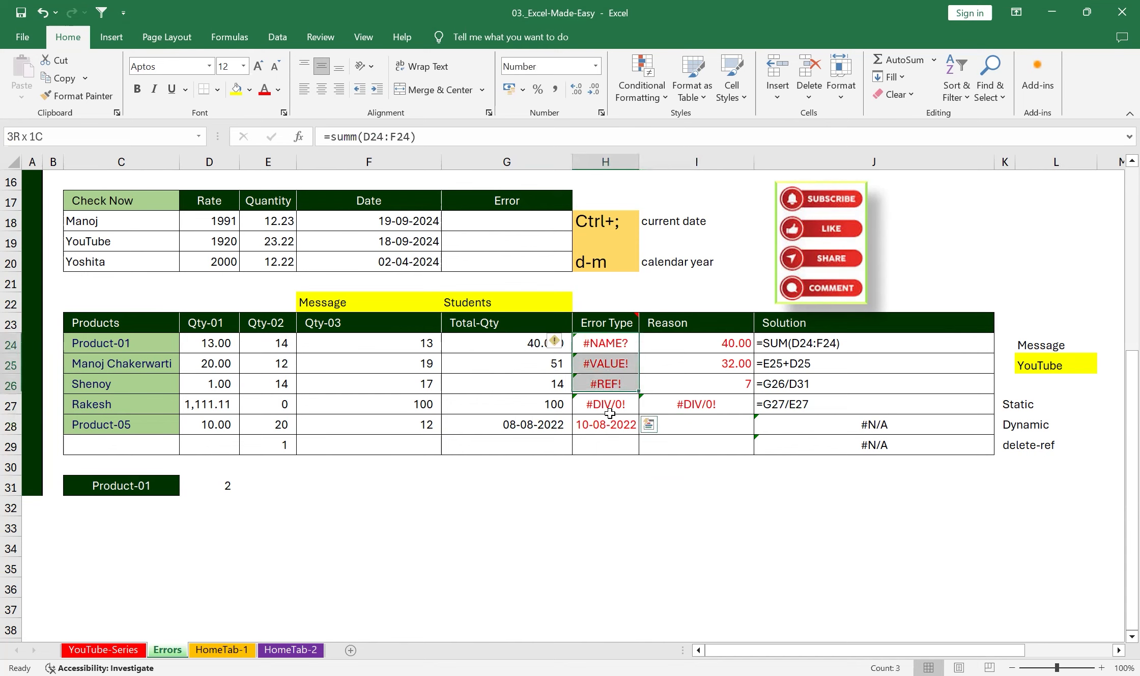
{"action": "left_click", "coordinate": [857, 429]}
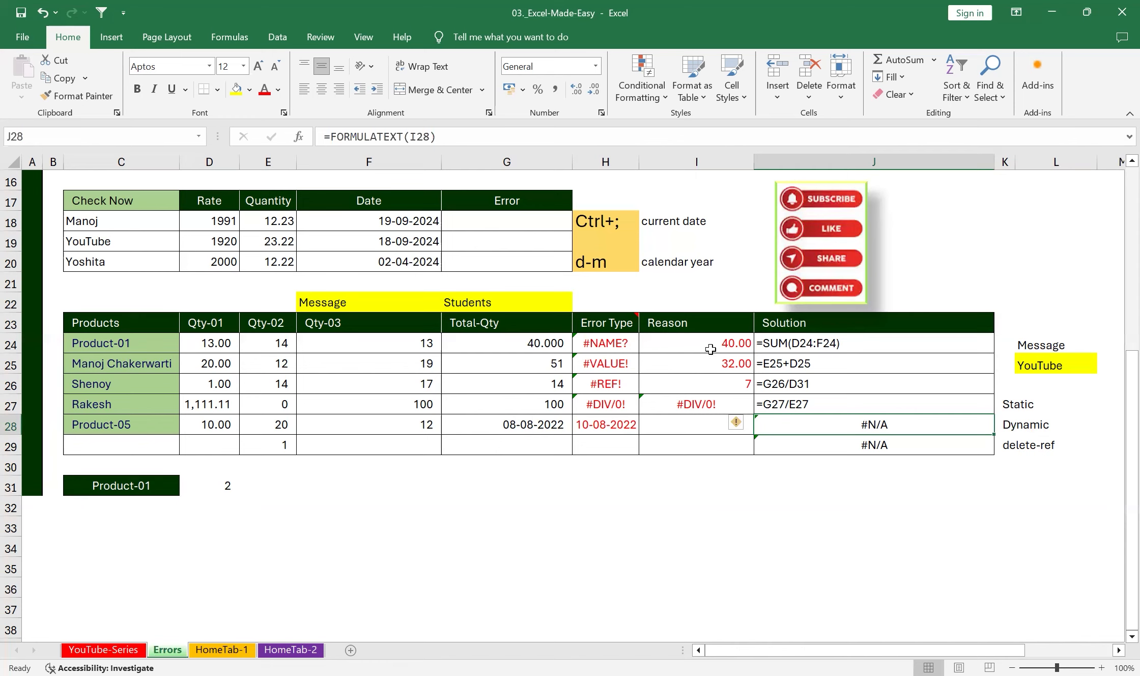
Clear the contents of the Reason cells I24:I29.
{"action": "left_click_drag", "start_coordinate": [705, 339], "coordinate": [710, 448]}
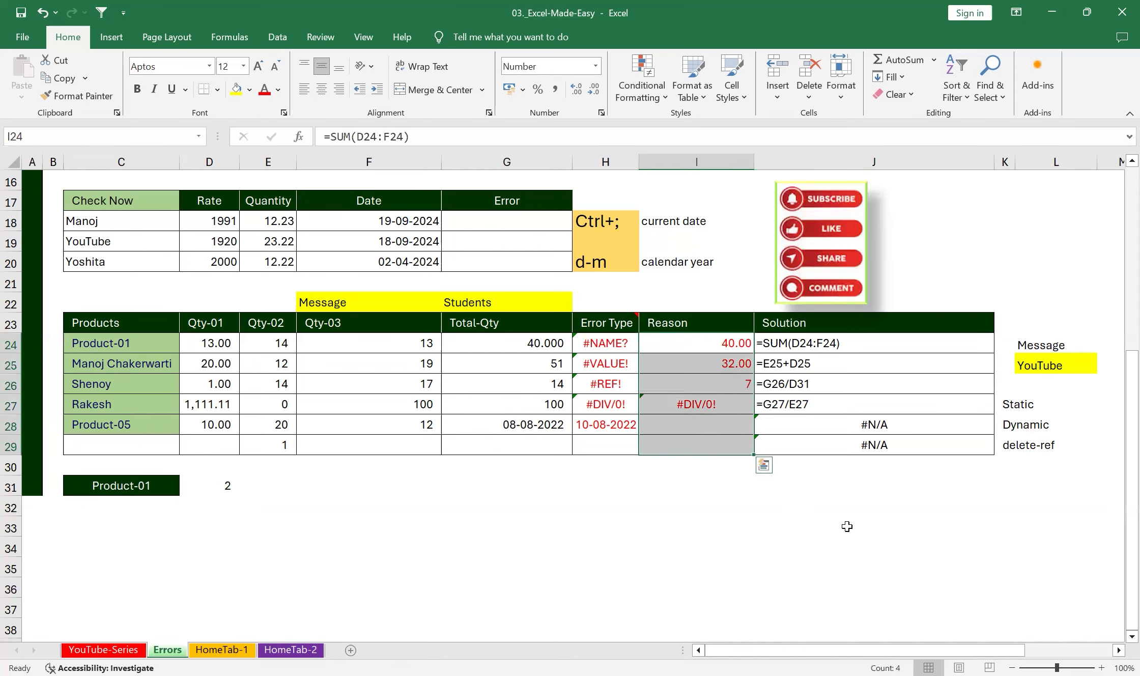
{"action": "key", "text": "Delete"}
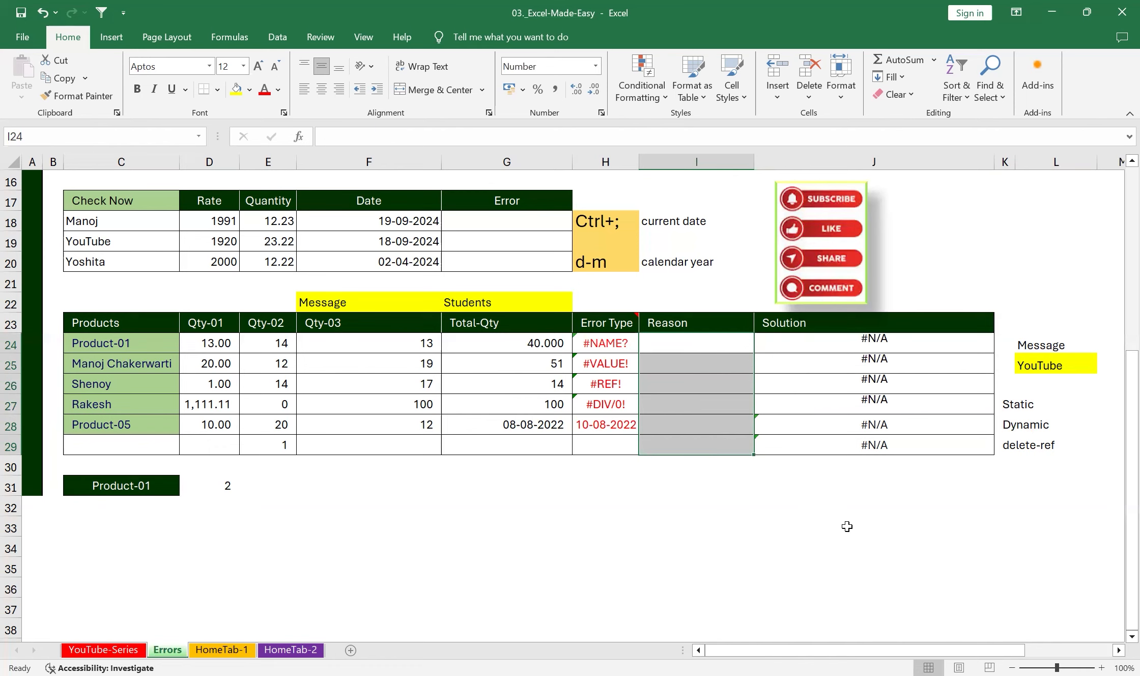
Enter a formula in Reason cell I27 dividing Total-Qty G27 by D31, =G27/D31.
{"action": "left_click", "coordinate": [692, 381]}
{"action": "left_click", "coordinate": [694, 407]}
{"action": "type", "text": "="}
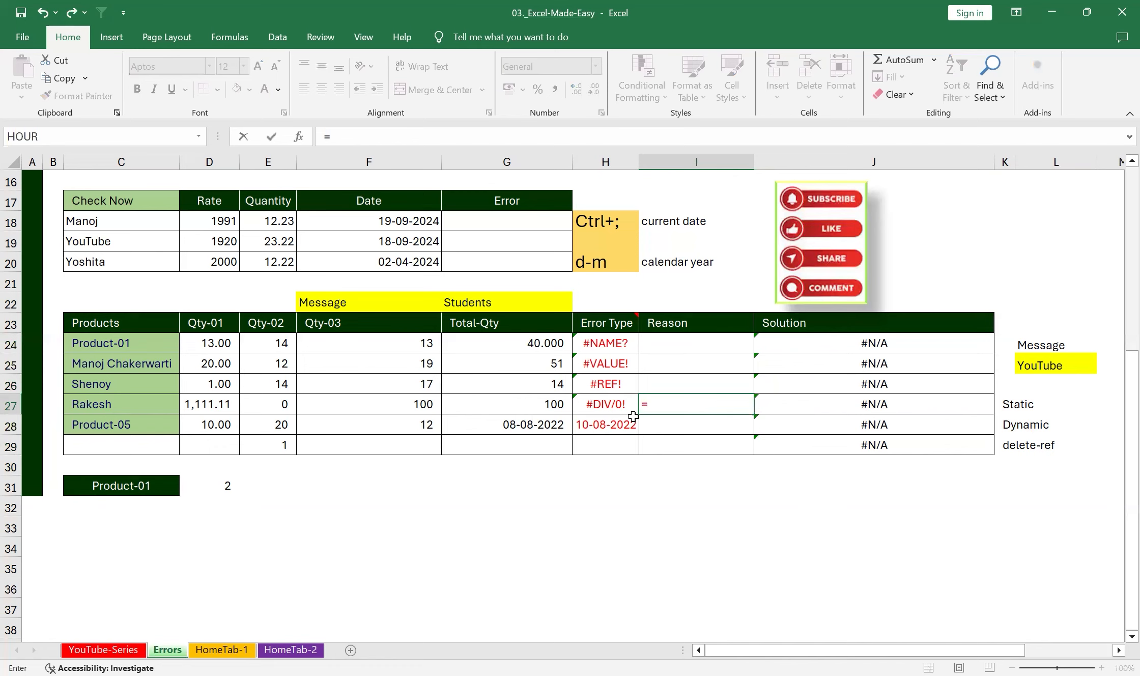
{"action": "left_click", "coordinate": [547, 404]}
{"action": "type", "text": "/"}
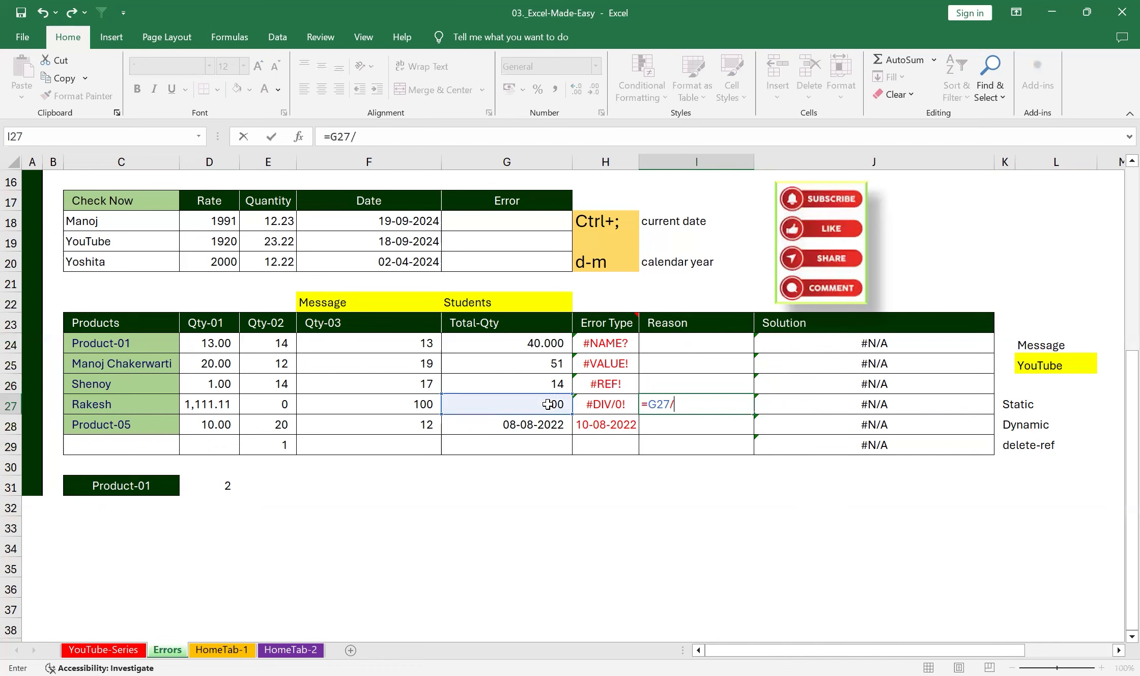
{"action": "left_click", "coordinate": [229, 485]}
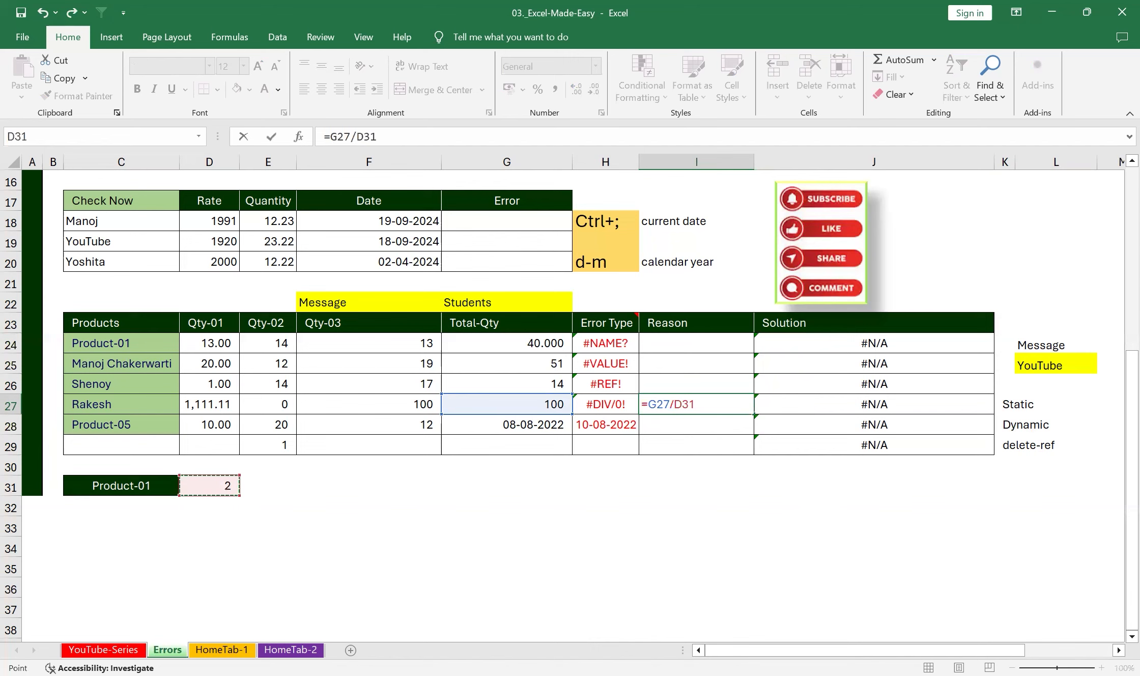
{"action": "key", "text": "Return"}
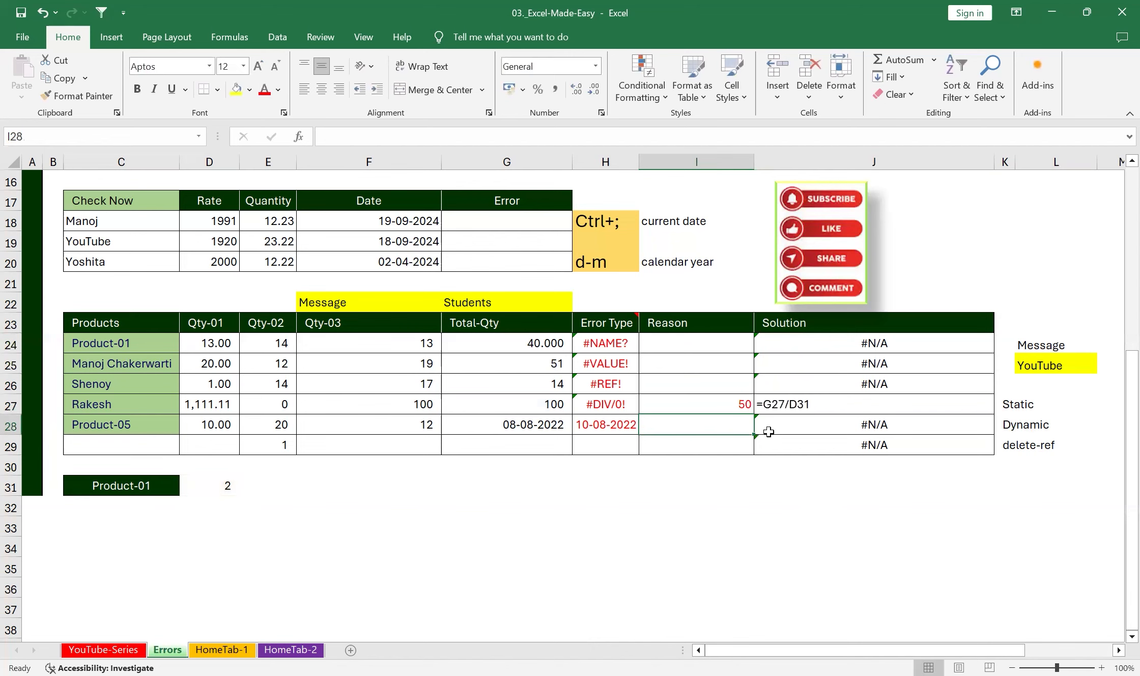
Set the divisor in cell D31 beside the separate Product-01 label to 0.
{"action": "left_click", "coordinate": [743, 404]}
{"action": "left_click", "coordinate": [224, 483]}
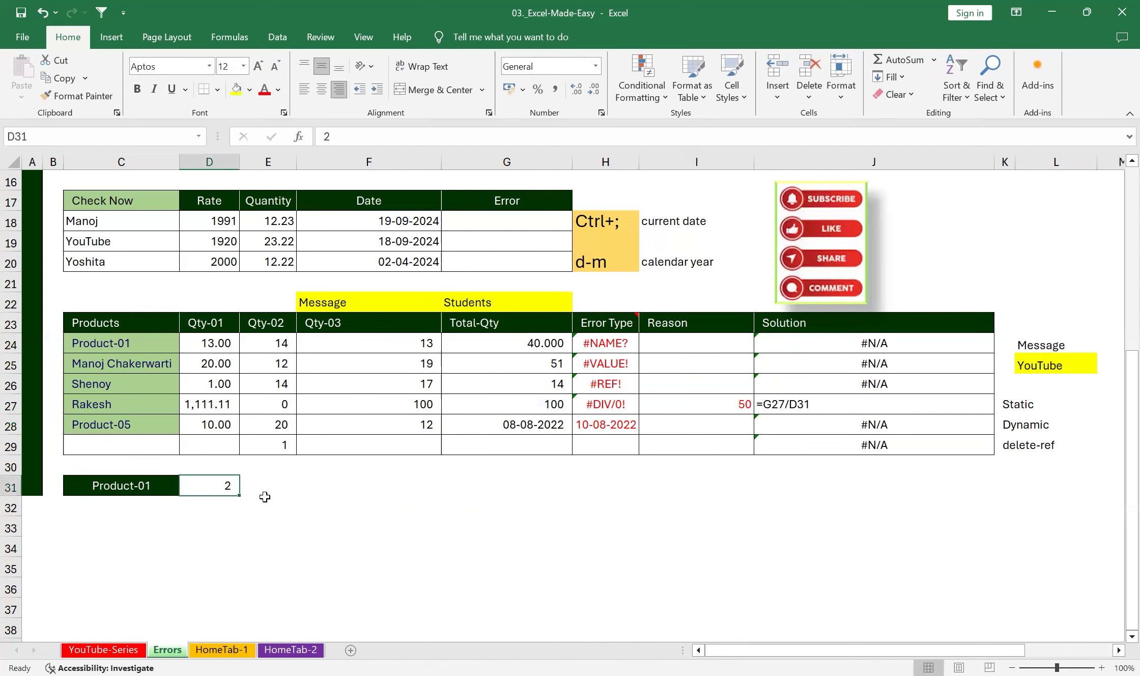
{"action": "type", "text": "0"}
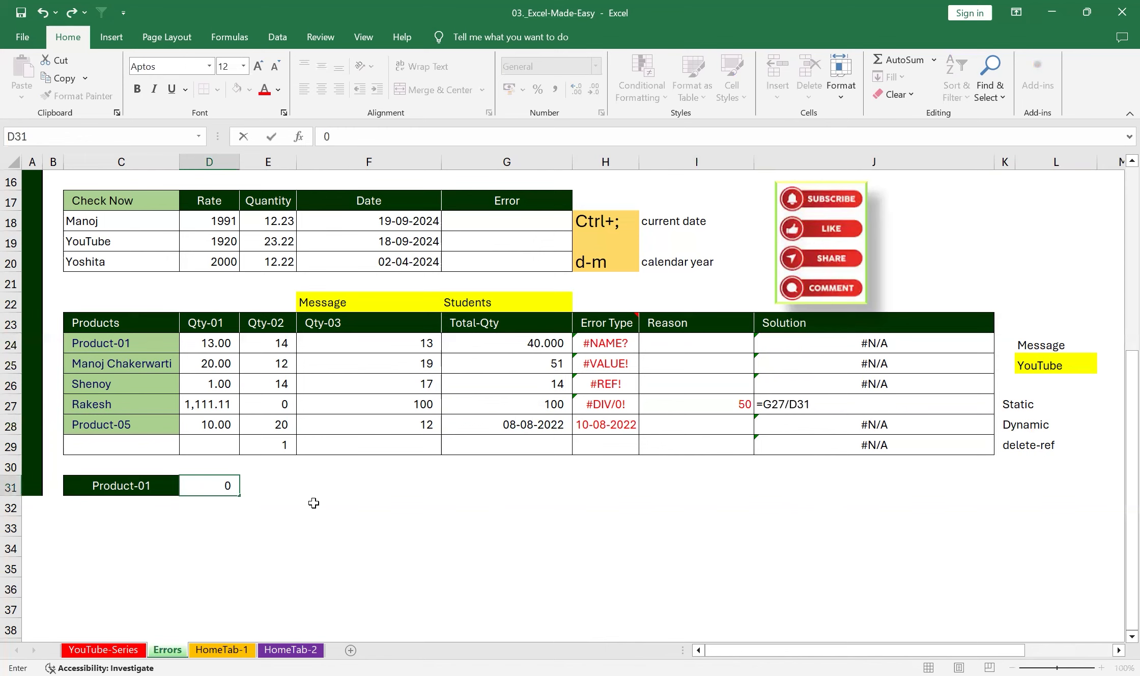
{"action": "key", "text": "Return"}
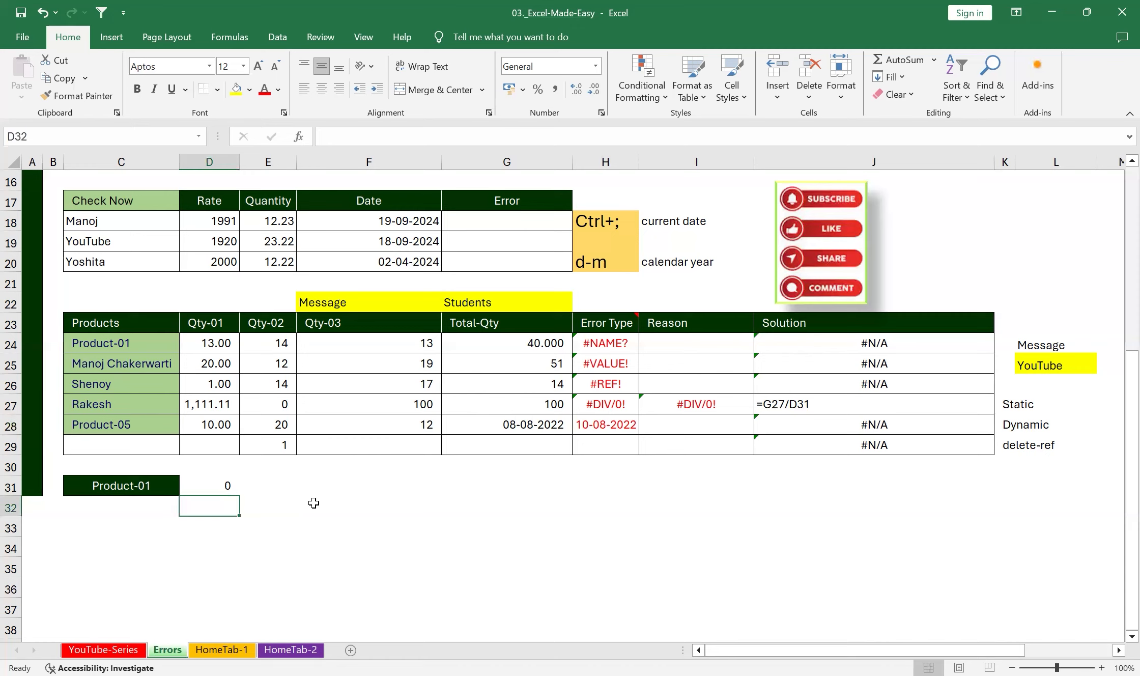
Wrap the division in I27 in an error handler with fallback text, making it =IFERROR(G27/D31,"Check Data").
{"action": "left_click", "coordinate": [702, 407]}
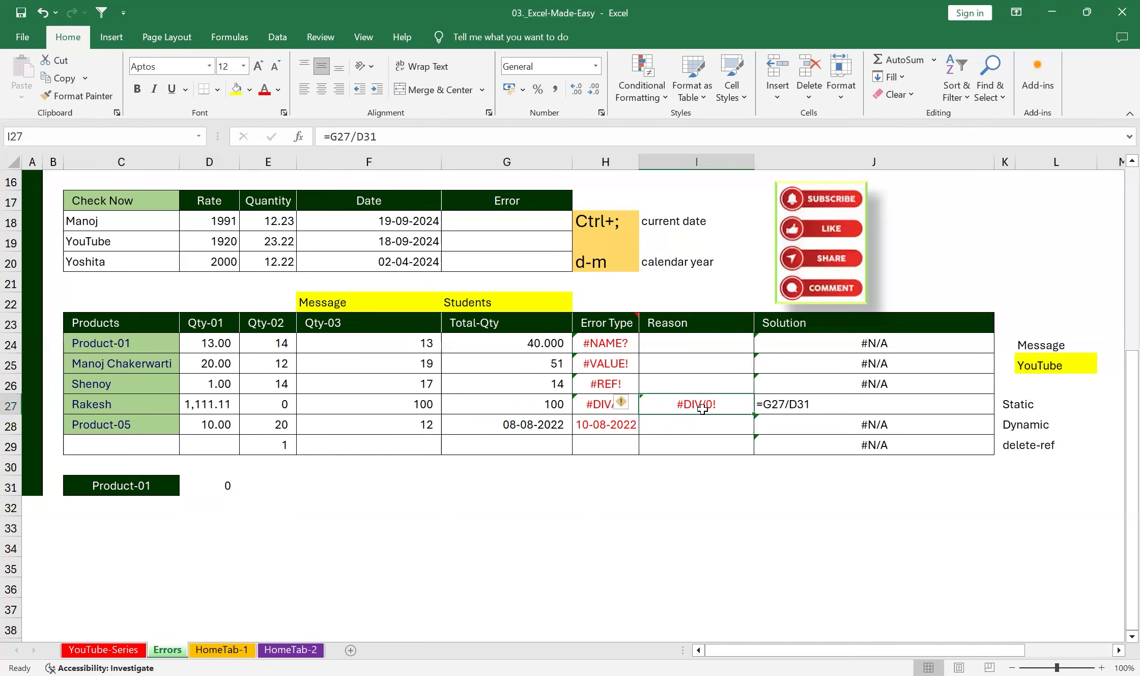
{"action": "left_click", "coordinate": [329, 138]}
{"action": "left_click", "coordinate": [329, 138]}
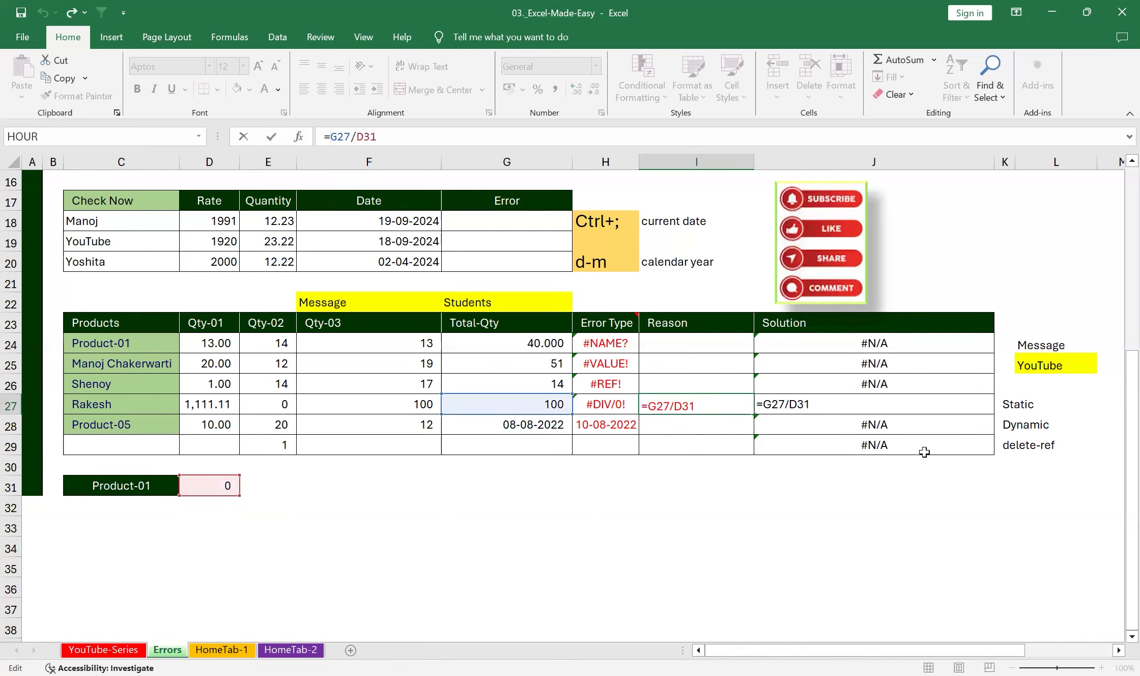
{"action": "type", "text": "iferror"}
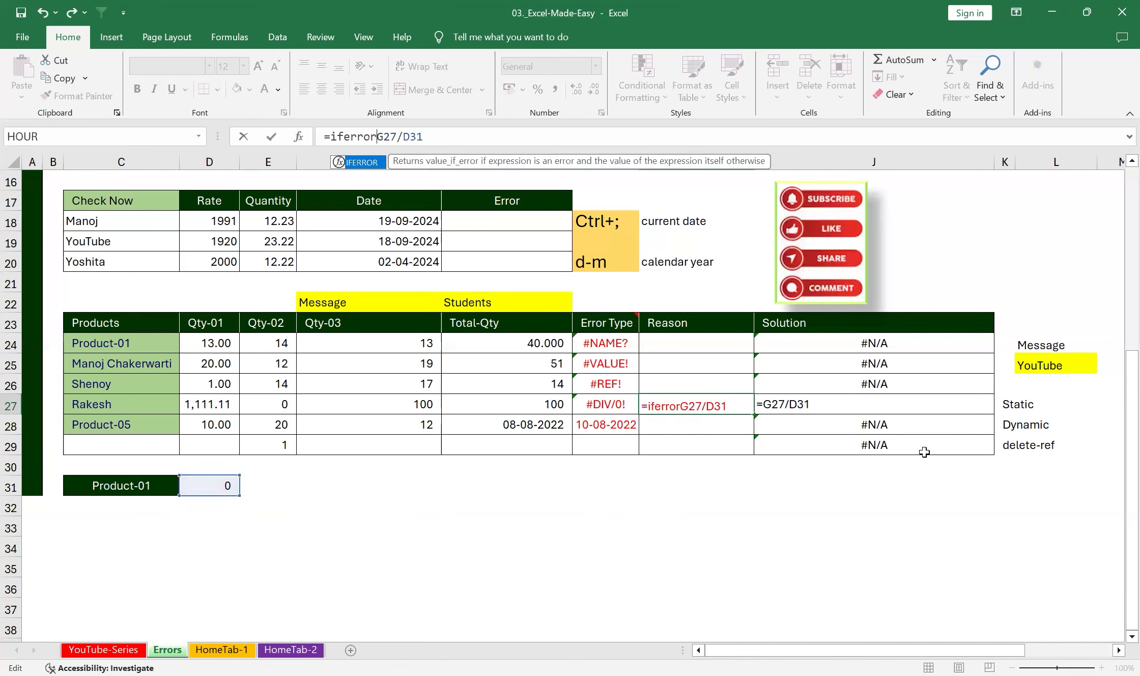
{"action": "type", "text": "("}
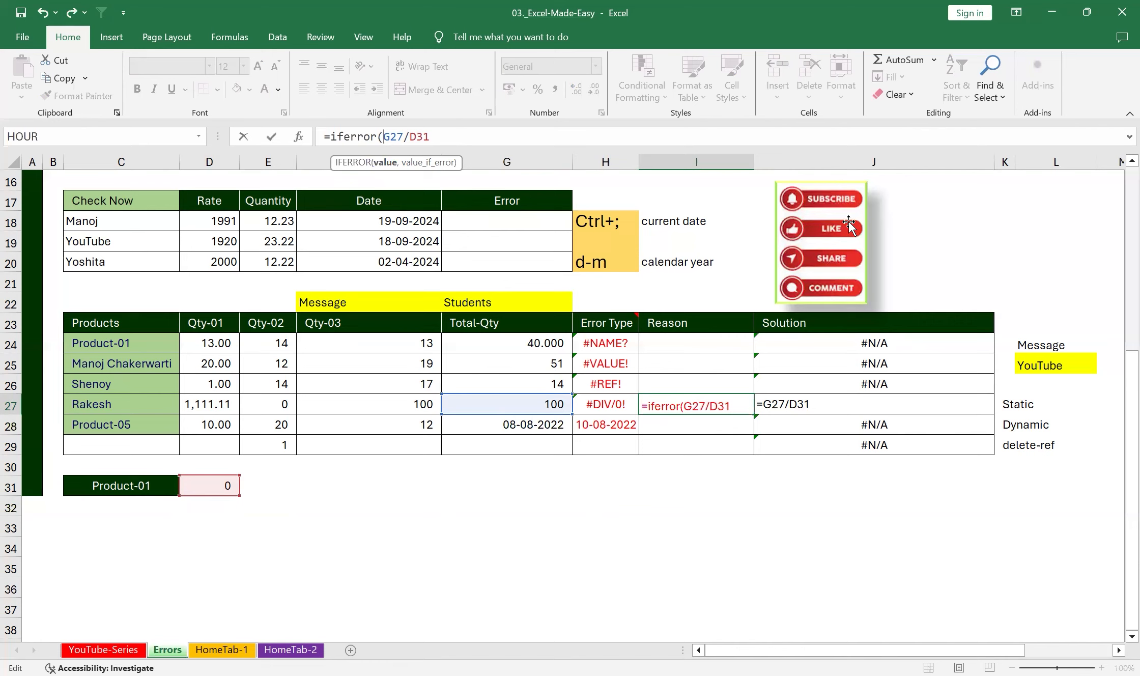
{"action": "left_click", "coordinate": [436, 135]}
{"action": "type", "text": ","}
{"action": "type", "text": "\"C"}
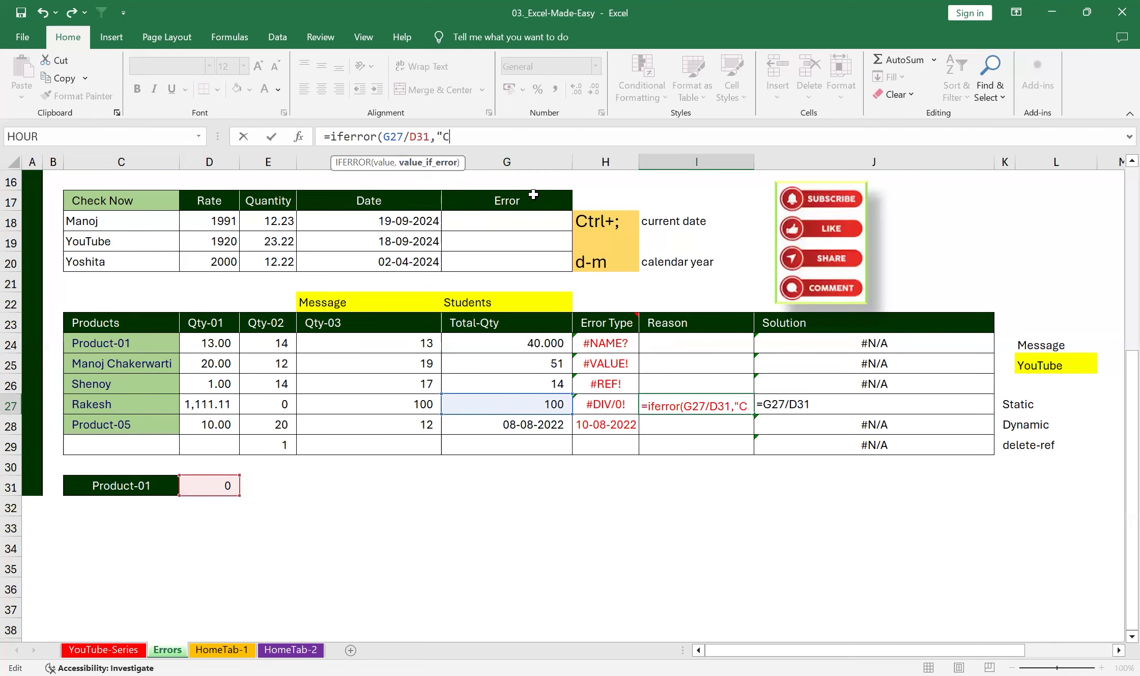
{"action": "type", "text": "heck Dat"}
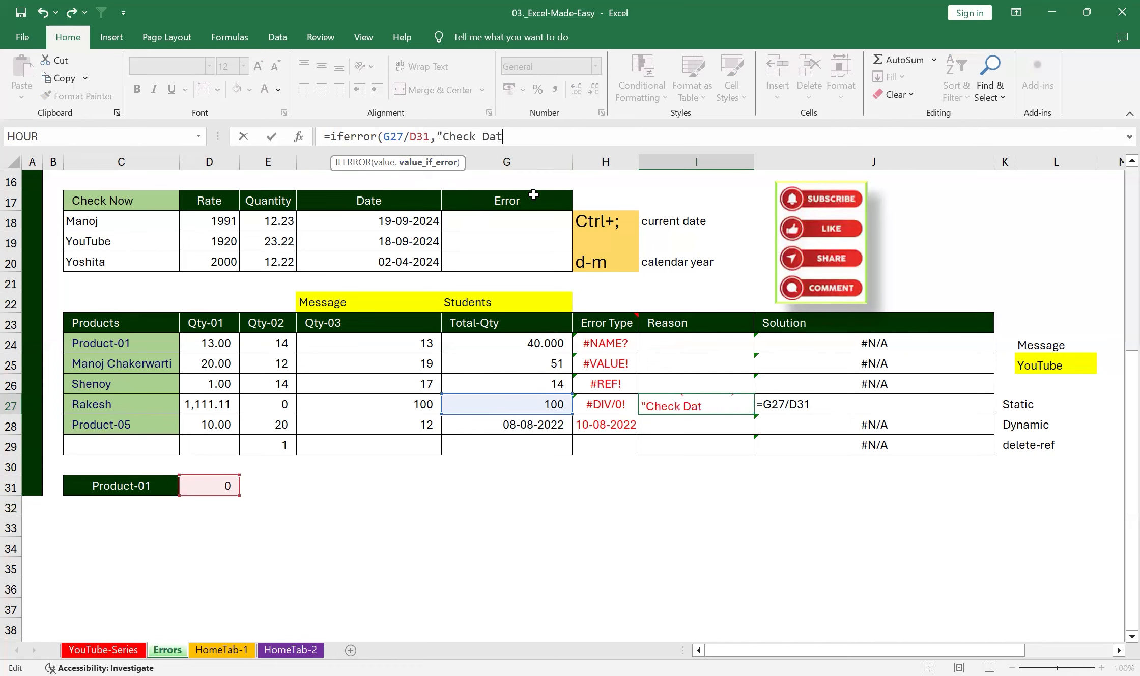
{"action": "type", "text": "a\")"}
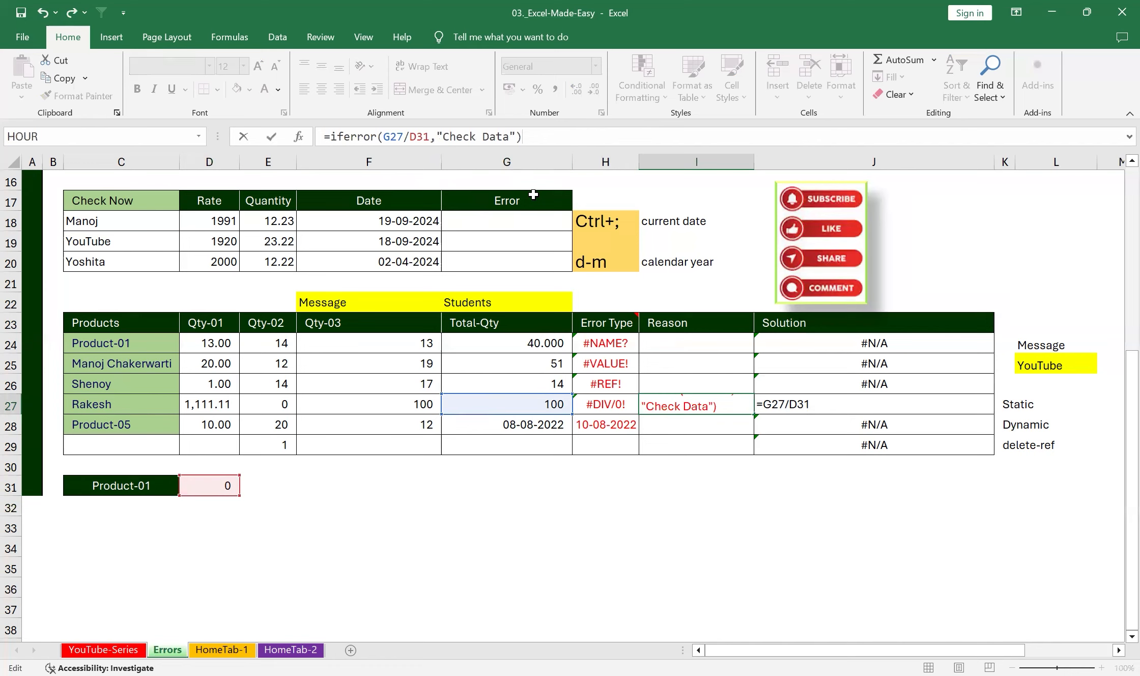
{"action": "key", "text": "Return"}
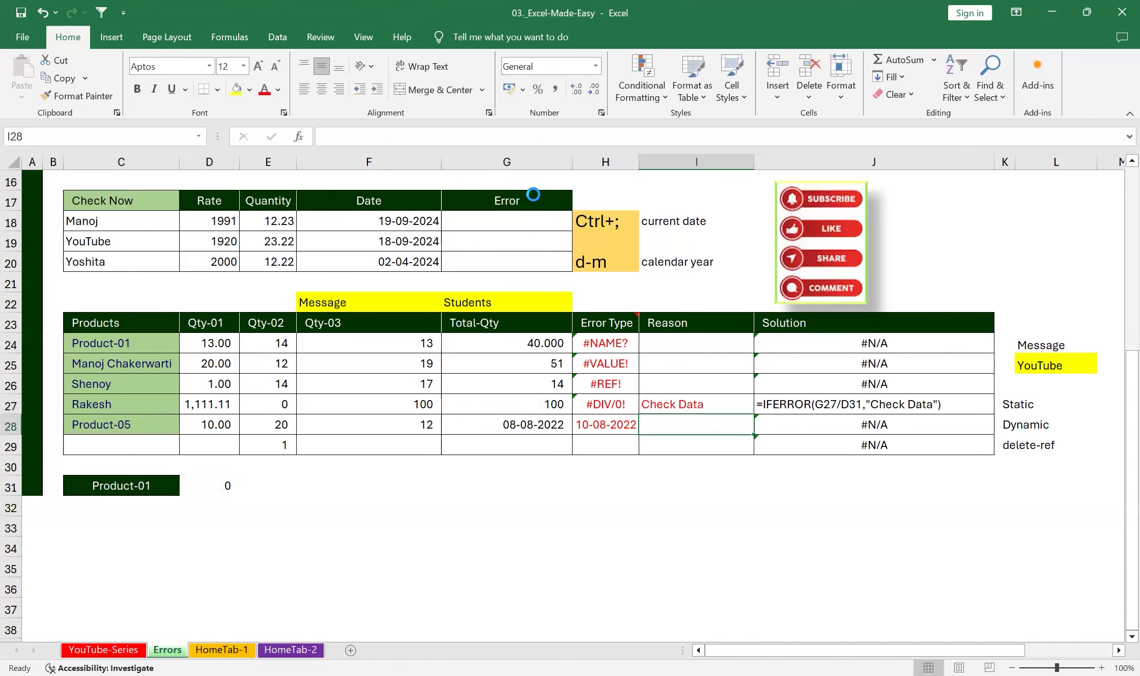
Test the IFERROR formula by setting the divisor in D31 to 4 and back to 0.
{"action": "left_click", "coordinate": [216, 489]}
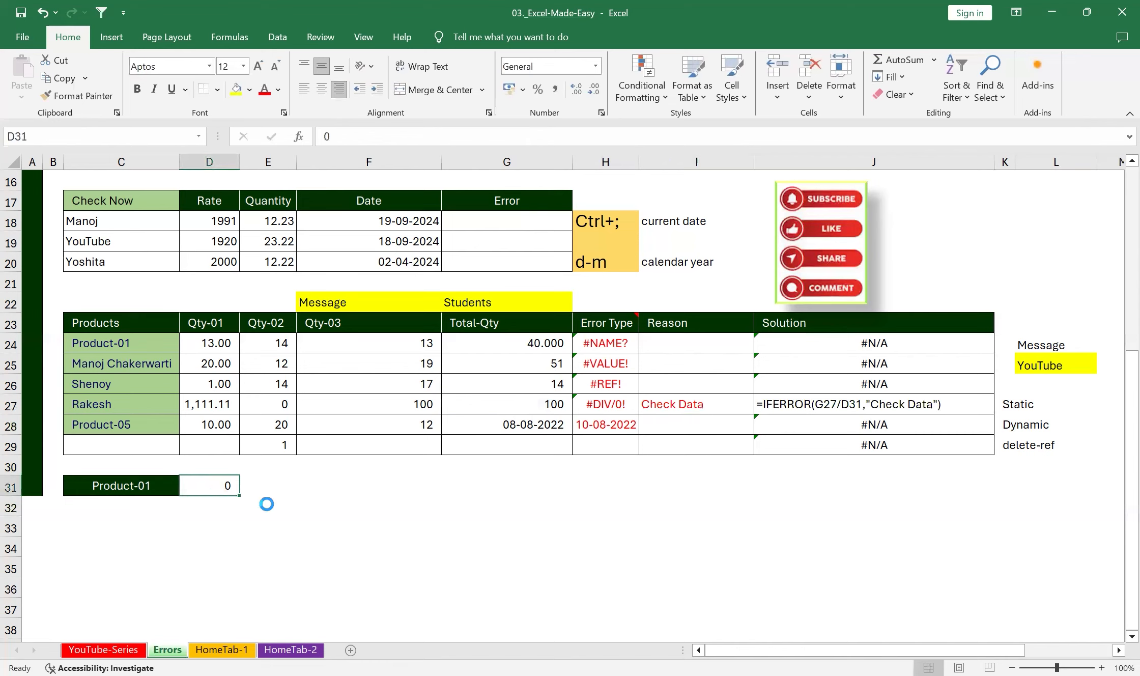
{"action": "type", "text": "4"}
{"action": "key", "text": "Return"}
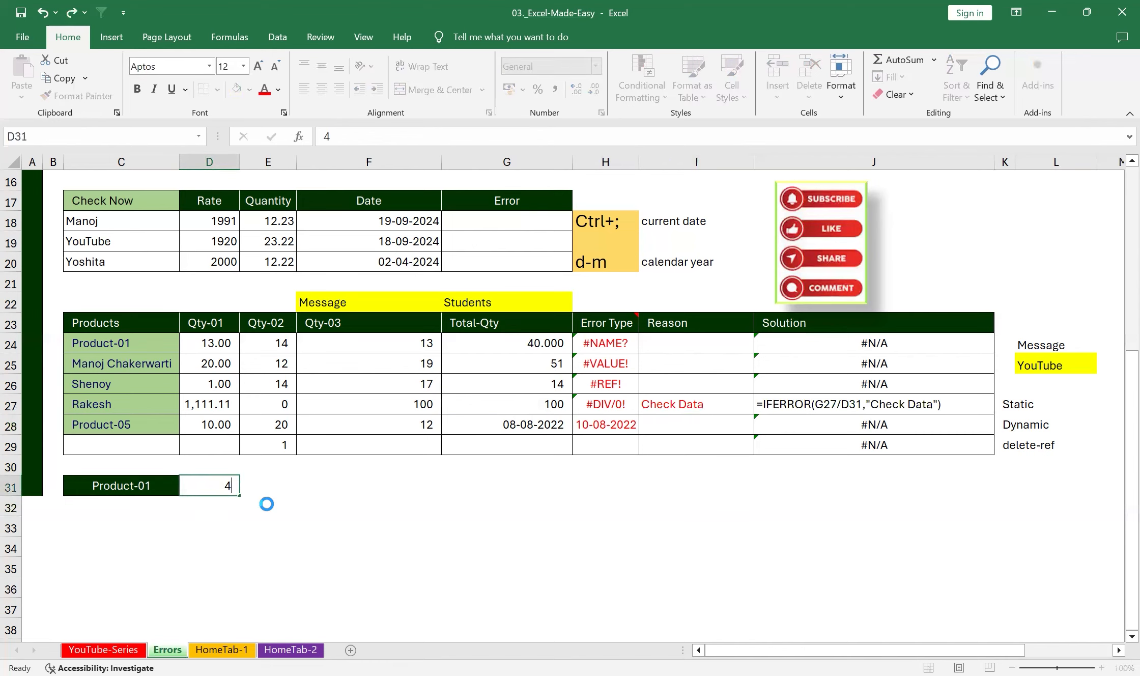
{"action": "left_click", "coordinate": [206, 485]}
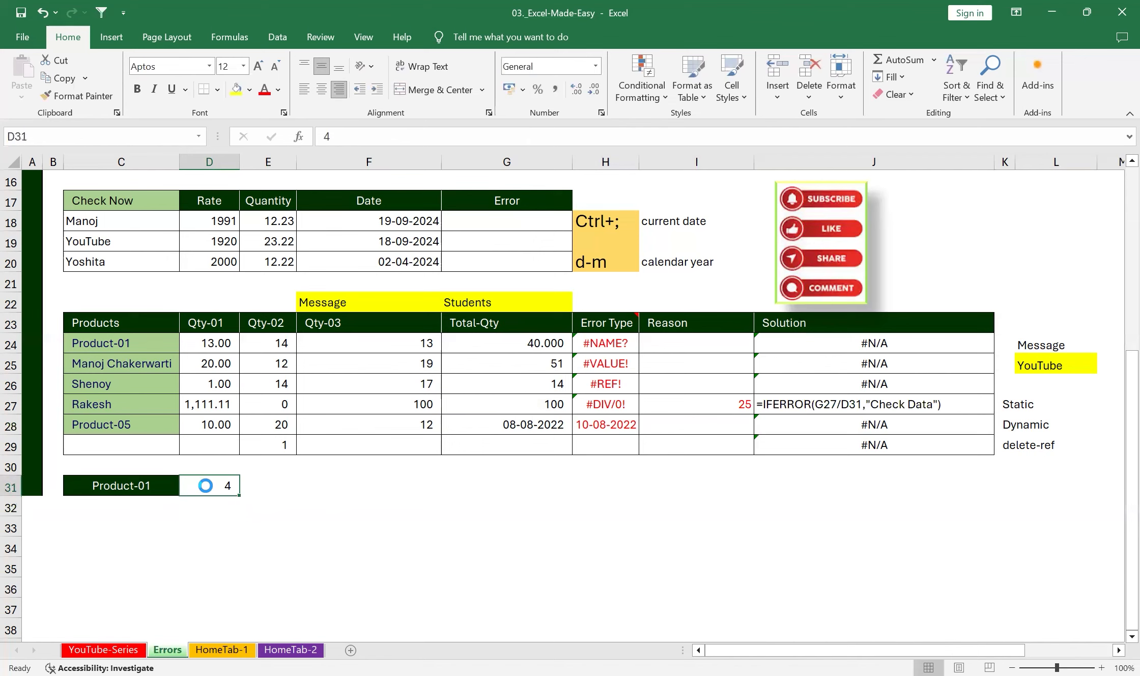
{"action": "type", "text": "0"}
{"action": "key", "text": "Return"}
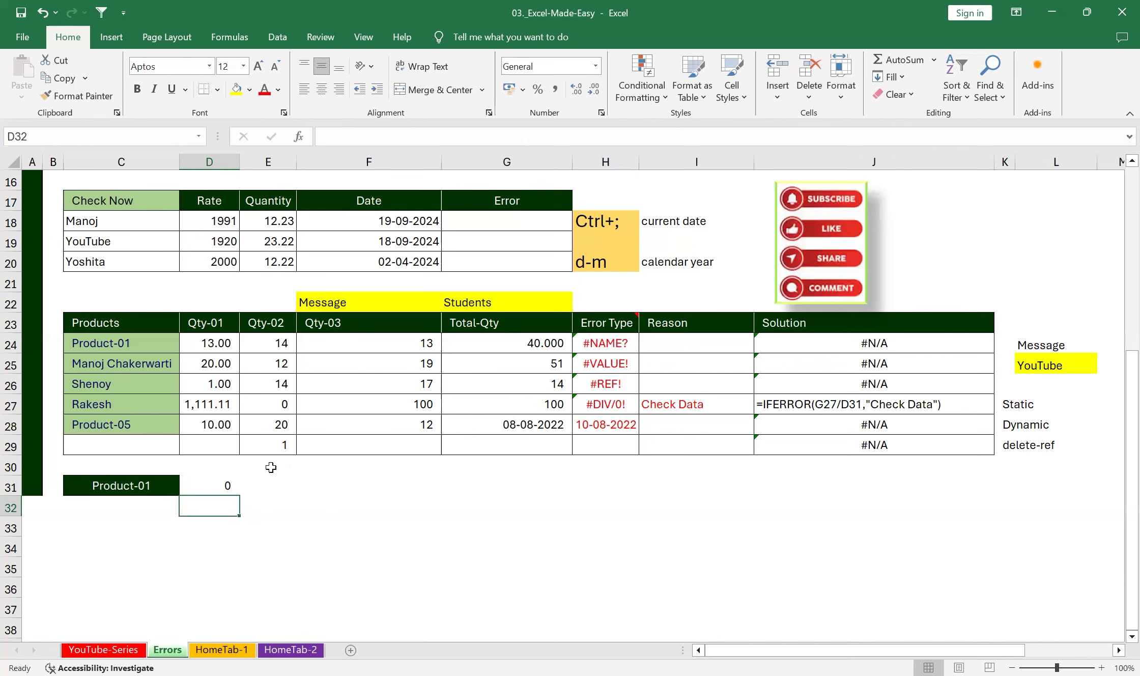
Enter =IFERROR(G27/D31,L25) in Reason cell I28, taking the error text from the yellow Message cell.
{"action": "left_click", "coordinate": [701, 402]}
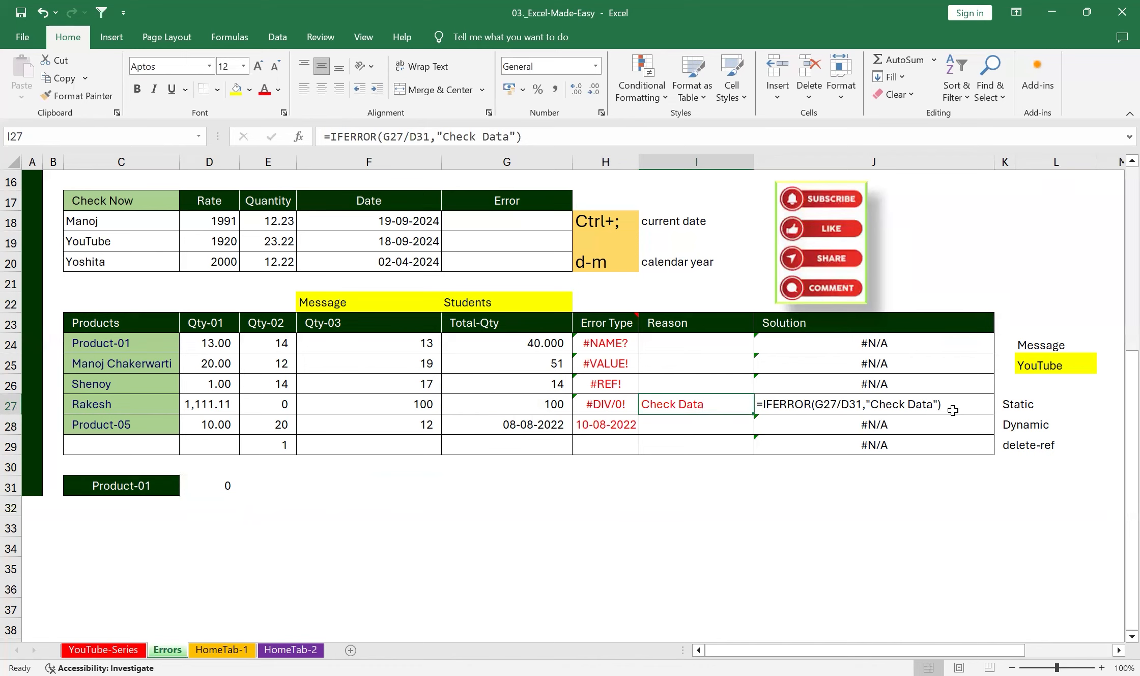
{"action": "left_click", "coordinate": [694, 426]}
{"action": "type", "text": "="}
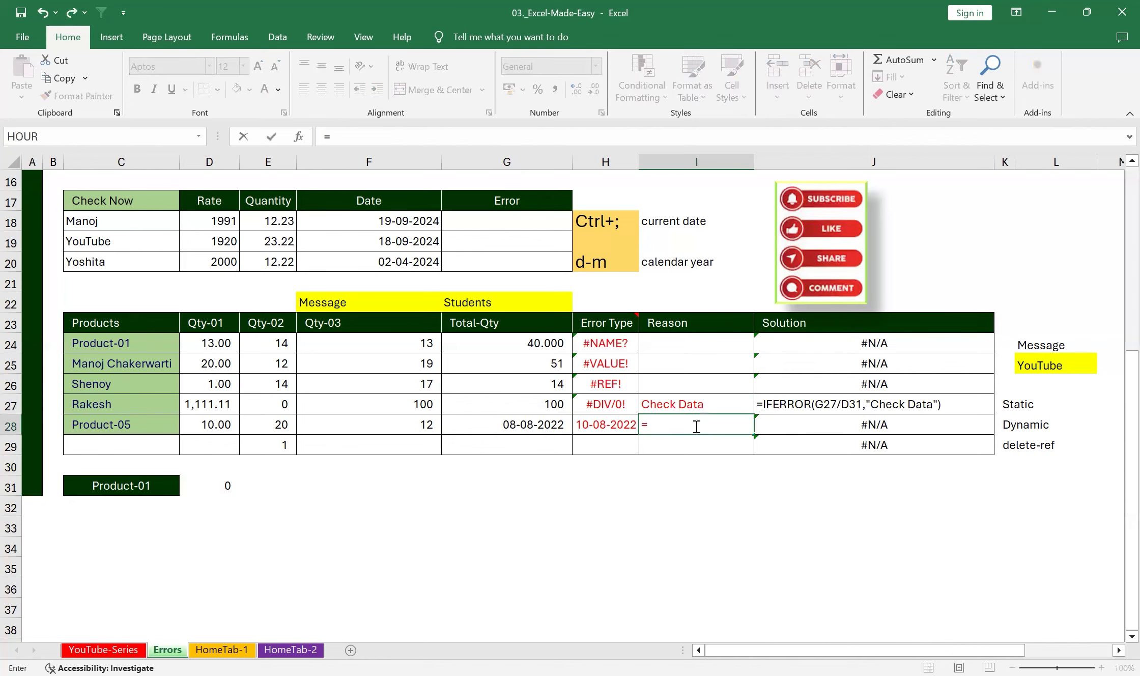
{"action": "type", "text": "IFERROR("}
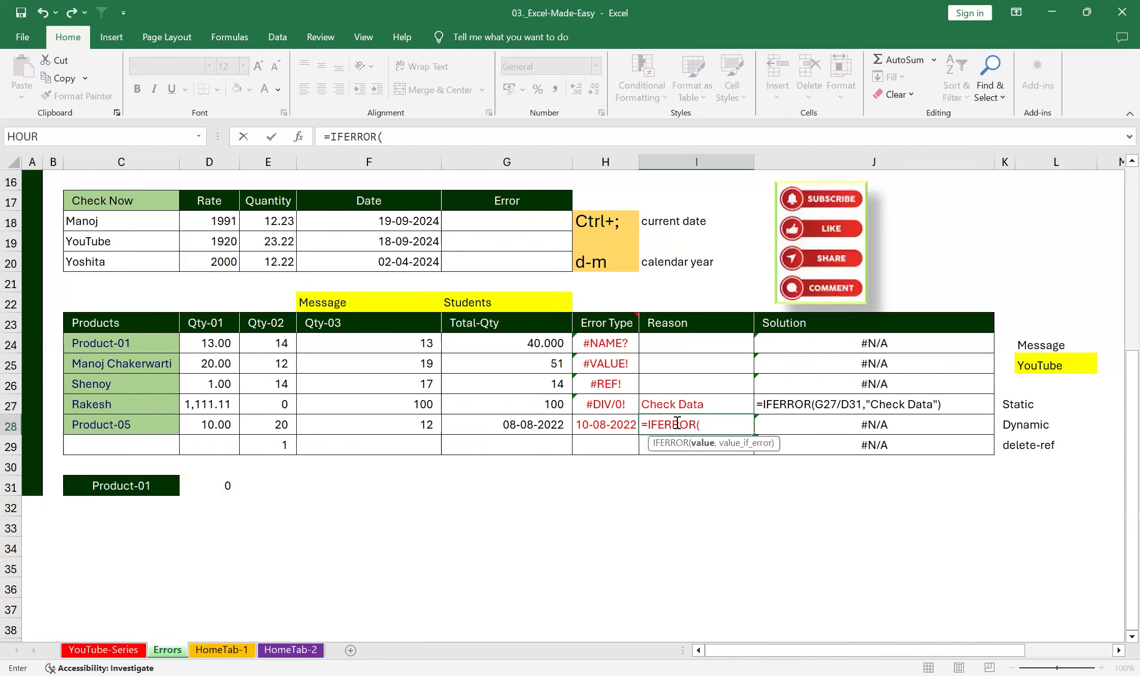
{"action": "left_click", "coordinate": [543, 404]}
{"action": "type", "text": "/"}
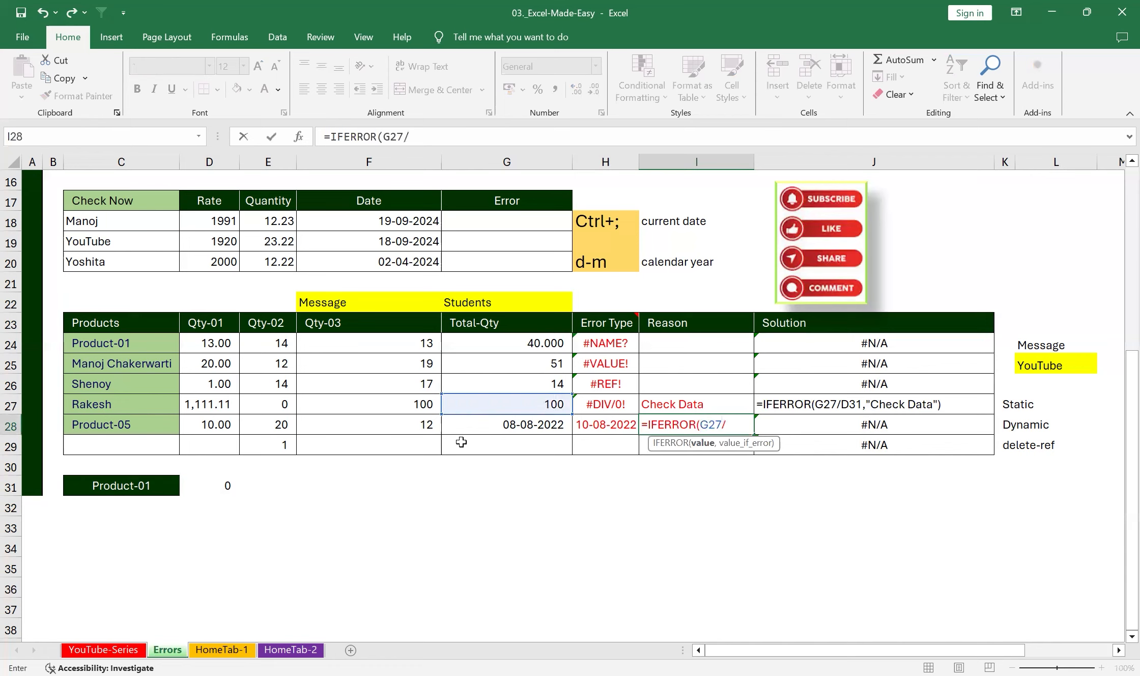
{"action": "left_click", "coordinate": [221, 484]}
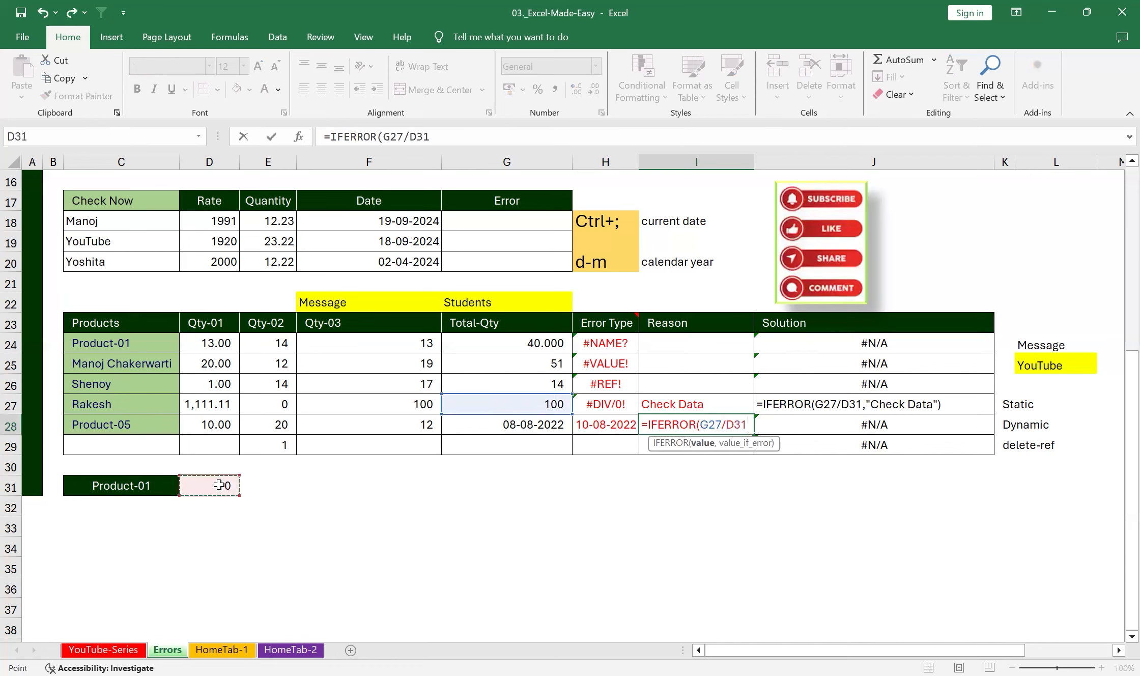
{"action": "type", "text": ","}
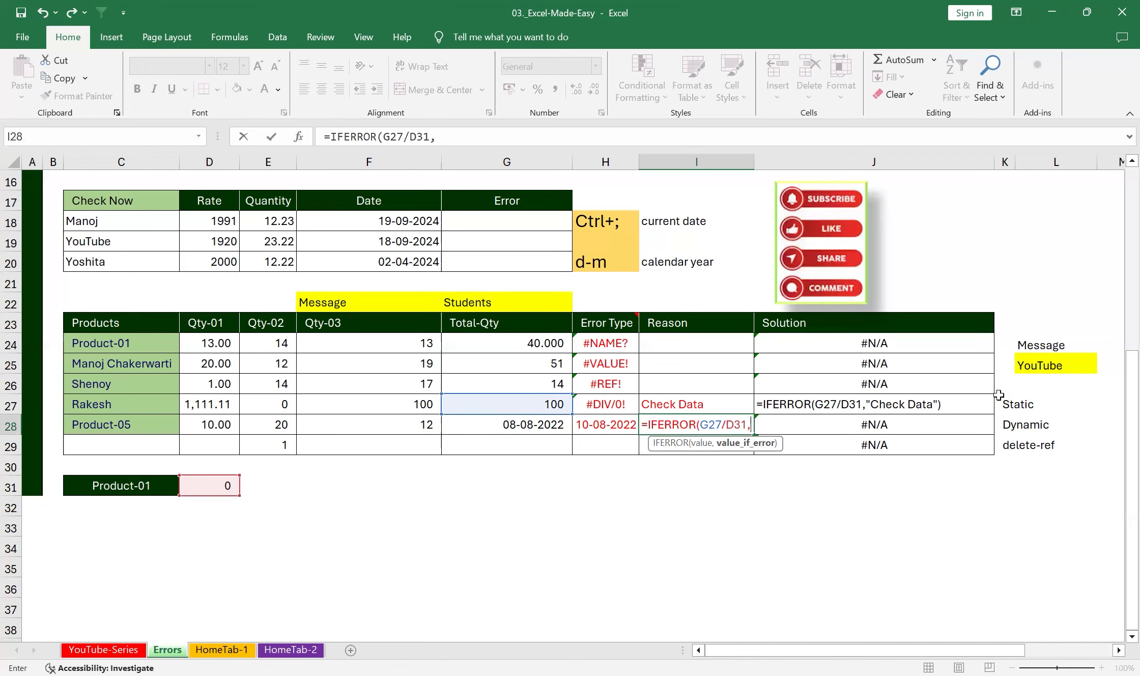
{"action": "left_click", "coordinate": [1035, 367]}
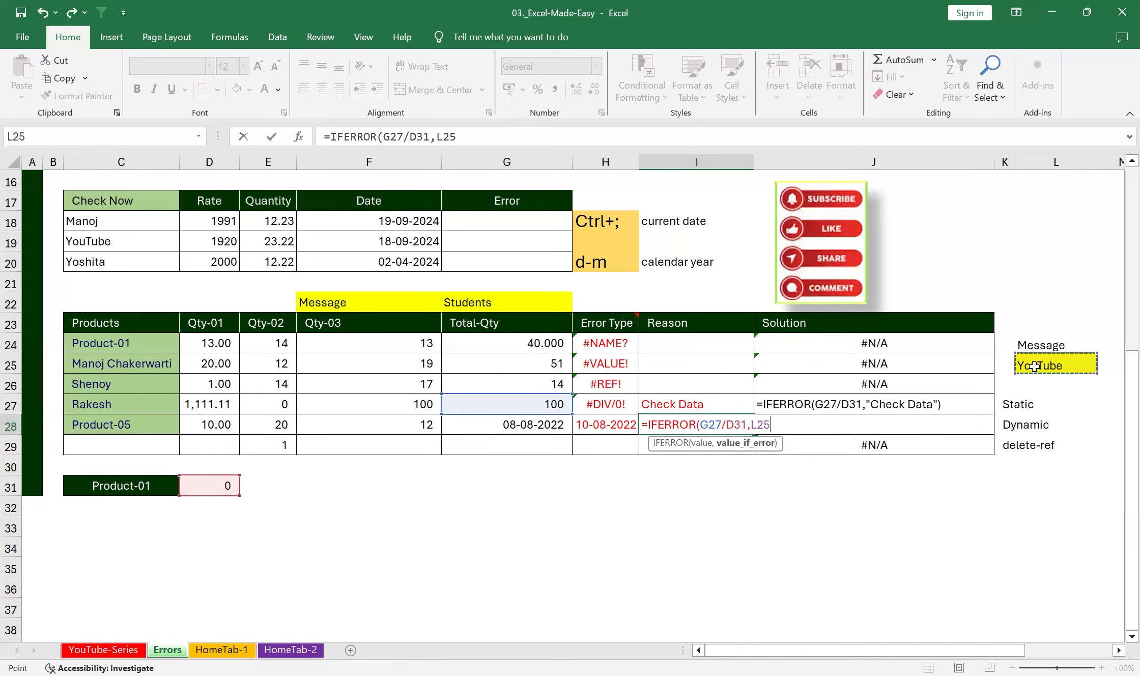
{"action": "type", "text": ")"}
{"action": "key", "text": "Return"}
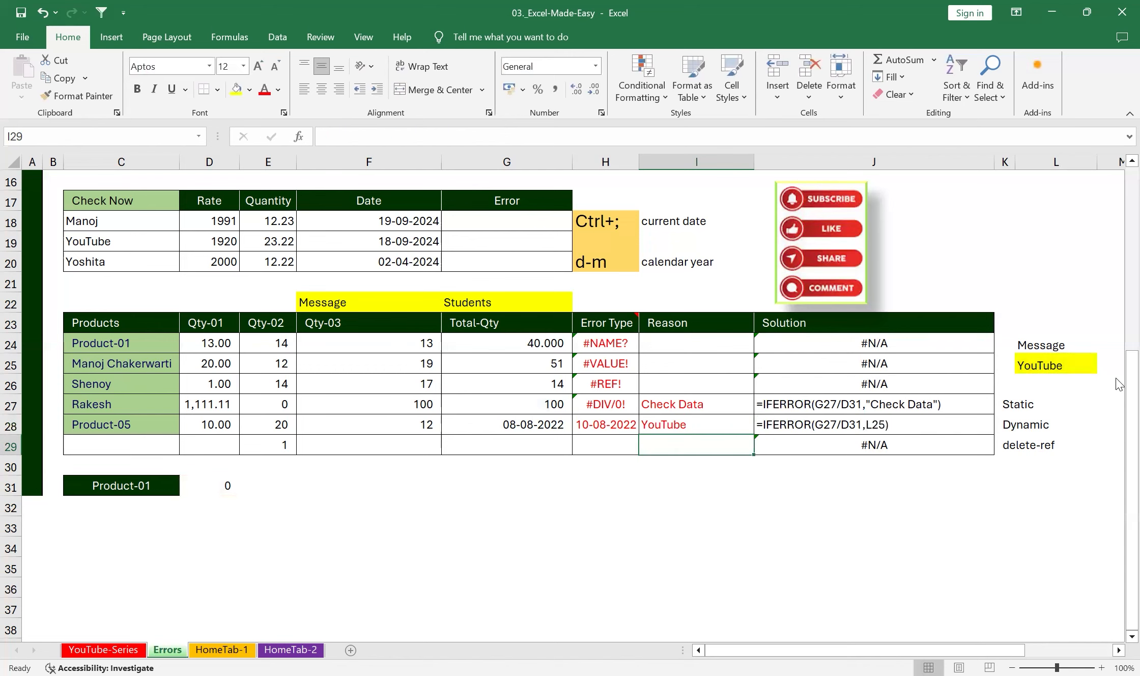
Replace the message text in the yellow cell L25 with a person's first name.
{"action": "left_click", "coordinate": [1044, 365]}
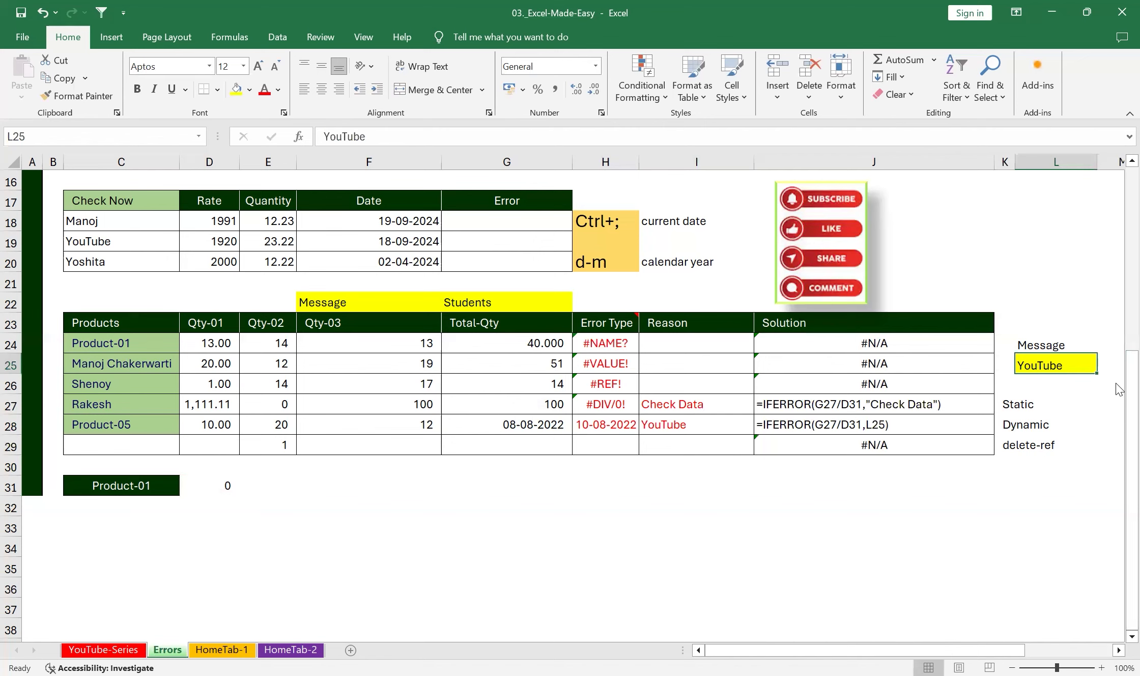
{"action": "type", "text": "Manoj"}
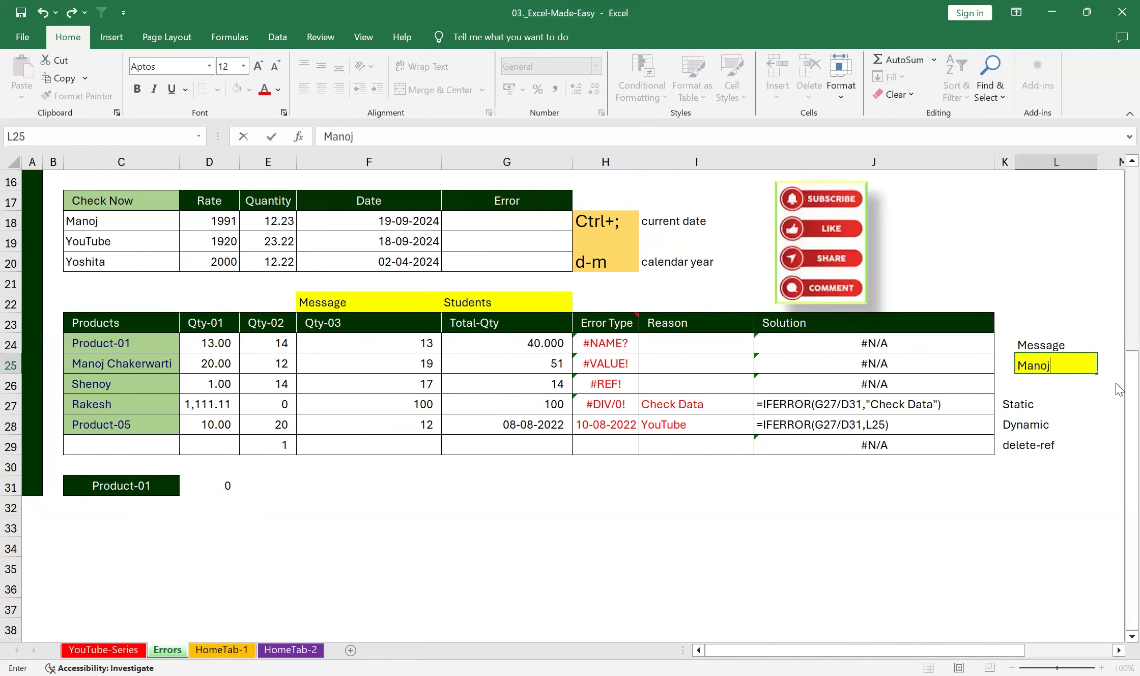
{"action": "key", "text": "Return"}
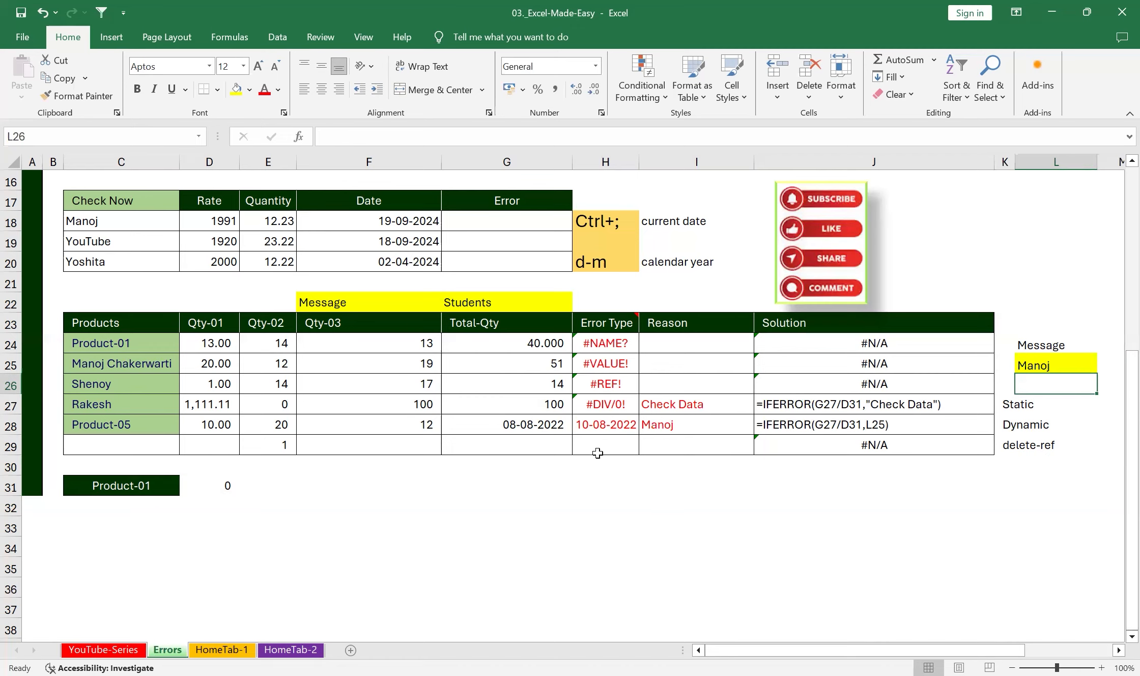
Enter =D18/0 in Error cell G18 of the Check Now table to divide the first rate by zero.
{"action": "scroll", "coordinate": [598, 453], "scroll_direction": "up", "scroll_amount": 4}
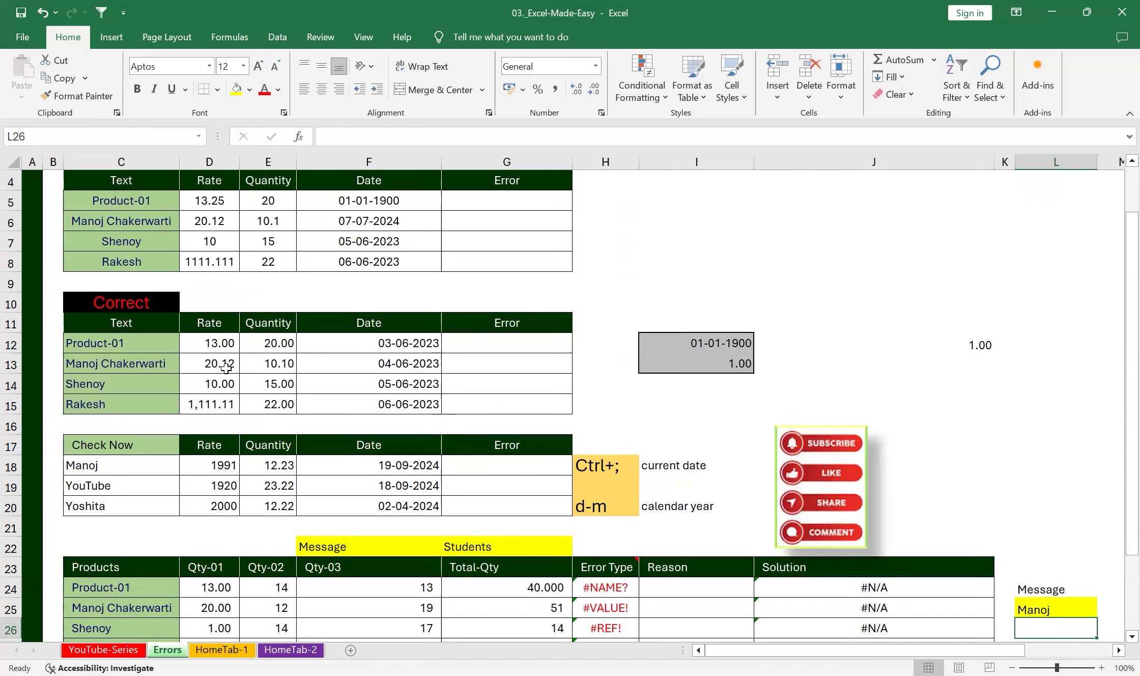
{"action": "scroll", "coordinate": [225, 369], "scroll_direction": "down", "scroll_amount": 2}
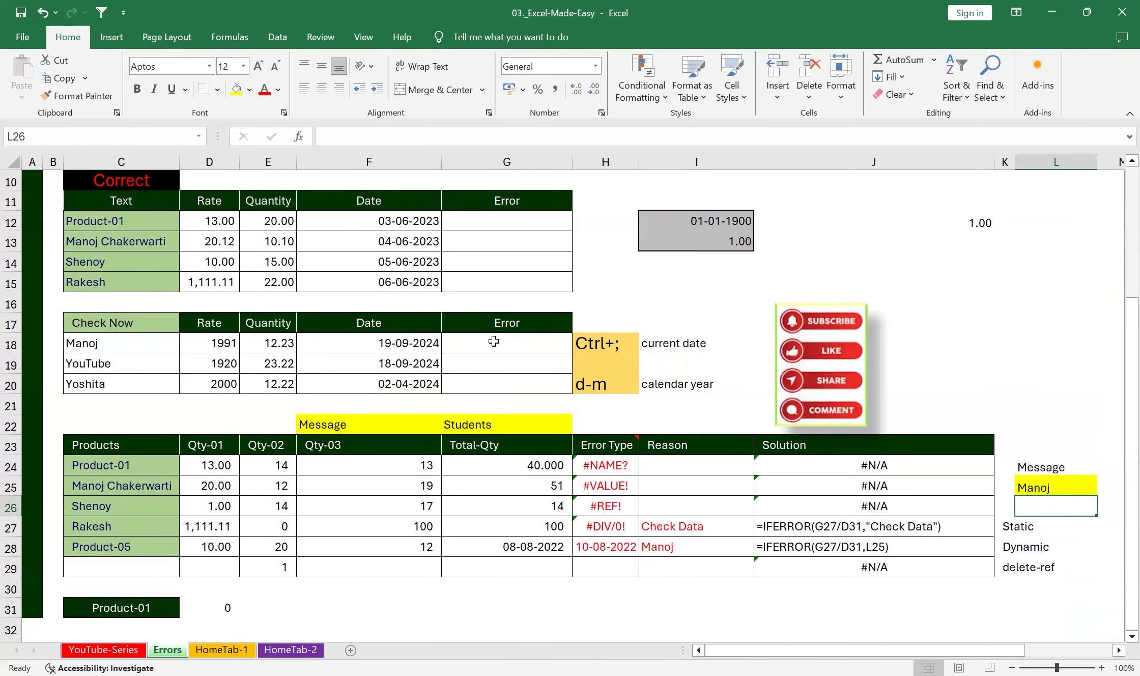
{"action": "left_click", "coordinate": [494, 341]}
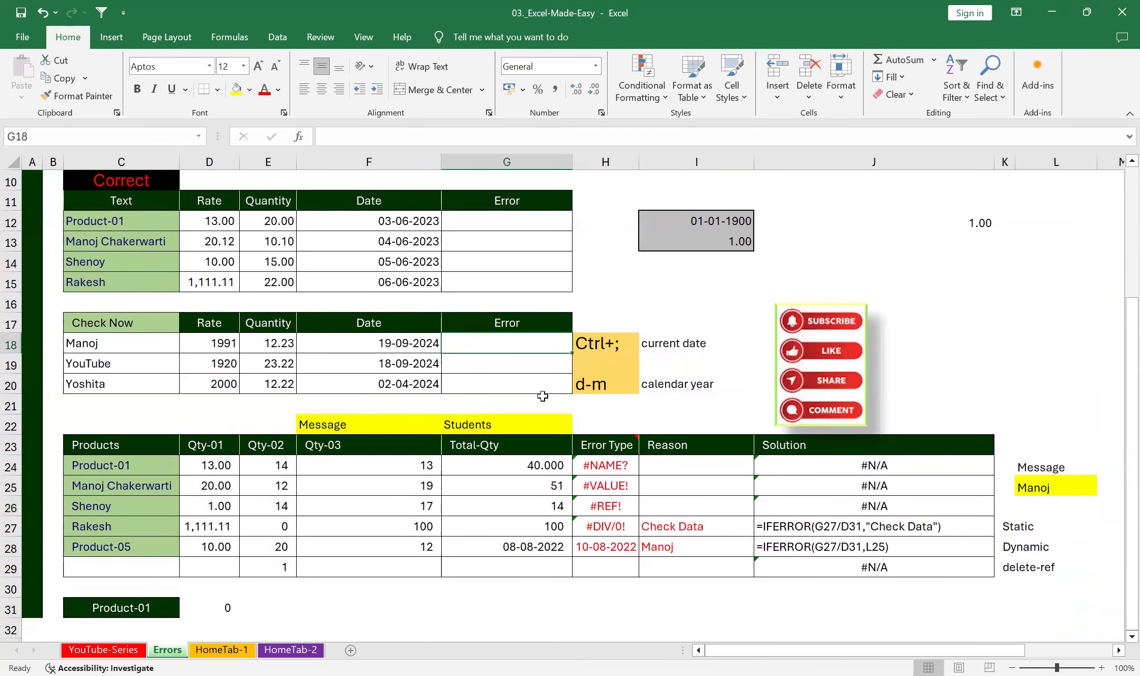
{"action": "type", "text": "="}
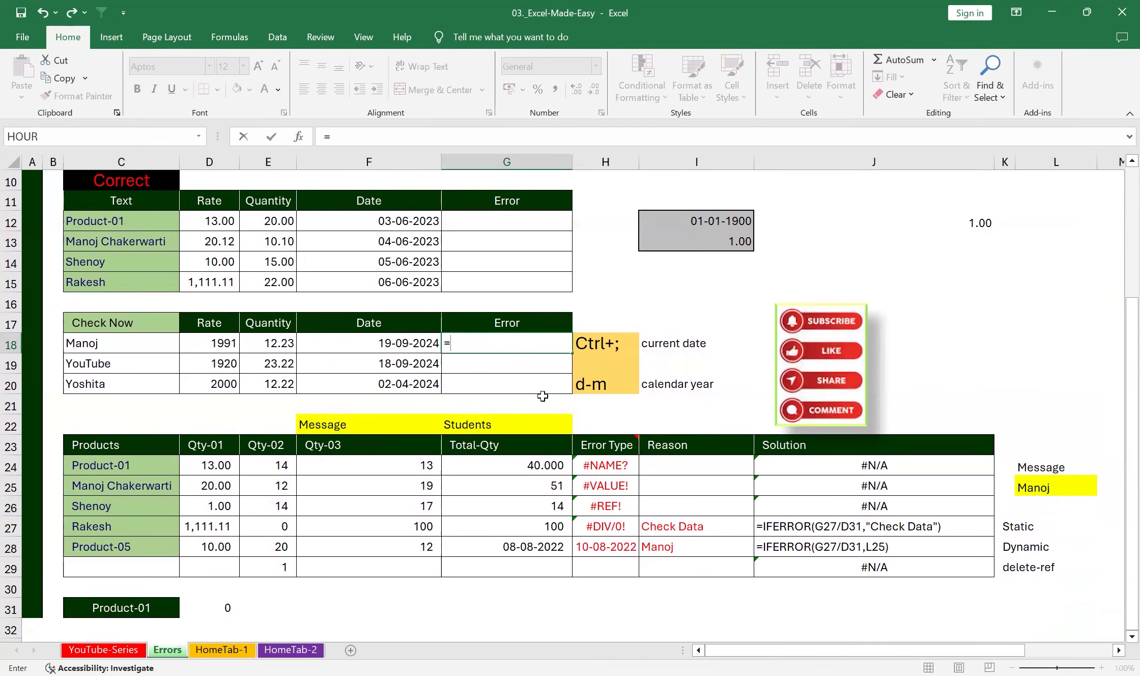
{"action": "left_click", "coordinate": [217, 339]}
{"action": "type", "text": "/0"}
{"action": "key", "text": "Return"}
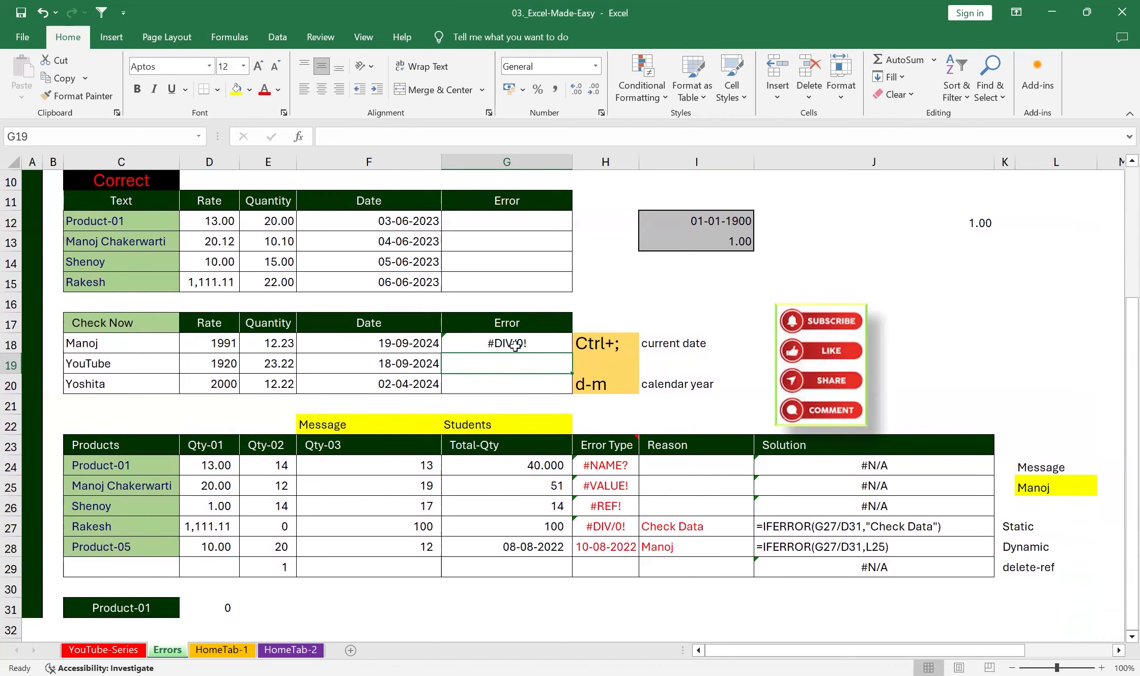
Enter the logical values TRUE in G19 and FALSE in G20 of the Check Now table's Error column.
{"action": "type", "text": "TRUE"}
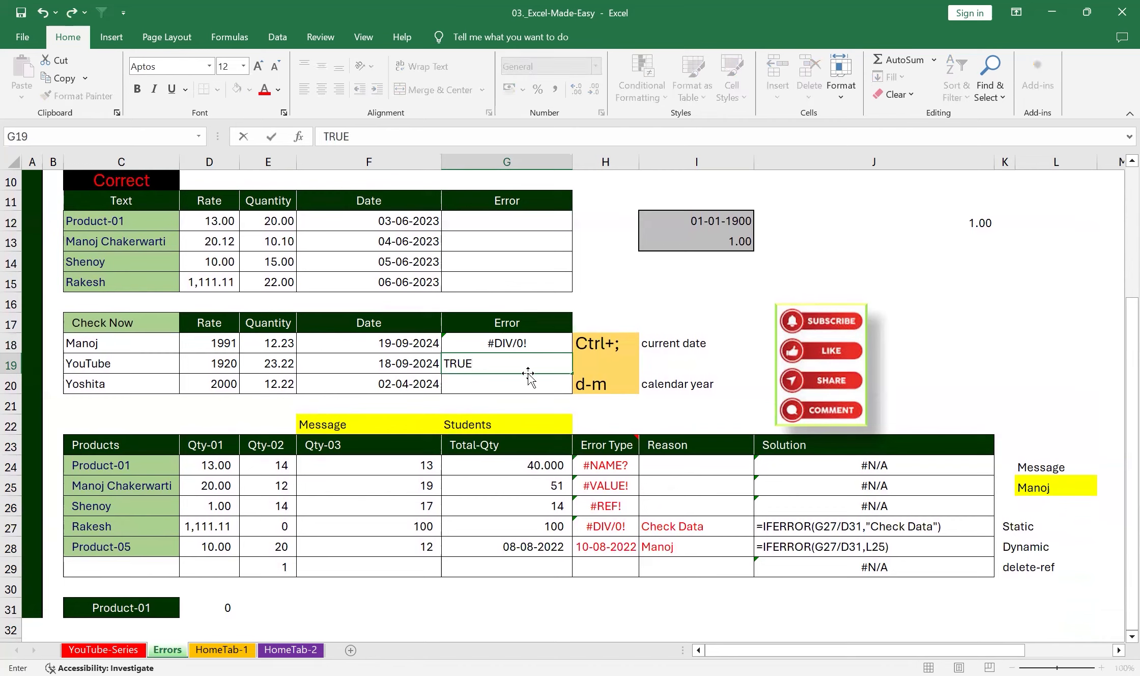
{"action": "key", "text": "Return"}
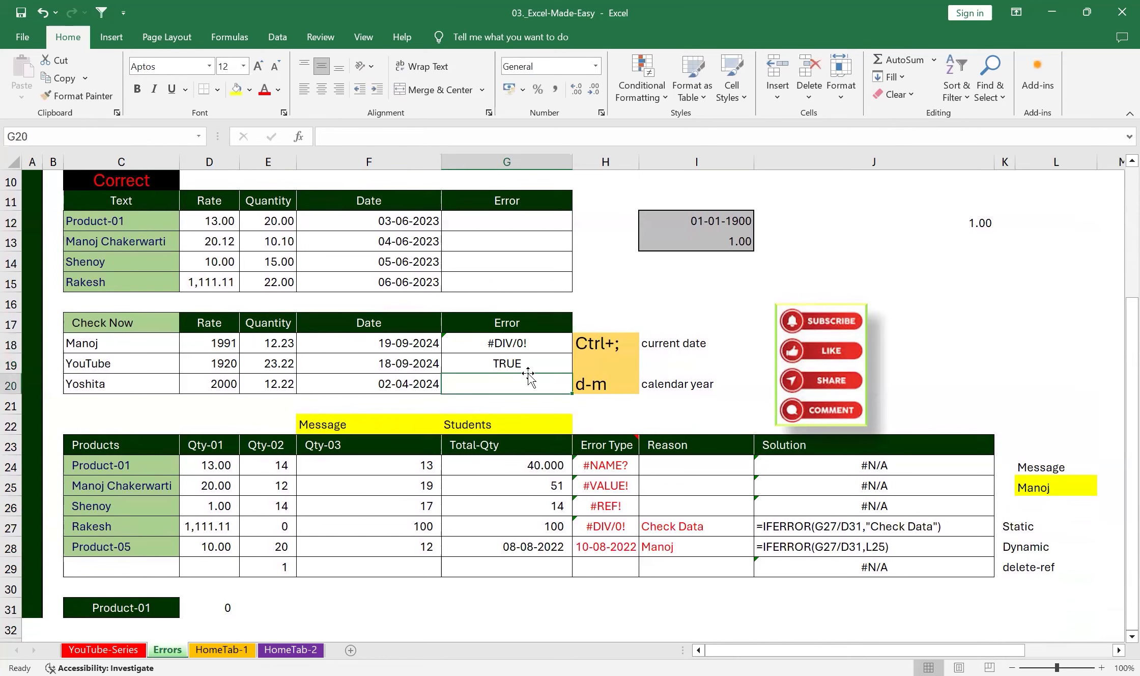
{"action": "type", "text": "FALSE"}
{"action": "key", "text": "Return"}
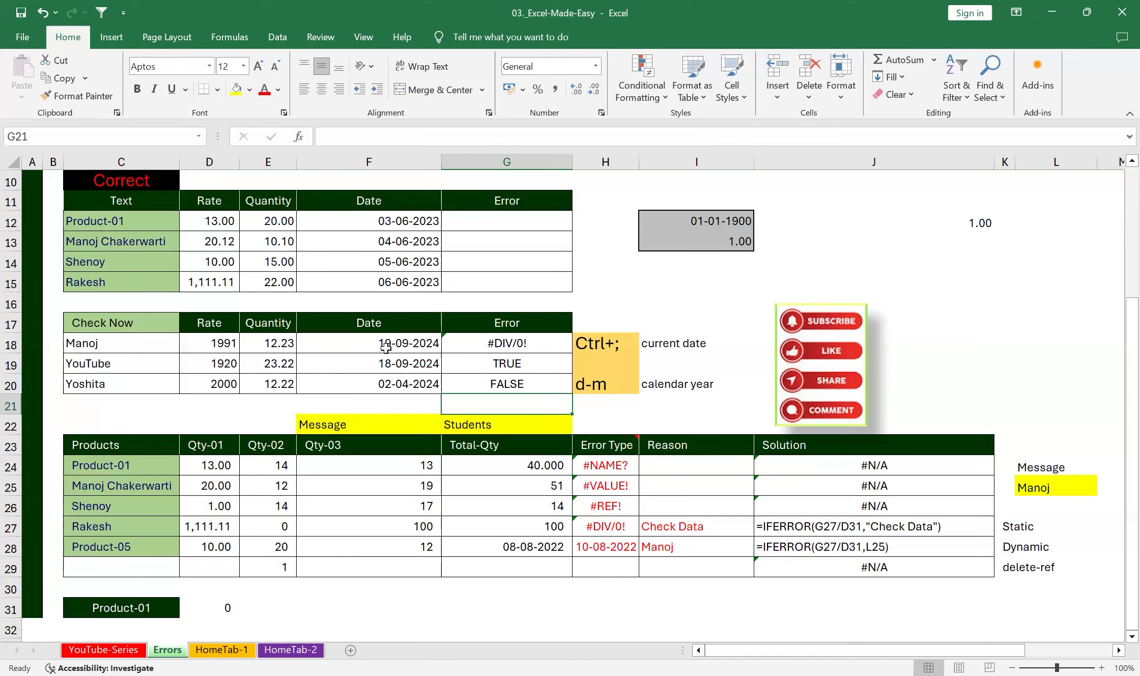
Switch to the HomeTab-1 sheet and show its list of Home tab topics with their descriptions.
{"action": "scroll", "coordinate": [428, 389], "scroll_direction": "up", "scroll_amount": 1}
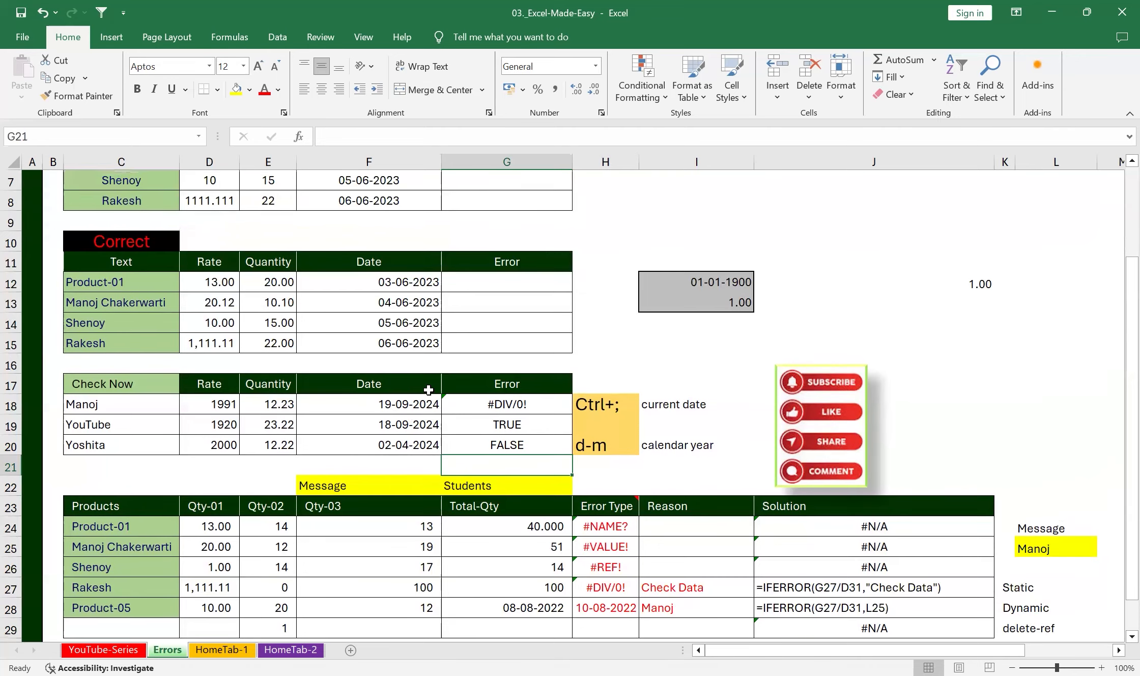
{"action": "scroll", "coordinate": [428, 389], "scroll_direction": "down", "scroll_amount": 2}
{"action": "scroll", "coordinate": [427, 389], "scroll_direction": "up", "scroll_amount": 4}
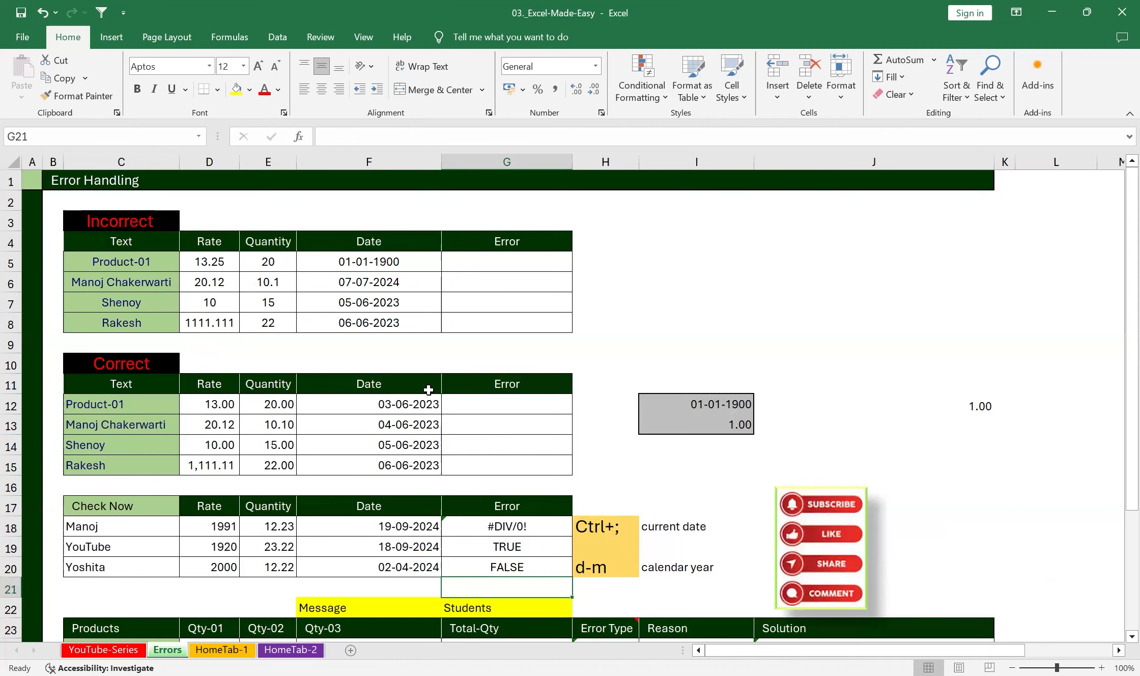
{"action": "scroll", "coordinate": [428, 389], "scroll_direction": "down", "scroll_amount": 1}
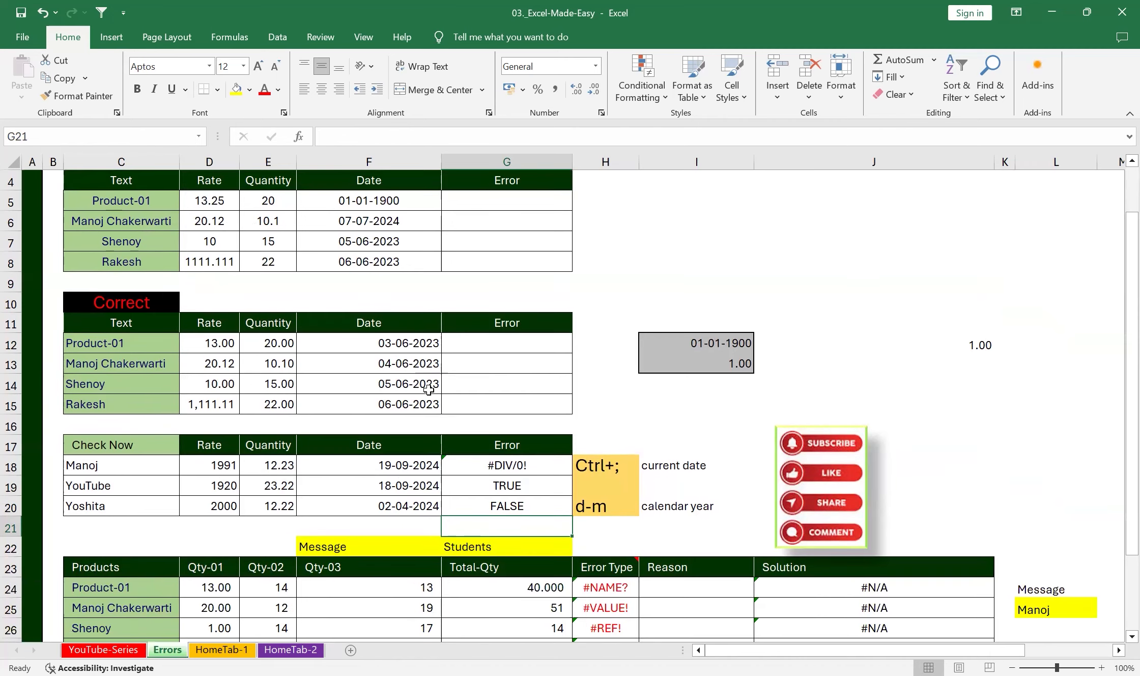
{"action": "scroll", "coordinate": [491, 425], "scroll_direction": "down", "scroll_amount": 1}
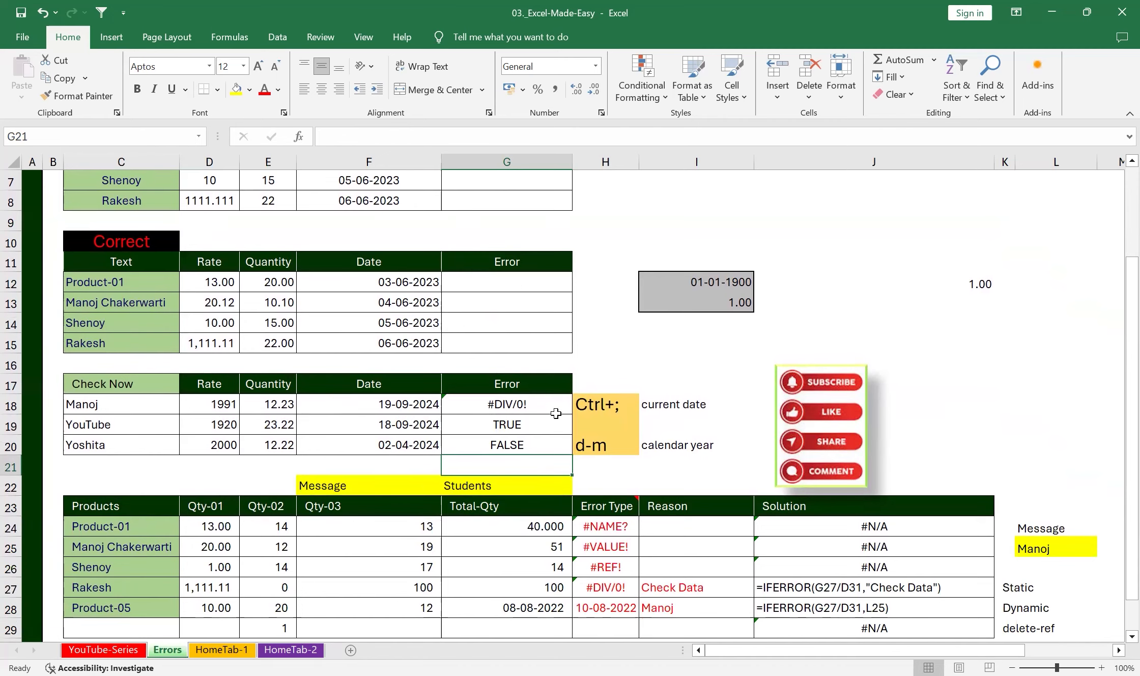
{"action": "scroll", "coordinate": [555, 413], "scroll_direction": "up", "scroll_amount": 2}
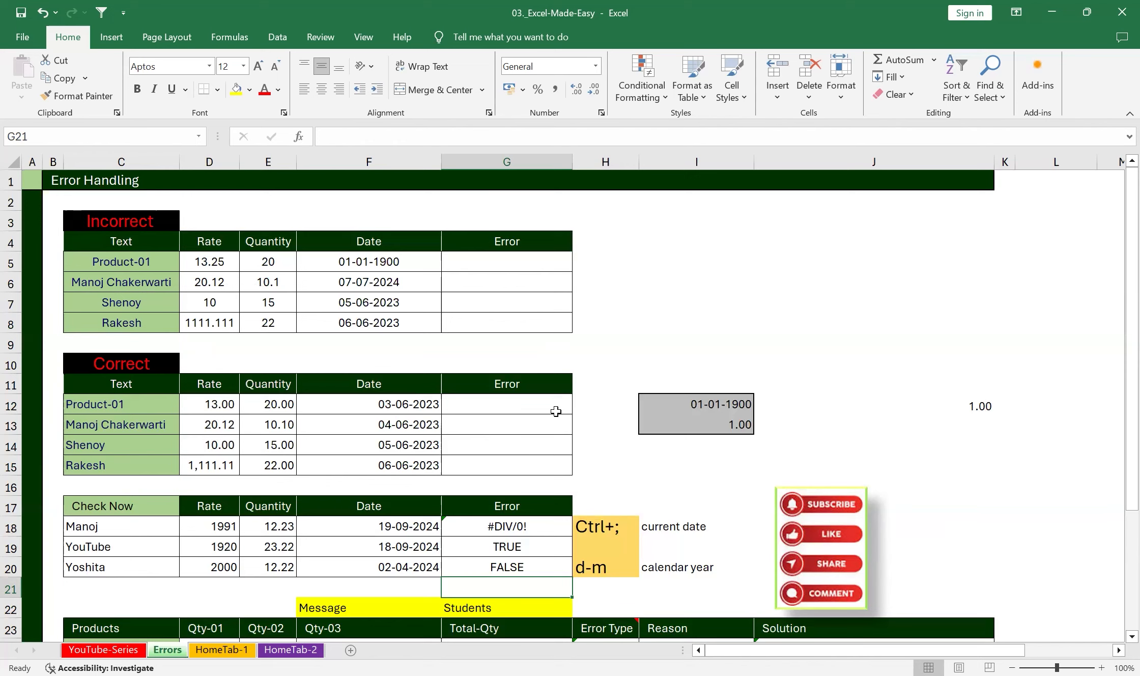
{"action": "left_click", "coordinate": [223, 649]}
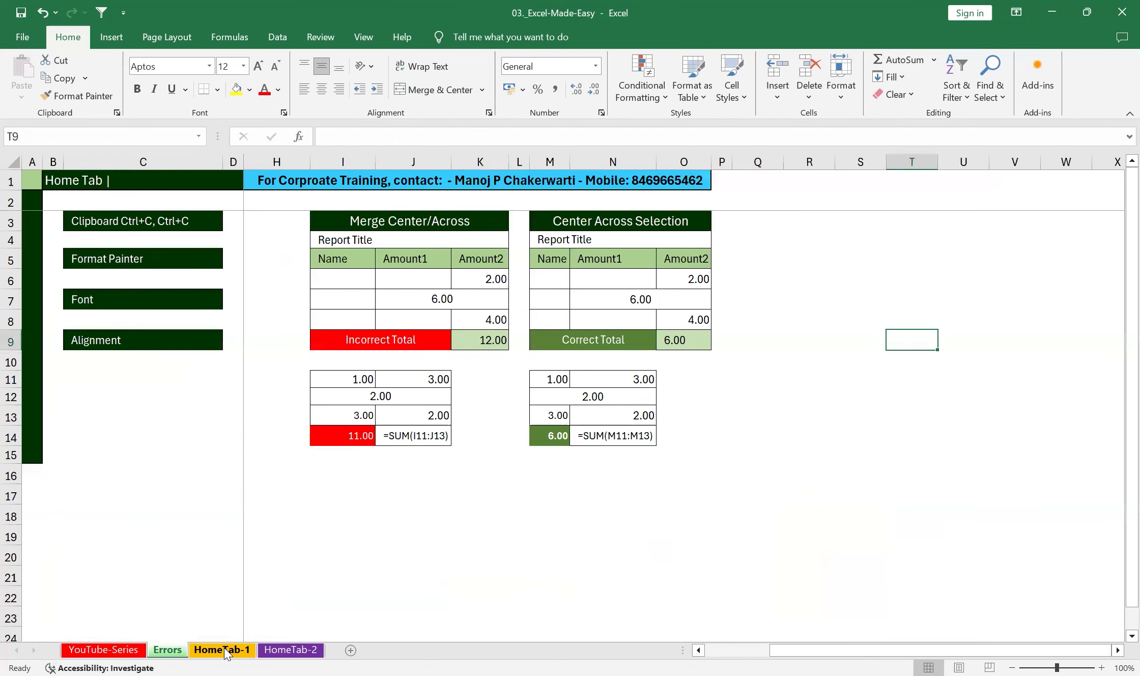
{"action": "left_click_drag", "start_coordinate": [850, 650], "coordinate": [785, 650]}
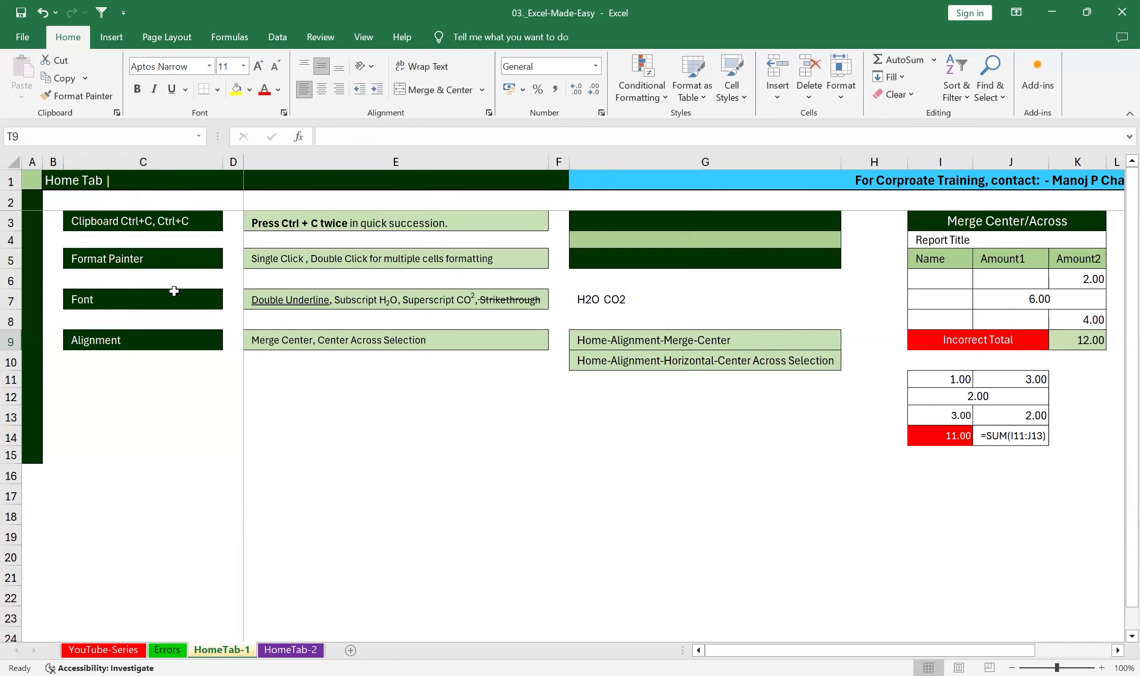
Copy the "Clipboard Ctrl+C, Ctrl+C" heading from C3 into cell E12.
{"action": "left_click", "coordinate": [160, 221]}
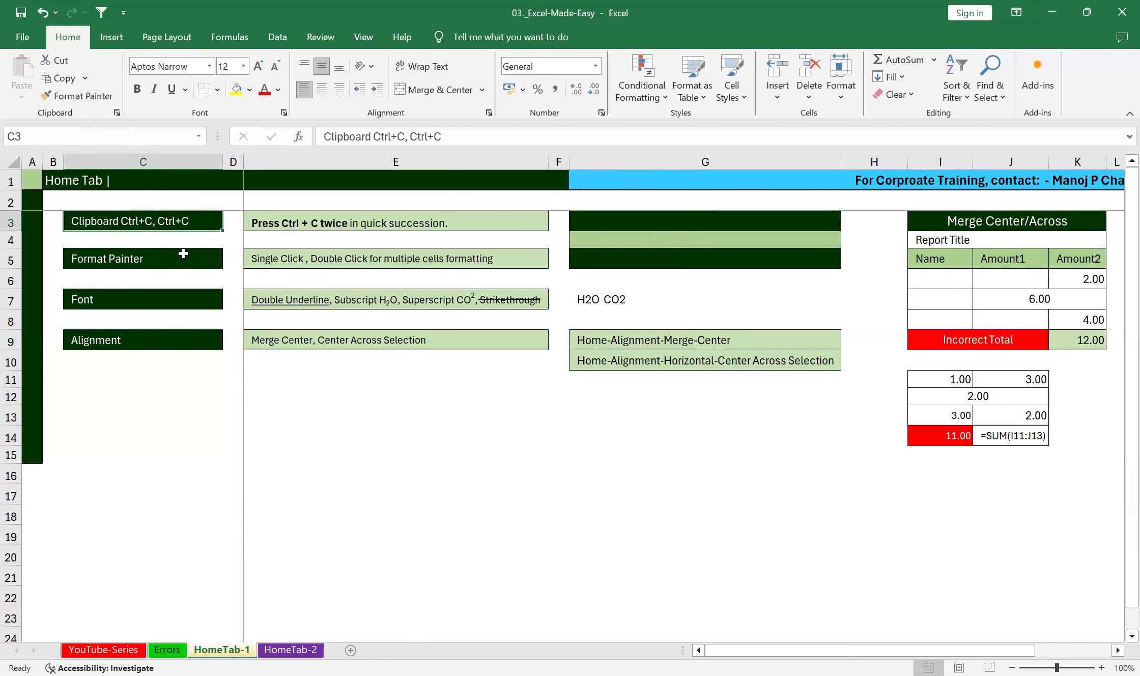
{"action": "key", "text": "ctrl+c"}
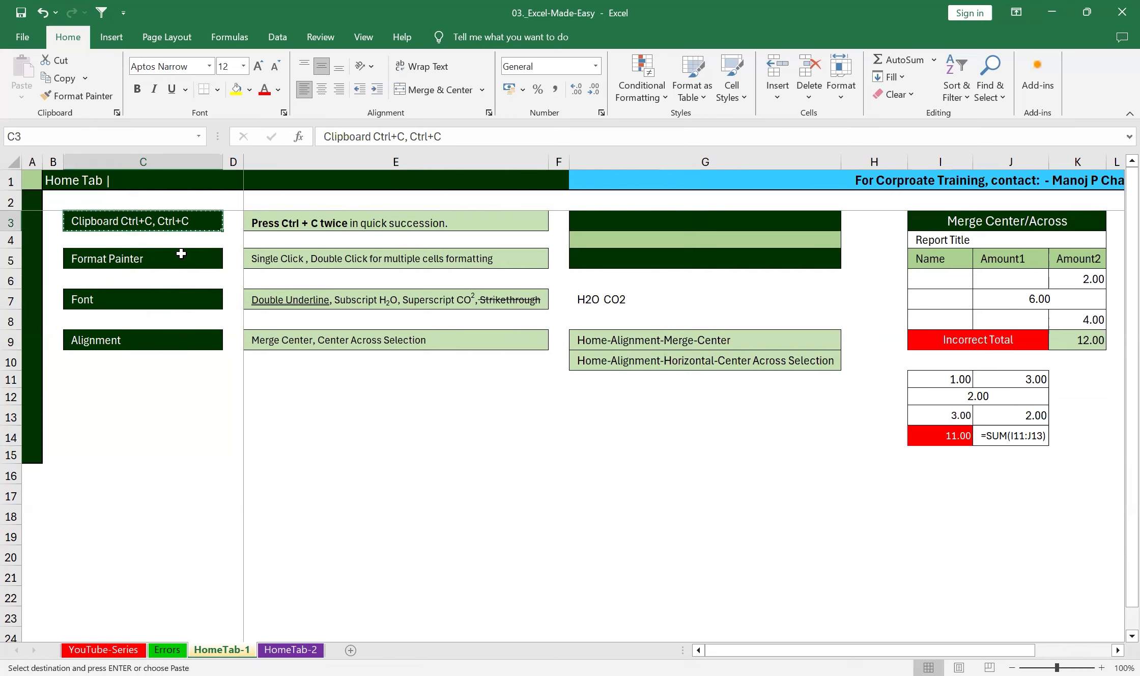
{"action": "left_click", "coordinate": [276, 391]}
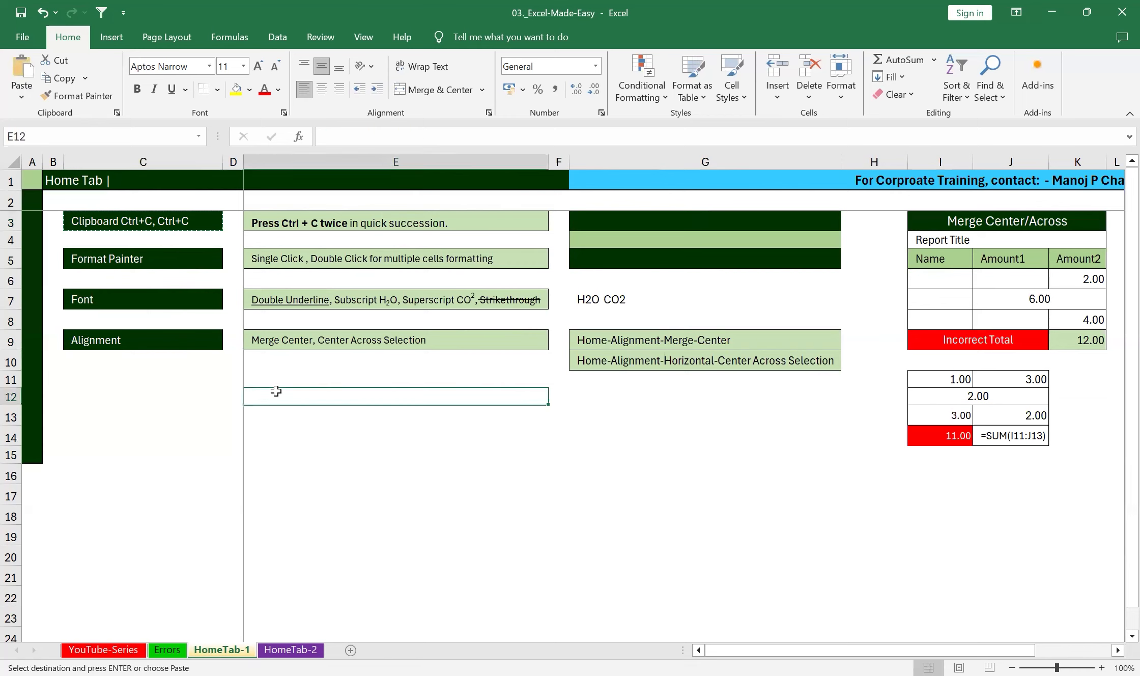
{"action": "key", "text": "ctrl+v"}
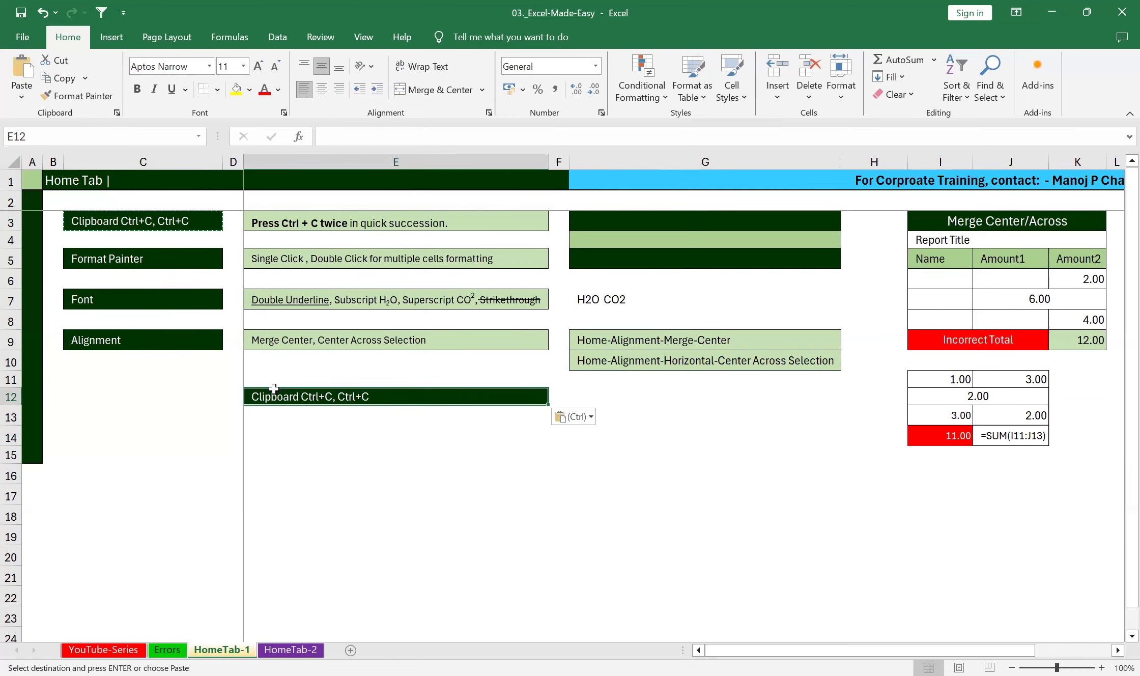
Copy the Font heading from C7 into cell E13.
{"action": "left_click", "coordinate": [100, 298]}
{"action": "key", "text": "ctrl+c"}
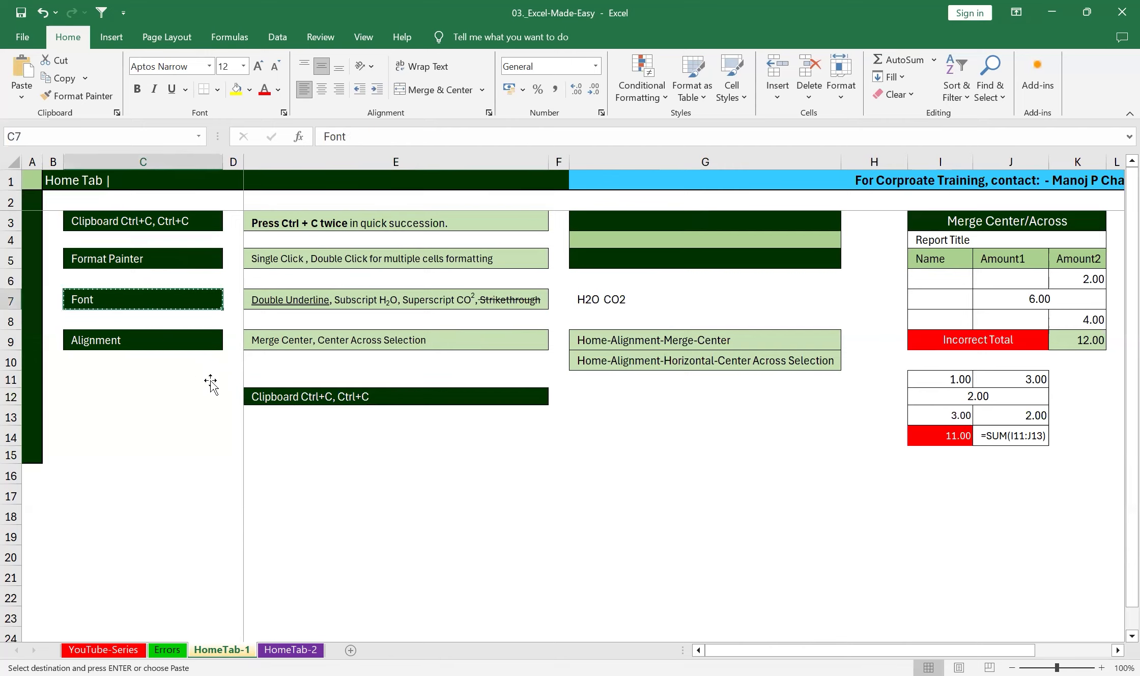
{"action": "left_click", "coordinate": [253, 429]}
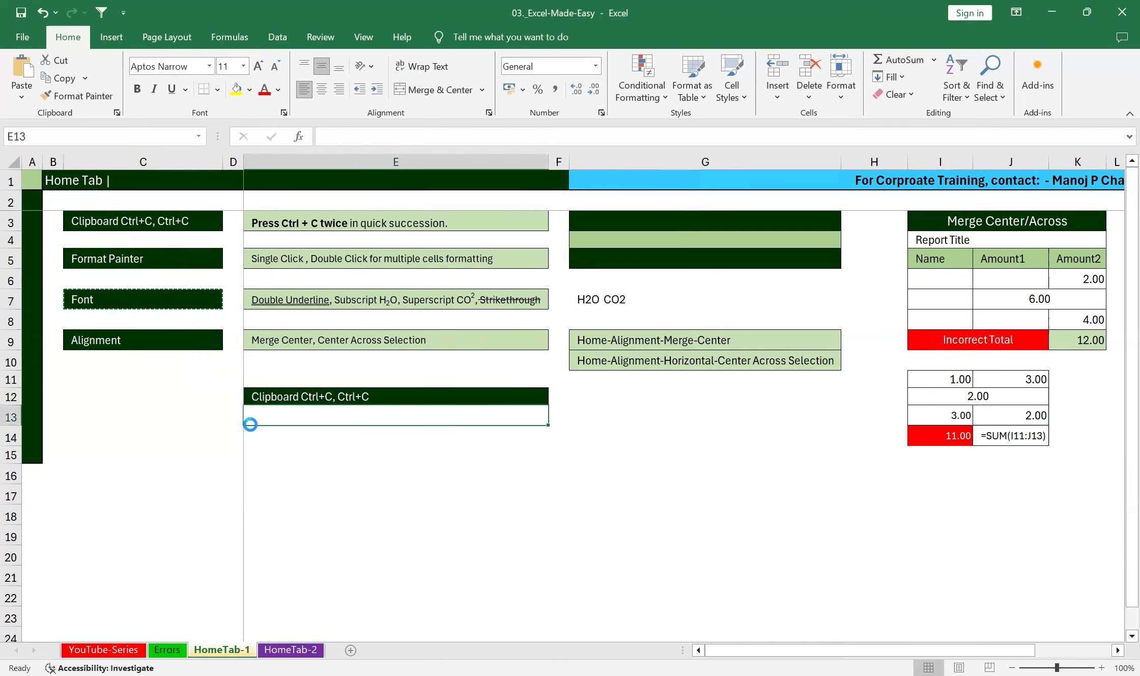
{"action": "key", "text": "ctrl+v"}
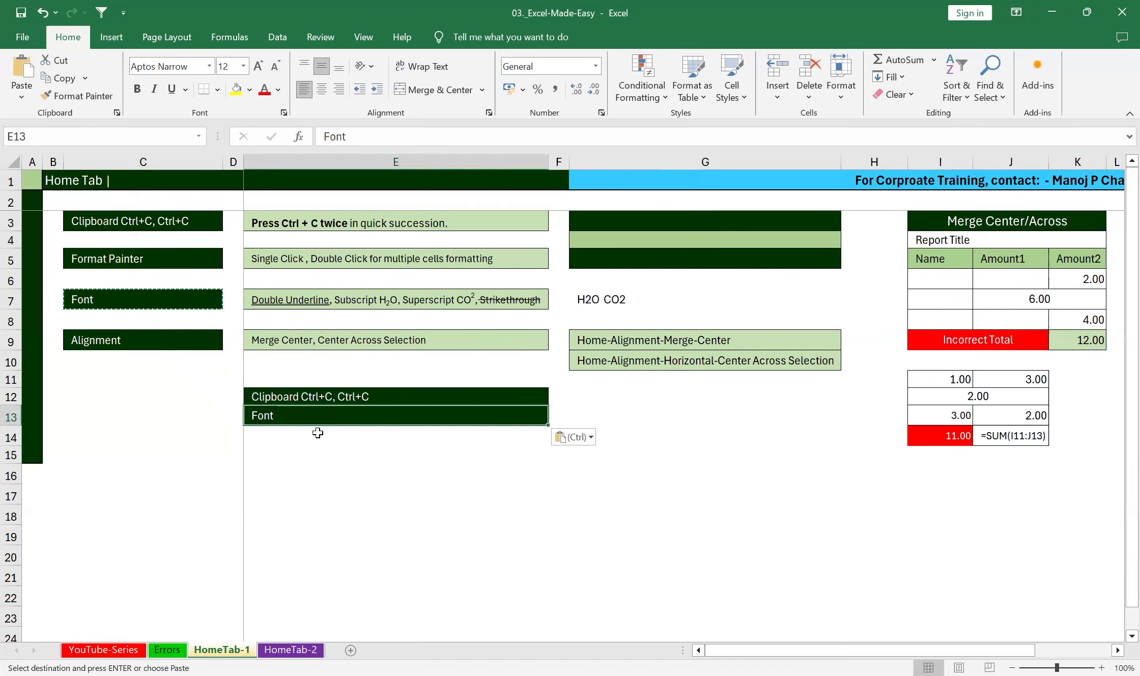
Copy the "Clipboard Ctrl+C, Ctrl+C" heading from C3 once more, into cell E14.
{"action": "left_click", "coordinate": [186, 221]}
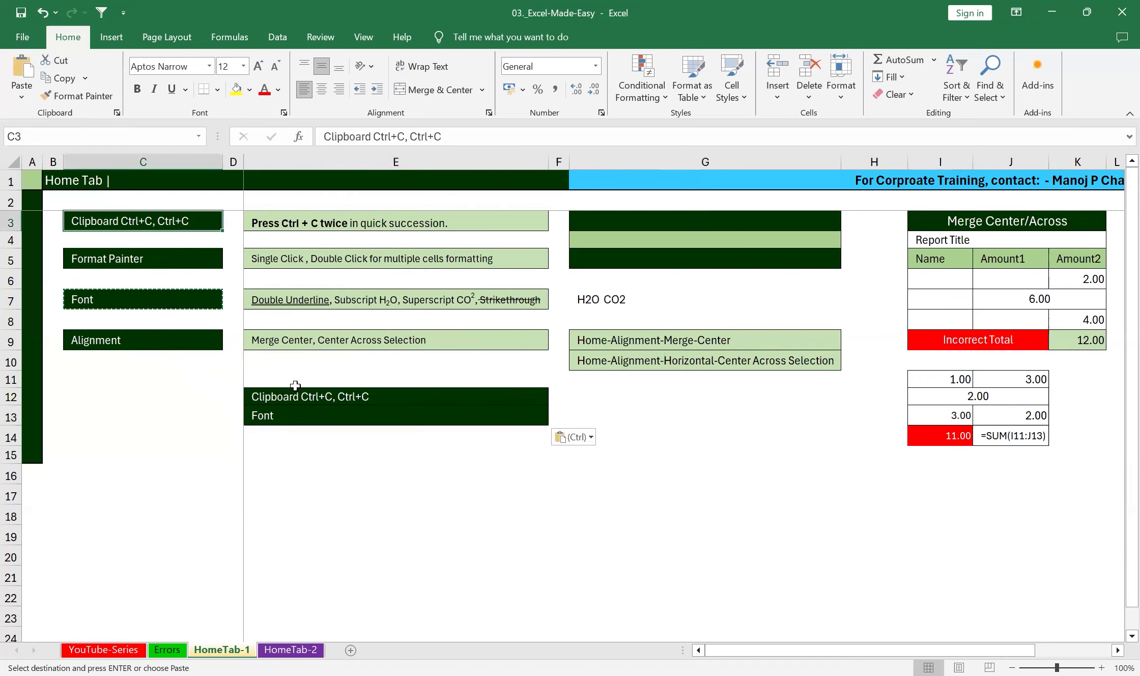
{"action": "left_click", "coordinate": [270, 441]}
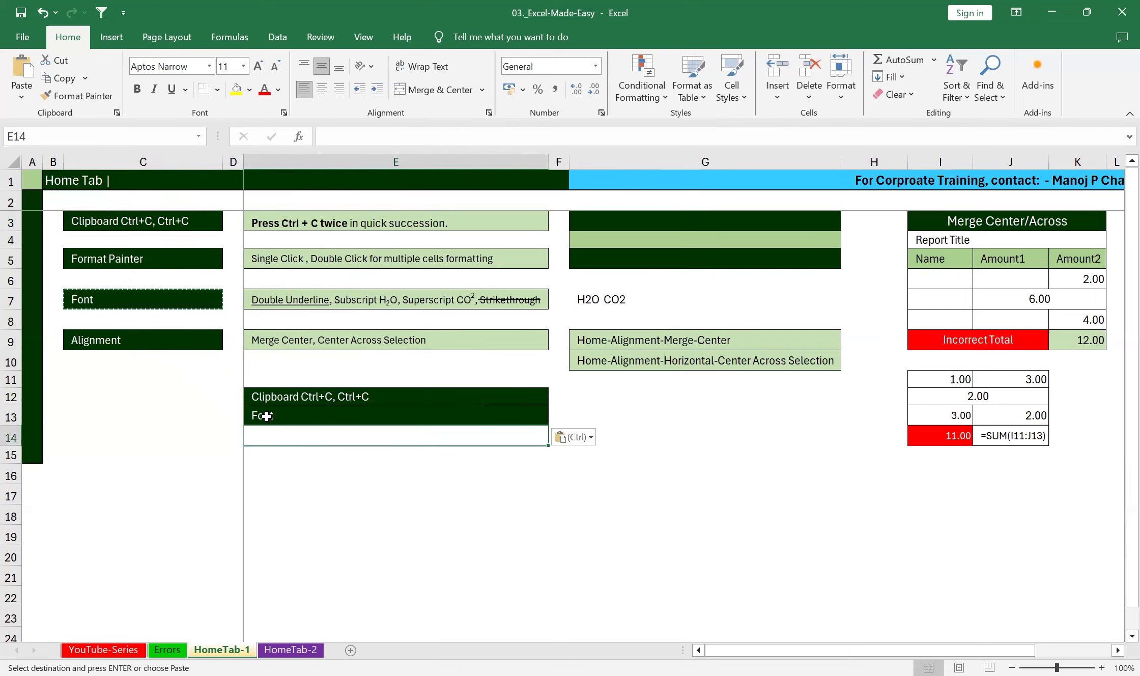
{"action": "left_click", "coordinate": [285, 395]}
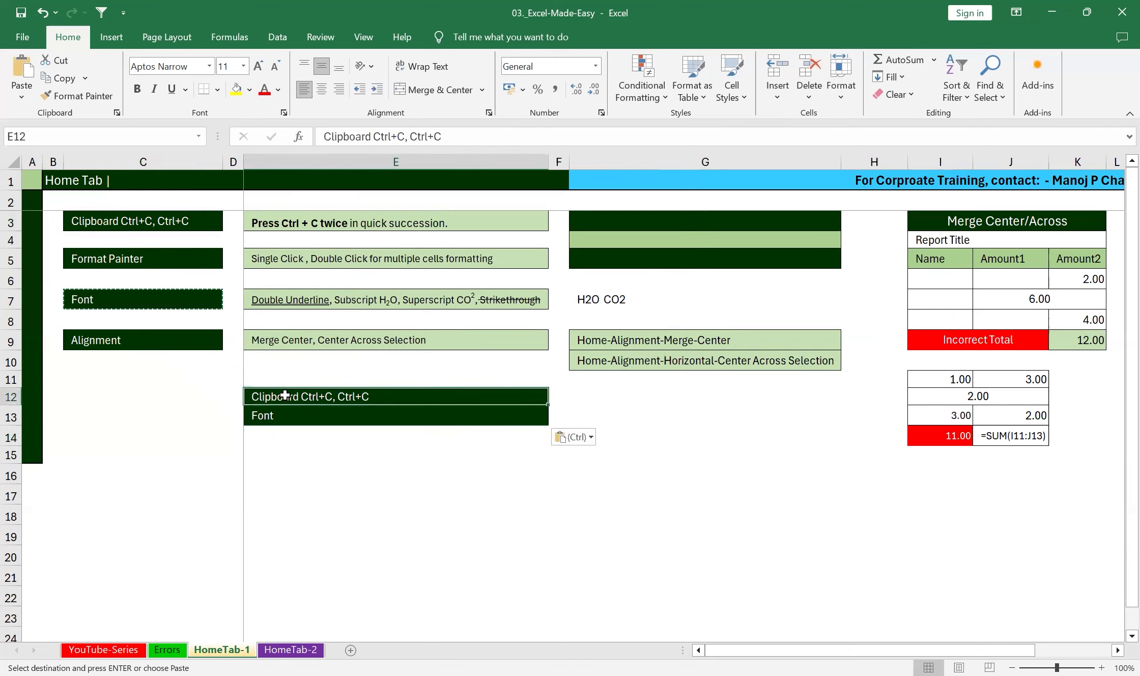
{"action": "left_click", "coordinate": [143, 224]}
{"action": "key", "text": "ctrl+c"}
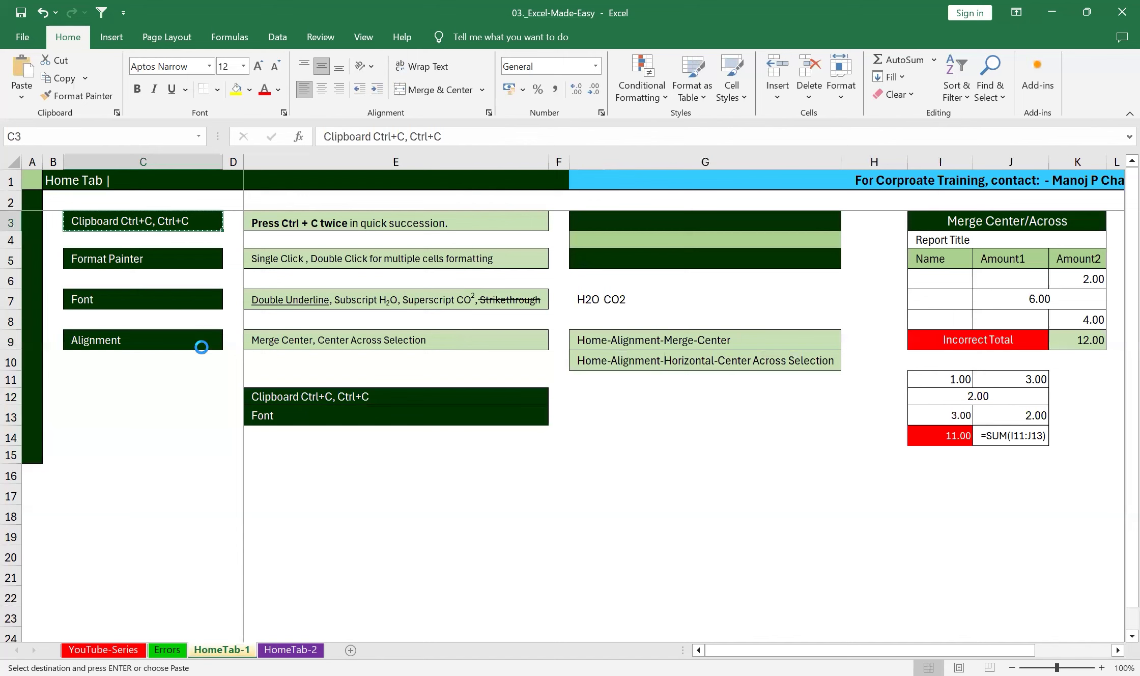
{"action": "left_click", "coordinate": [254, 428]}
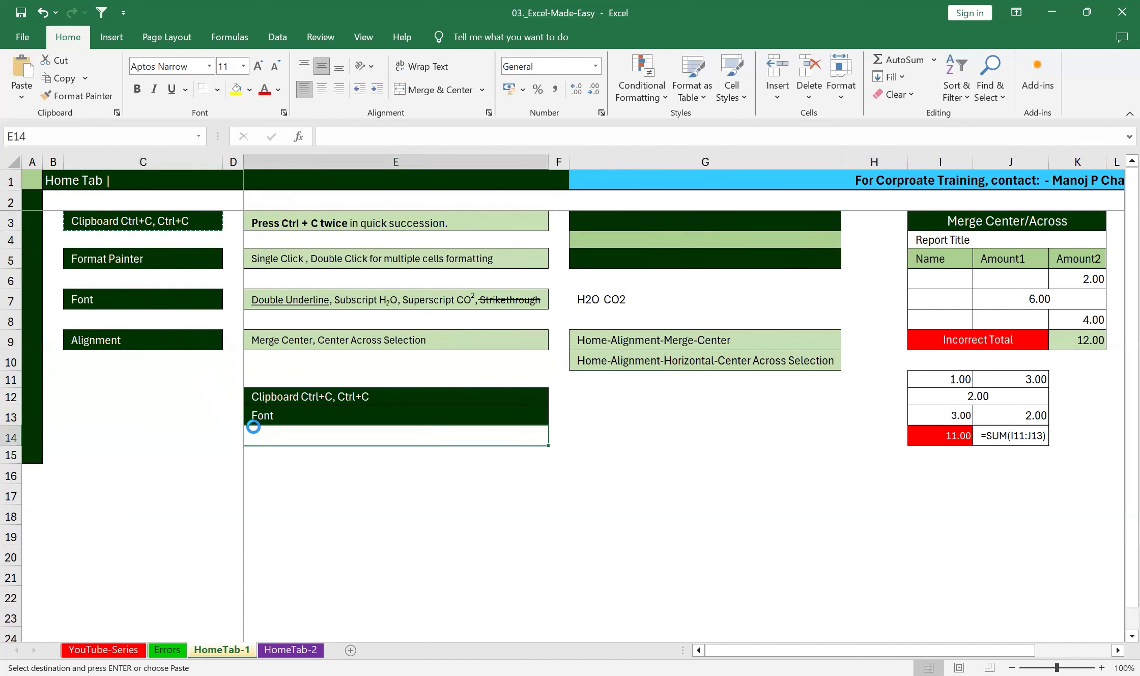
{"action": "key", "text": "ctrl+v"}
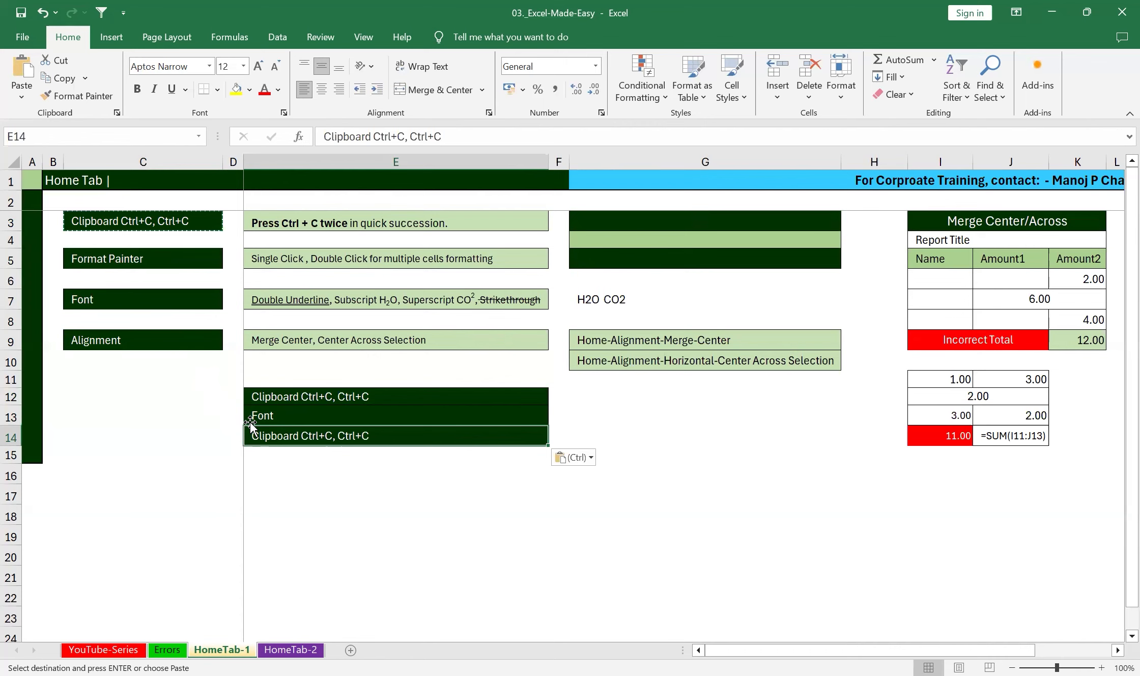
Delete cells E11:E14, removing the pasted headings.
{"action": "left_click_drag", "start_coordinate": [296, 378], "coordinate": [298, 431]}
{"action": "right_click", "coordinate": [294, 426]}
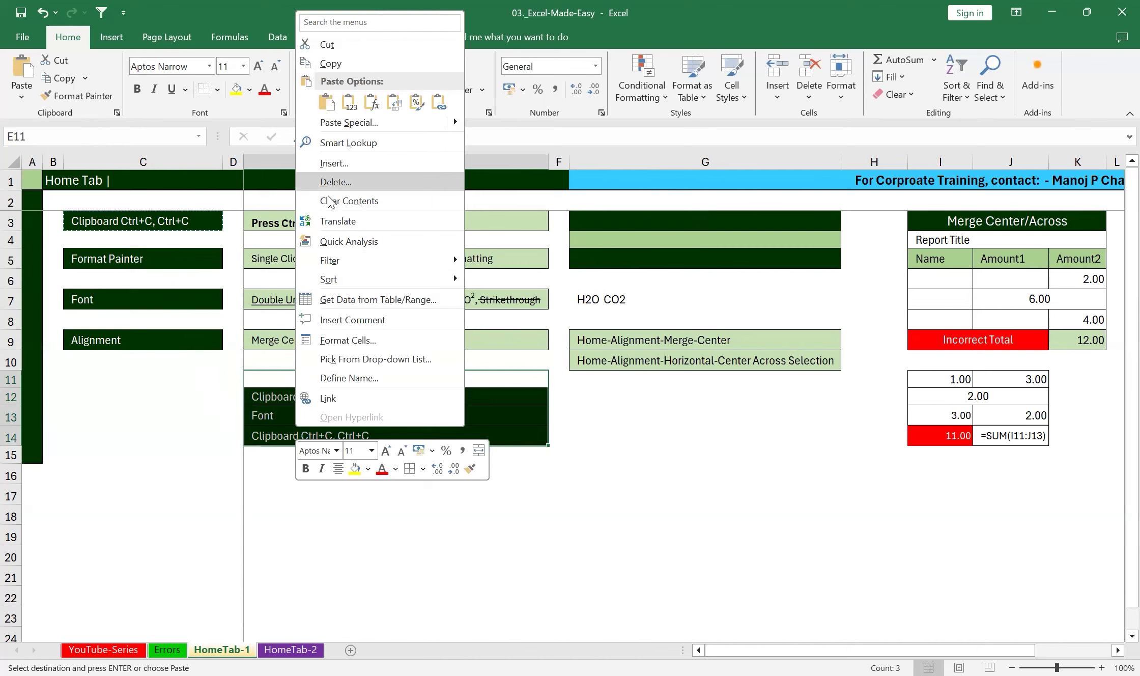
{"action": "left_click", "coordinate": [332, 183]}
{"action": "left_click", "coordinate": [301, 253]}
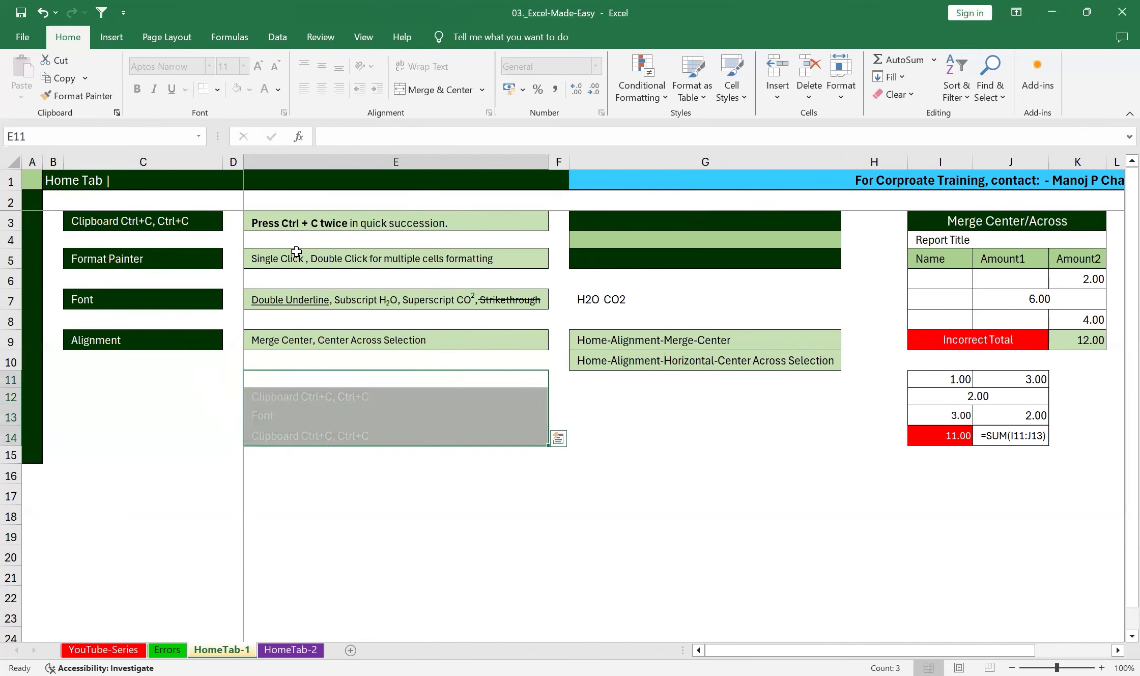
Show the Office Clipboard and collect the "Clipboard Ctrl+C, Ctrl+C" heading from C3 as its first item.
{"action": "left_click", "coordinate": [117, 113]}
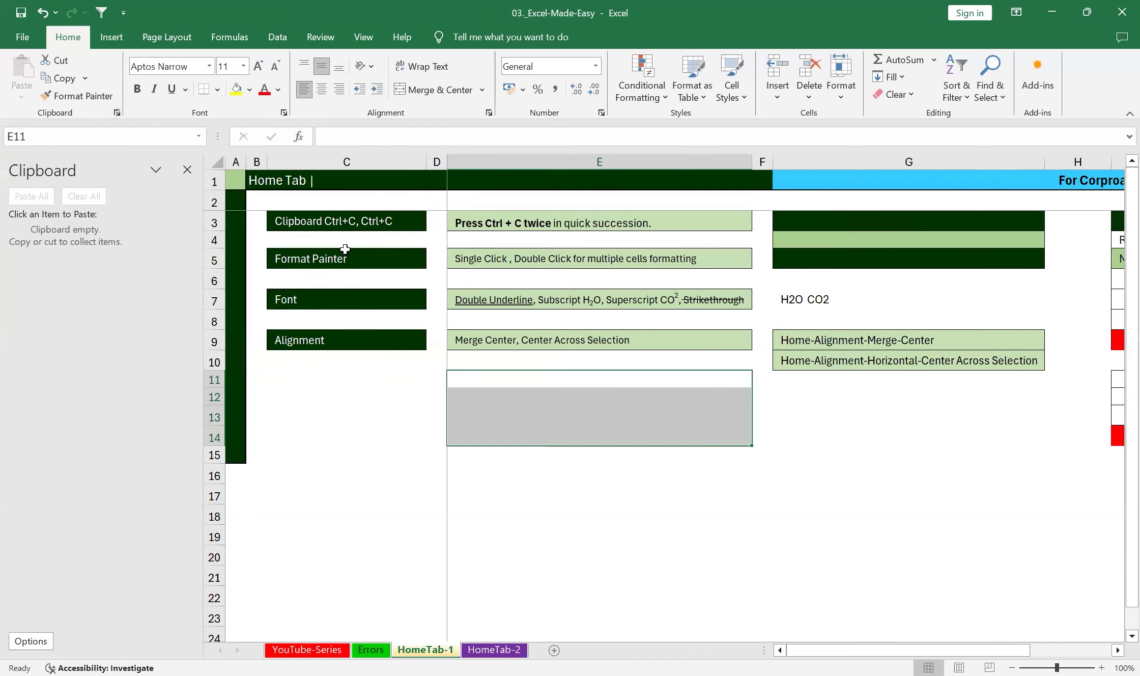
{"action": "left_click", "coordinate": [338, 221]}
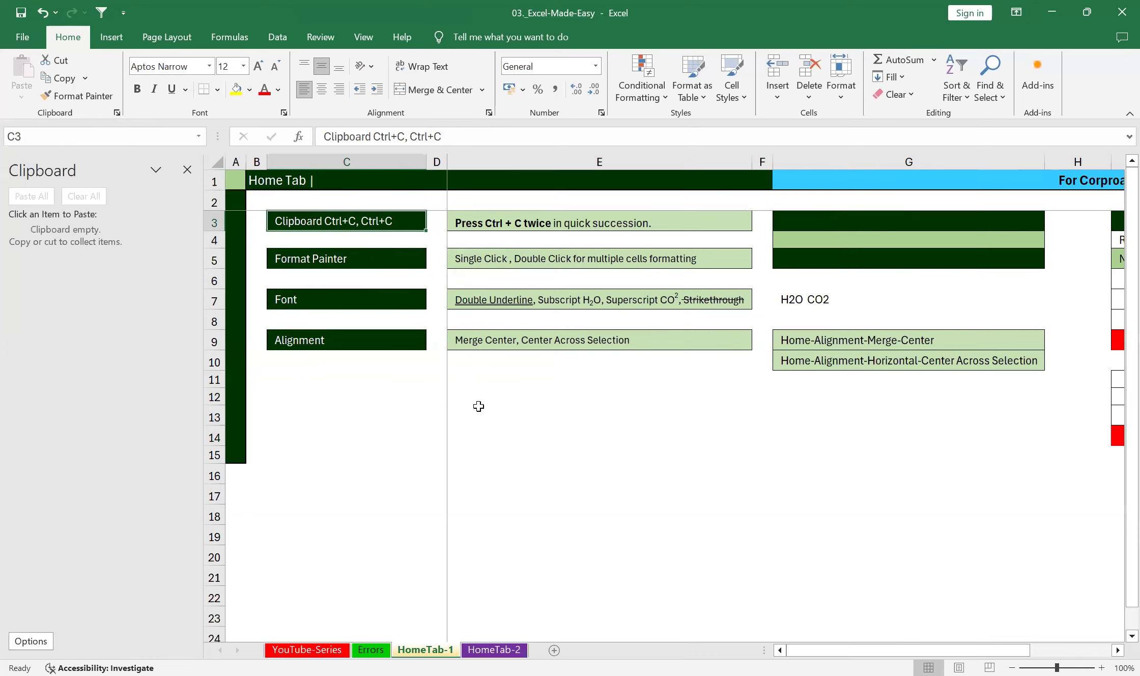
{"action": "key", "text": "ctrl+c"}
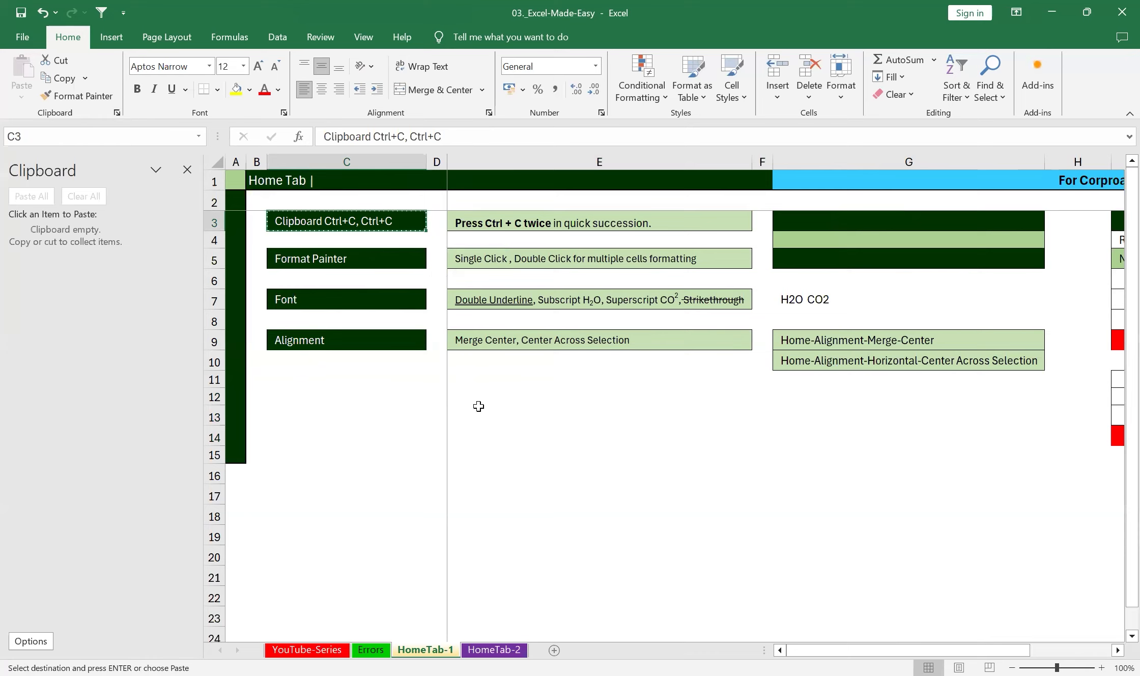
{"action": "key", "text": "ctrl+c"}
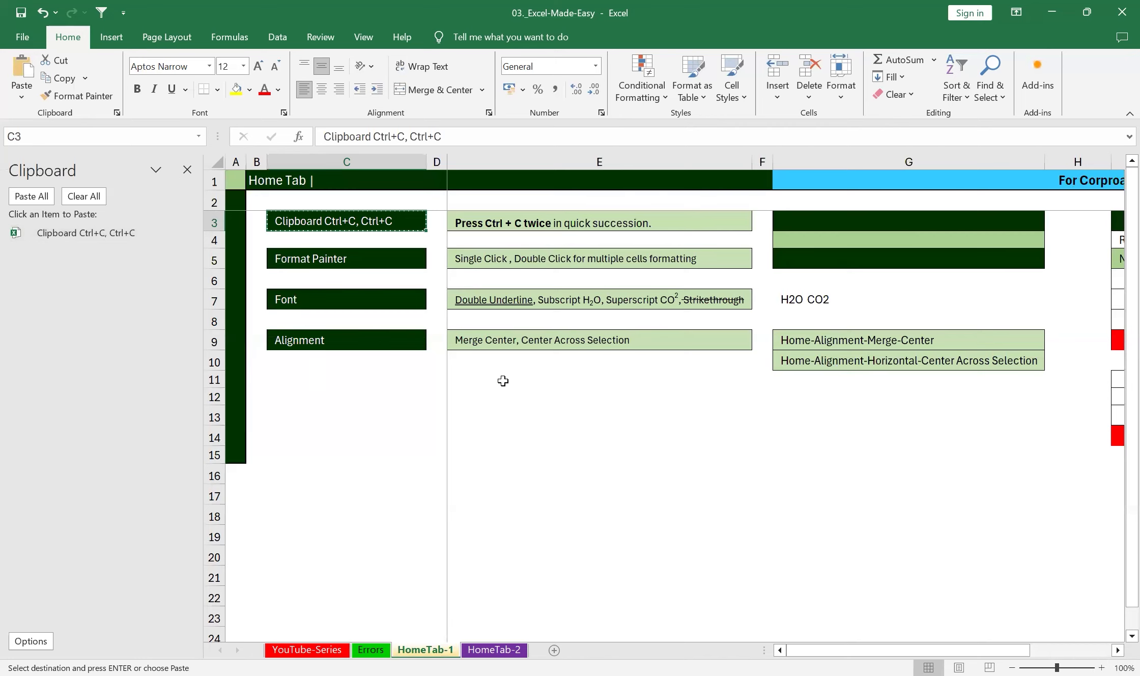
Collect the Font (C7), Alignment (C9) and Format Painter (C5) headings on the Office Clipboard.
{"action": "left_click", "coordinate": [318, 303]}
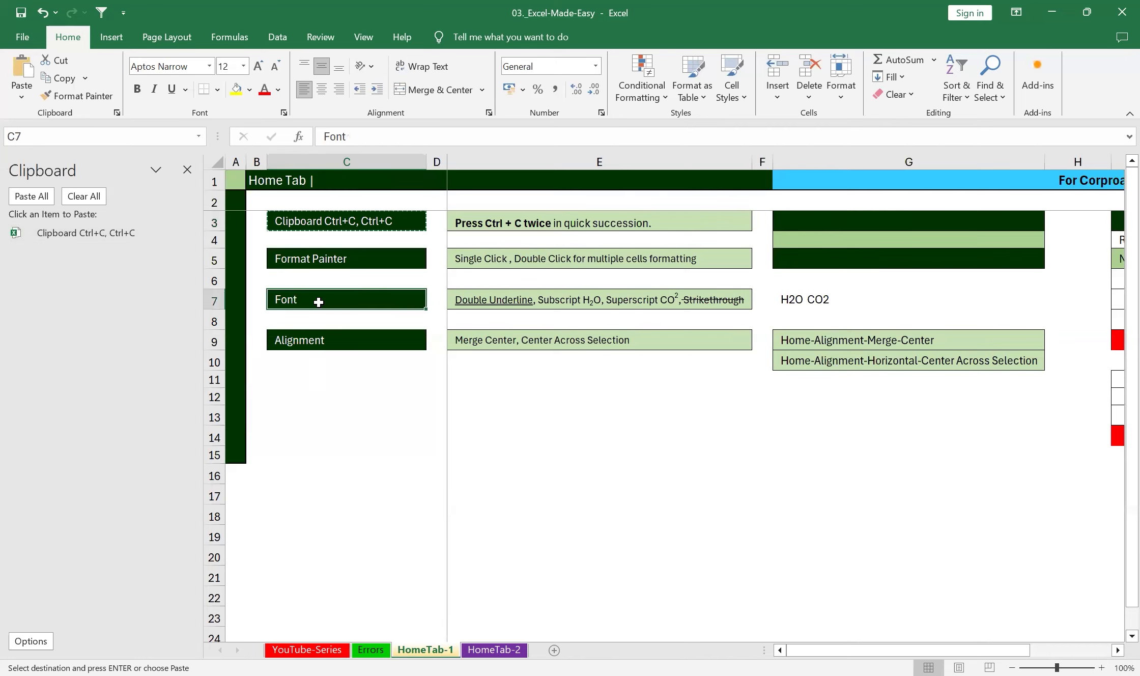
{"action": "key", "text": "ctrl+c"}
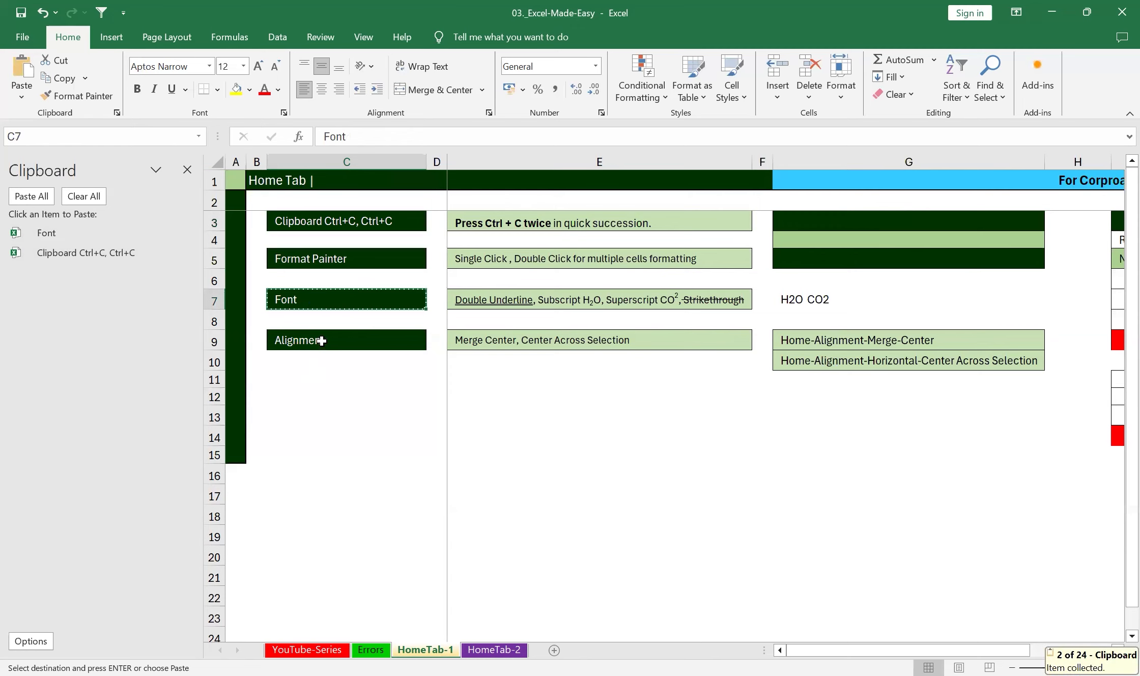
{"action": "left_click", "coordinate": [321, 341]}
{"action": "left_click", "coordinate": [321, 341]}
{"action": "key", "text": "ctrl+c"}
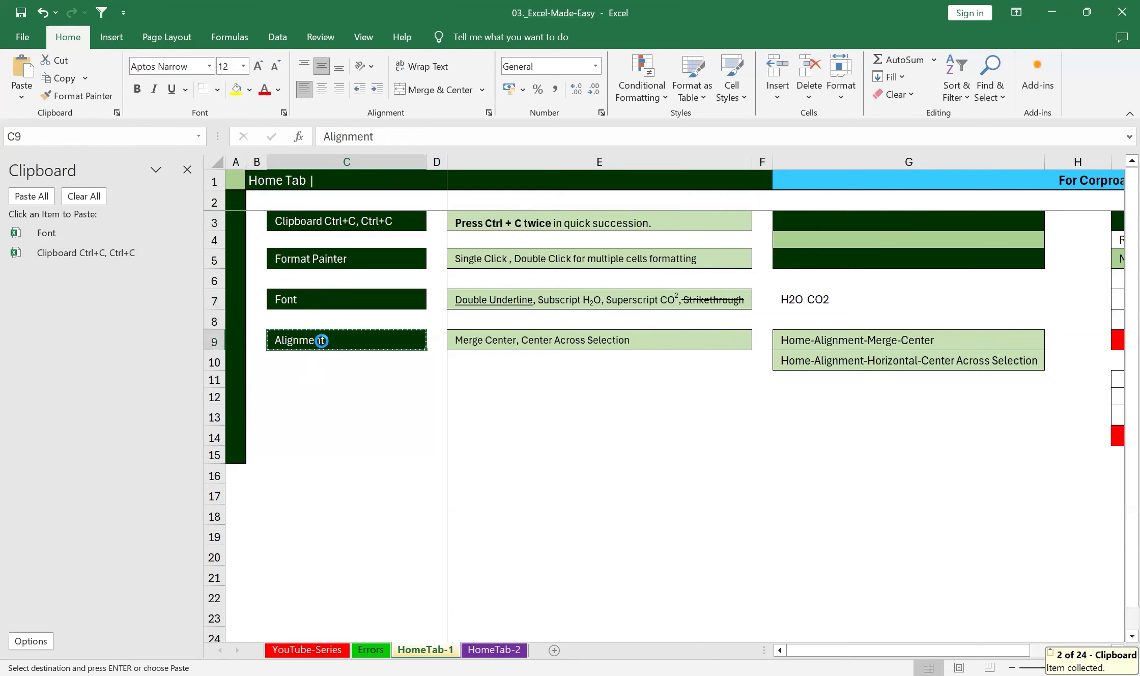
{"action": "left_click", "coordinate": [313, 258]}
{"action": "key", "text": "ctrl+c"}
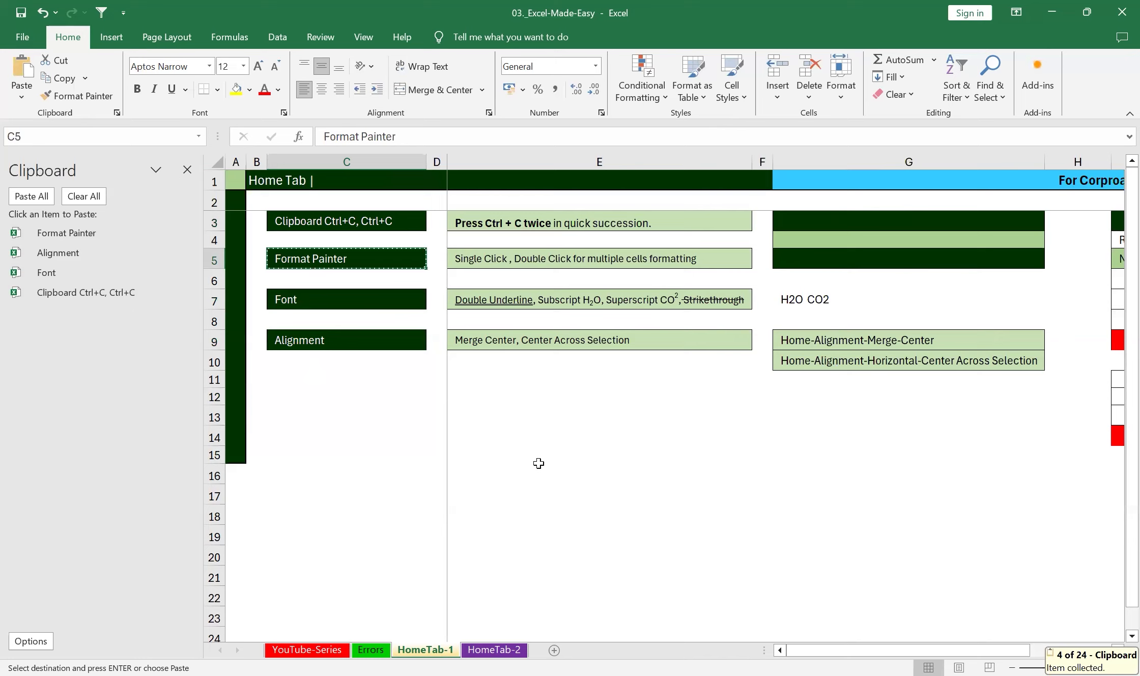
Paste the collected Alignment item from the Office Clipboard into cell E11.
{"action": "left_click", "coordinate": [489, 382]}
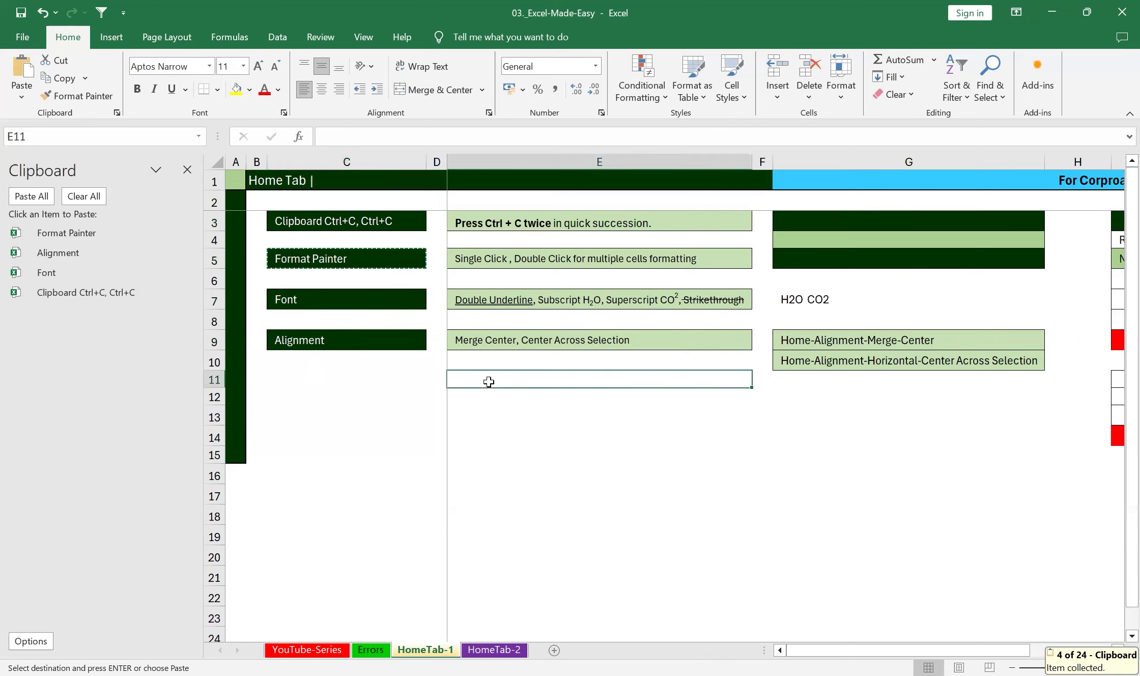
{"action": "left_click", "coordinate": [62, 250]}
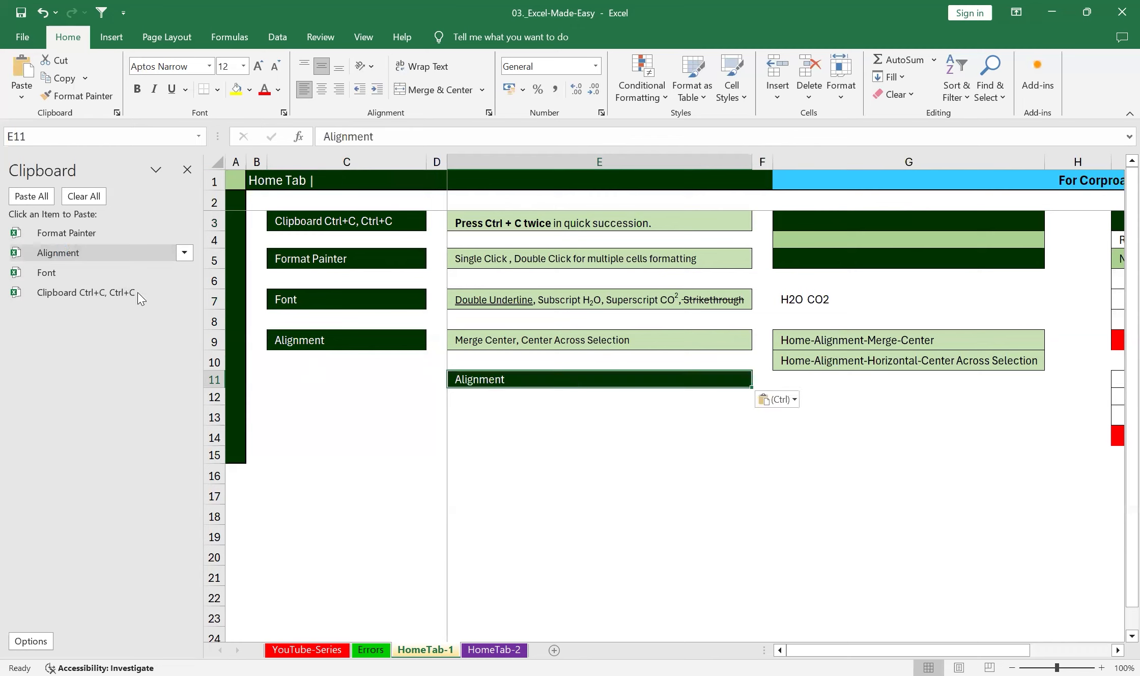
Paste the Format Painter, "Clipboard Ctrl+C, Ctrl+C" and Font items from the Office Clipboard into cells E12, E13 and E14.
{"action": "left_click", "coordinate": [478, 400]}
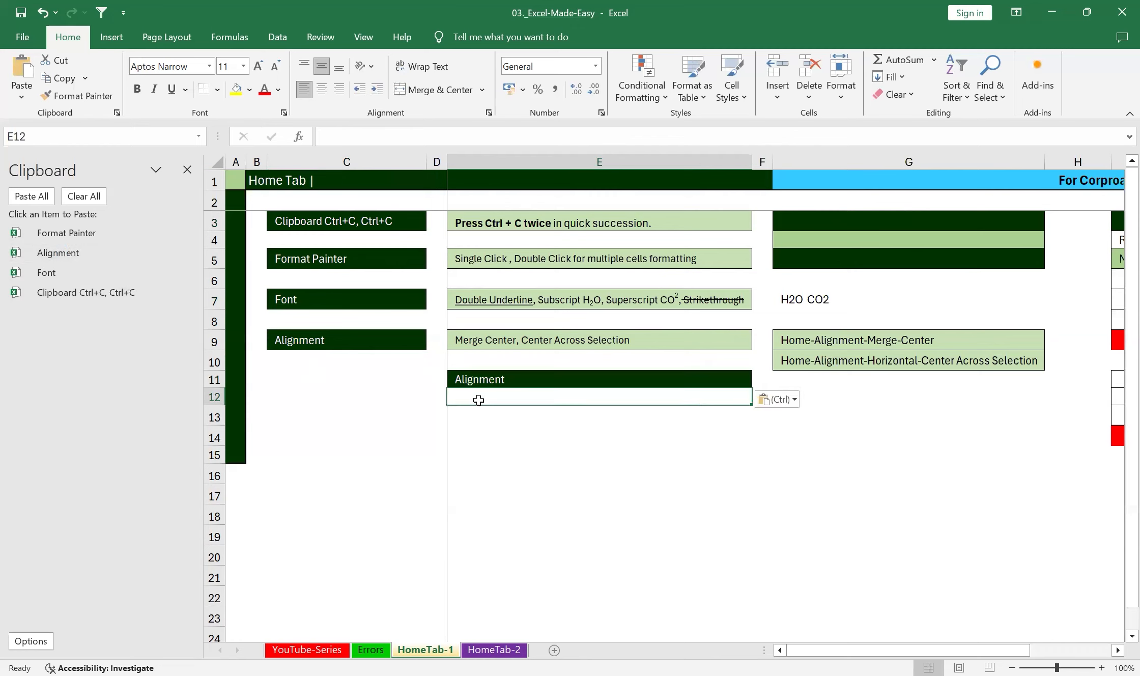
{"action": "left_click", "coordinate": [79, 238]}
{"action": "left_click", "coordinate": [483, 414]}
{"action": "left_click", "coordinate": [69, 285]}
{"action": "key", "text": "Down"}
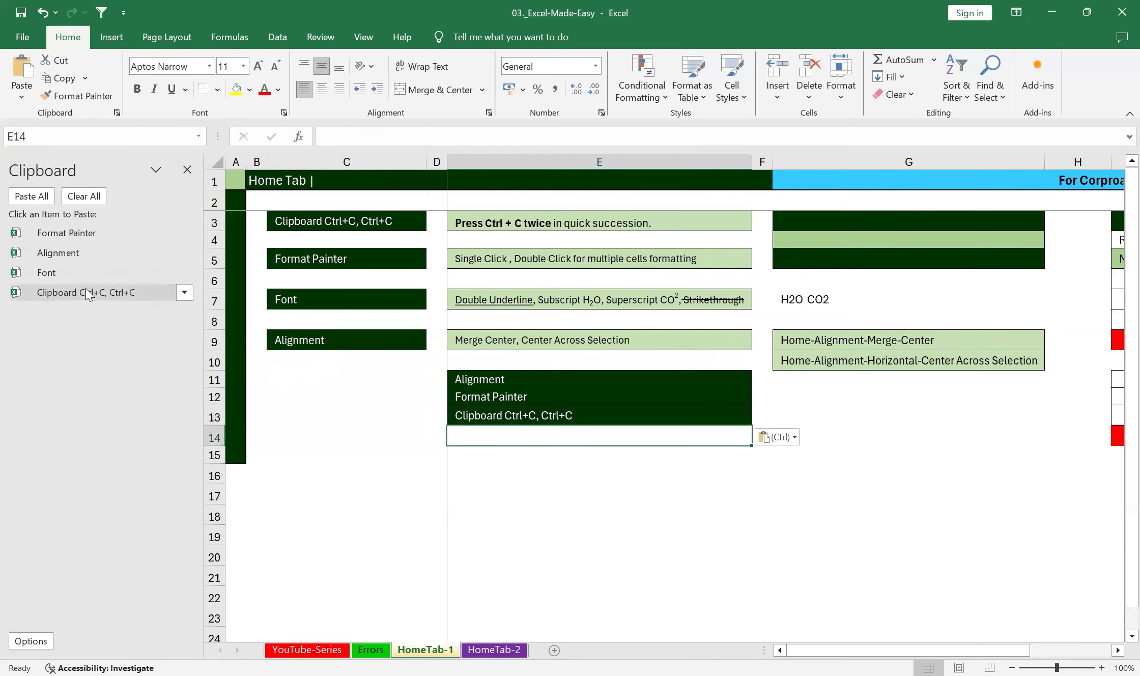
{"action": "left_click", "coordinate": [56, 272]}
{"action": "key", "text": "Down"}
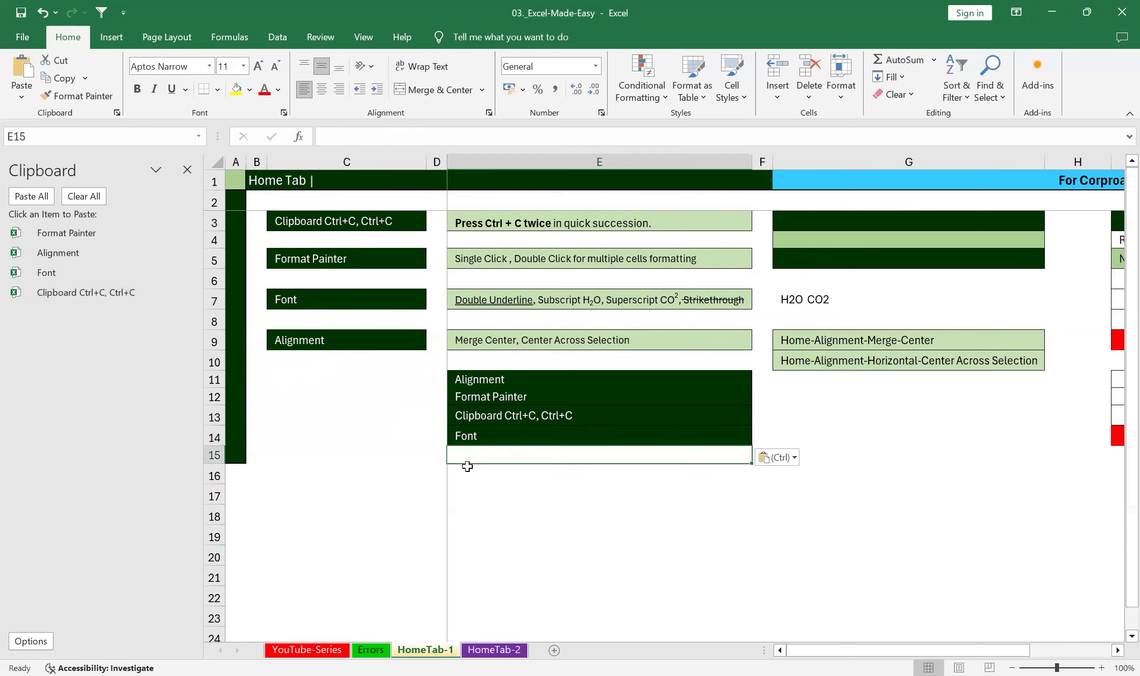
Paste all collected Office Clipboard items starting at cell E16, and delete the "Clipboard Ctrl+C, Ctrl+C" item from the Office Clipboard.
{"action": "left_click", "coordinate": [462, 472]}
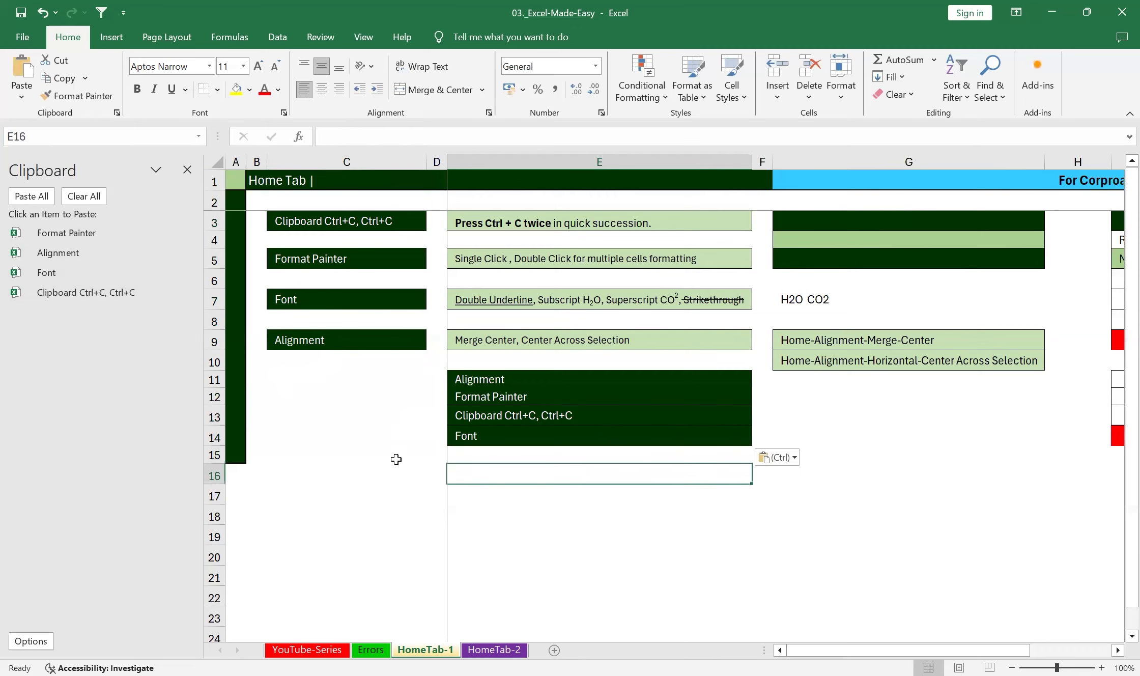
{"action": "left_click", "coordinate": [27, 196]}
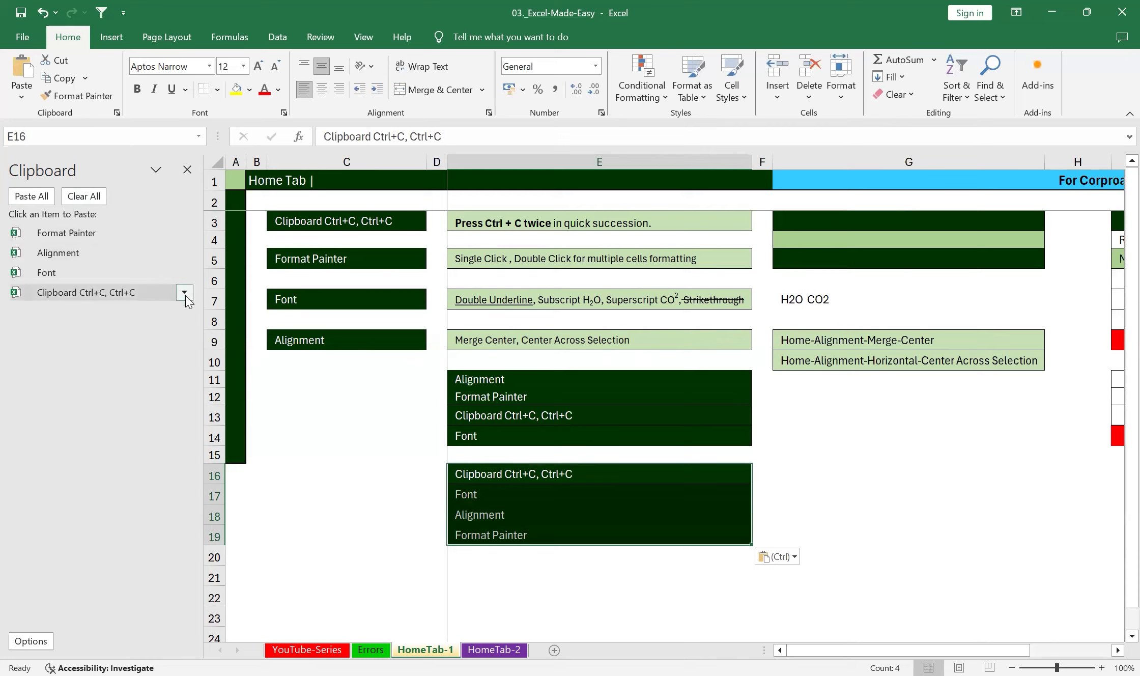
{"action": "left_click", "coordinate": [184, 292]}
{"action": "left_click", "coordinate": [163, 331]}
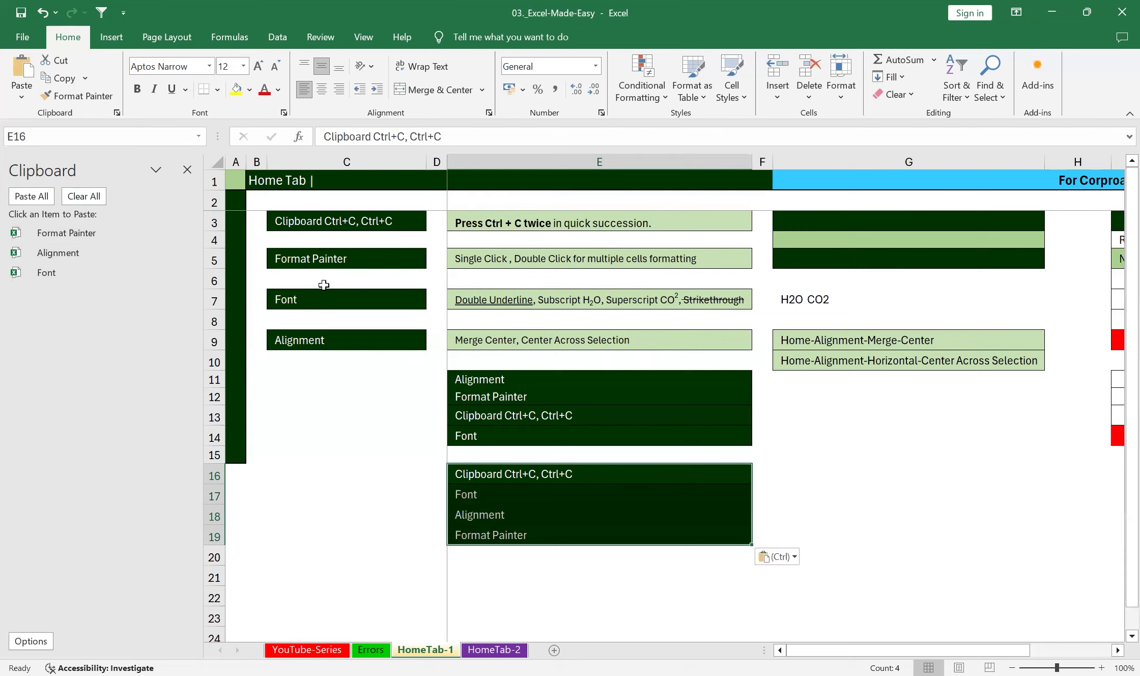
Copy cell E3 to the Office Clipboard, then clear all collected items and close the Office Clipboard.
{"action": "left_click", "coordinate": [512, 226]}
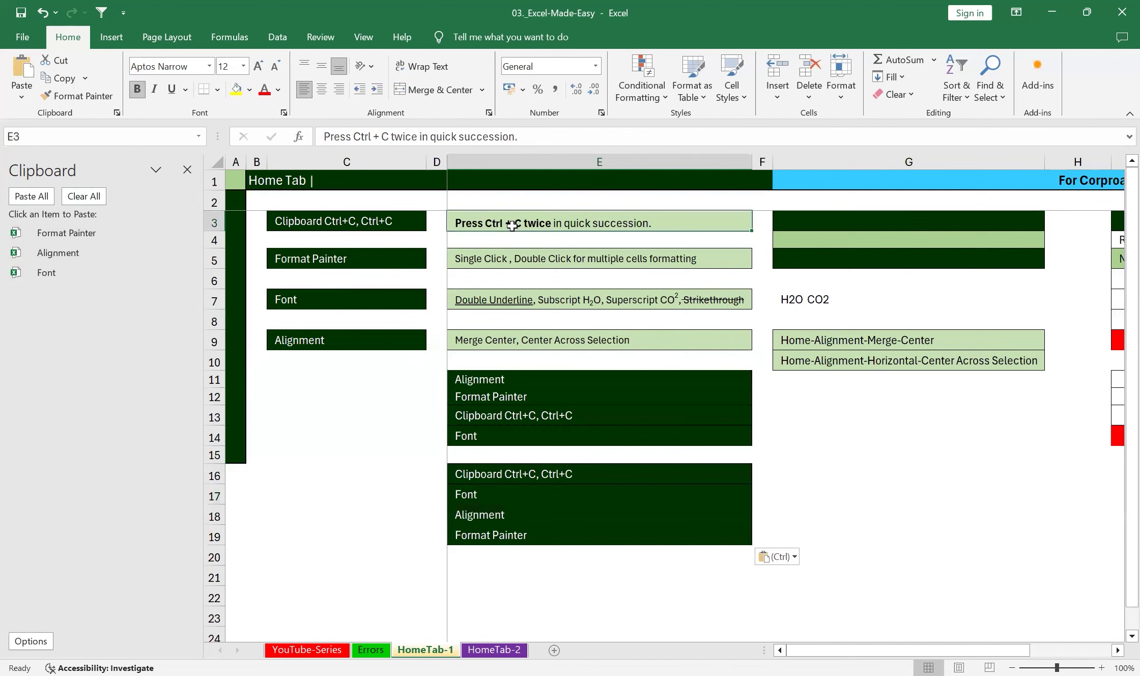
{"action": "key", "text": "ctrl+c"}
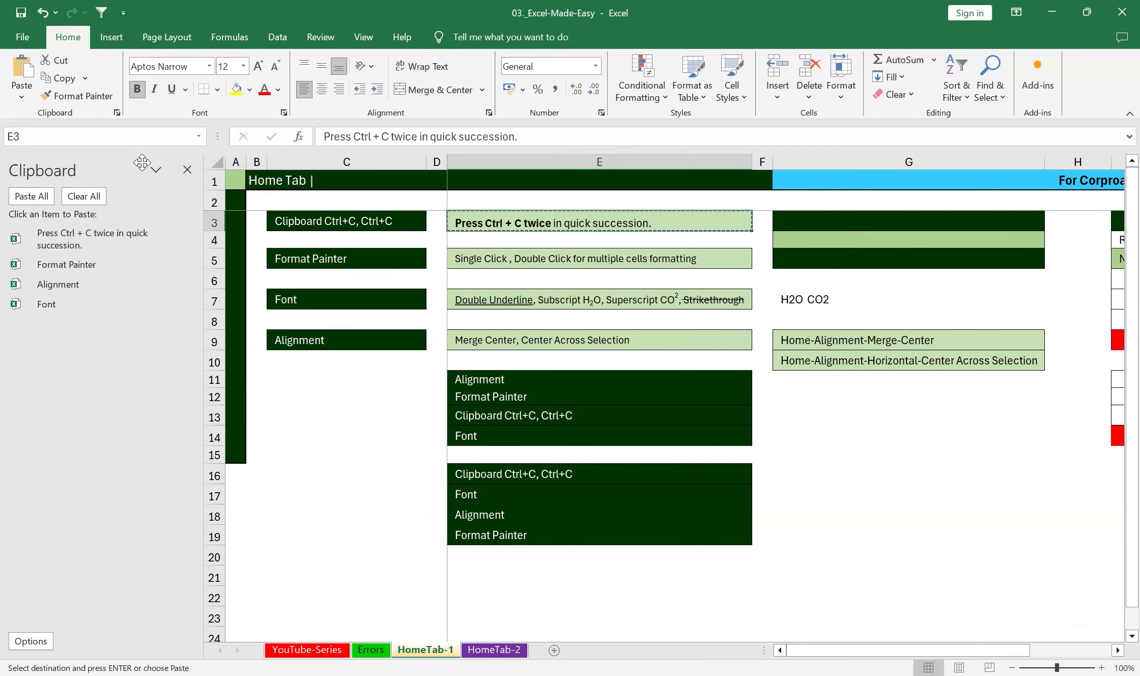
{"action": "left_click", "coordinate": [84, 197]}
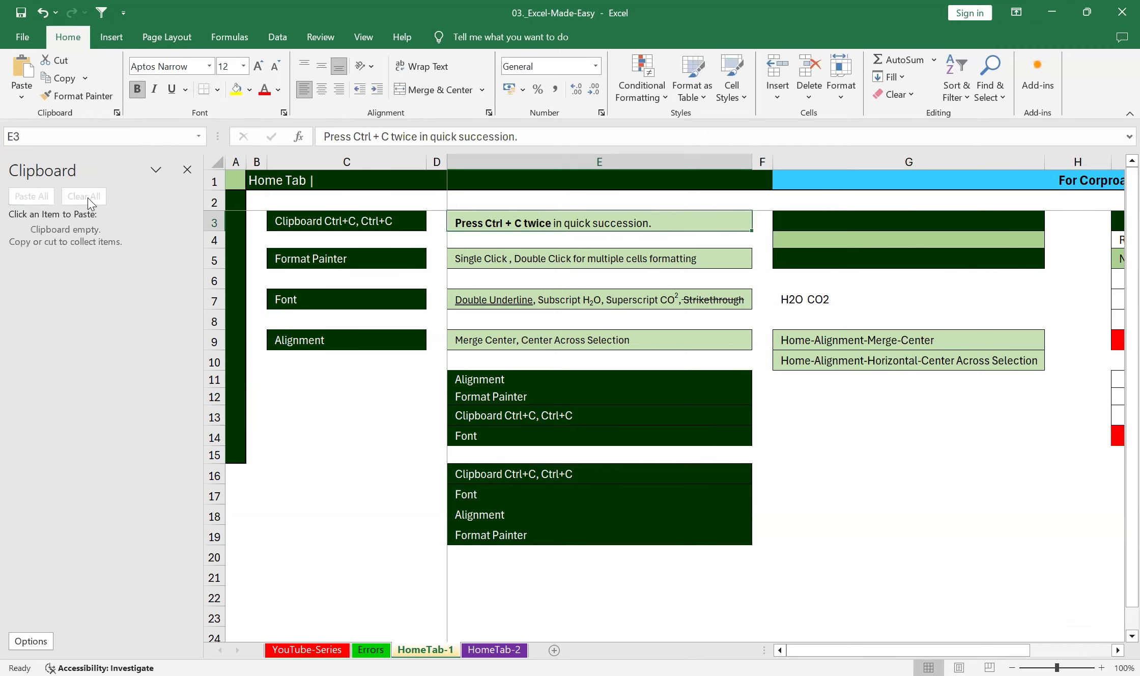
{"action": "left_click", "coordinate": [188, 171]}
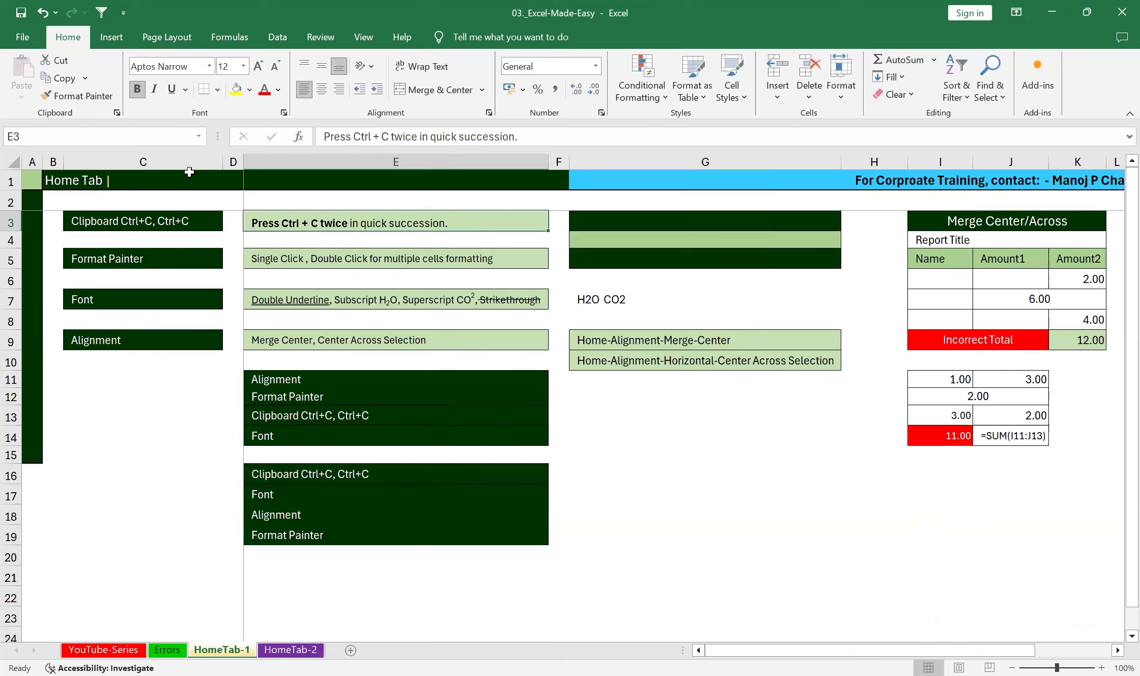
Copy the formatting of cell E3 onto the Alignment cell E11 with Format Painter.
{"action": "left_click", "coordinate": [181, 224]}
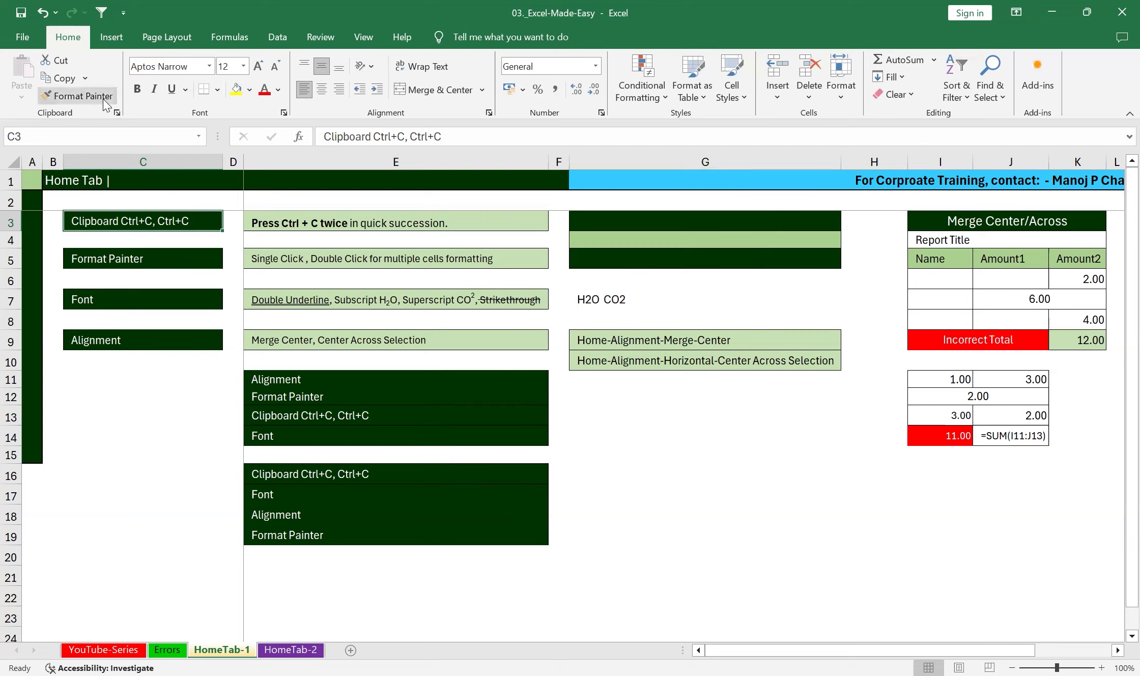
{"action": "left_click", "coordinate": [680, 451]}
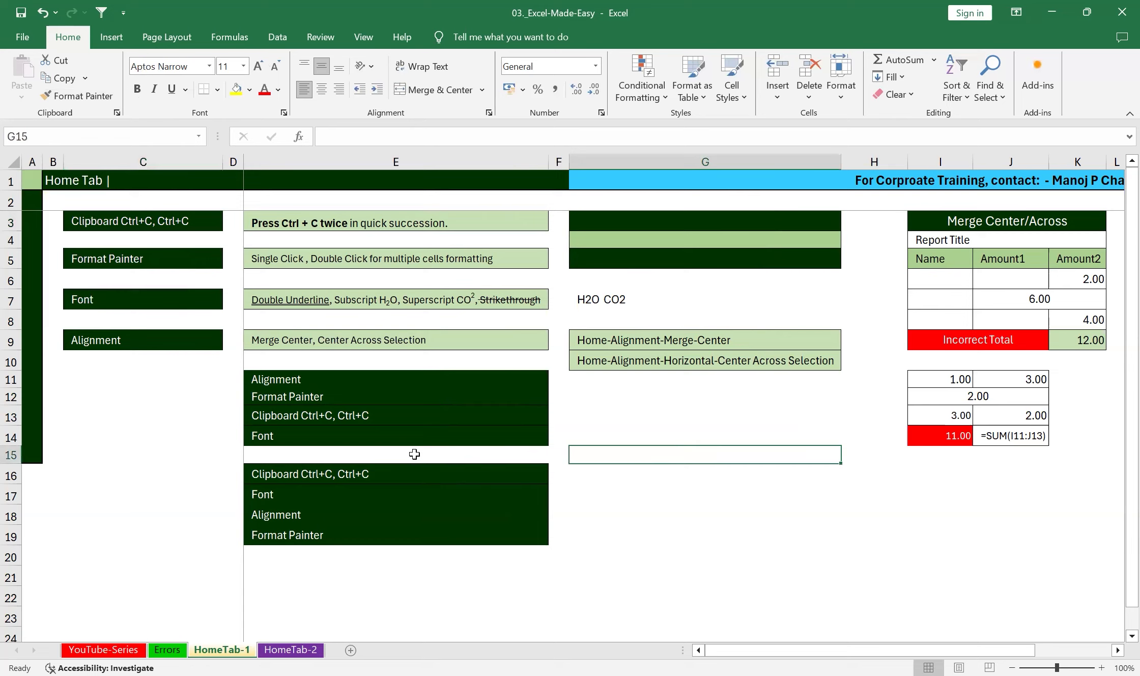
{"action": "left_click", "coordinate": [309, 220]}
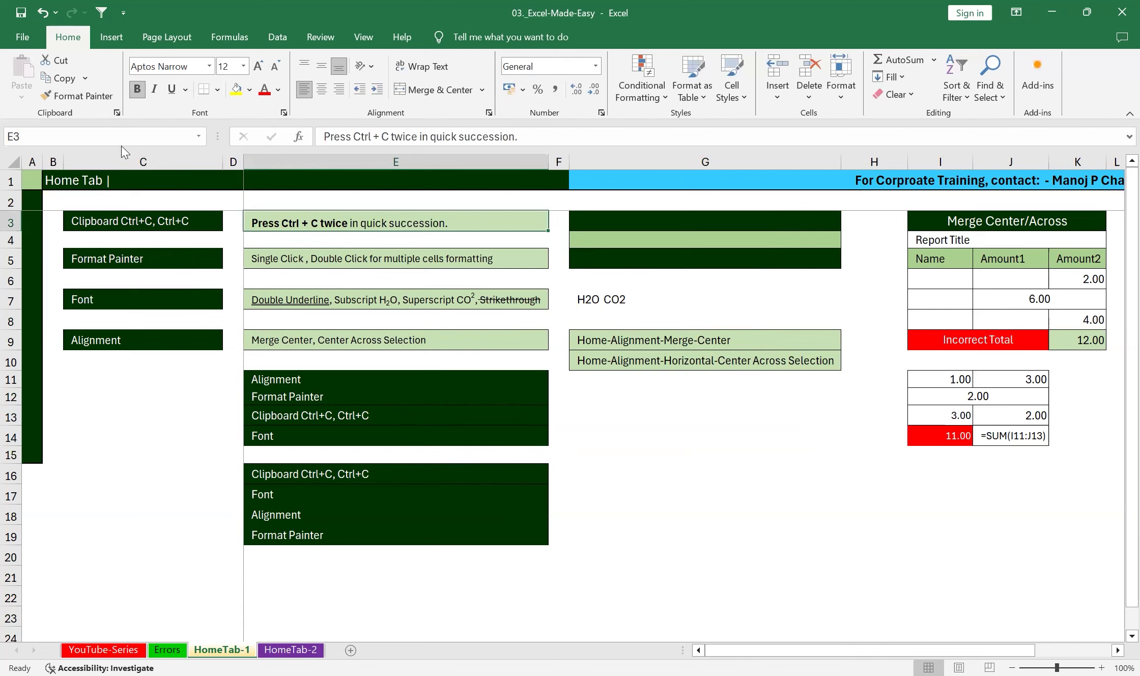
{"action": "left_click", "coordinate": [79, 96]}
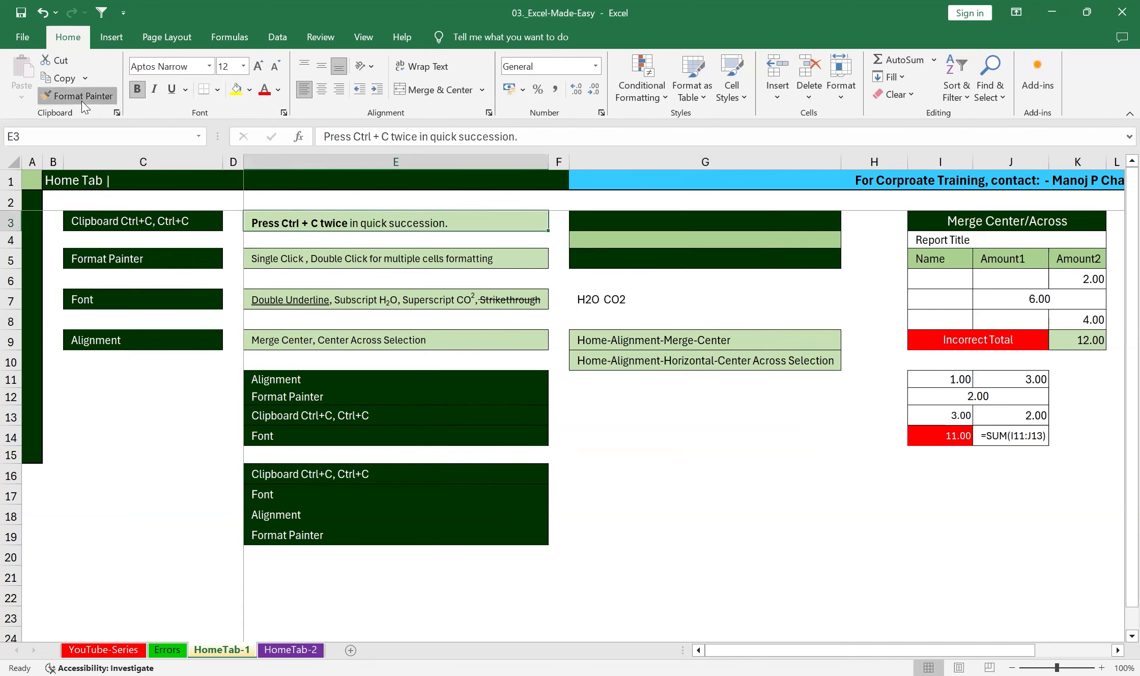
{"action": "left_click", "coordinate": [275, 380]}
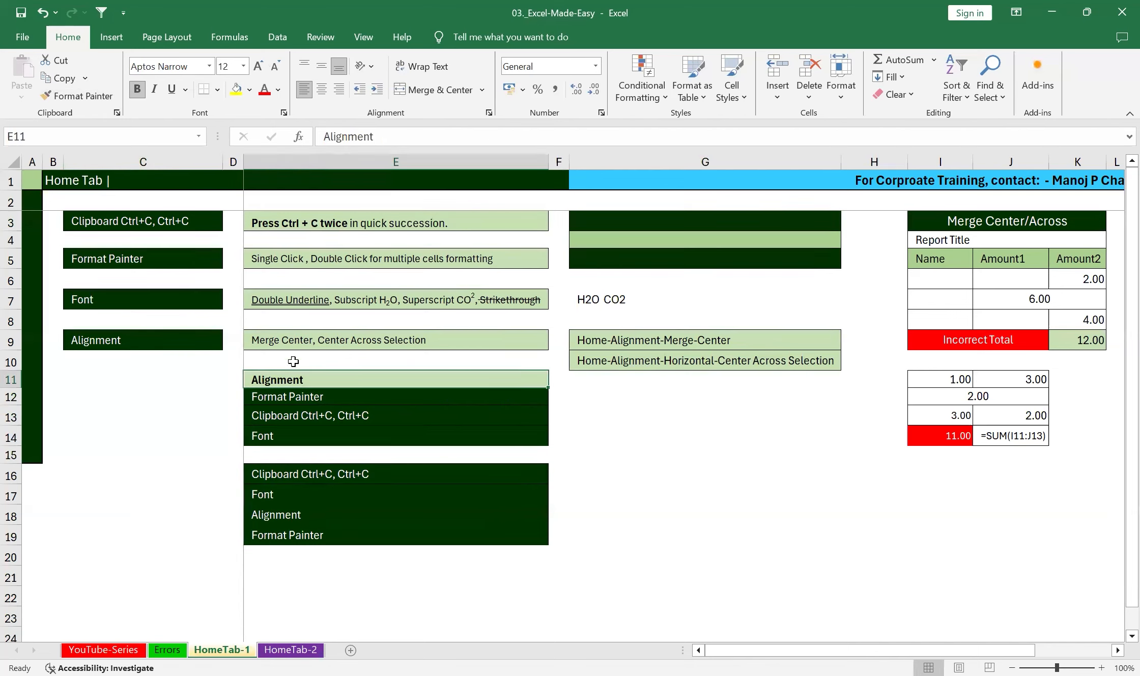
Use Format Painter to apply the formatting of E7 to E13, and that of E13 to the Alignment cell E18.
{"action": "left_click", "coordinate": [311, 299]}
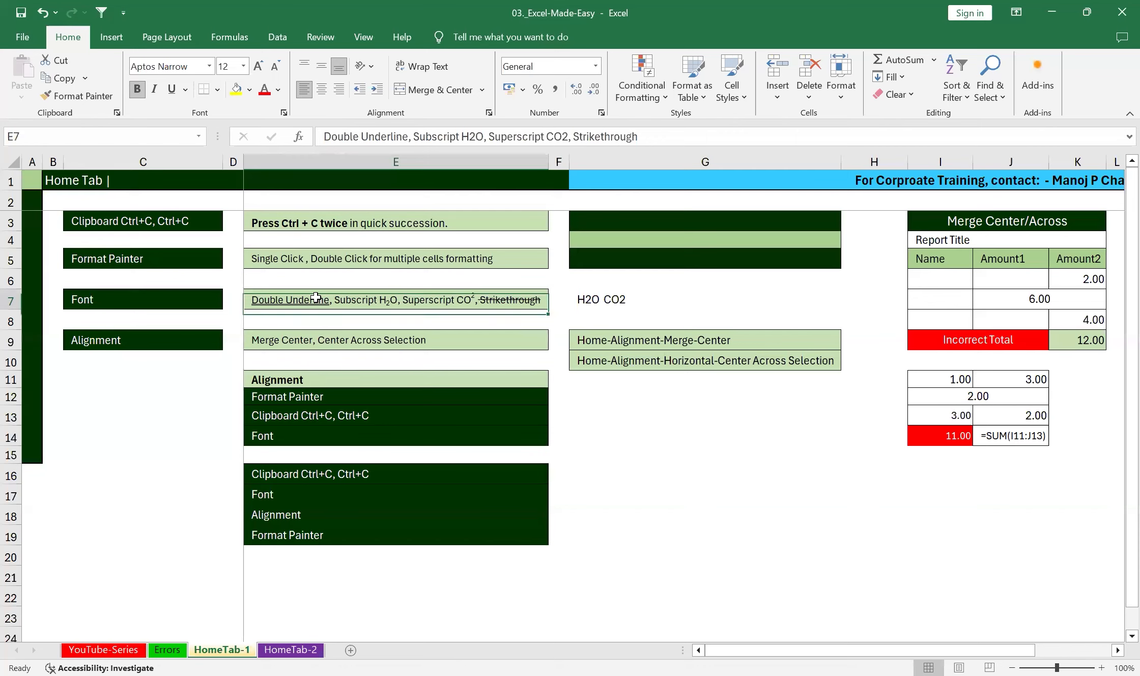
{"action": "left_click", "coordinate": [84, 96]}
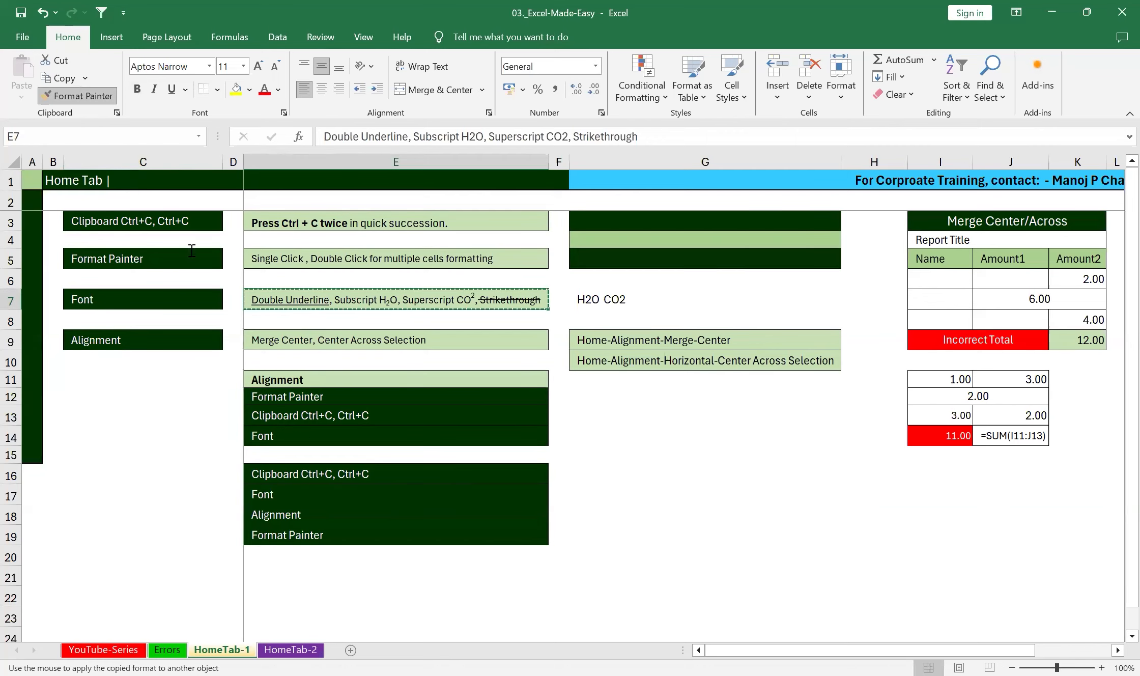
{"action": "left_click", "coordinate": [267, 415]}
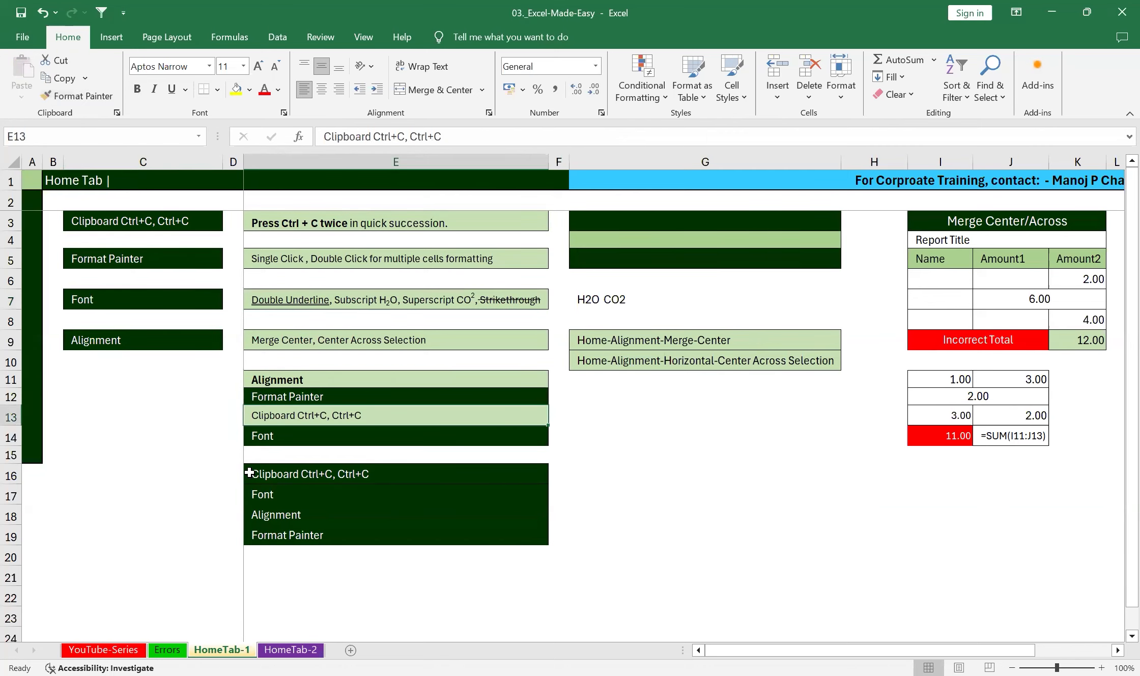
{"action": "double_click", "coordinate": [82, 96]}
{"action": "left_click", "coordinate": [262, 513]}
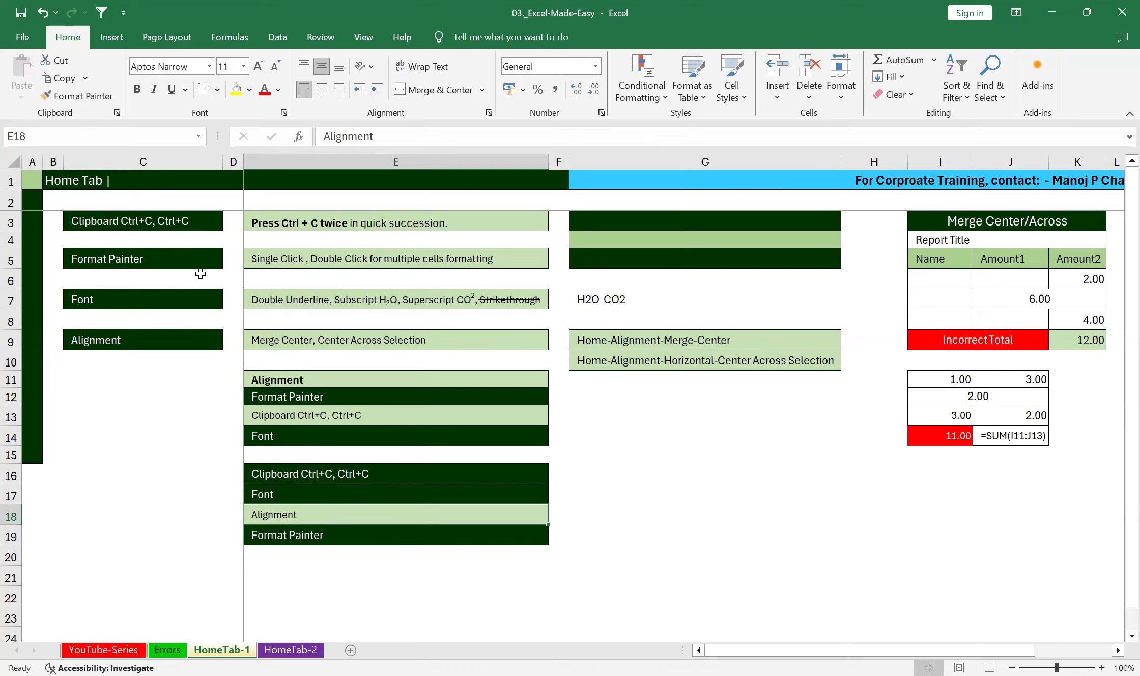
Apply the dark green formatting of G3 to cells G9, G12, G14, G16, G19 and G17 using a locked Format Painter.
{"action": "left_click", "coordinate": [646, 220]}
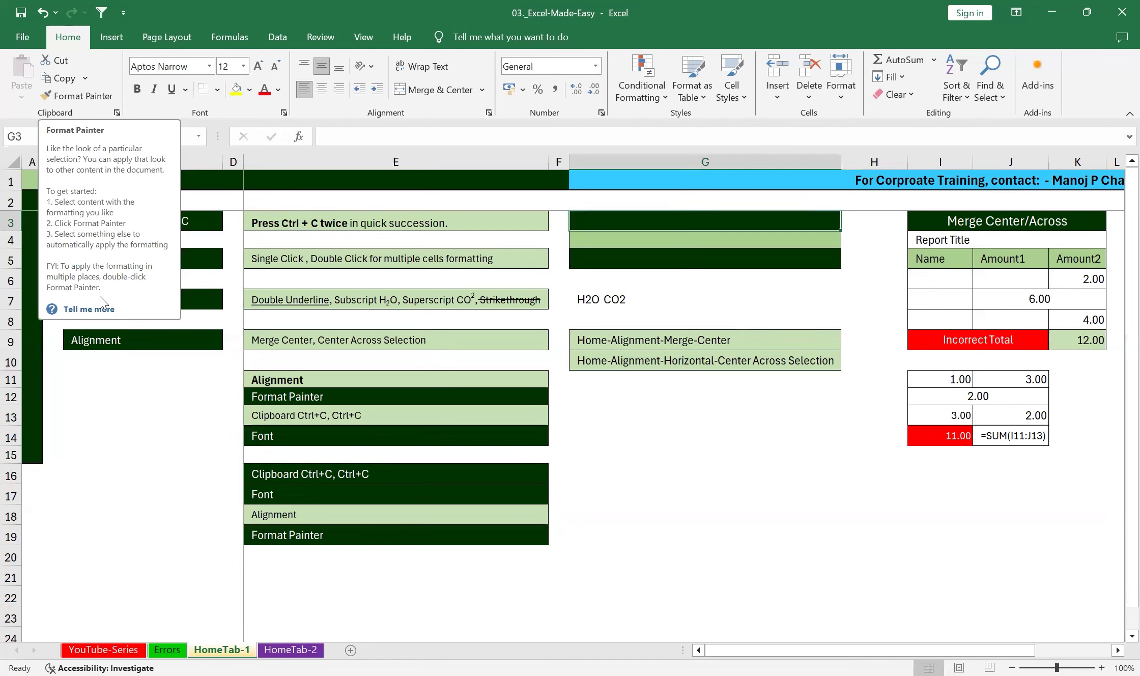
{"action": "left_click", "coordinate": [84, 97]}
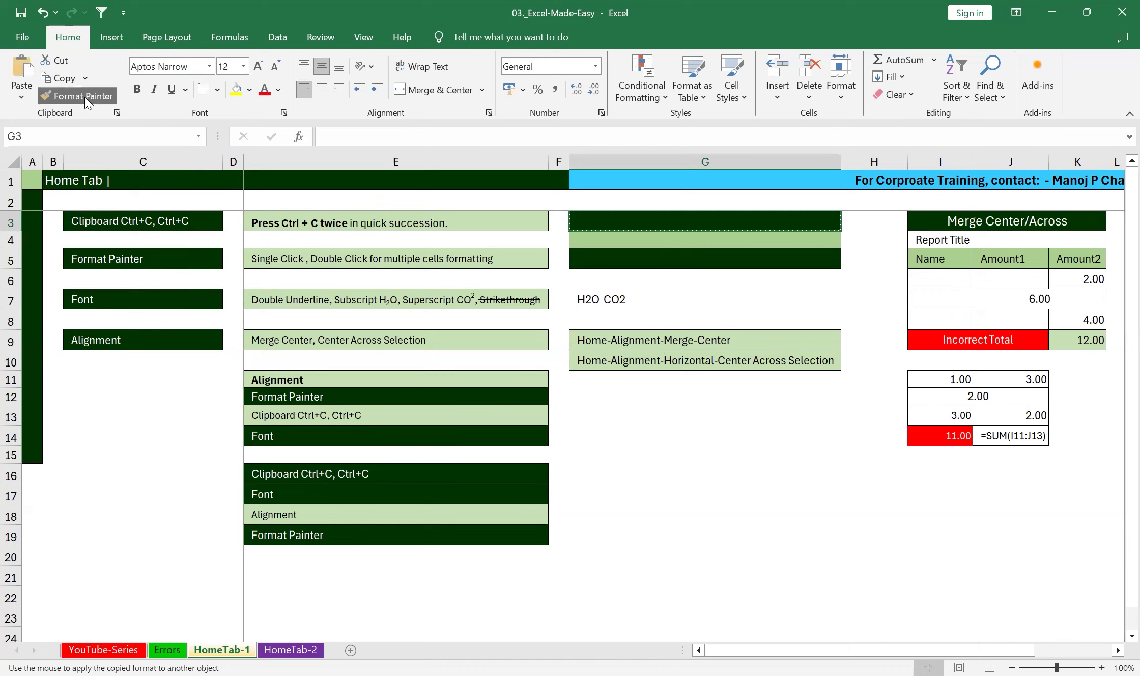
{"action": "left_click", "coordinate": [647, 338]}
{"action": "left_click", "coordinate": [654, 397]}
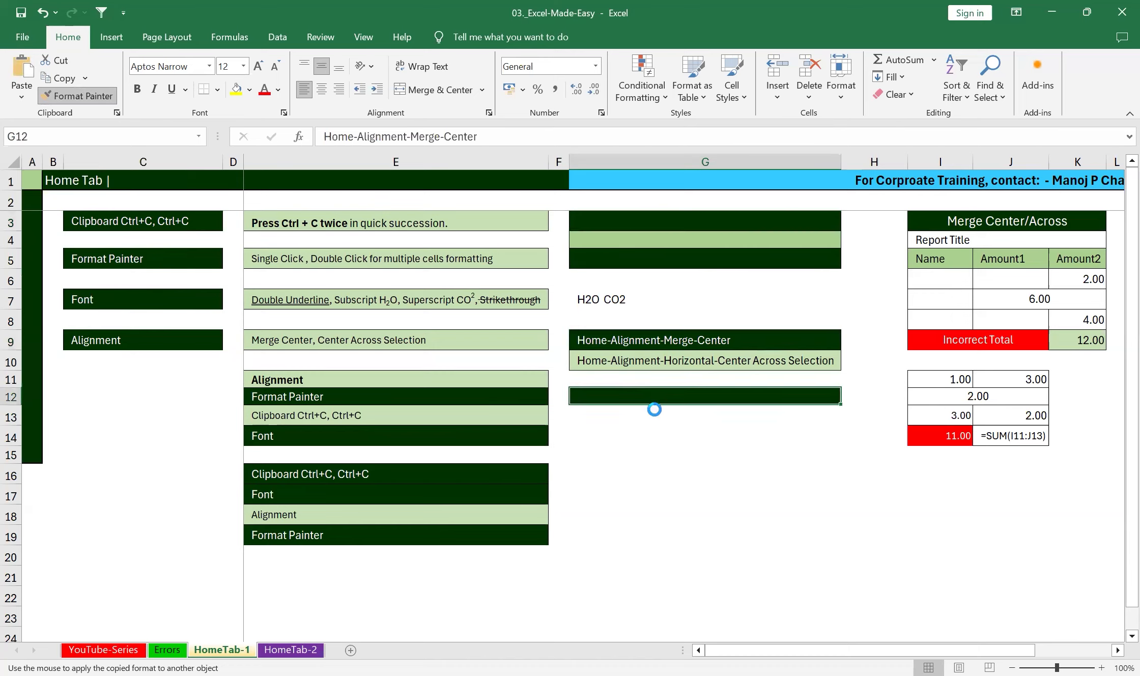
{"action": "left_click", "coordinate": [648, 432]}
{"action": "left_click", "coordinate": [644, 472]}
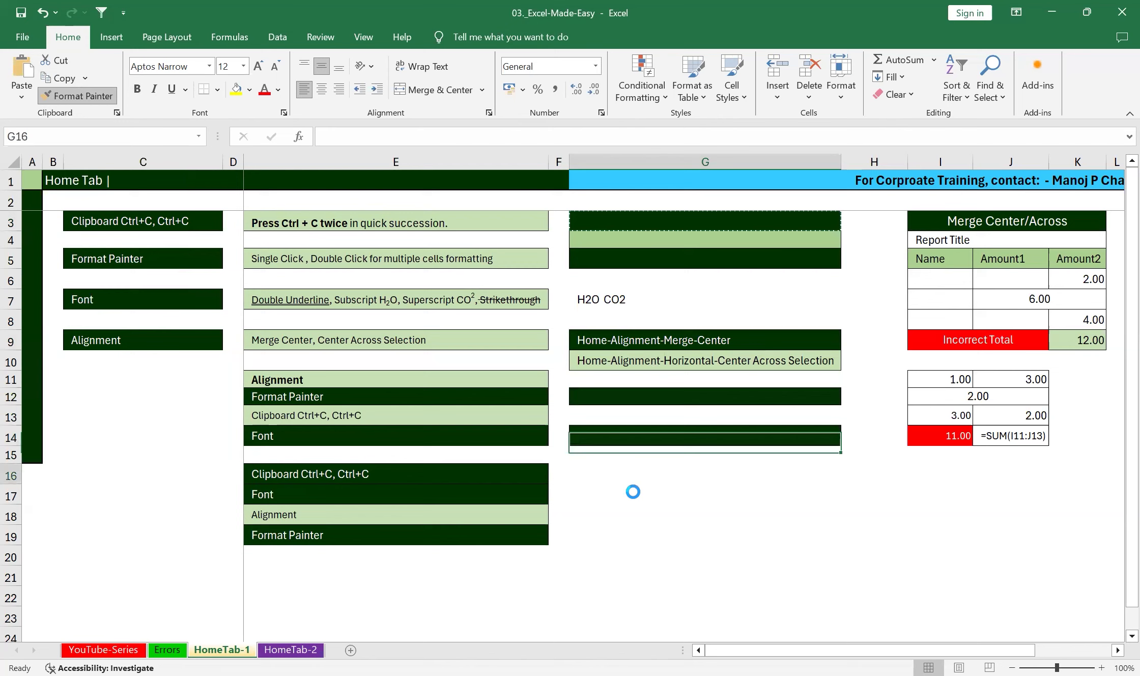
{"action": "left_click", "coordinate": [610, 529]}
{"action": "left_click", "coordinate": [610, 496]}
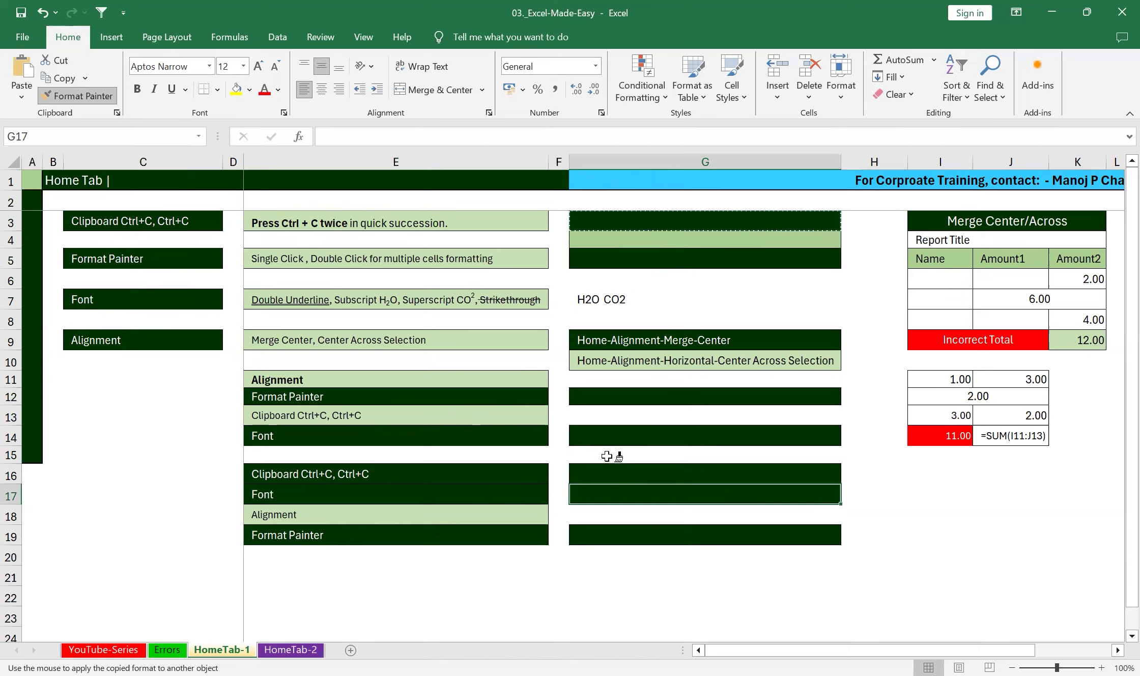
{"action": "key", "text": "Escape"}
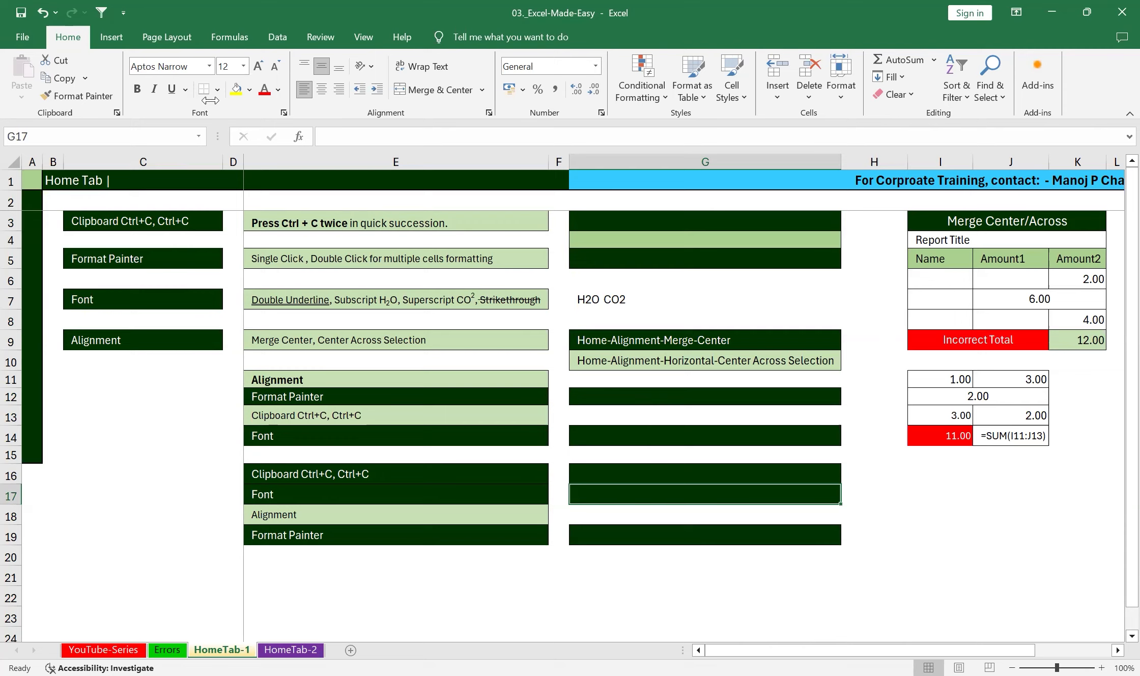
Merge and center "Report Title" across I4:K4 in the Merge Center/Across table.
{"action": "left_click", "coordinate": [1117, 652]}
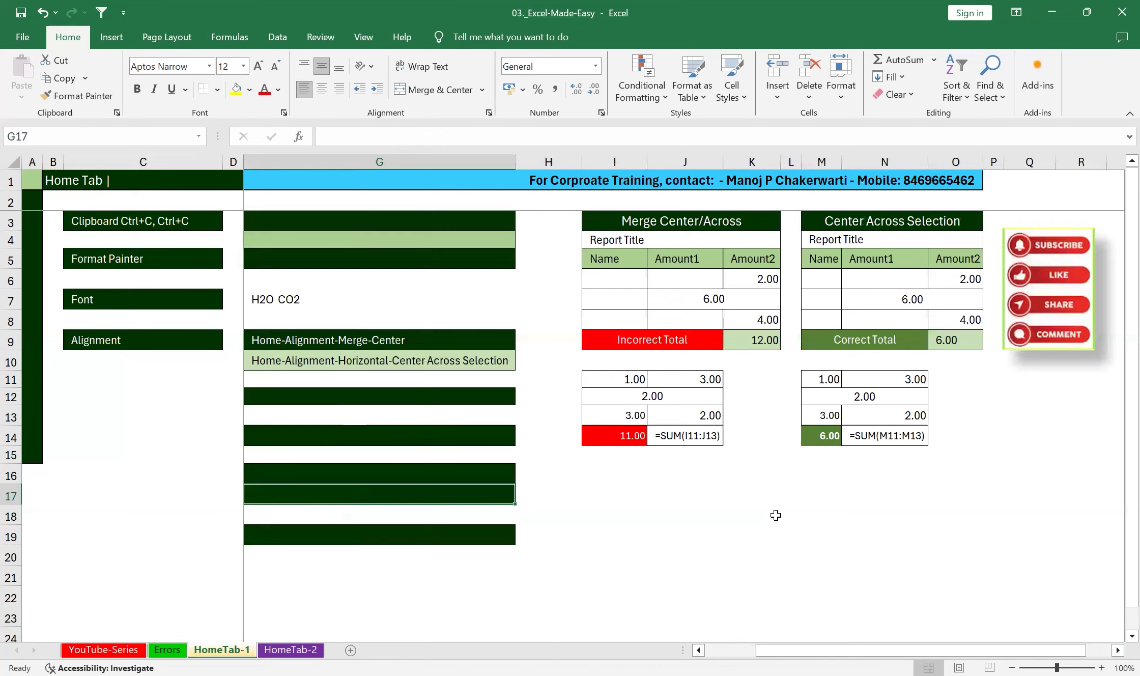
{"action": "left_click", "coordinate": [669, 226]}
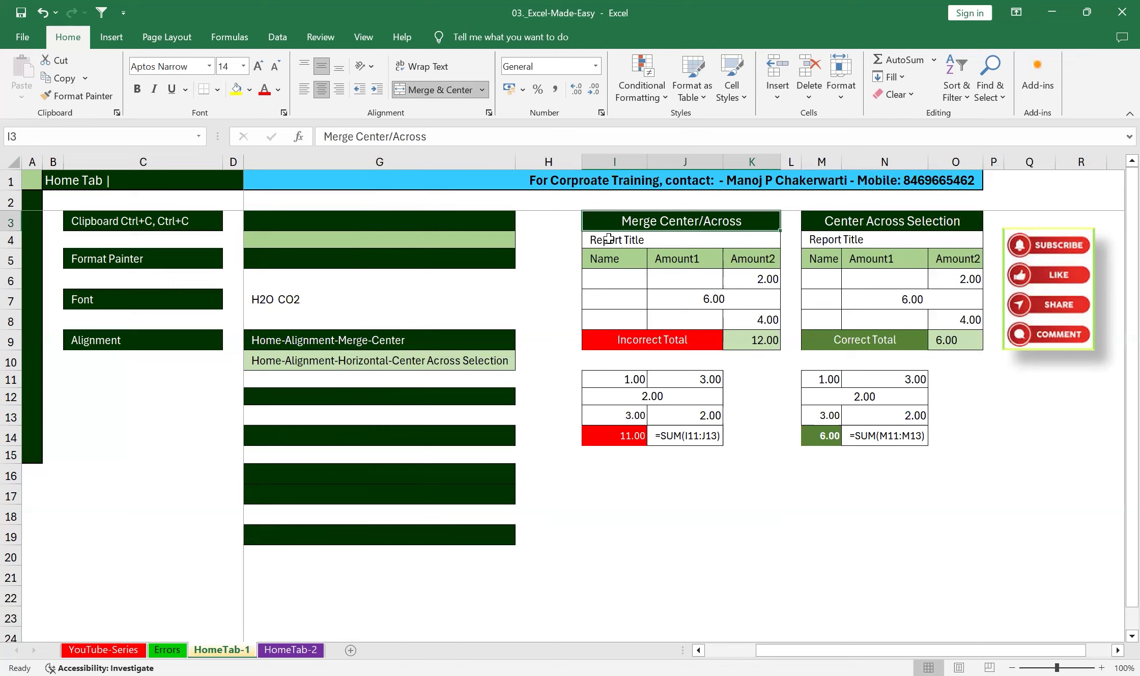
{"action": "left_click_drag", "start_coordinate": [605, 257], "coordinate": [741, 268]}
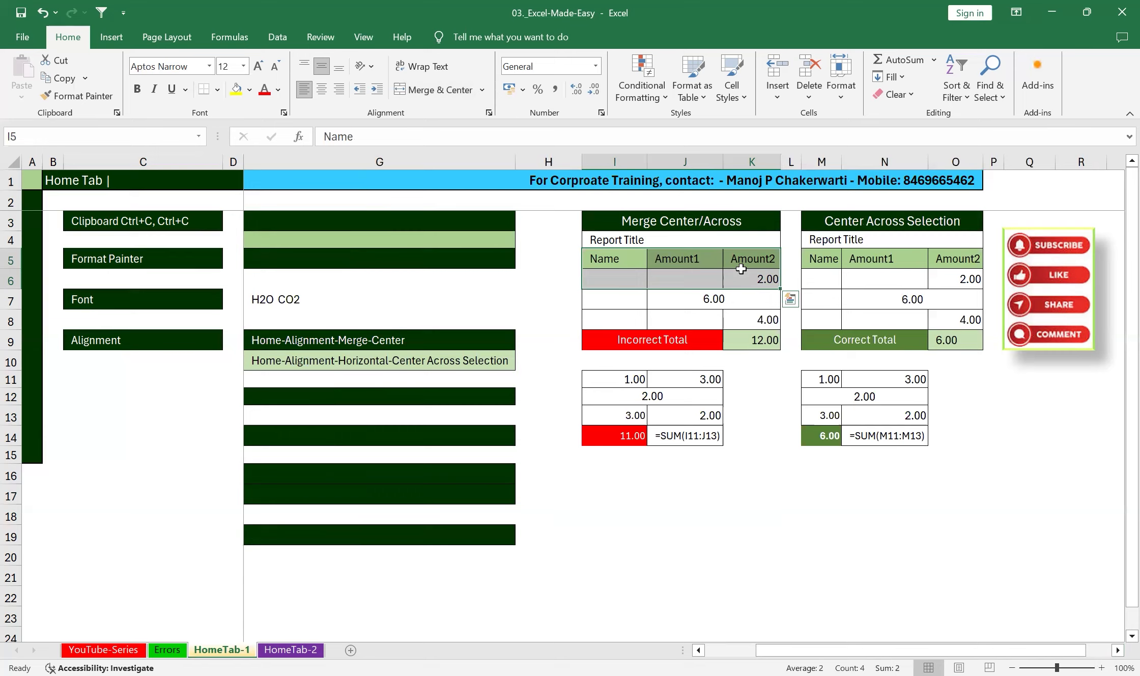
{"action": "left_click", "coordinate": [623, 241]}
{"action": "left_click_drag", "start_coordinate": [598, 239], "coordinate": [764, 247]}
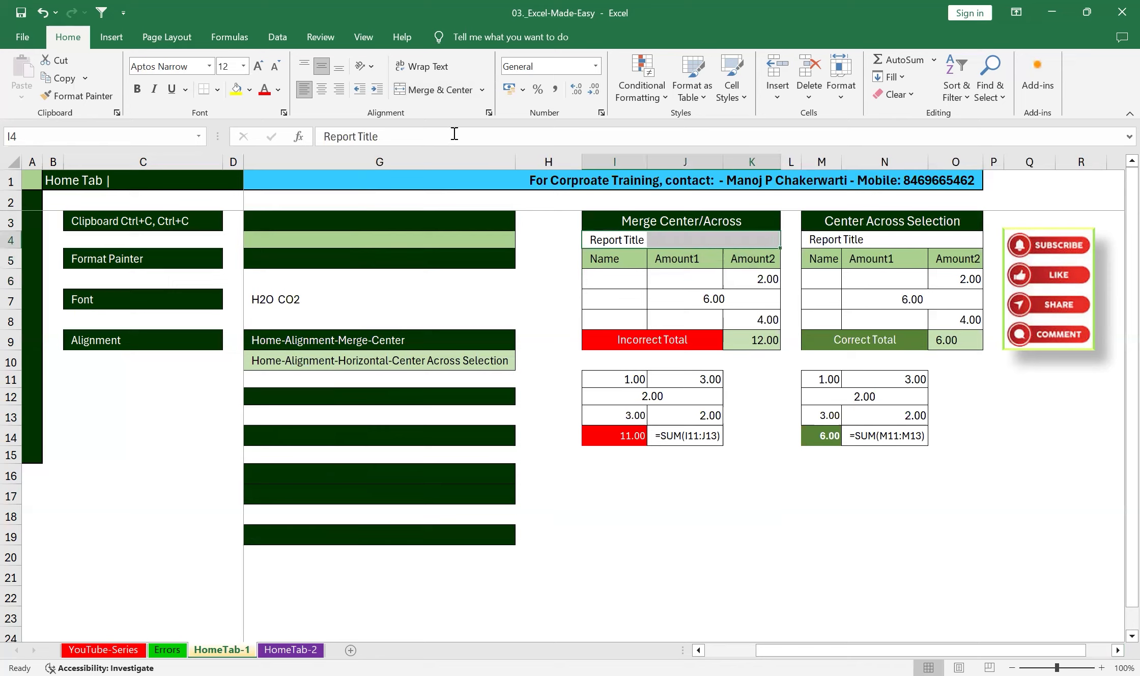
{"action": "left_click", "coordinate": [433, 90]}
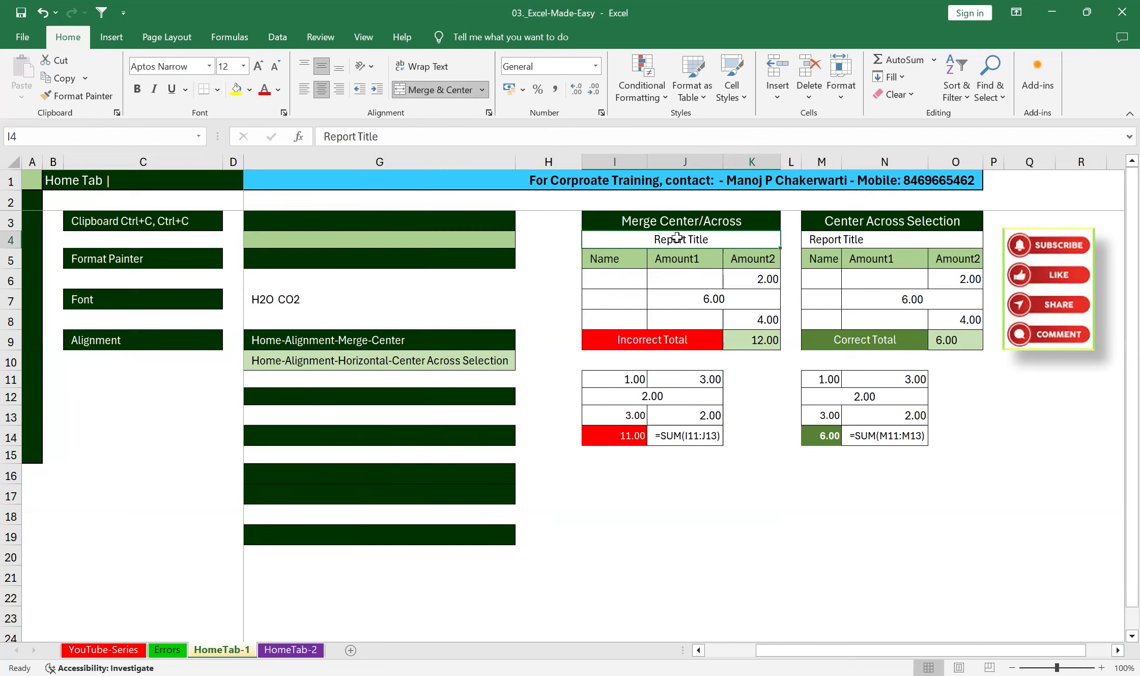
Test how a selection down column I from the merged Report Title to row 8 behaves.
{"action": "left_click_drag", "start_coordinate": [621, 240], "coordinate": [628, 321]}
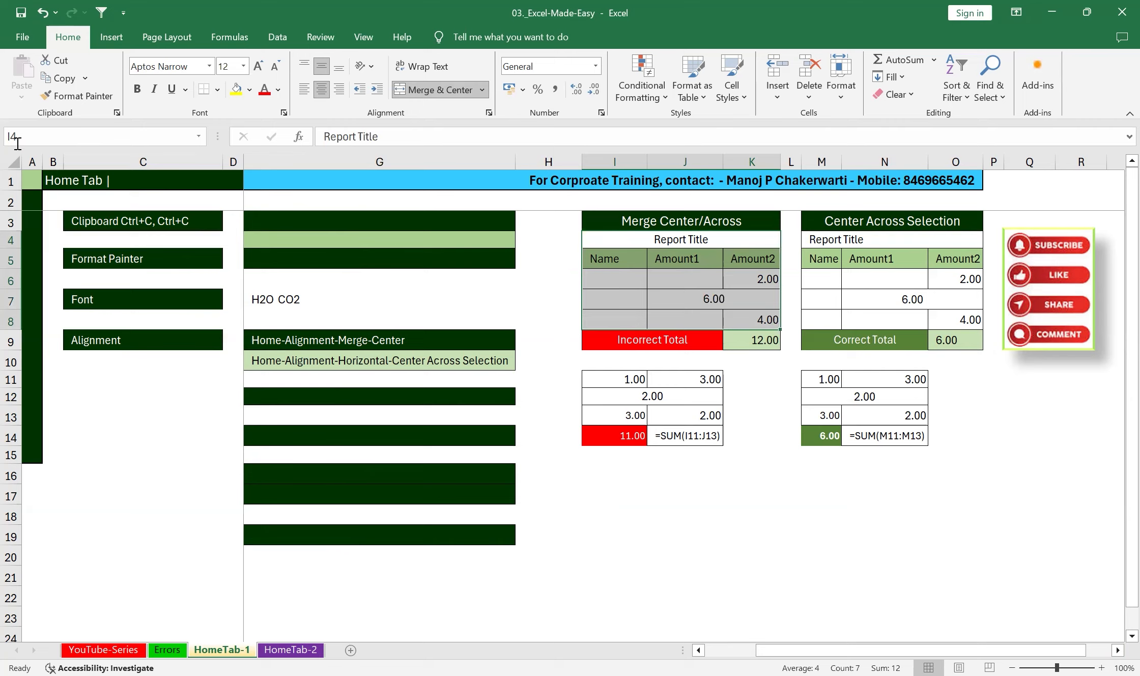
{"action": "left_click", "coordinate": [790, 240]}
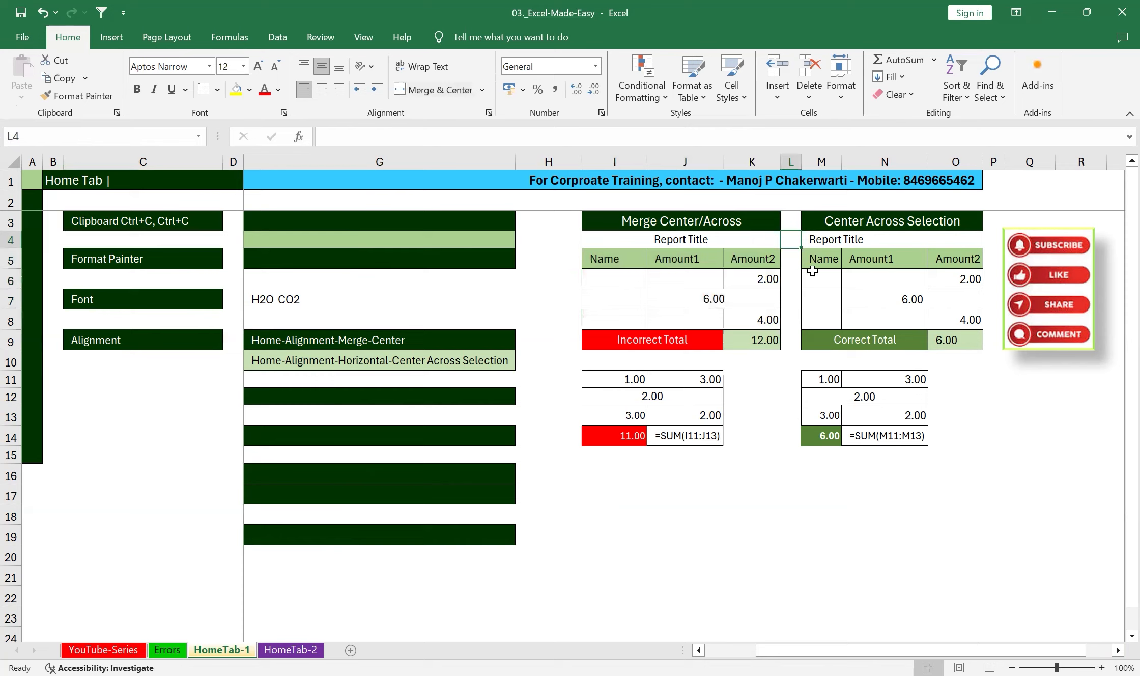
{"action": "left_click", "coordinate": [768, 239]}
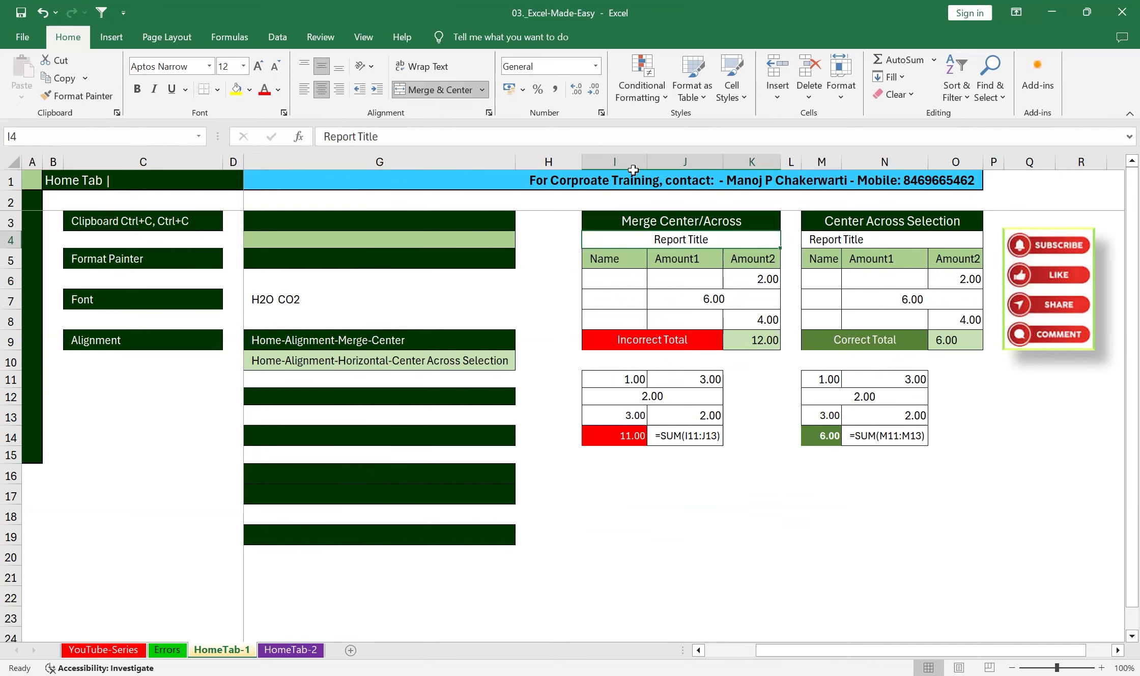
{"action": "left_click_drag", "start_coordinate": [623, 240], "coordinate": [626, 316]}
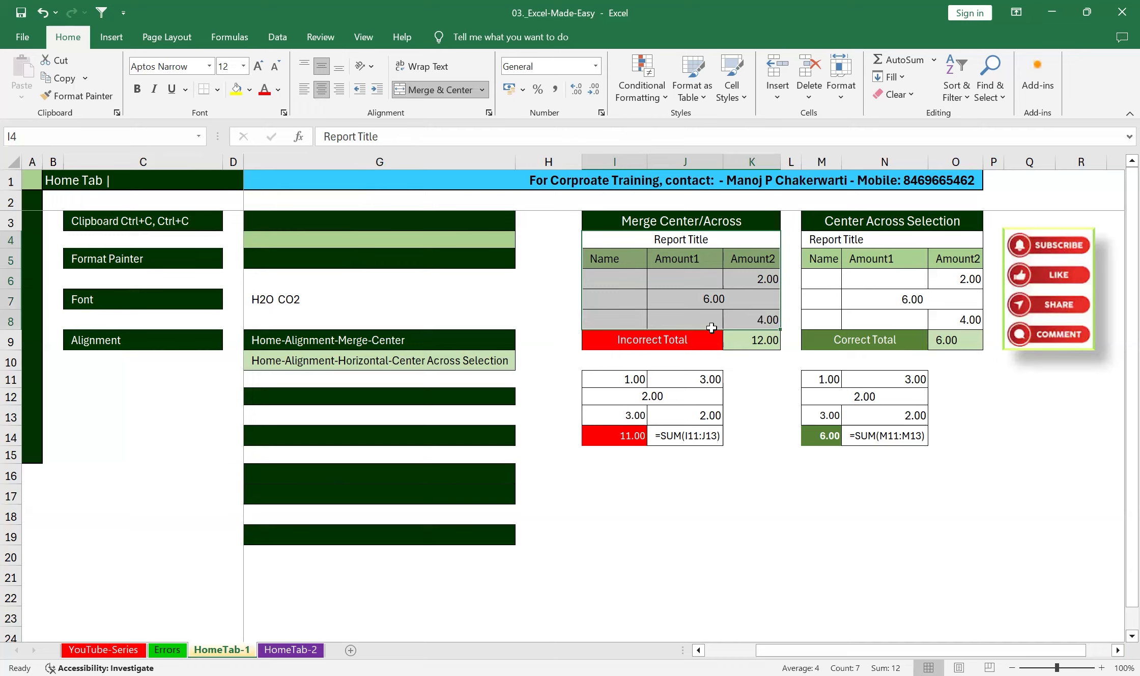
{"action": "left_click", "coordinate": [736, 260]}
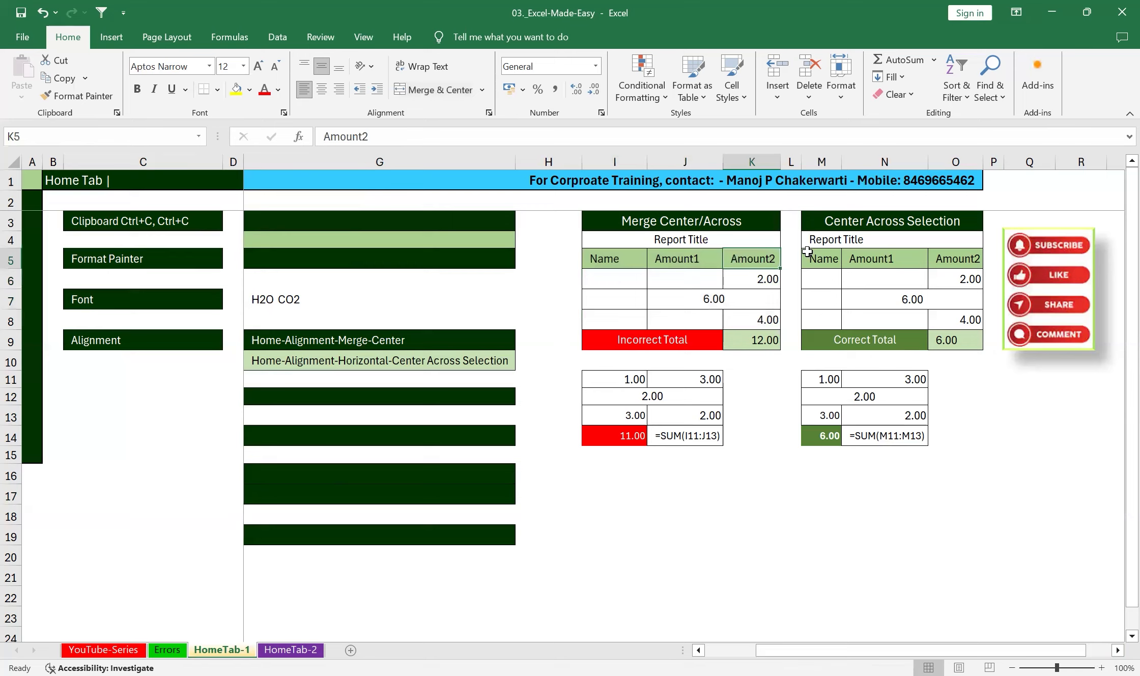
Remove the indented left alignment from the Report Title in M4 and unmerge M4:O4 in the Center Across Selection table.
{"action": "left_click", "coordinate": [697, 239]}
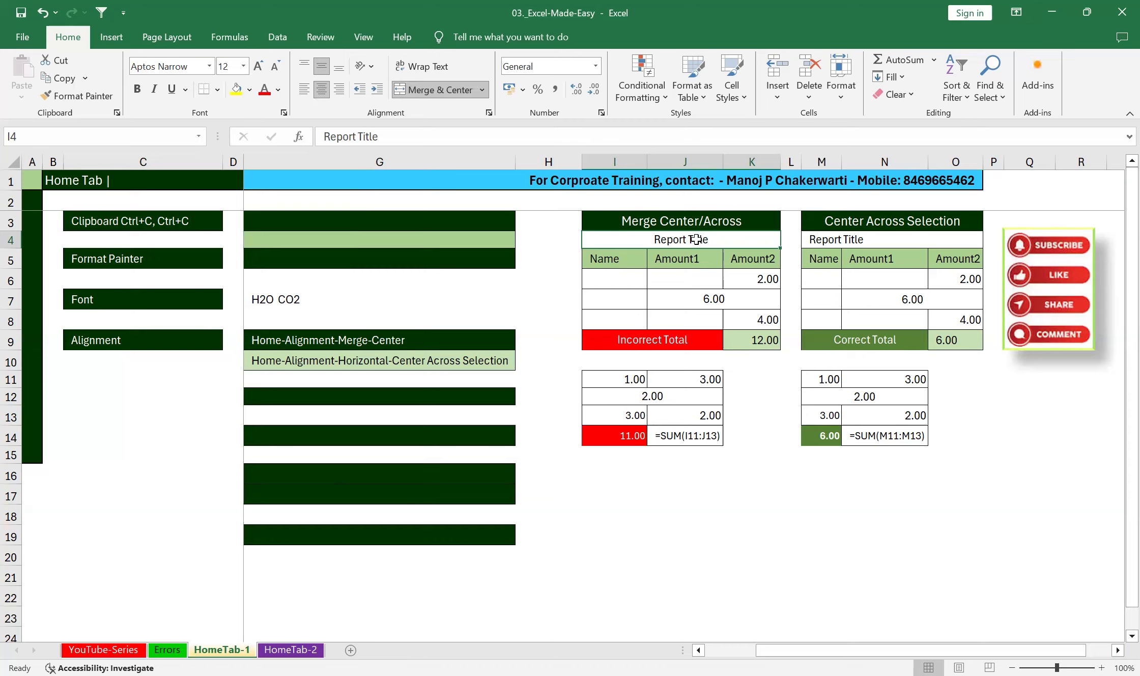
{"action": "left_click", "coordinate": [816, 241]}
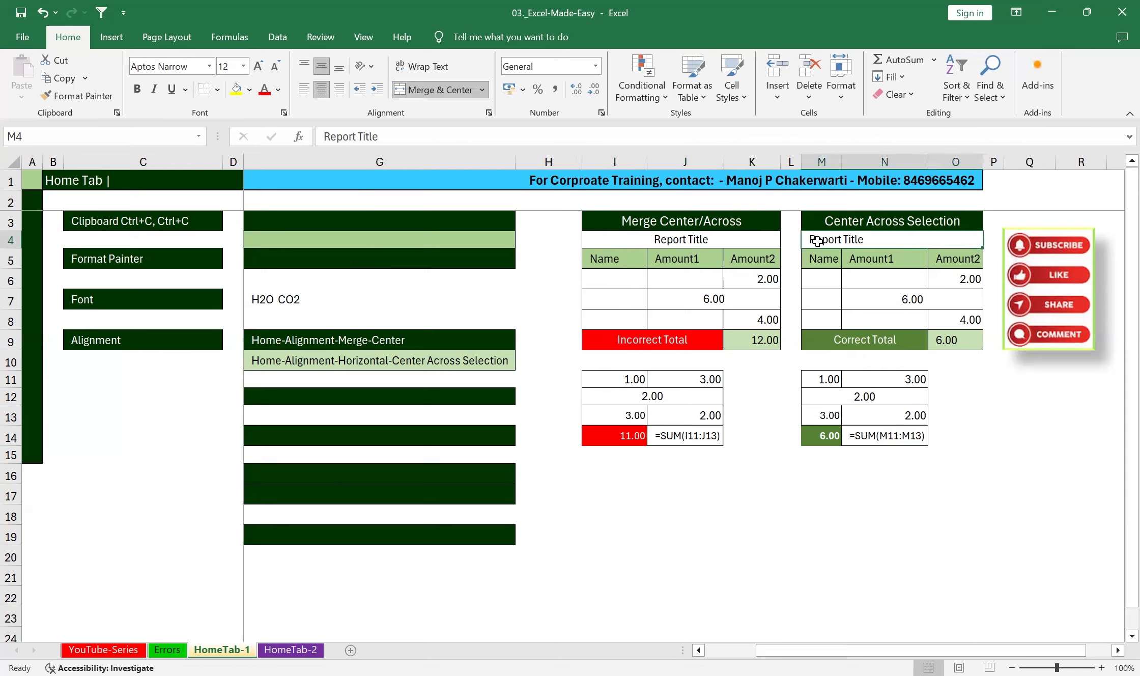
{"action": "left_click", "coordinate": [306, 93]}
{"action": "left_click_drag", "start_coordinate": [825, 239], "coordinate": [951, 338]}
{"action": "left_click", "coordinate": [826, 239]}
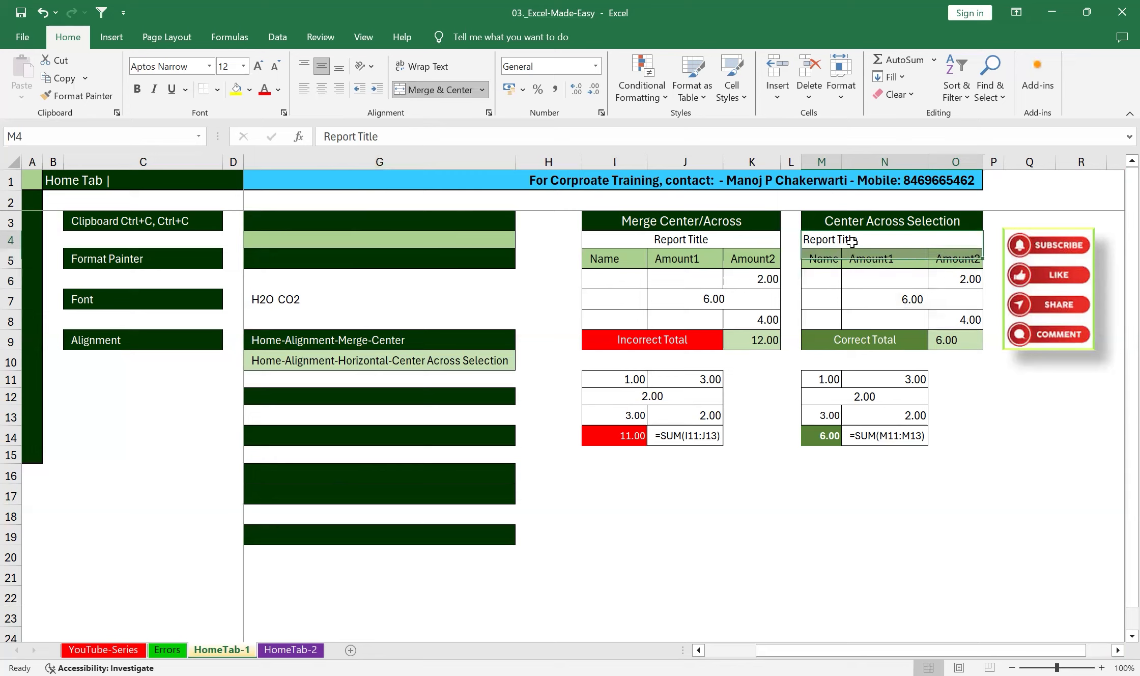
{"action": "key", "text": "shift+Right"}
{"action": "key", "text": "shift+Right"}
{"action": "left_click", "coordinate": [483, 89]}
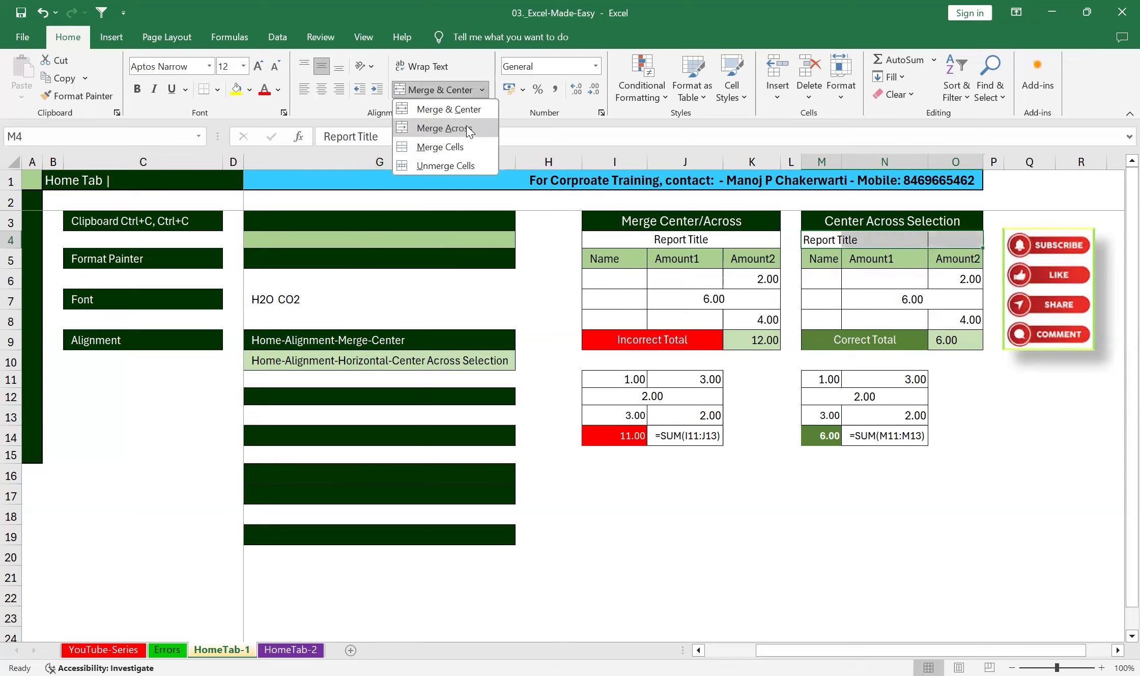
{"action": "left_click", "coordinate": [449, 166]}
Test selecting rows 4 to 8 in each of the columns M, N and O separately.
{"action": "left_click_drag", "start_coordinate": [823, 239], "coordinate": [829, 320]}
{"action": "left_click_drag", "start_coordinate": [873, 243], "coordinate": [886, 320]}
{"action": "left_click_drag", "start_coordinate": [941, 239], "coordinate": [947, 321]}
Merge and center Report Title across M4:O4 and test a selection from it down column M to row 8.
{"action": "left_click_drag", "start_coordinate": [823, 244], "coordinate": [951, 240]}
{"action": "left_click", "coordinate": [443, 90]}
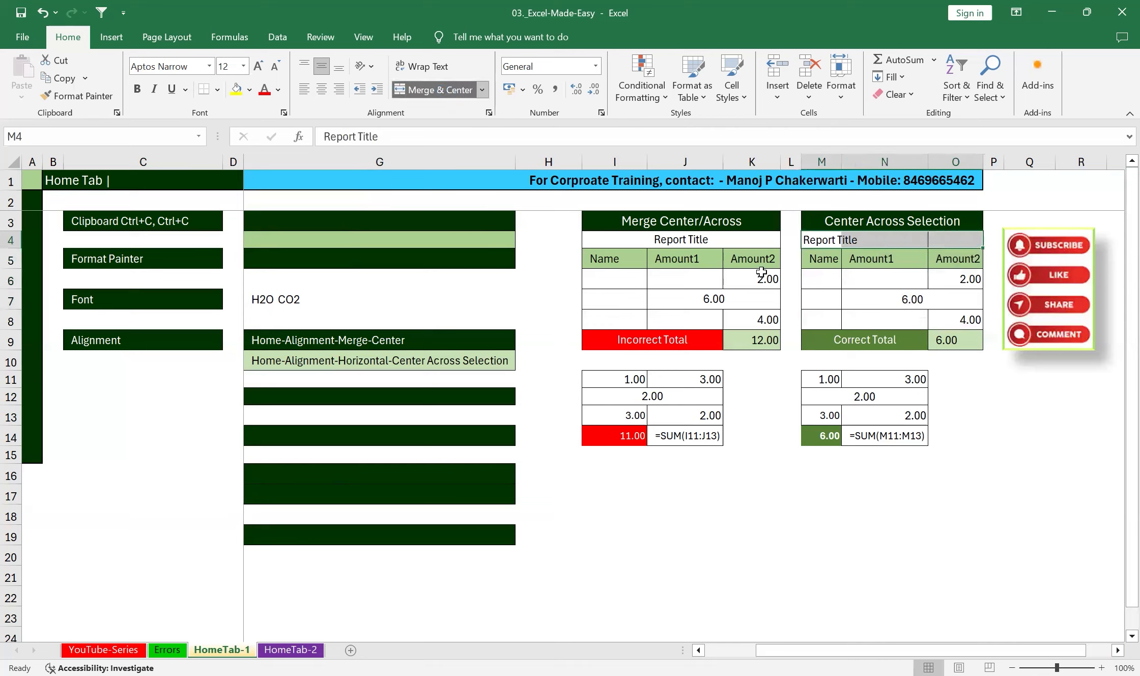
{"action": "left_click_drag", "start_coordinate": [821, 242], "coordinate": [826, 323]}
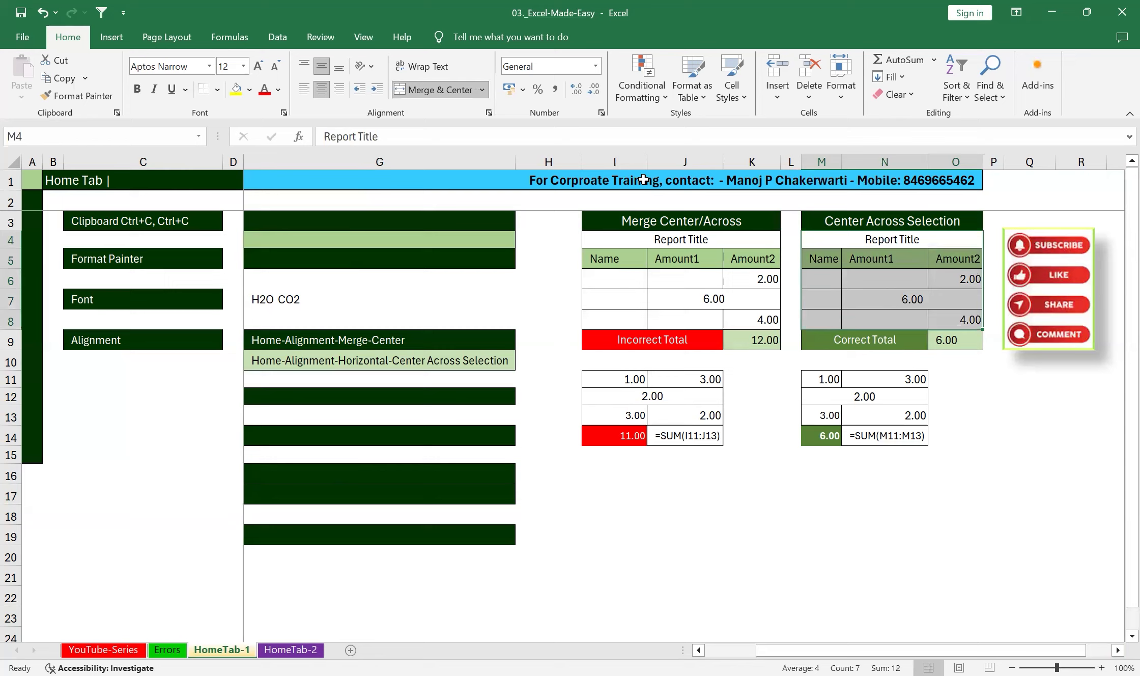
Unmerge the cells in M4:O8 and widen column M so that Report Title fits.
{"action": "left_click", "coordinate": [483, 90]}
{"action": "left_click", "coordinate": [475, 168]}
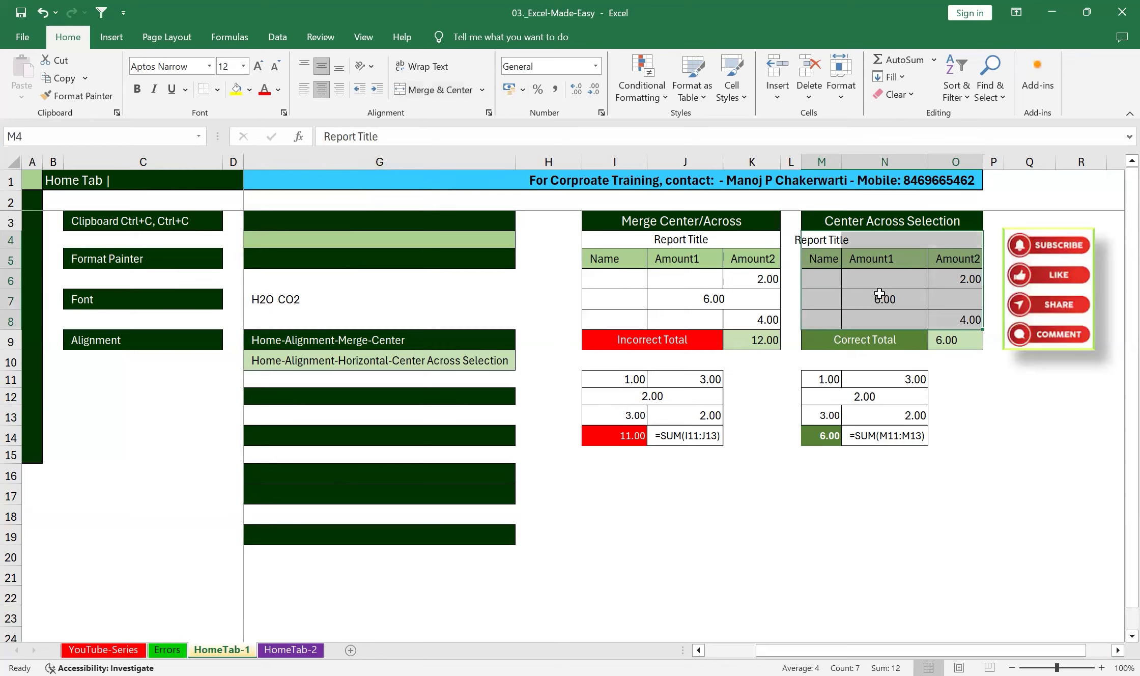
{"action": "left_click", "coordinate": [895, 271]}
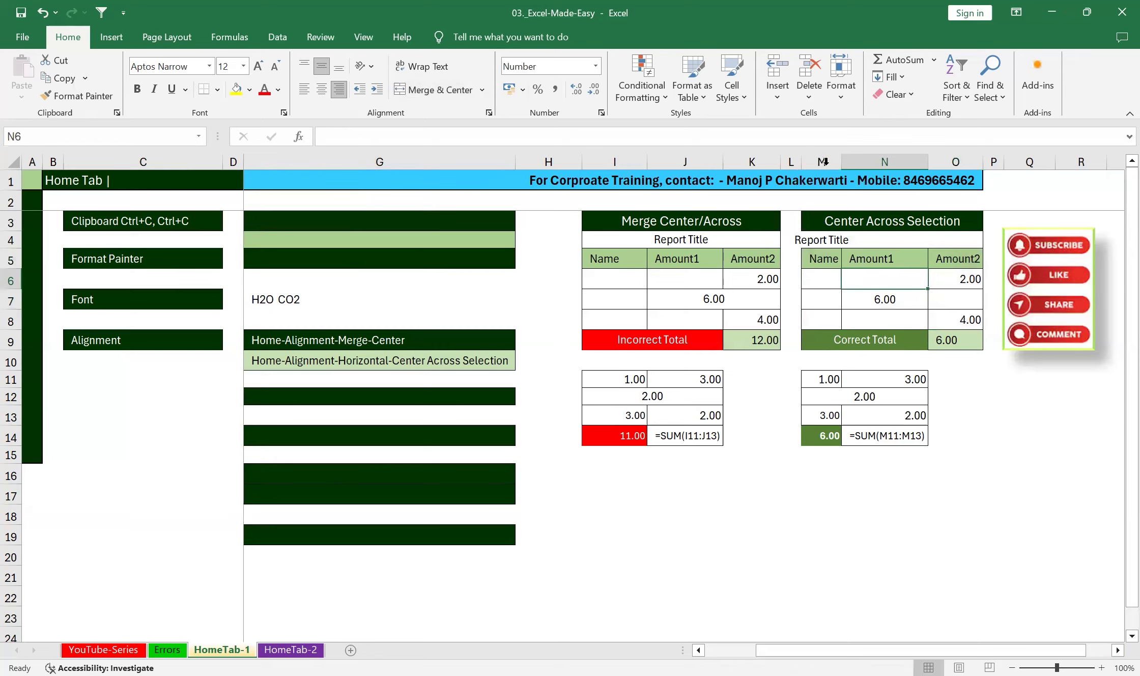
{"action": "left_click_drag", "start_coordinate": [840, 163], "coordinate": [860, 162]}
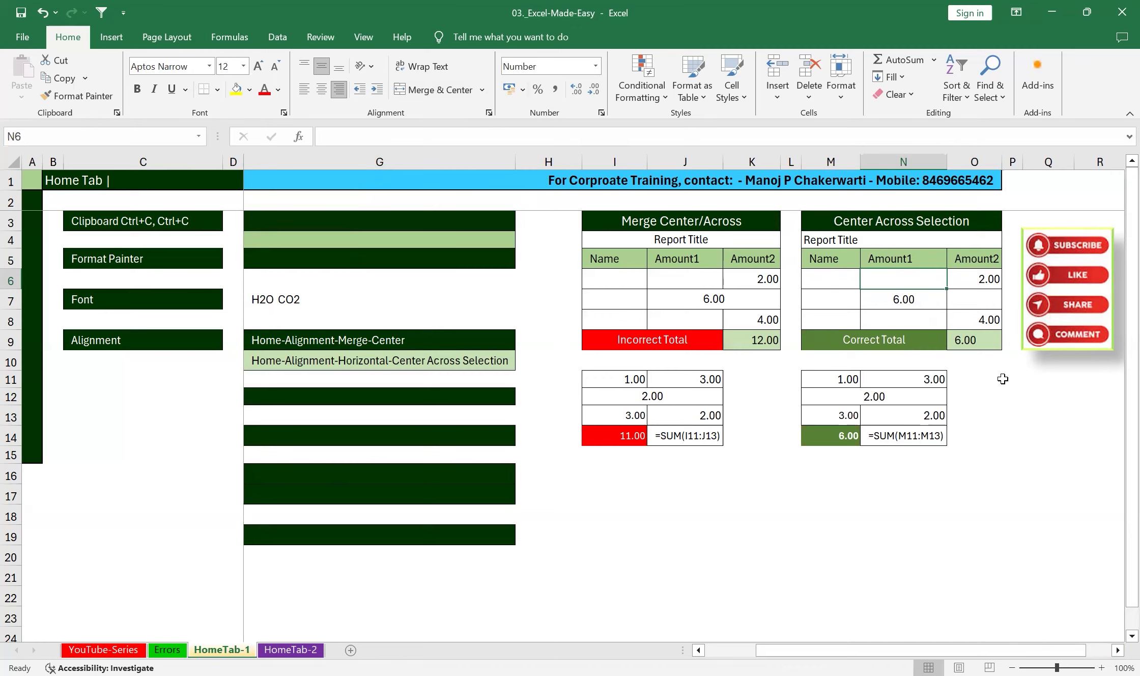
Set the horizontal alignment of M4:O4 to Center Across Selection in the Format Cells alignment settings.
{"action": "left_click", "coordinate": [821, 240]}
{"action": "left_click_drag", "start_coordinate": [821, 240], "coordinate": [957, 243]}
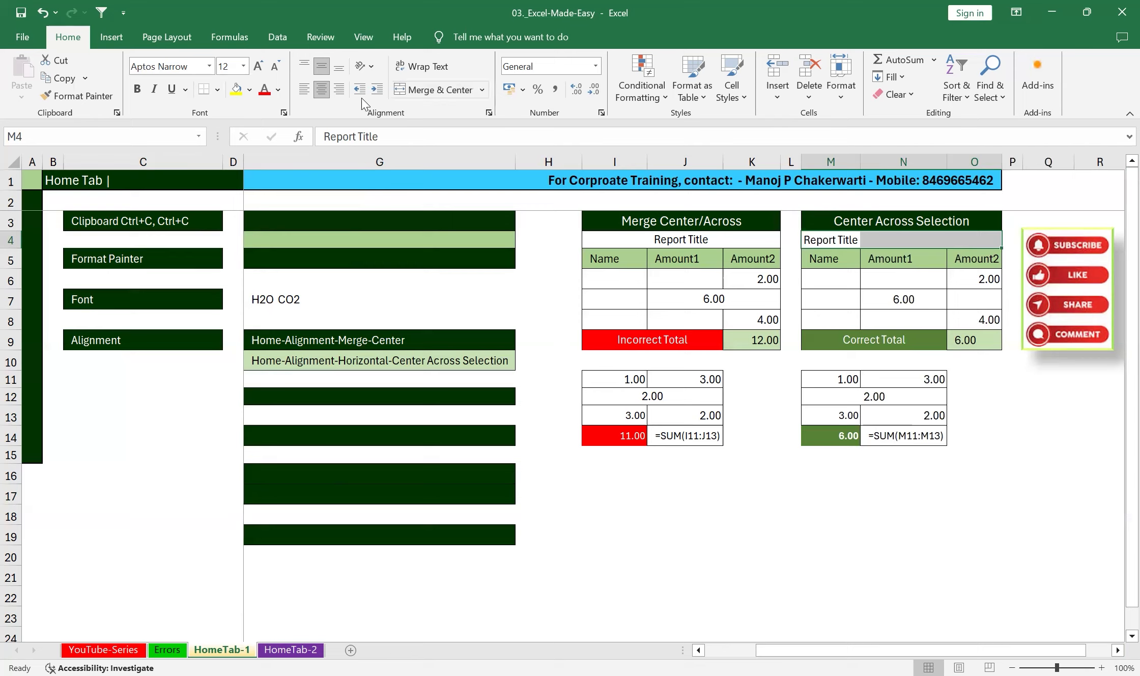
{"action": "left_click", "coordinate": [489, 113]}
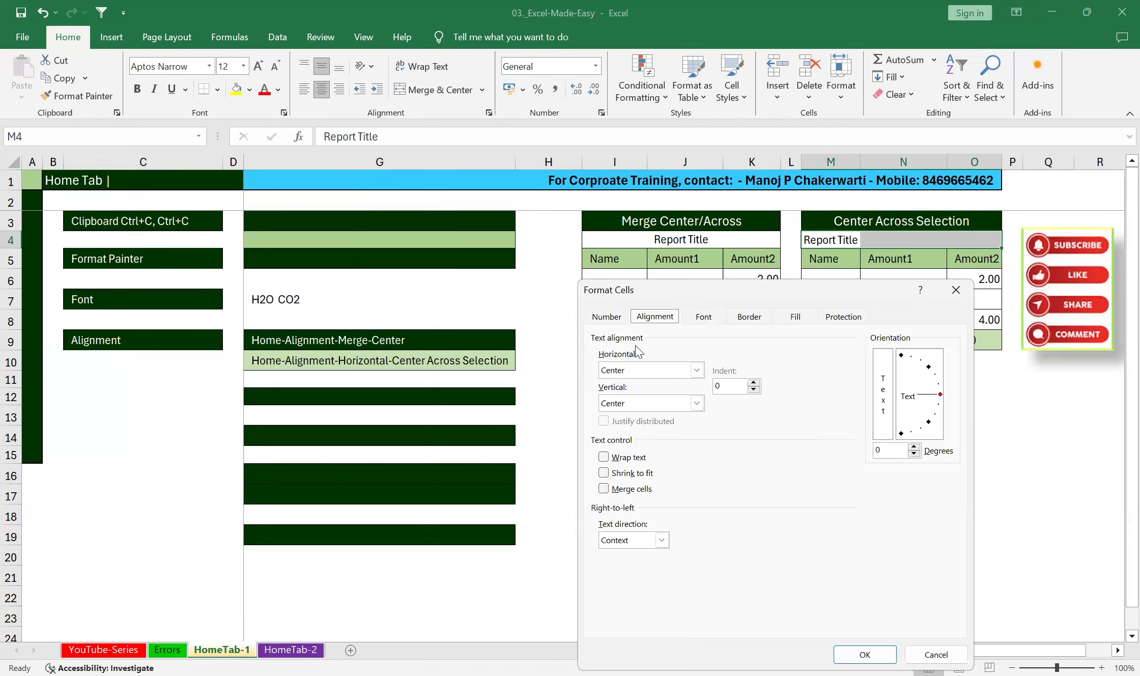
{"action": "left_click", "coordinate": [696, 371]}
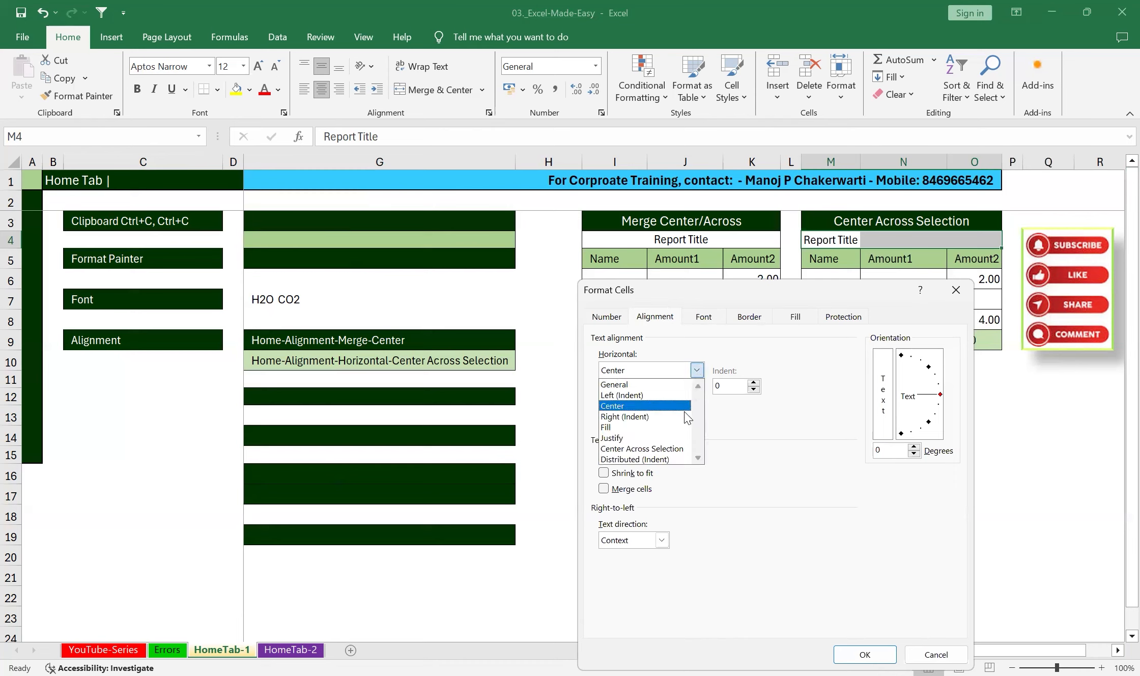
{"action": "left_click", "coordinate": [679, 449]}
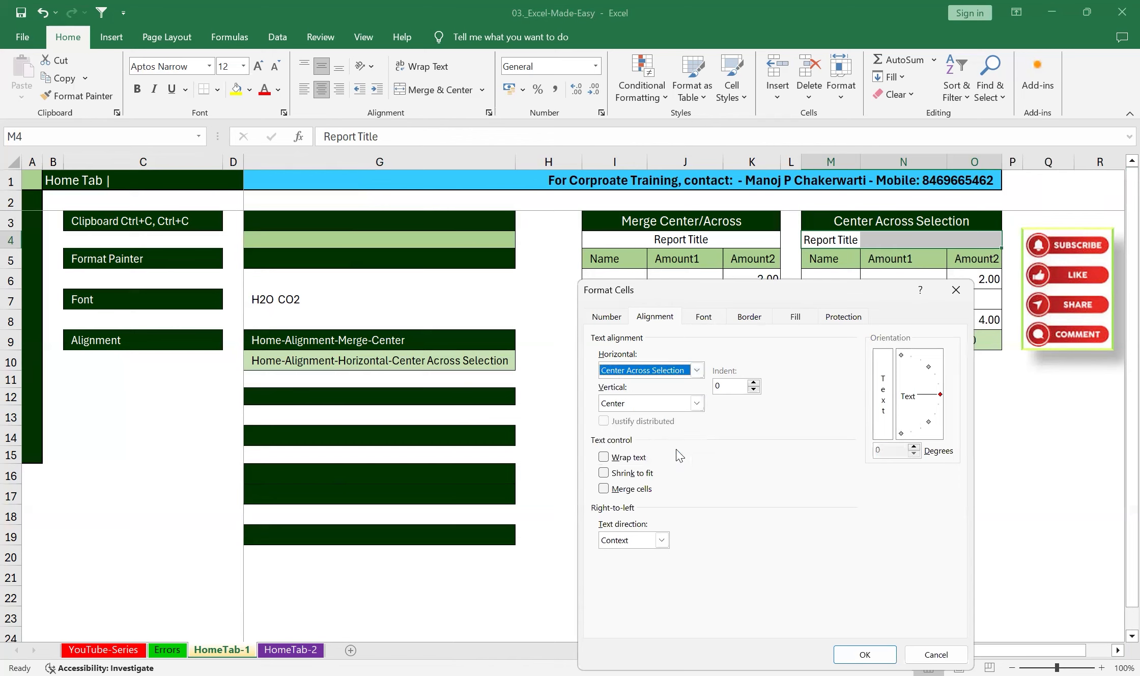
{"action": "left_click", "coordinate": [866, 655]}
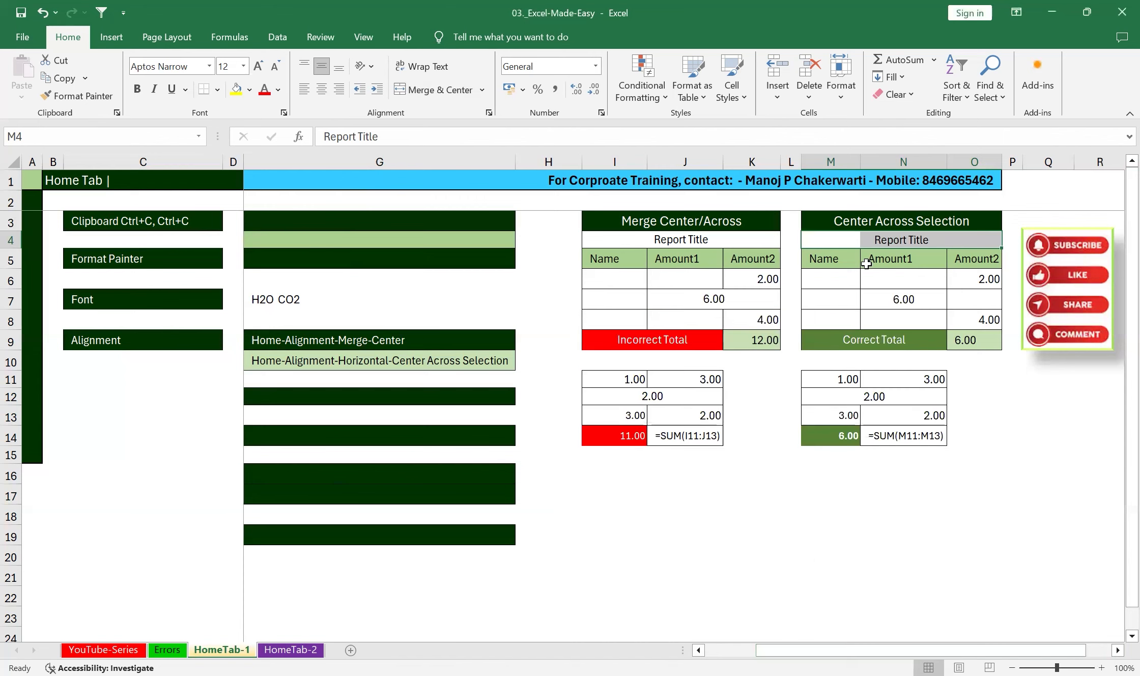
Check that M4, N4 and O4 are separately selectable, and test selections down columns M, N and O to row 8.
{"action": "left_click", "coordinate": [827, 239]}
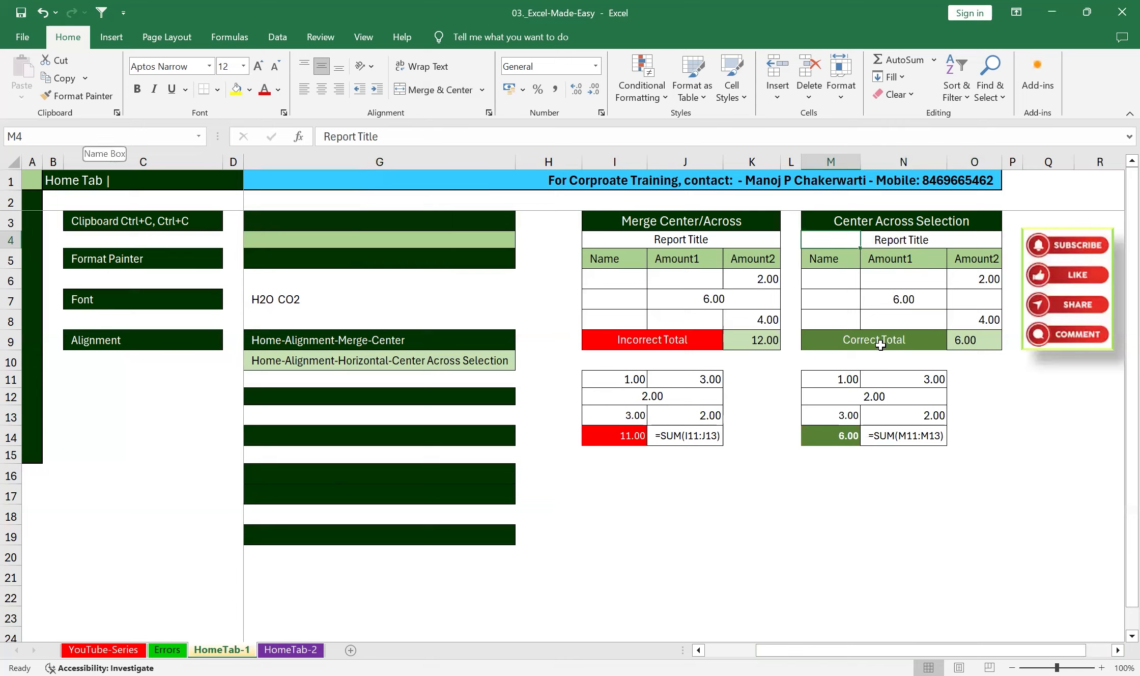
{"action": "left_click", "coordinate": [881, 240]}
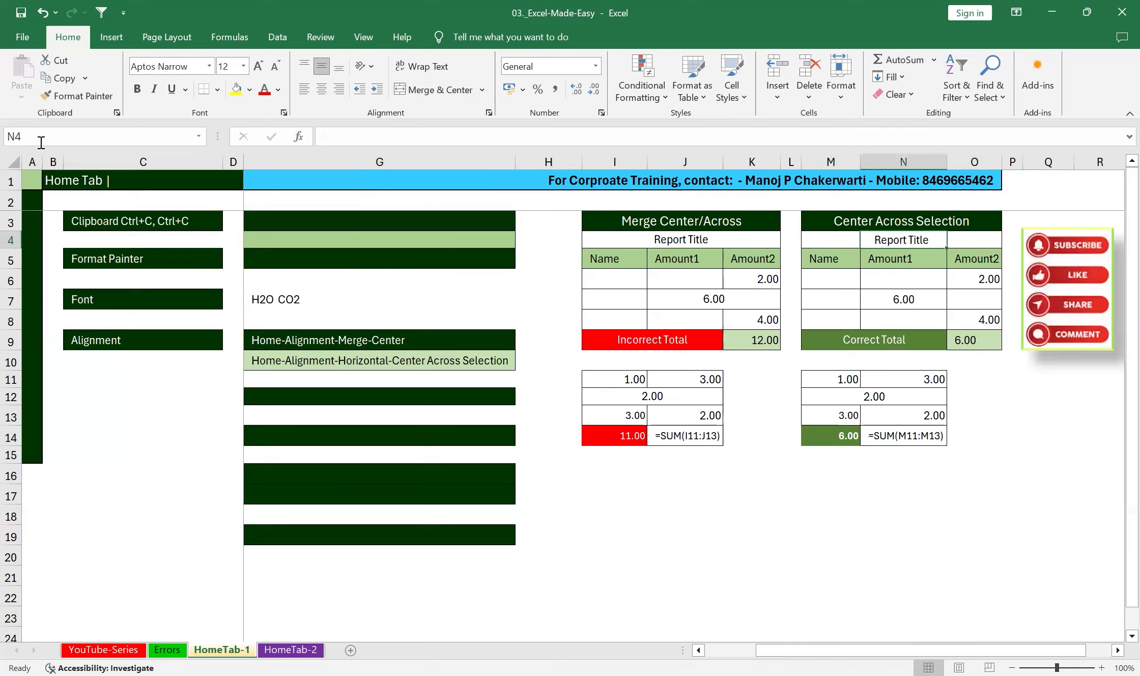
{"action": "left_click", "coordinate": [978, 238]}
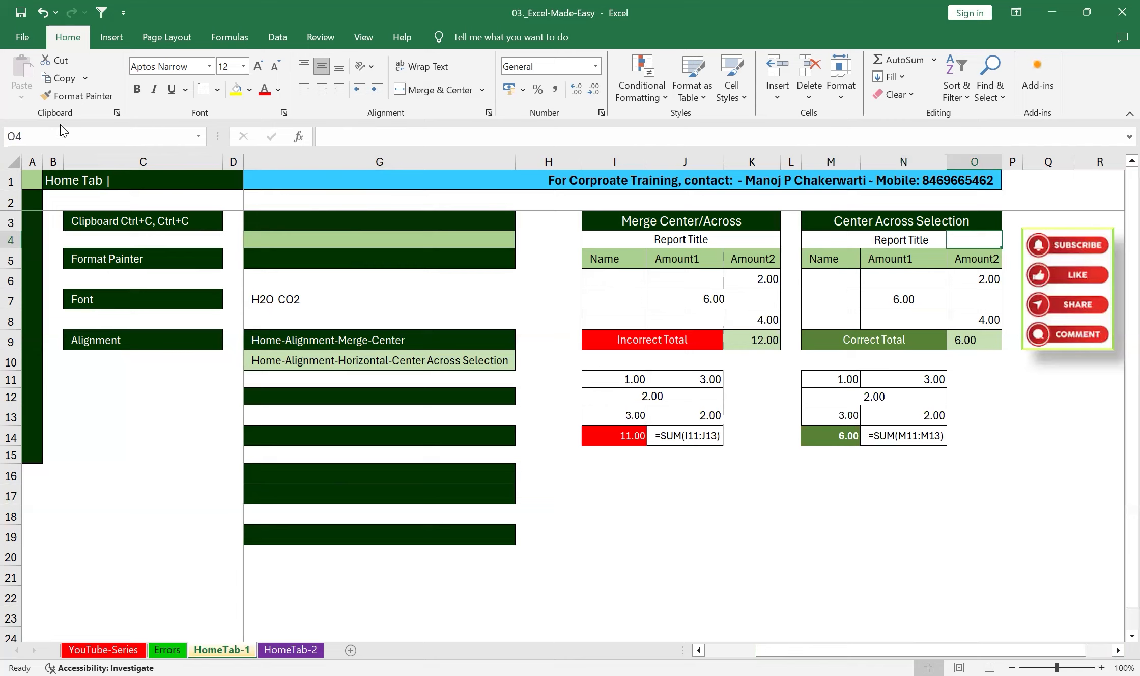
{"action": "left_click_drag", "start_coordinate": [821, 240], "coordinate": [830, 323]}
{"action": "left_click_drag", "start_coordinate": [900, 247], "coordinate": [911, 318]}
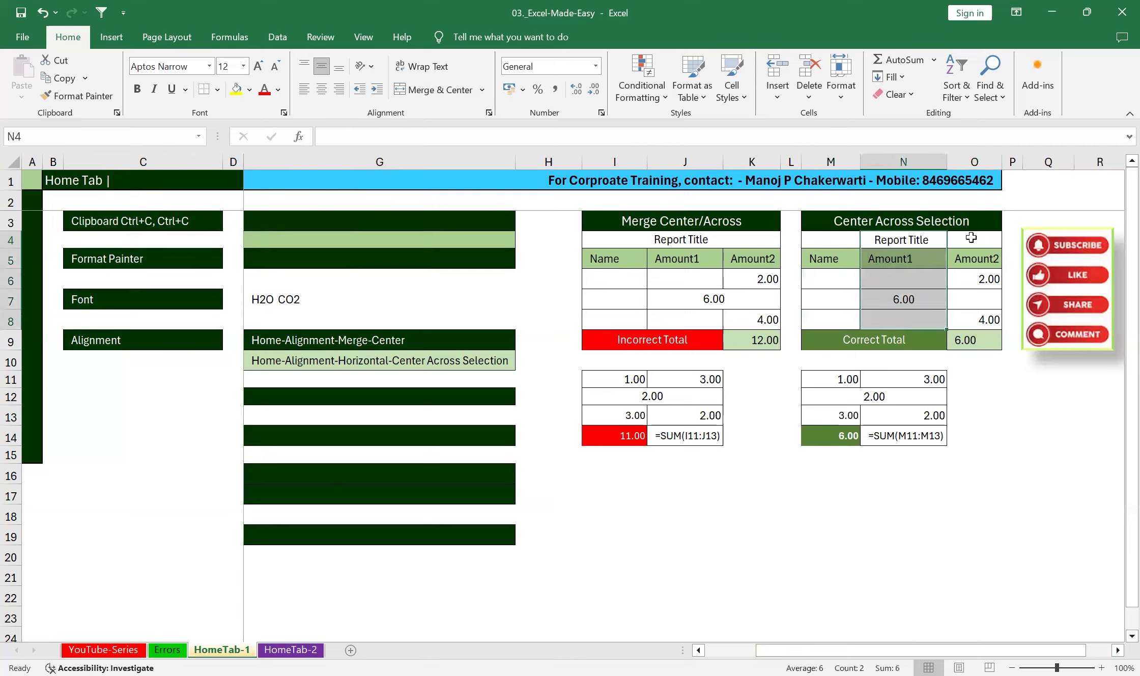
{"action": "left_click_drag", "start_coordinate": [972, 239], "coordinate": [974, 321]}
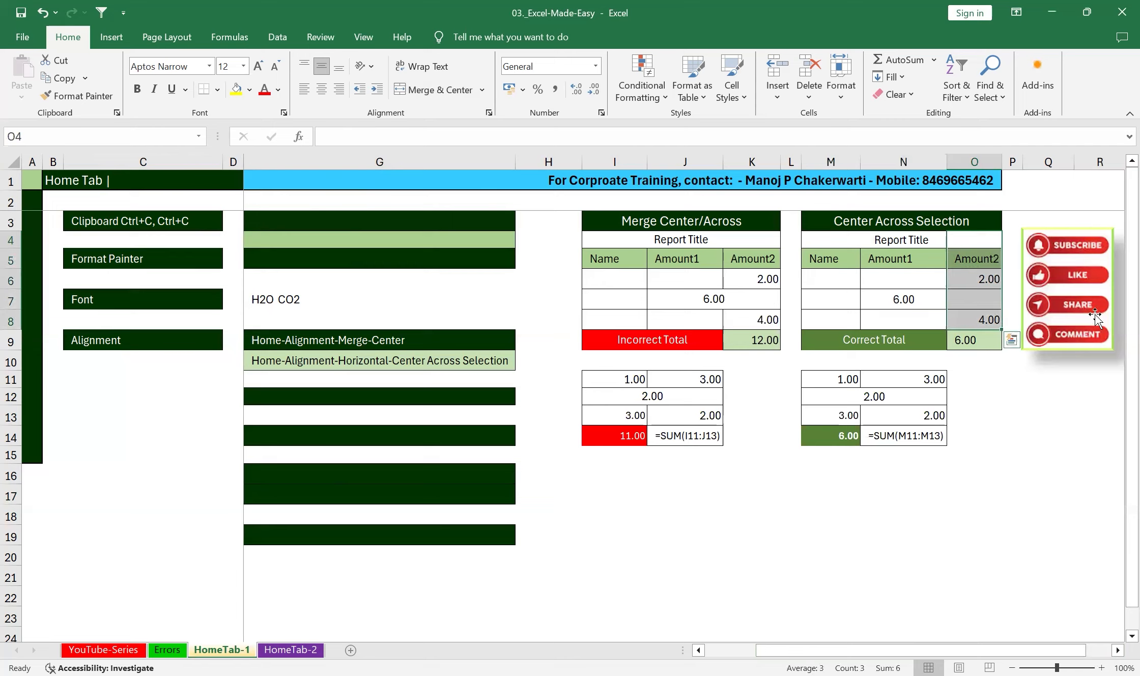
{"action": "left_click", "coordinate": [864, 239]}
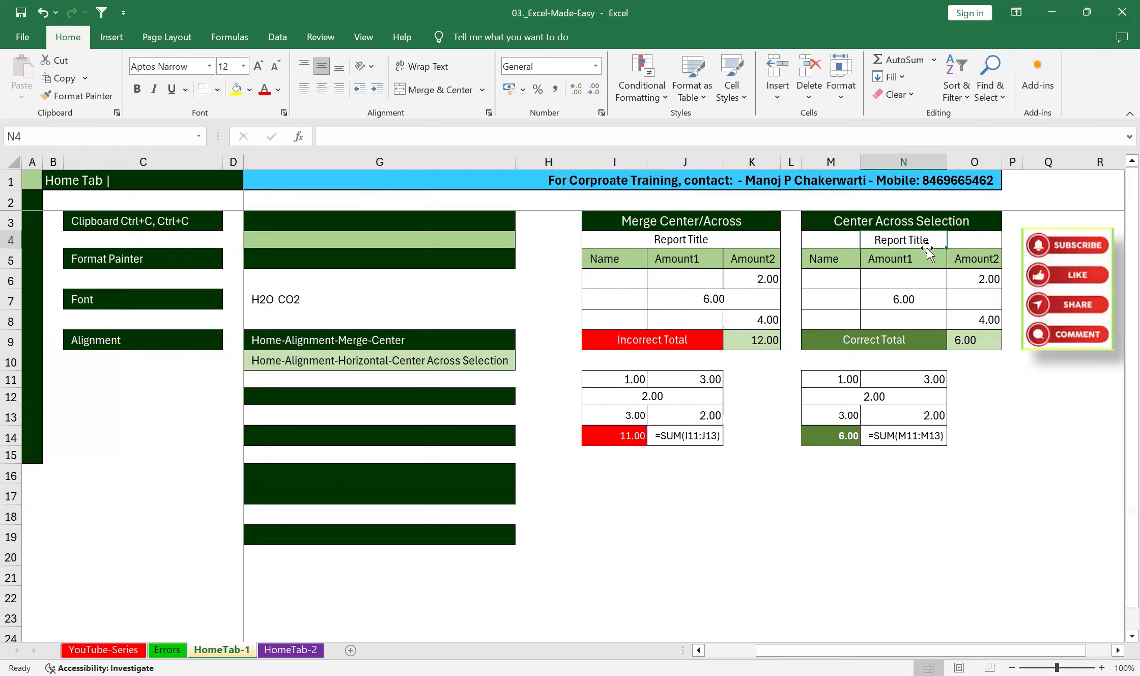
{"action": "left_click", "coordinate": [973, 239]}
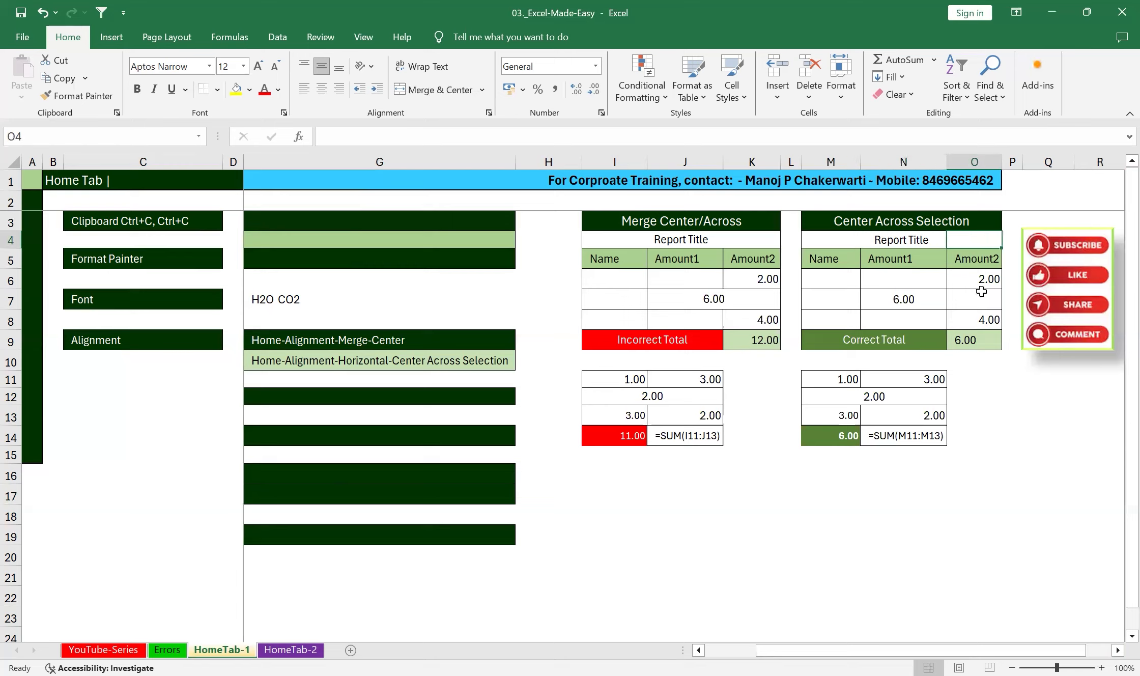
Replace the merged title in I4 with "Salary" and enter "Salary" in O4 of the Center Across Selection table.
{"action": "left_click", "coordinate": [762, 242]}
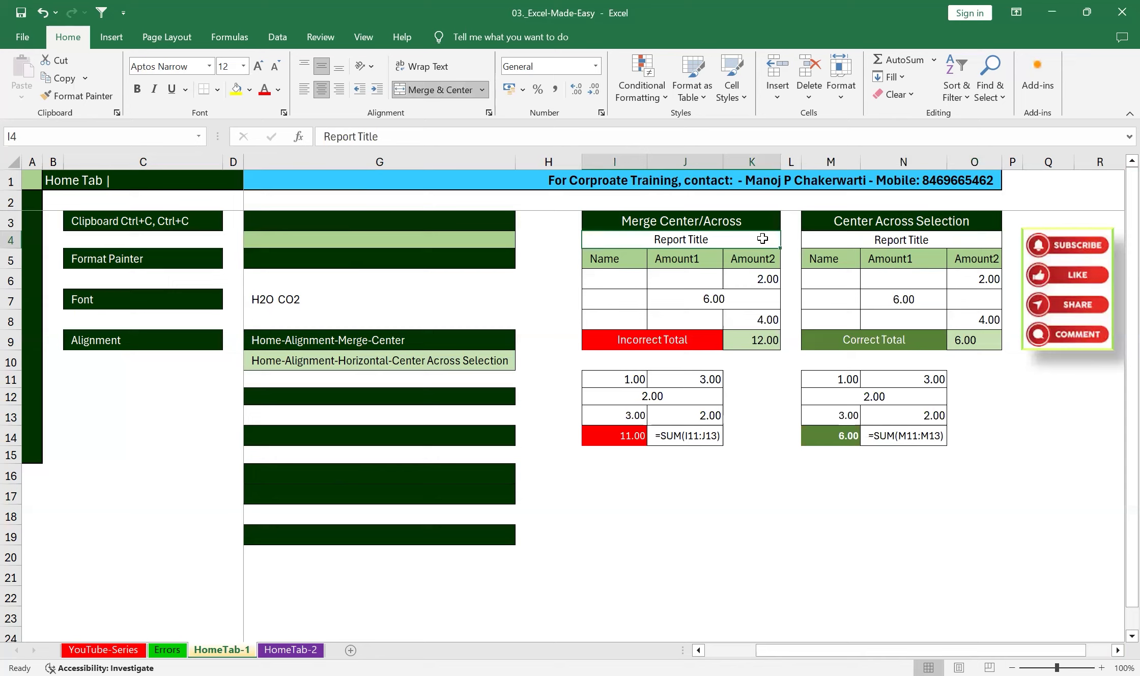
{"action": "type", "text": "Salary"}
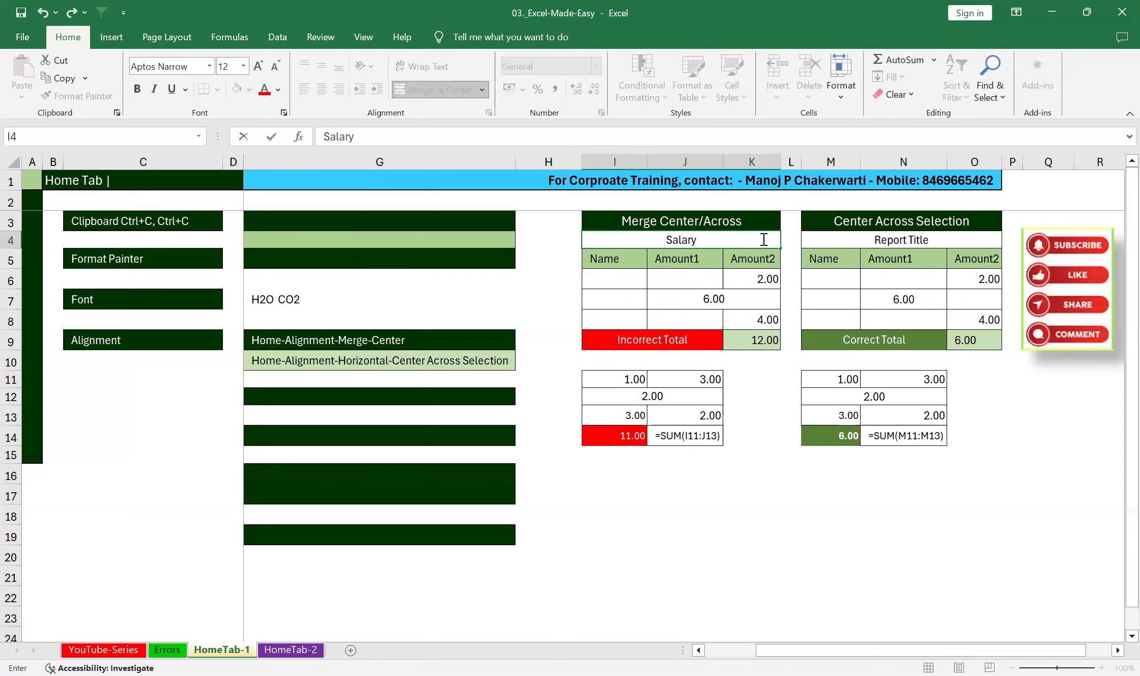
{"action": "key", "text": "Return"}
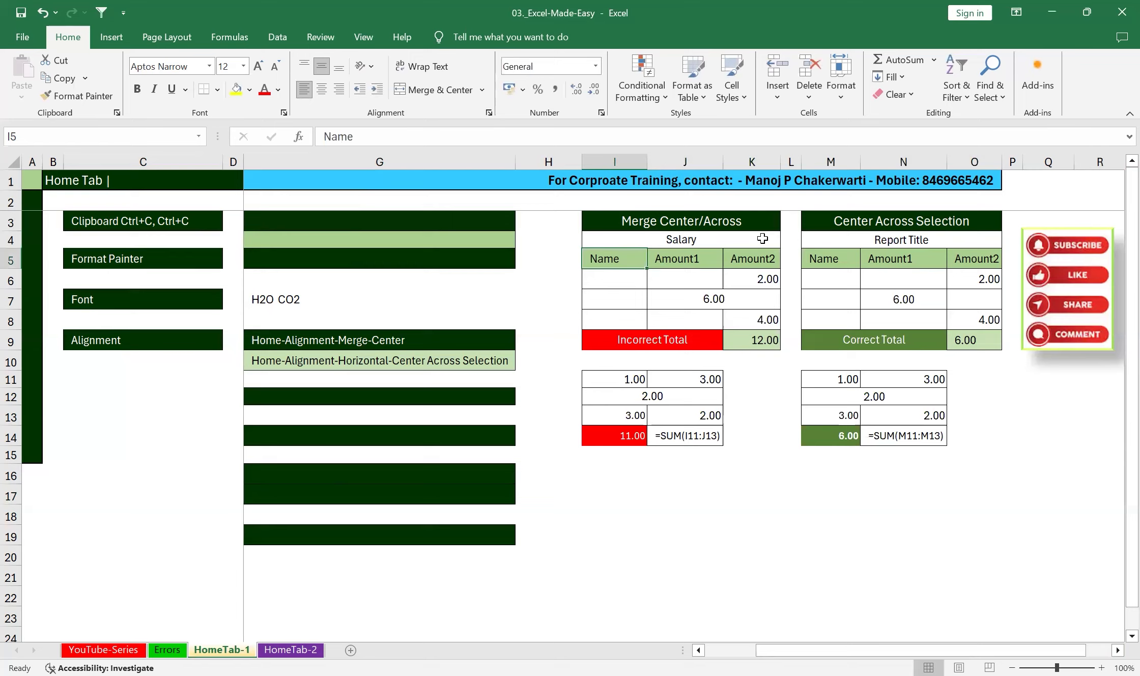
{"action": "left_click", "coordinate": [987, 239]}
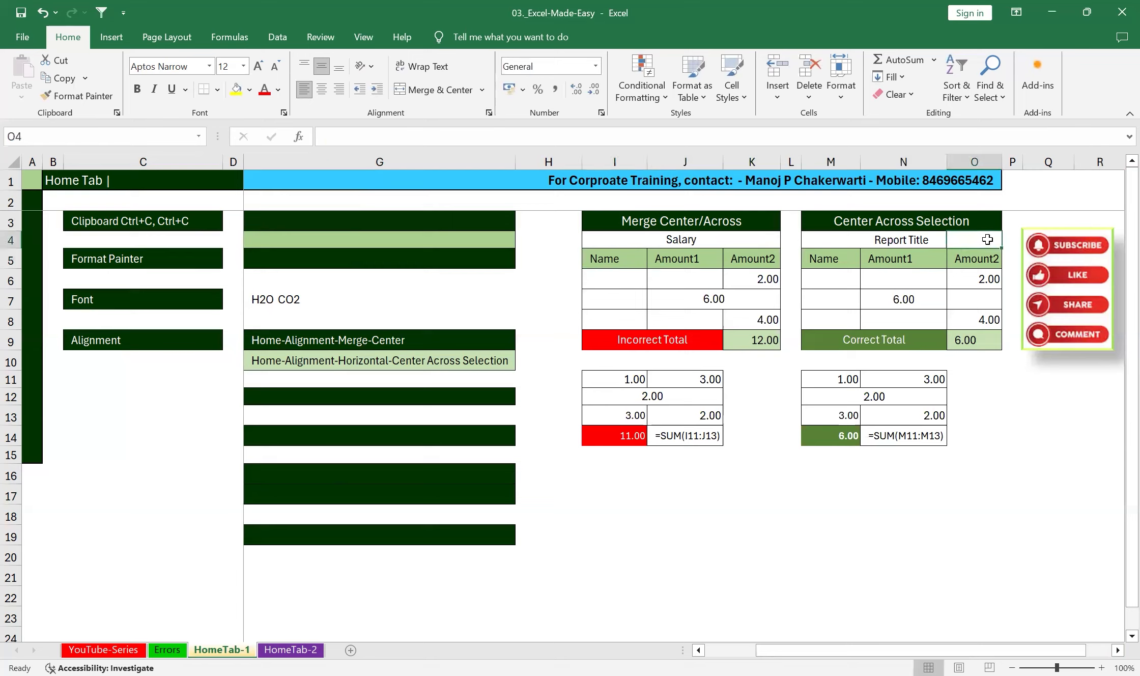
{"action": "type", "text": "Salary"}
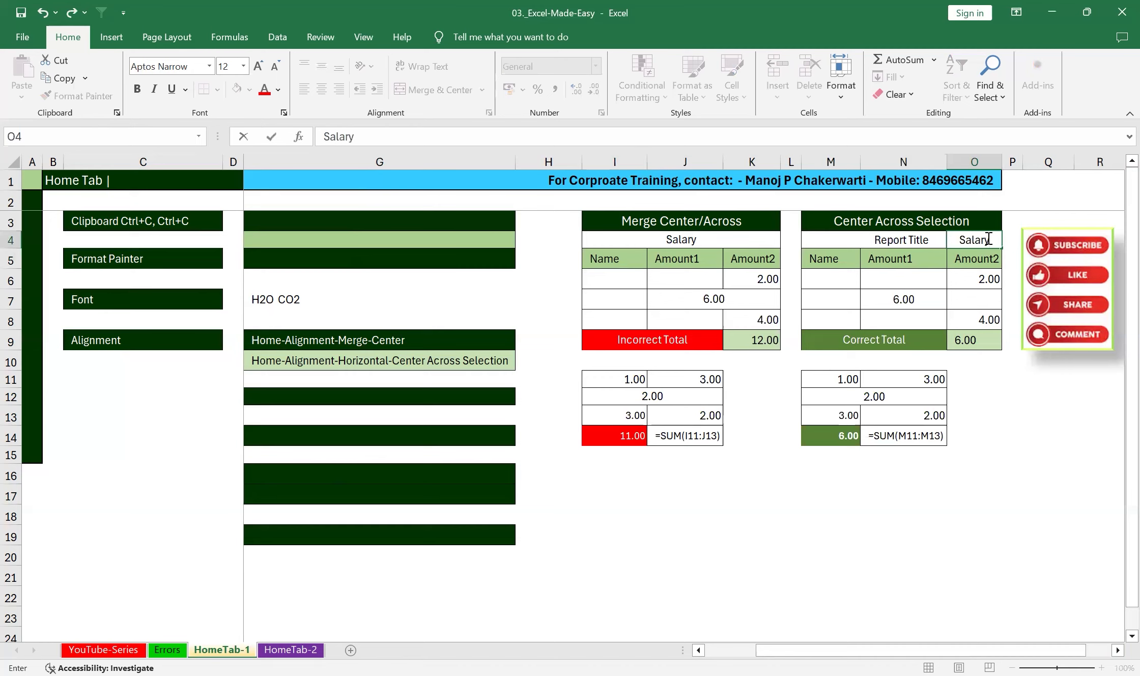
{"action": "key", "text": "Return"}
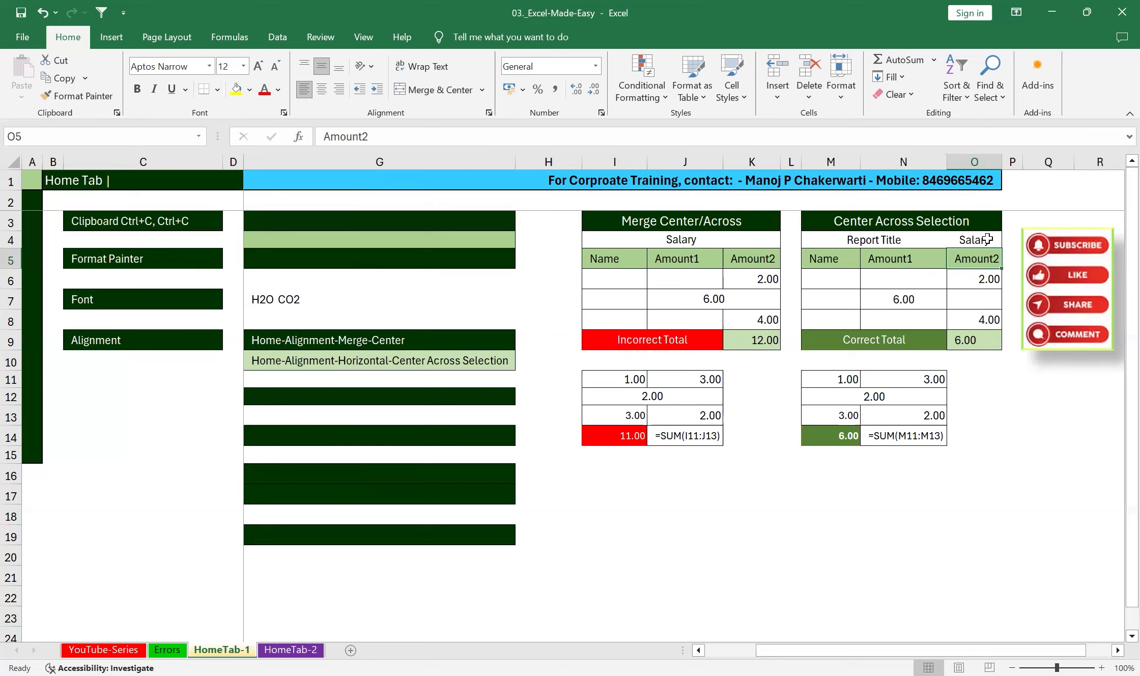
Compare title cells I4 and N4, and inspect centered cells I12 and M12 with the SUM formulas in I14 and M14.
{"action": "left_click", "coordinate": [733, 237]}
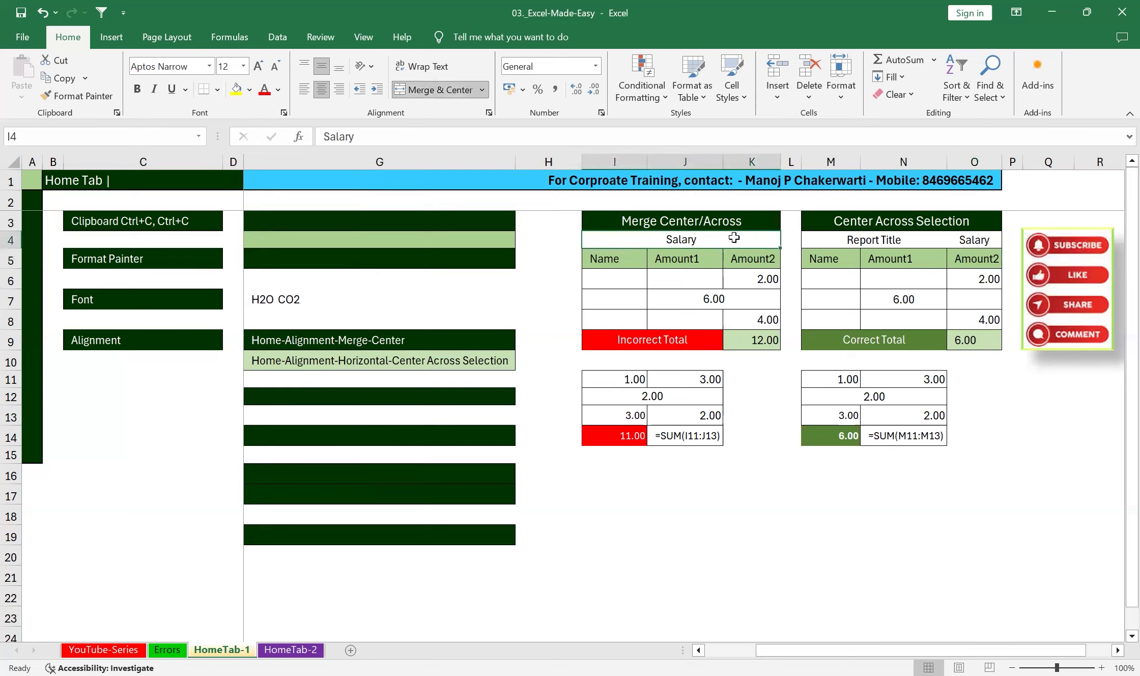
{"action": "left_click", "coordinate": [868, 236]}
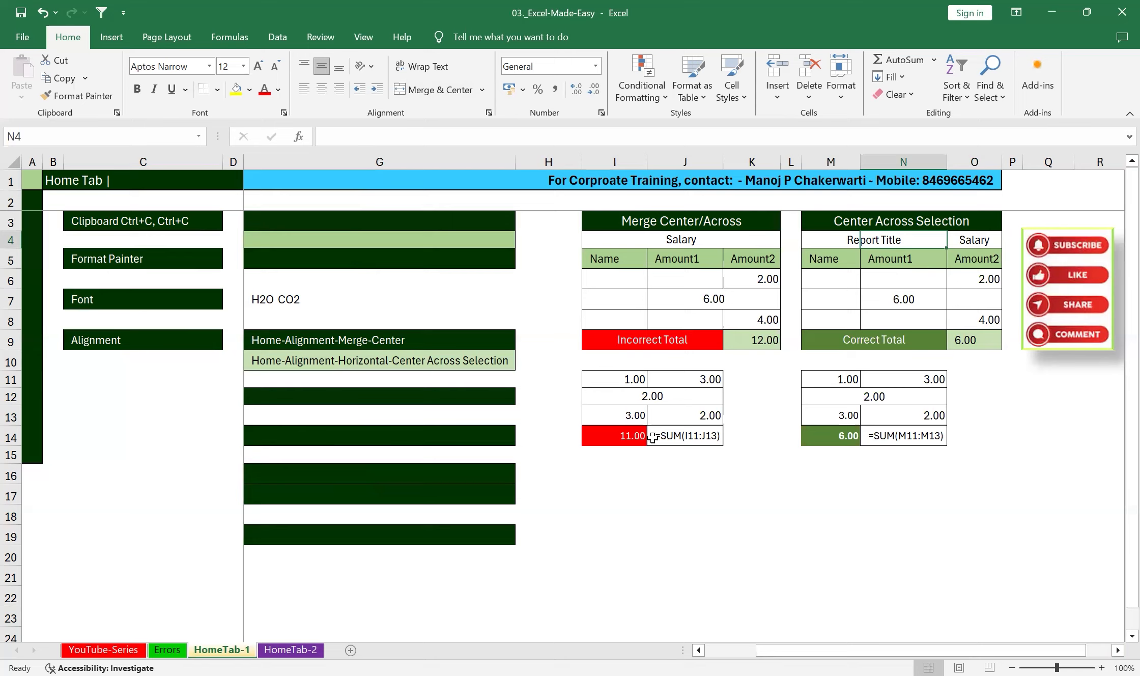
{"action": "left_click", "coordinate": [642, 399]}
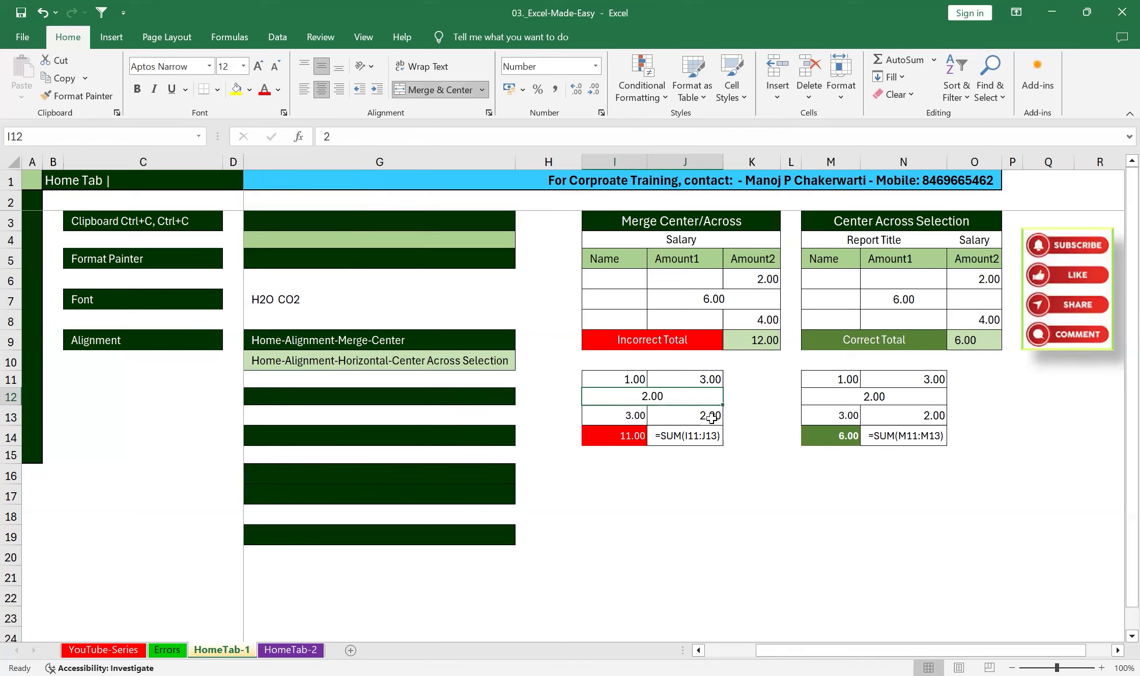
{"action": "left_click", "coordinate": [631, 436]}
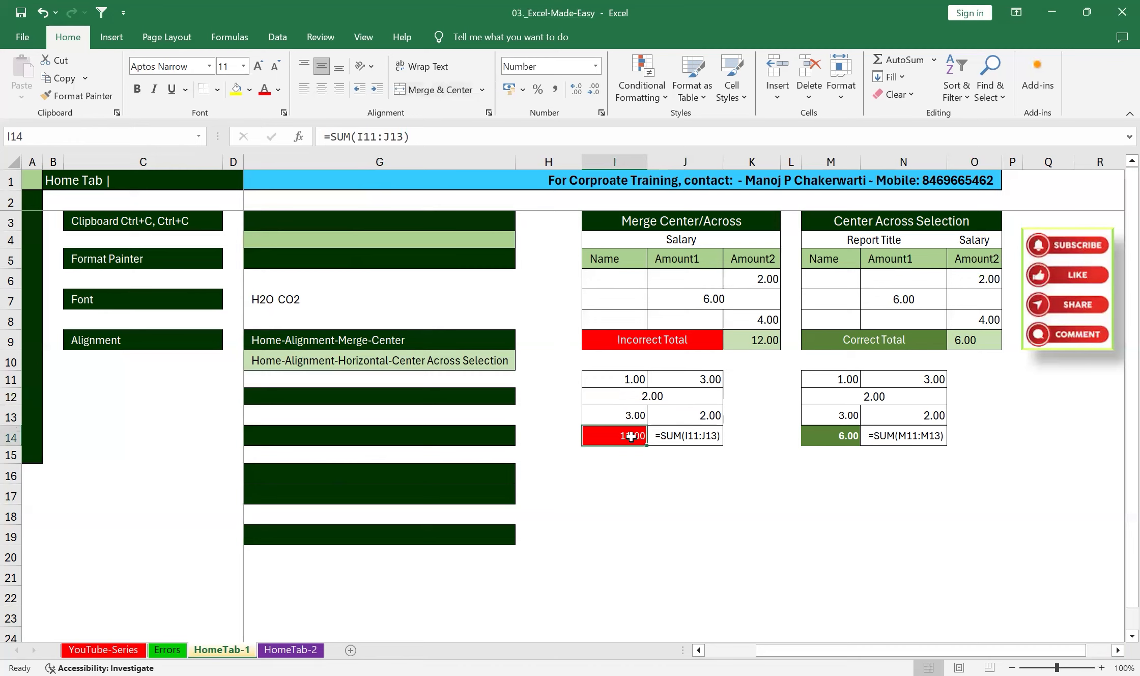
{"action": "double_click", "coordinate": [630, 436]}
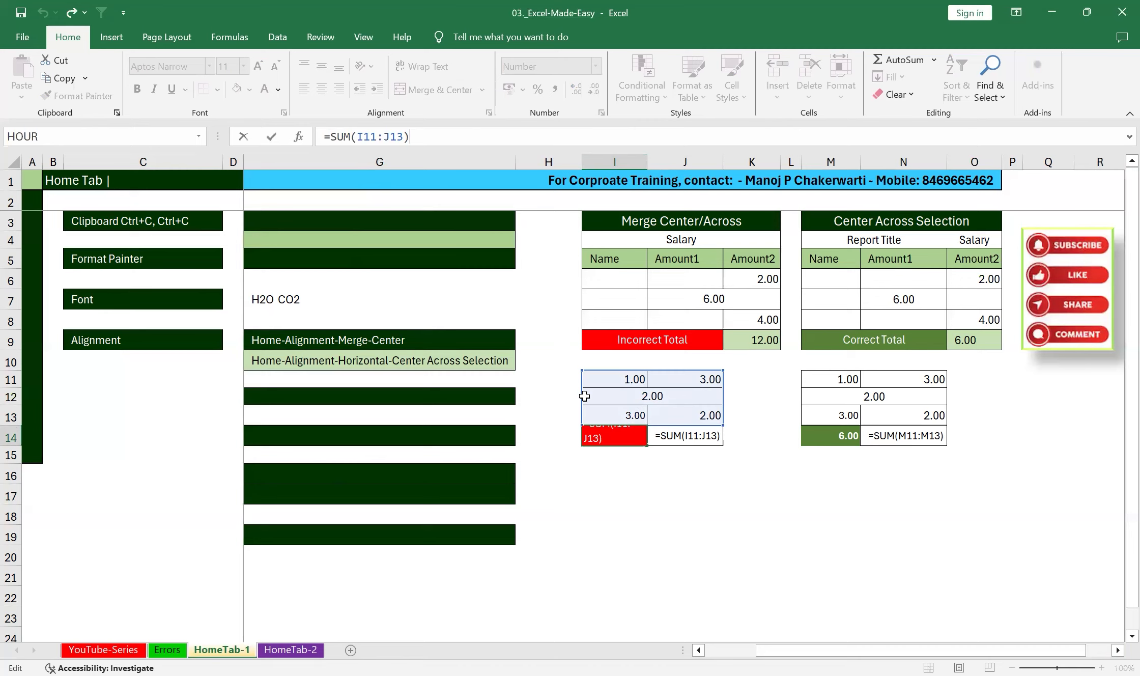
{"action": "left_click", "coordinate": [613, 472]}
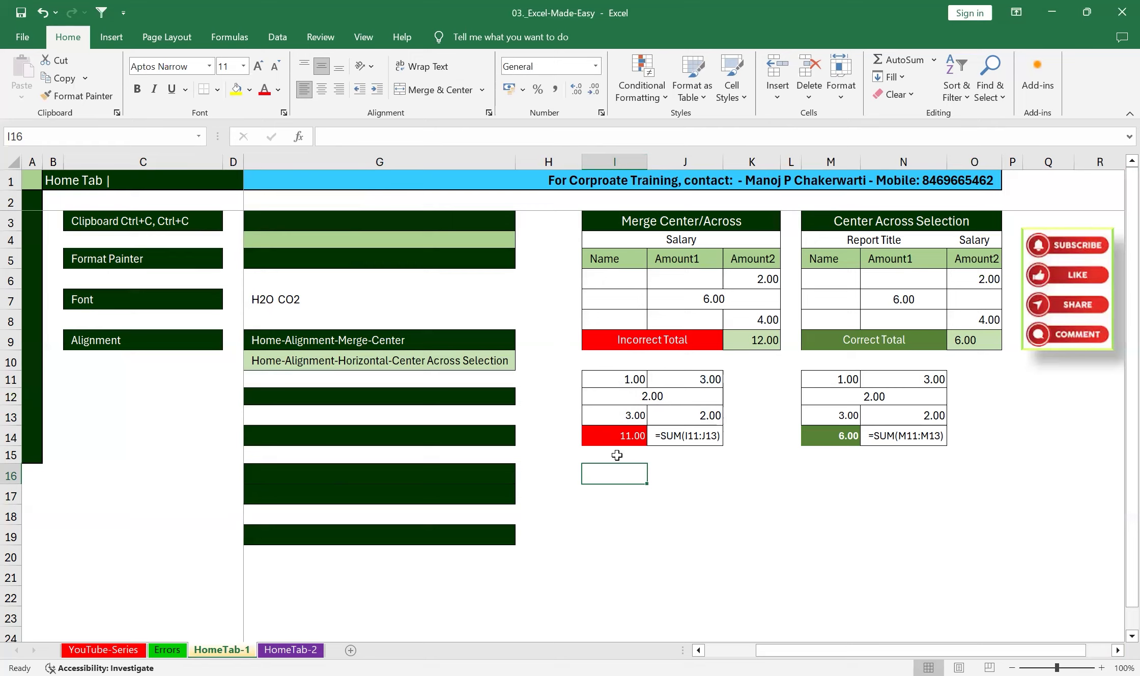
{"action": "left_click", "coordinate": [815, 397]}
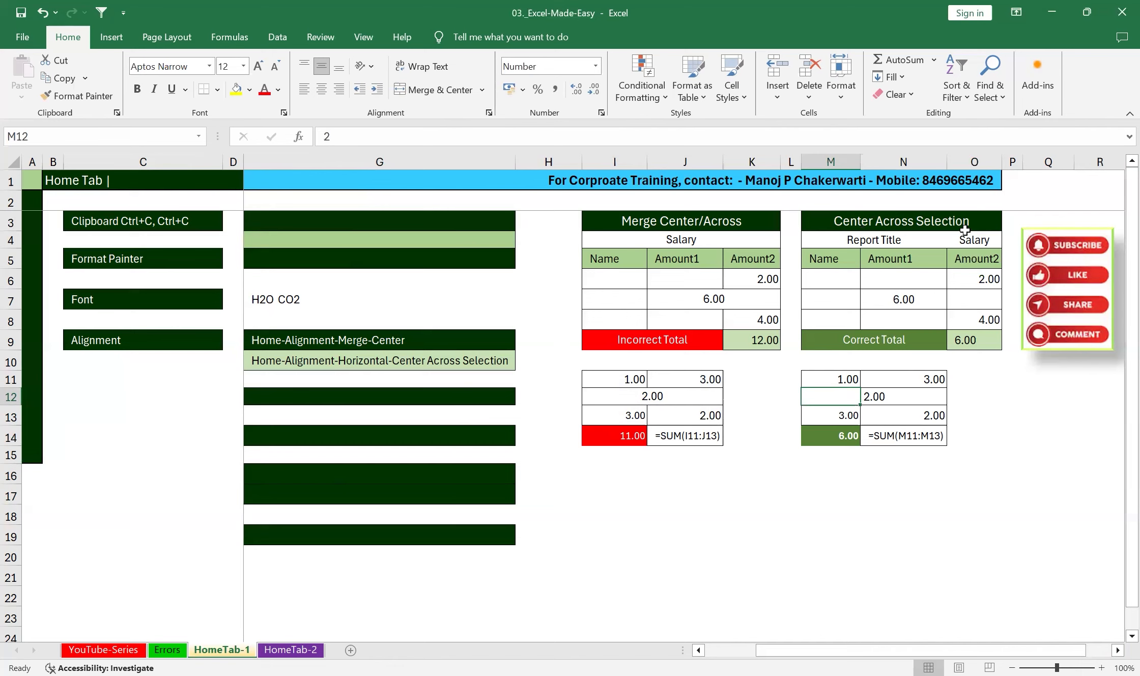
{"action": "left_click", "coordinate": [845, 435]}
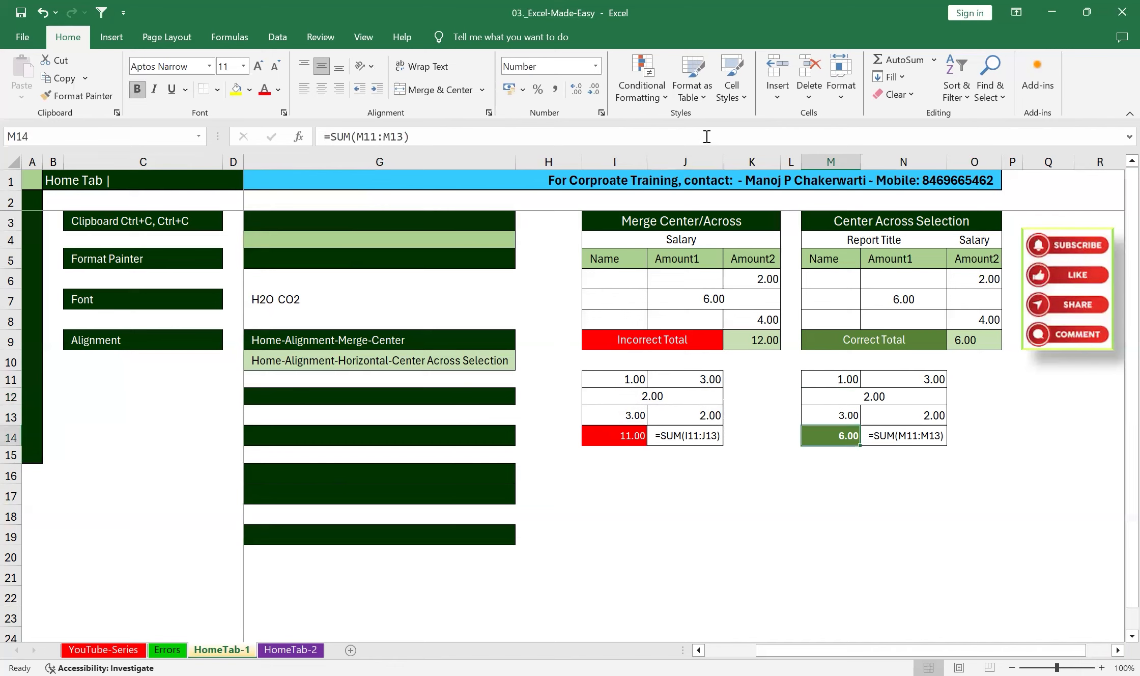
Inspect the range referenced by the SUM formula in M14 and check the sum of selected cells M11:M13.
{"action": "key", "text": "F2"}
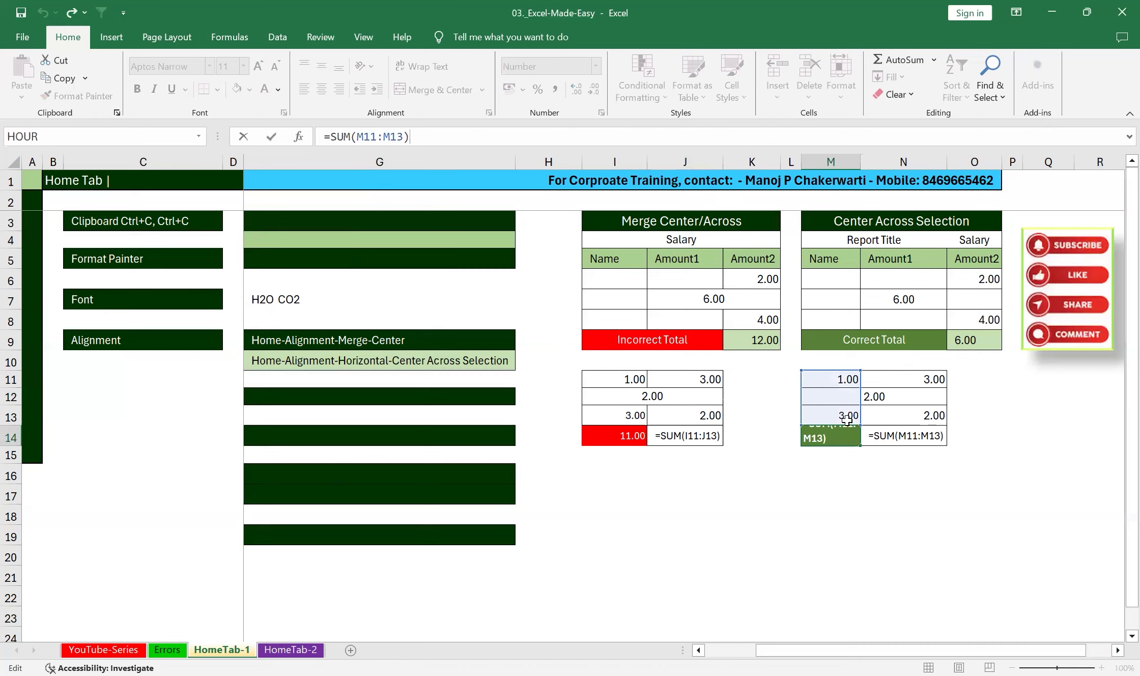
{"action": "left_click", "coordinate": [853, 497]}
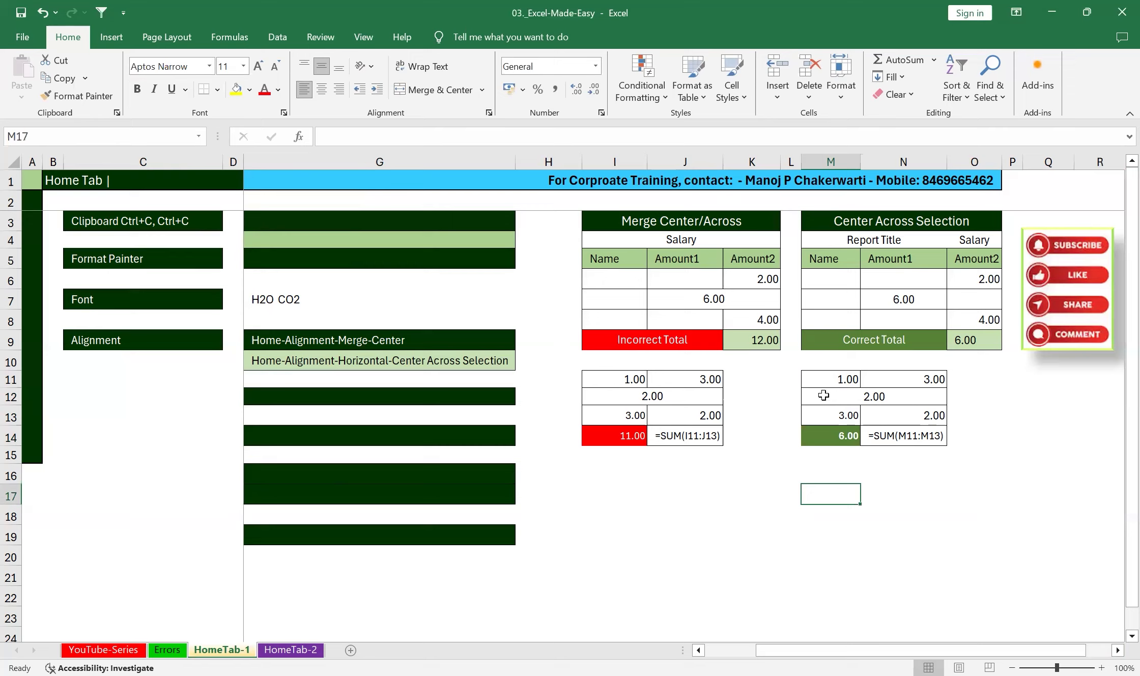
{"action": "left_click_drag", "start_coordinate": [835, 379], "coordinate": [837, 416]}
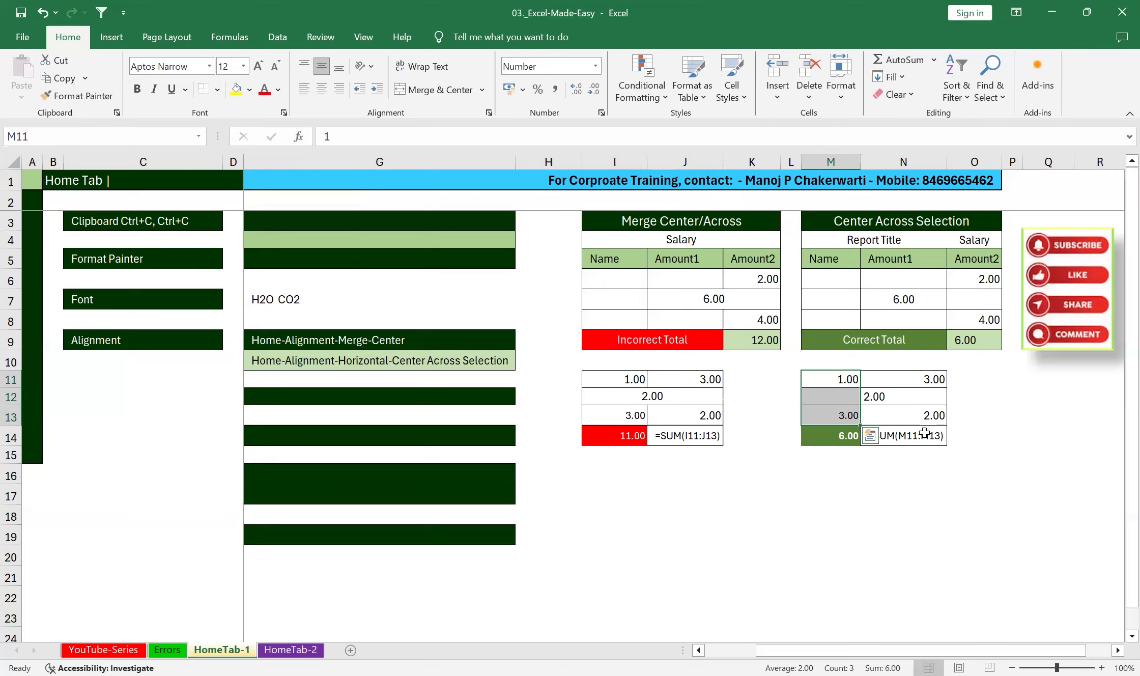
{"action": "left_click", "coordinate": [1012, 472]}
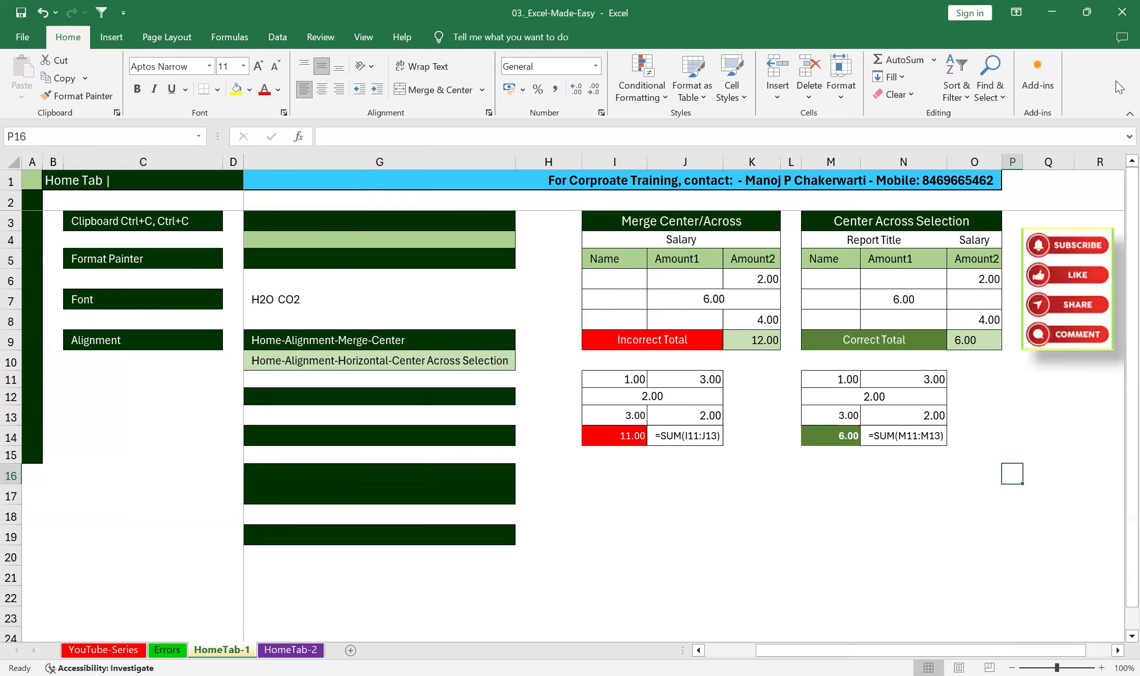
Try single and double underline on the H2O CO2 text in G7, and remove the underline.
{"action": "left_click_drag", "start_coordinate": [814, 650], "coordinate": [763, 649]}
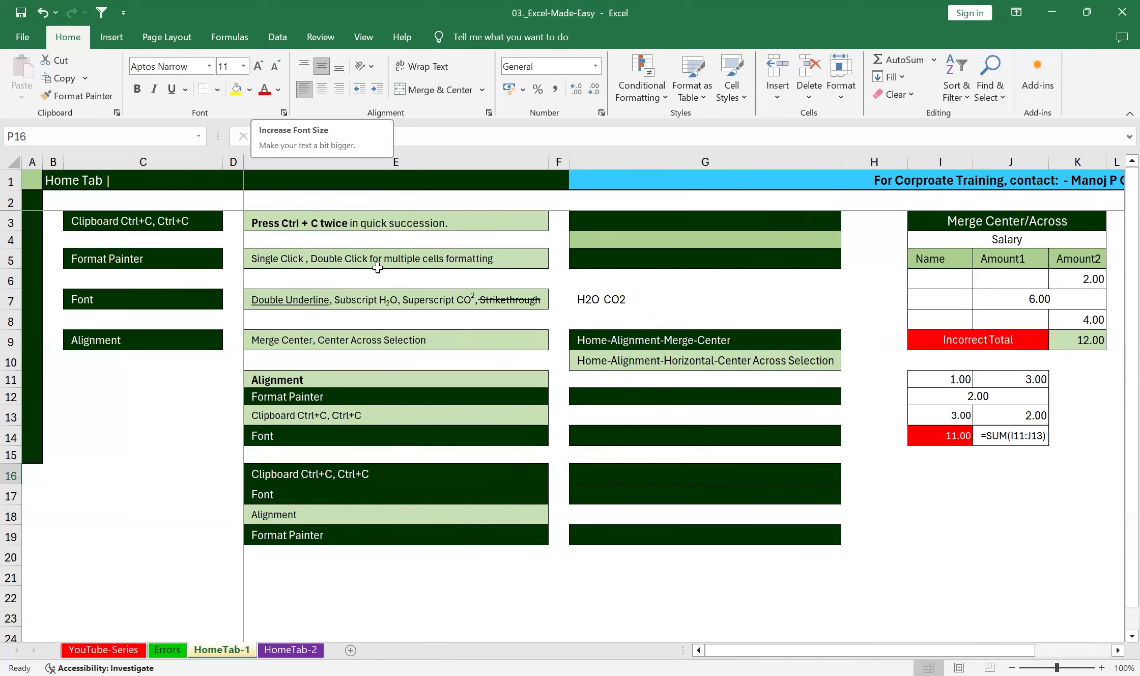
{"action": "left_click", "coordinate": [587, 299]}
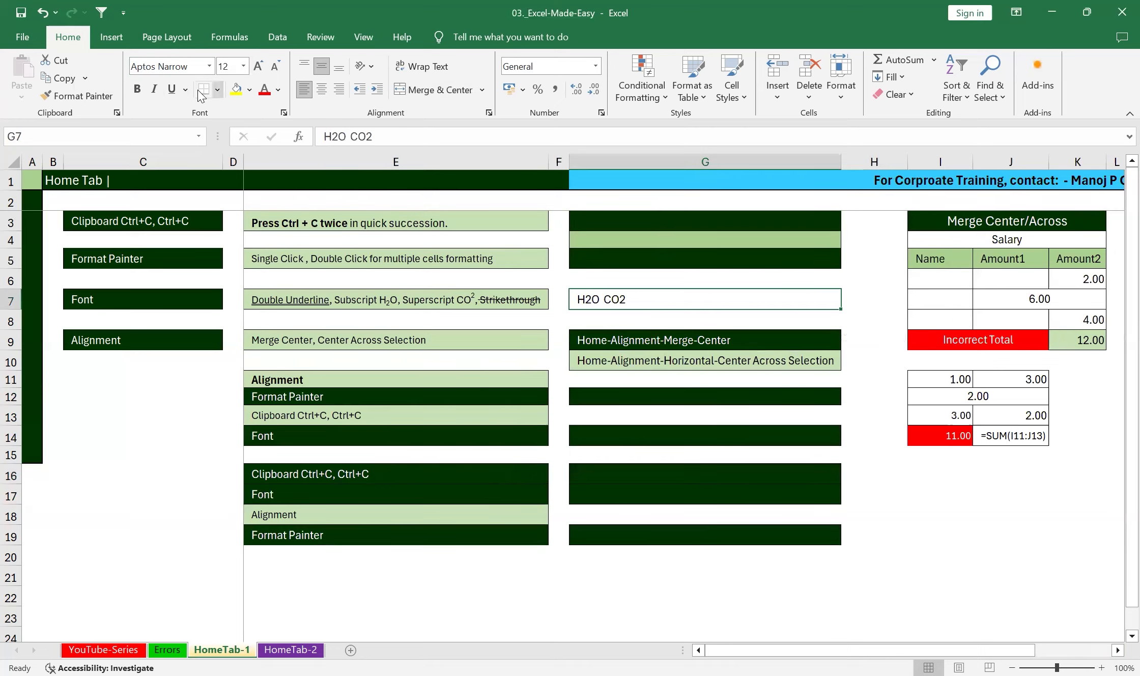
{"action": "left_click", "coordinate": [172, 90]}
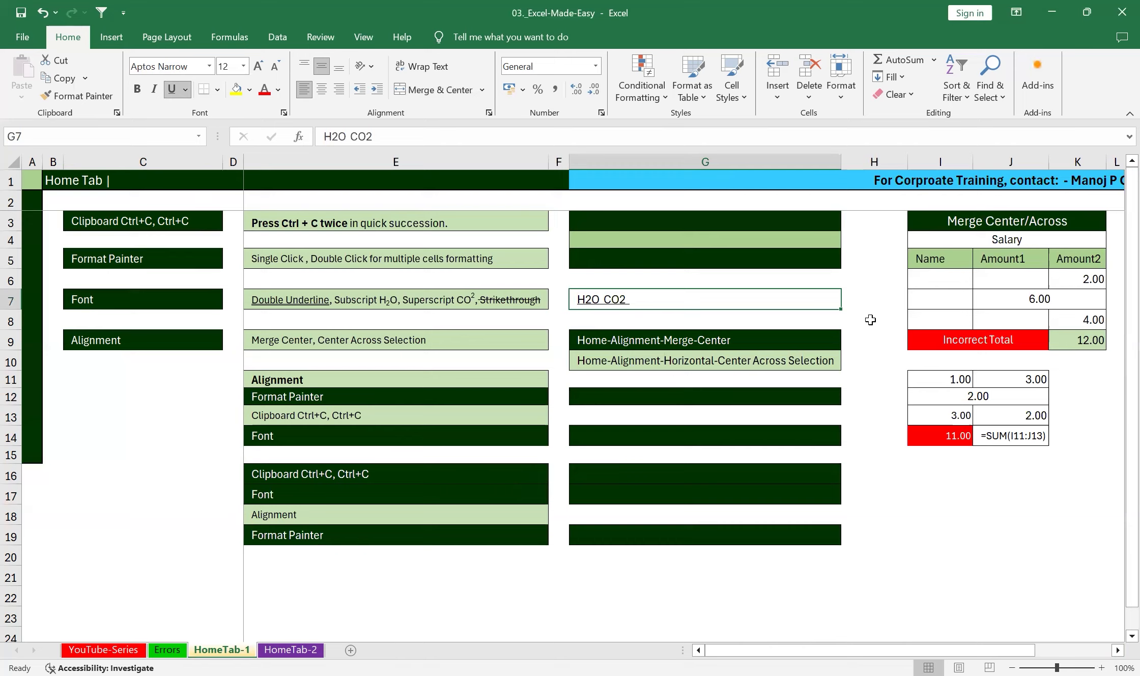
{"action": "left_click", "coordinate": [186, 90]}
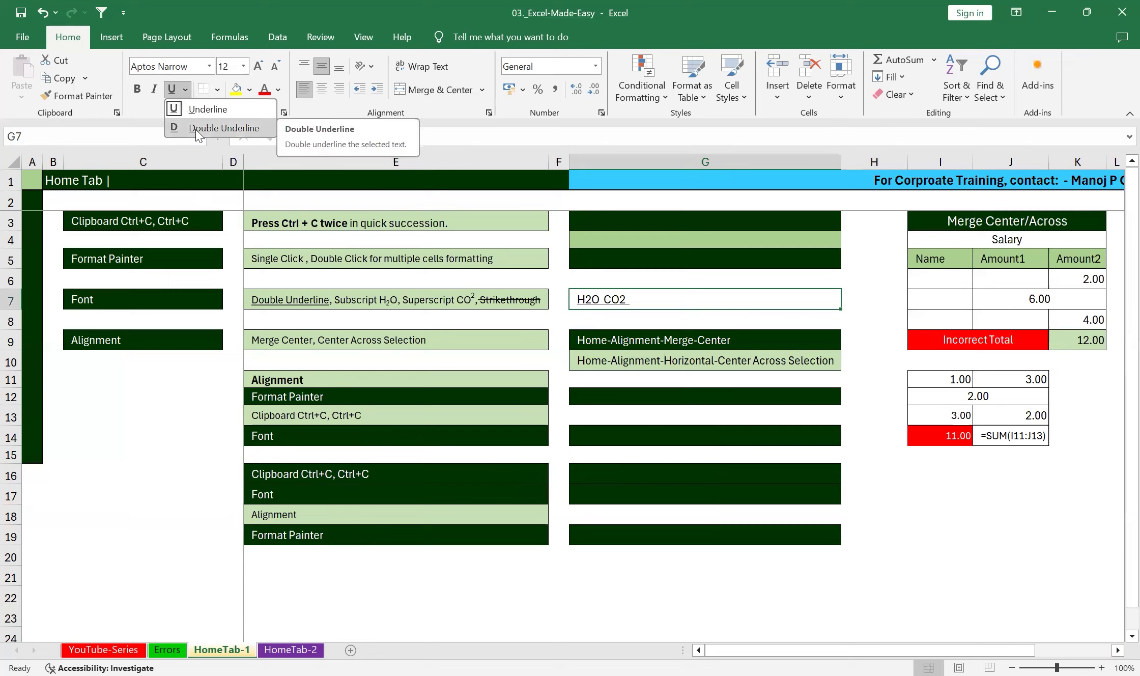
{"action": "left_click", "coordinate": [198, 129]}
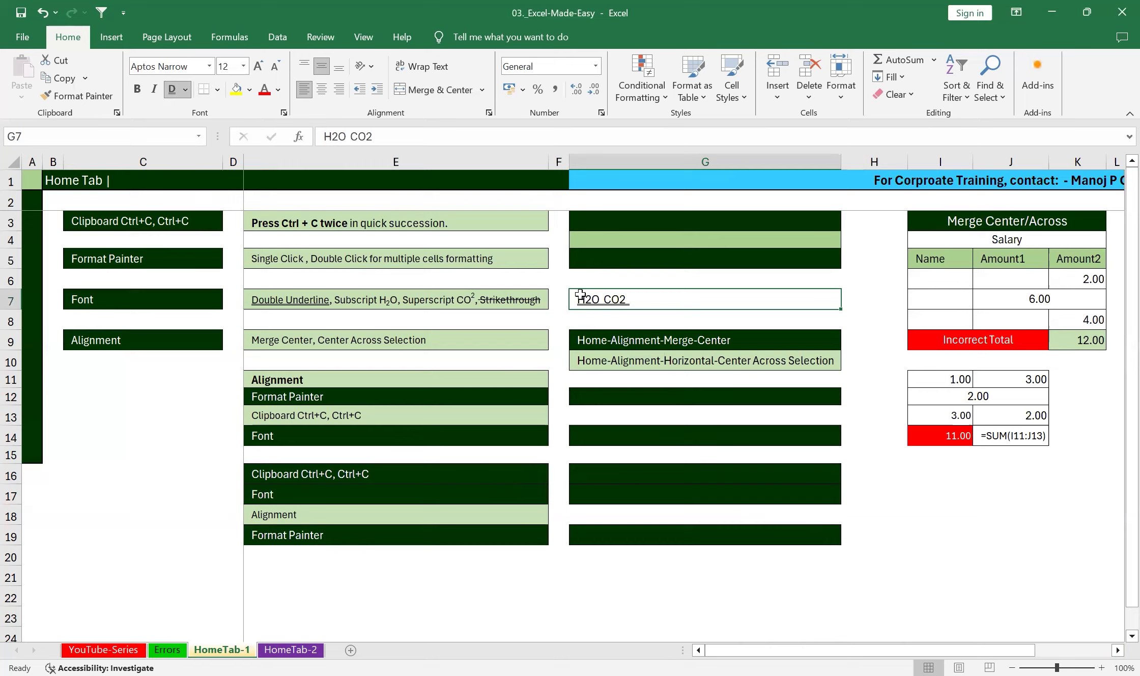
{"action": "left_click", "coordinate": [173, 89]}
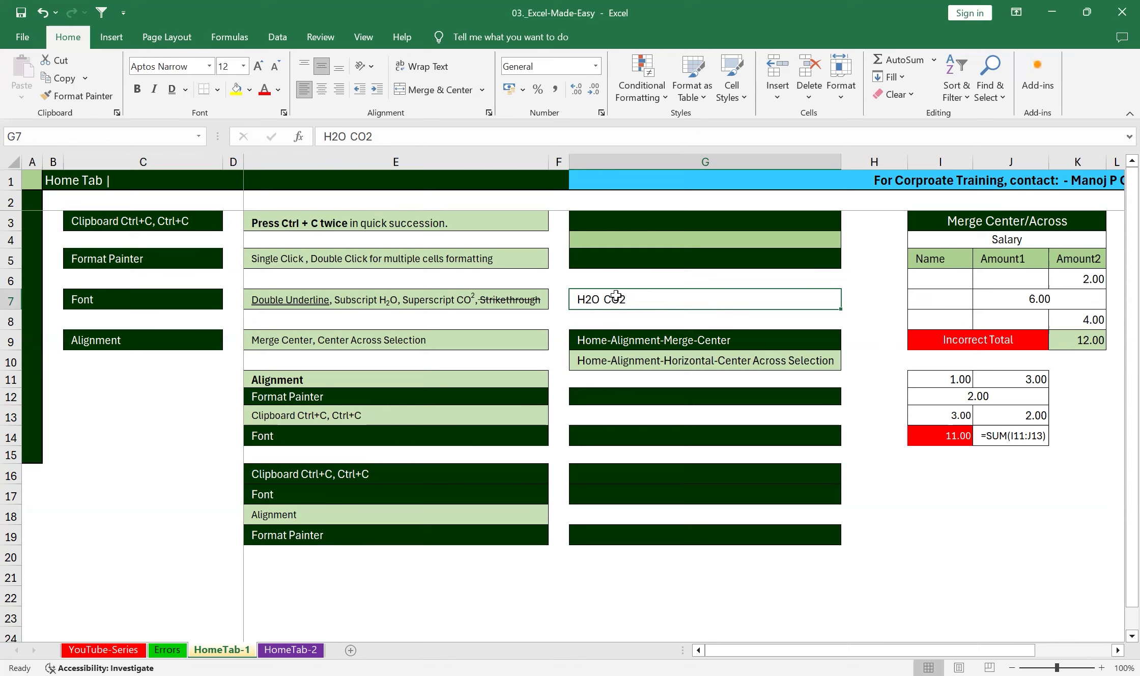
Try strikethrough on the text in G7 through the Format Cells font settings, and clear it again.
{"action": "left_click", "coordinate": [284, 113]}
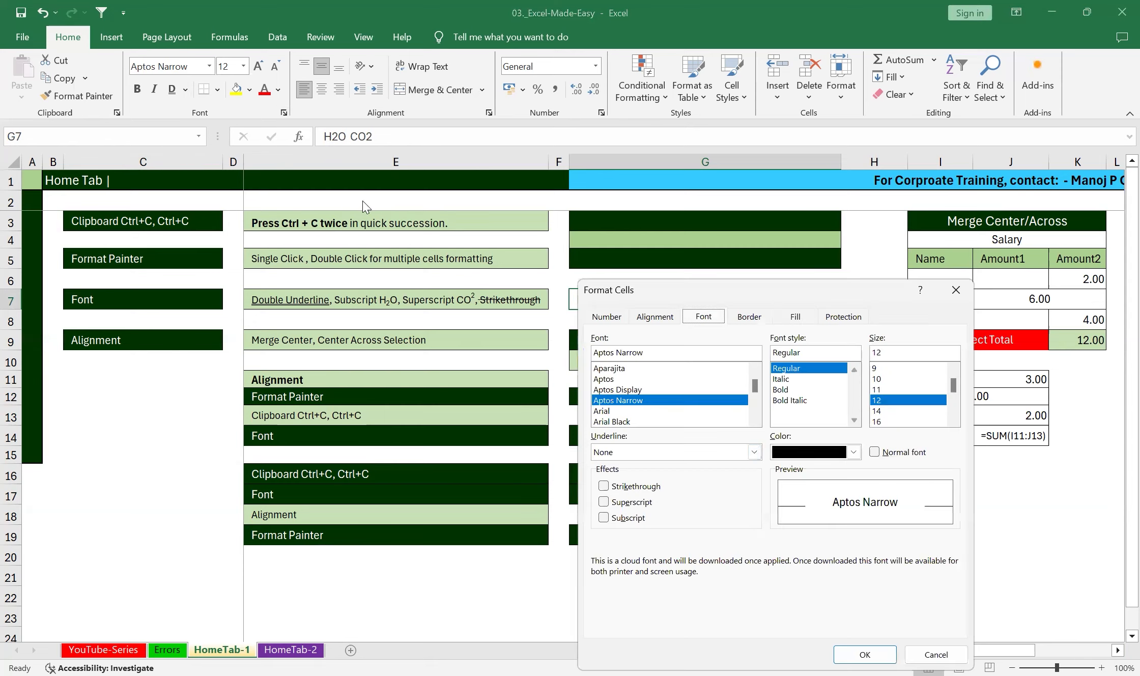
{"action": "left_click", "coordinate": [603, 486]}
{"action": "left_click", "coordinate": [865, 654]}
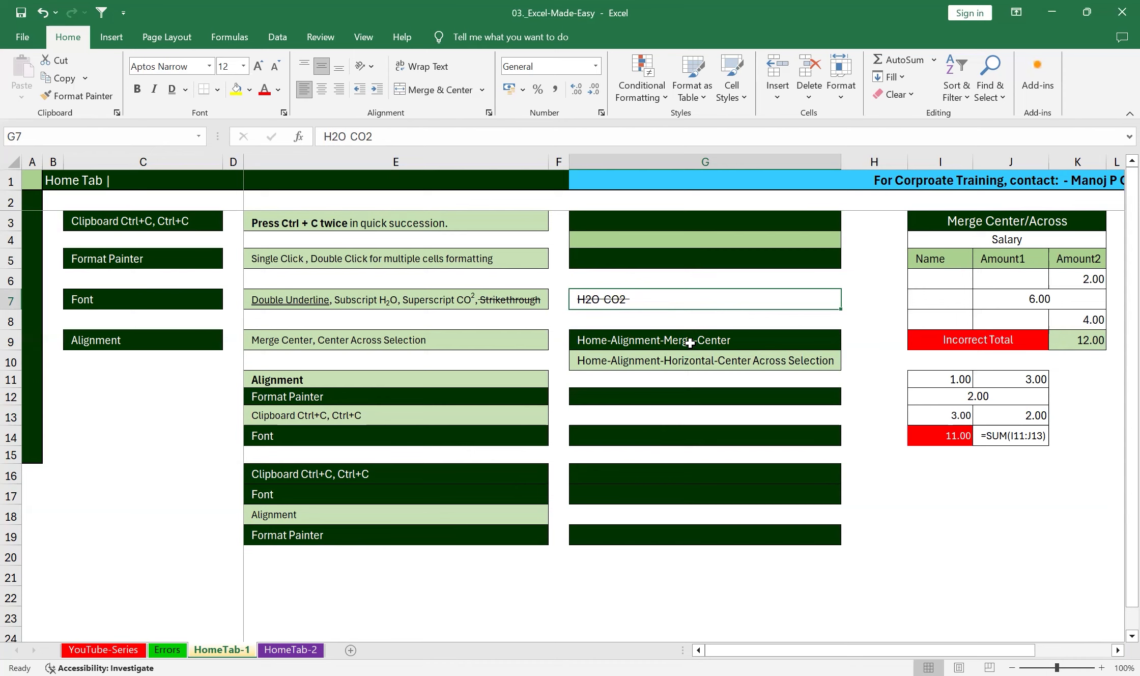
{"action": "left_click", "coordinate": [284, 113]}
{"action": "left_click", "coordinate": [603, 485]}
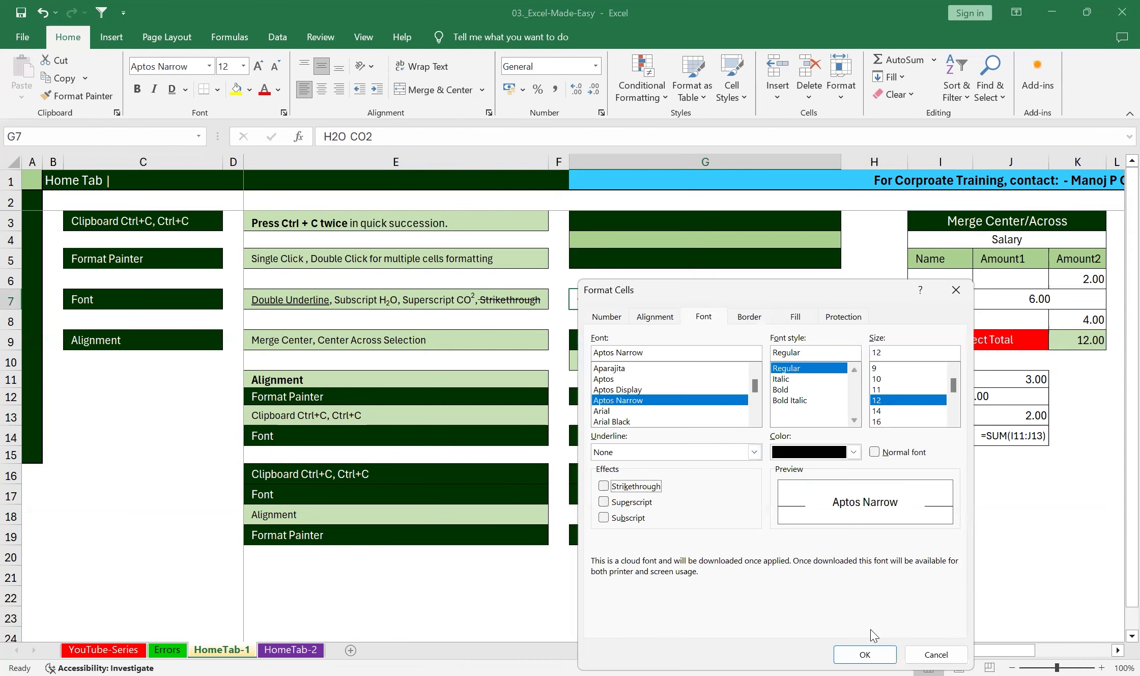
{"action": "left_click", "coordinate": [862, 652]}
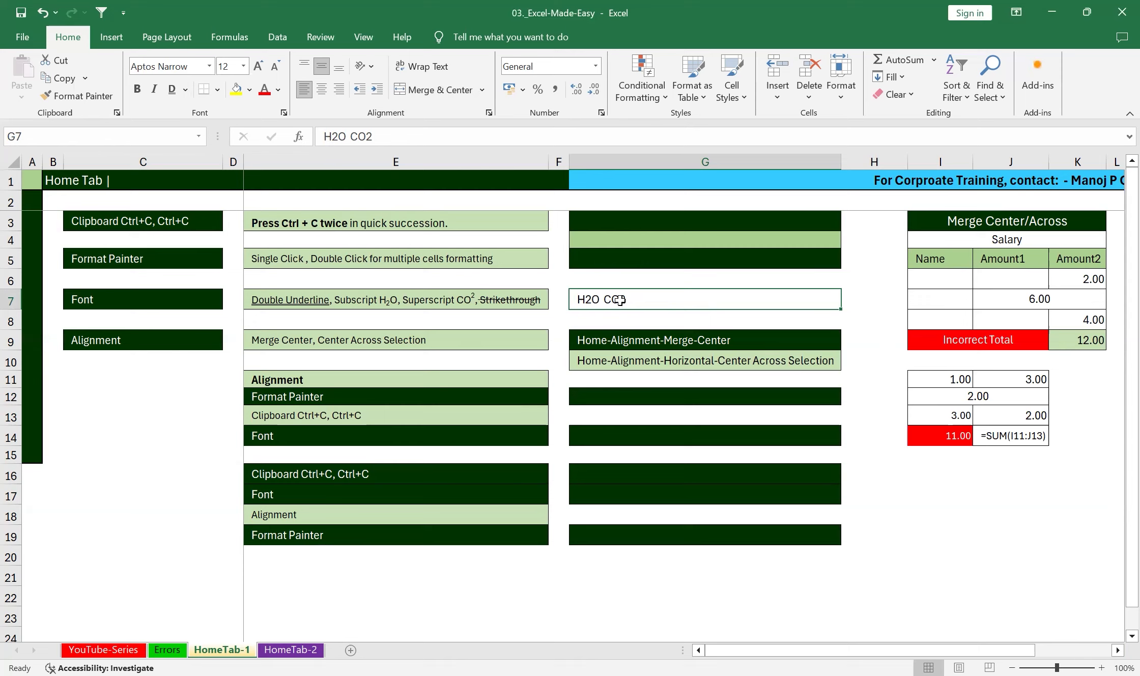
Format only the 2 of CO2 in G7 as superscript.
{"action": "double_click", "coordinate": [618, 297]}
{"action": "left_click_drag", "start_coordinate": [618, 299], "coordinate": [630, 300]}
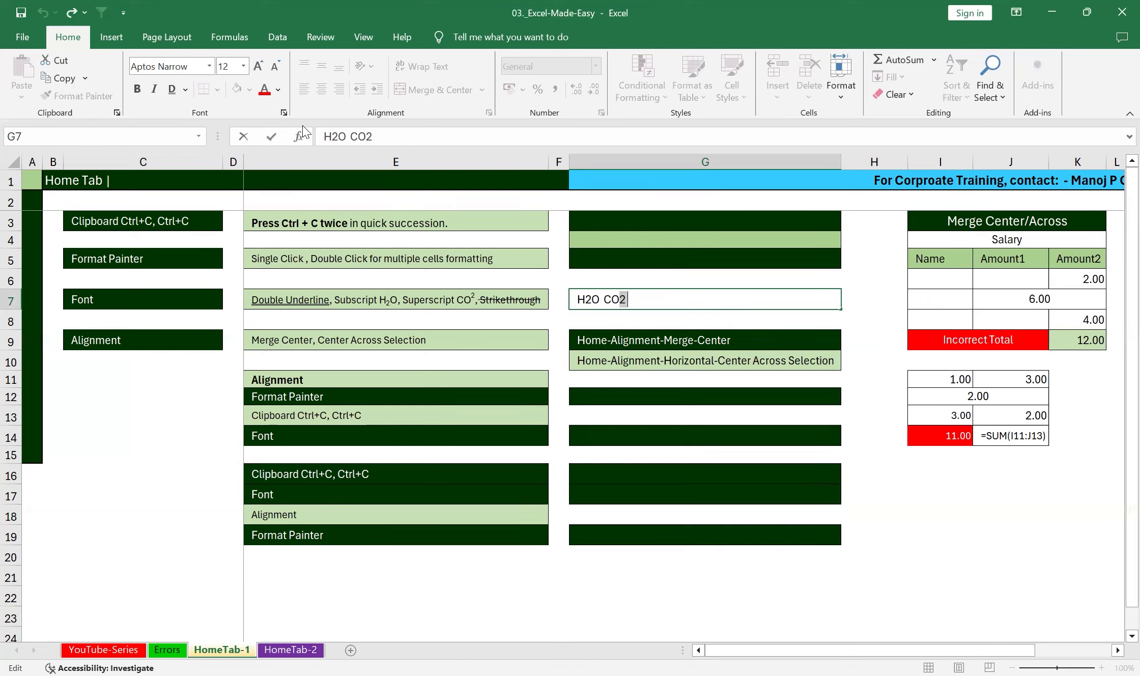
{"action": "left_click", "coordinate": [283, 113]}
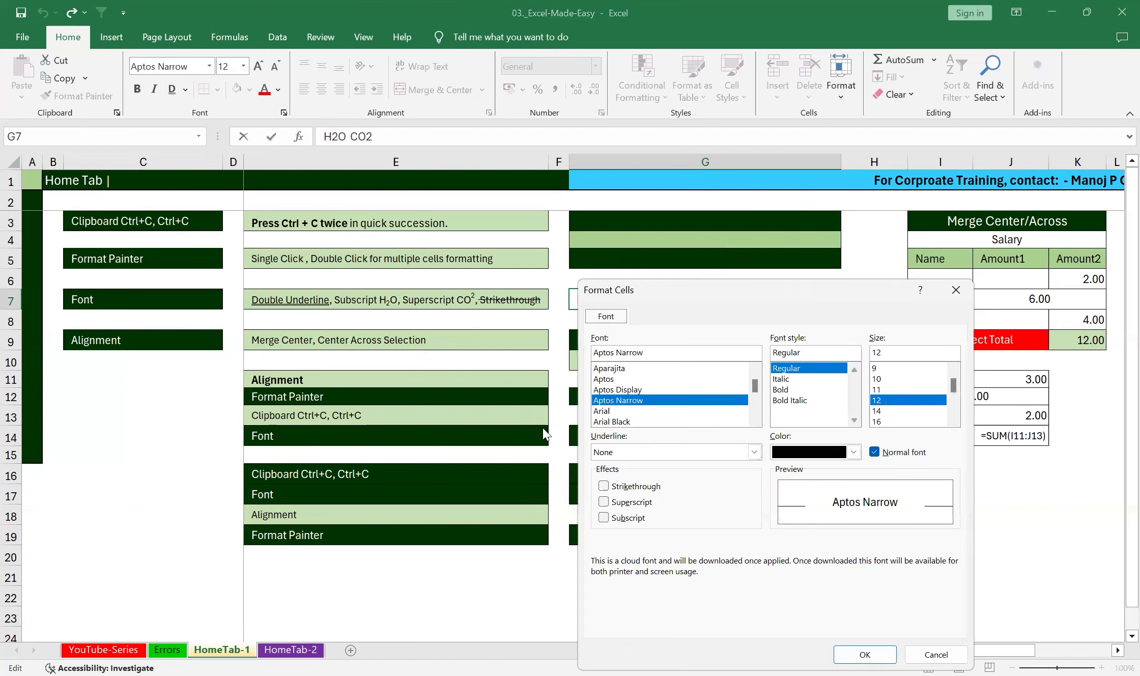
{"action": "left_click", "coordinate": [603, 502]}
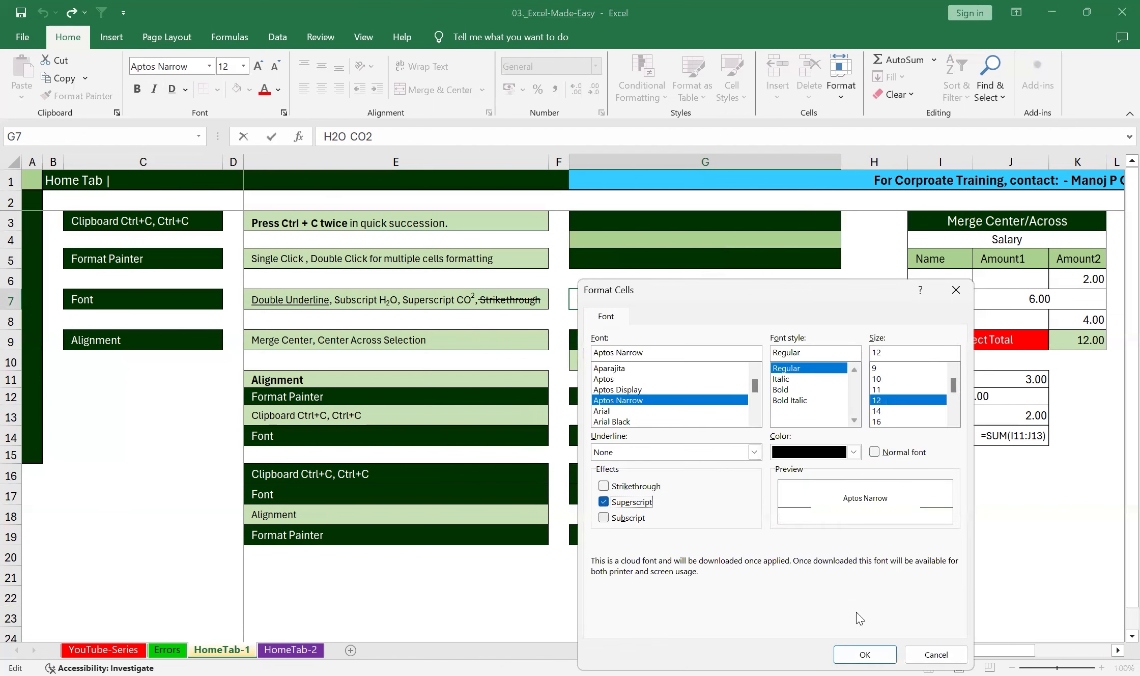
{"action": "left_click", "coordinate": [865, 655]}
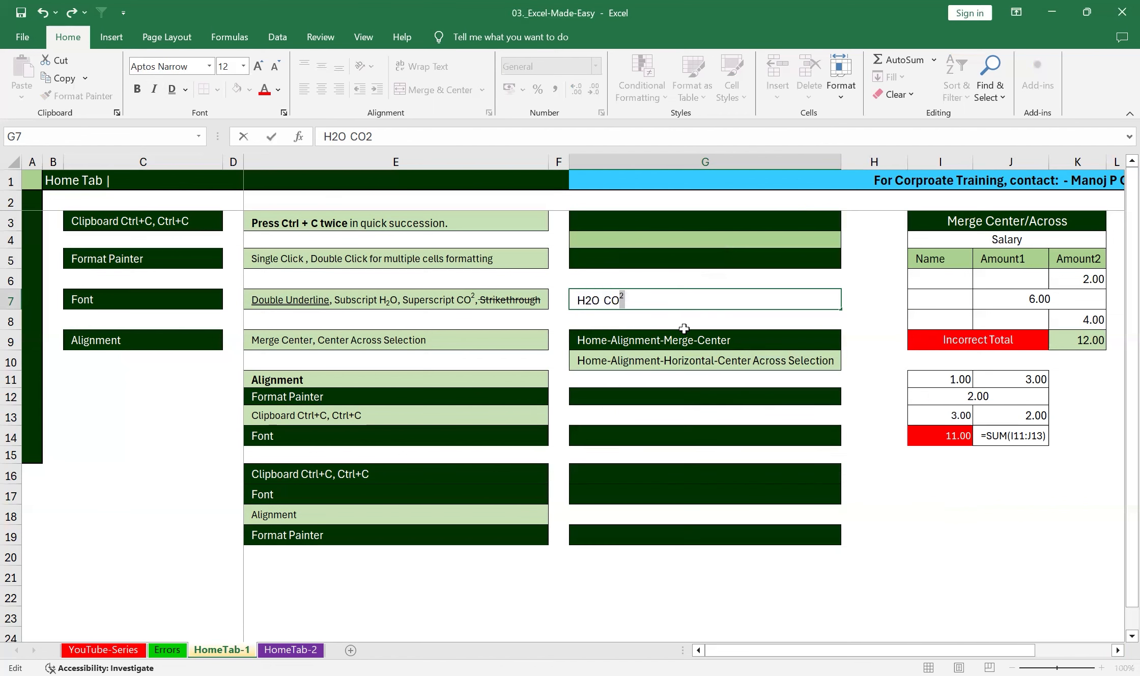
{"action": "key", "text": "Return"}
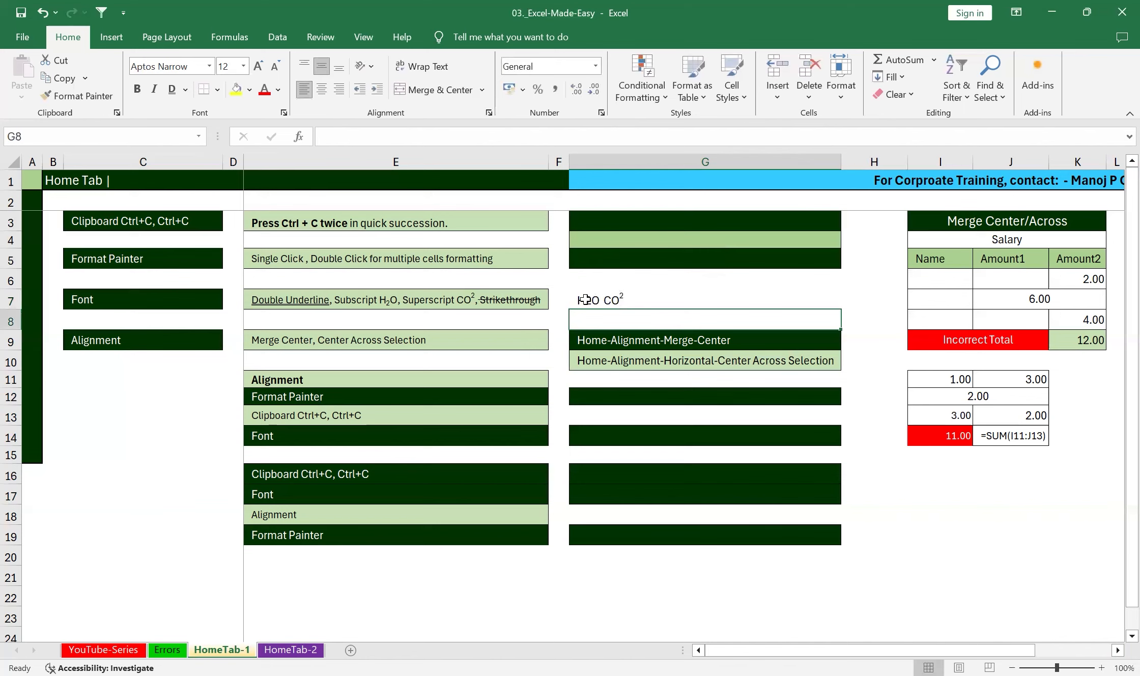
Format only the 2 of H2O in G7 as subscript.
{"action": "double_click", "coordinate": [585, 299]}
{"action": "left_click_drag", "start_coordinate": [585, 300], "coordinate": [592, 299]}
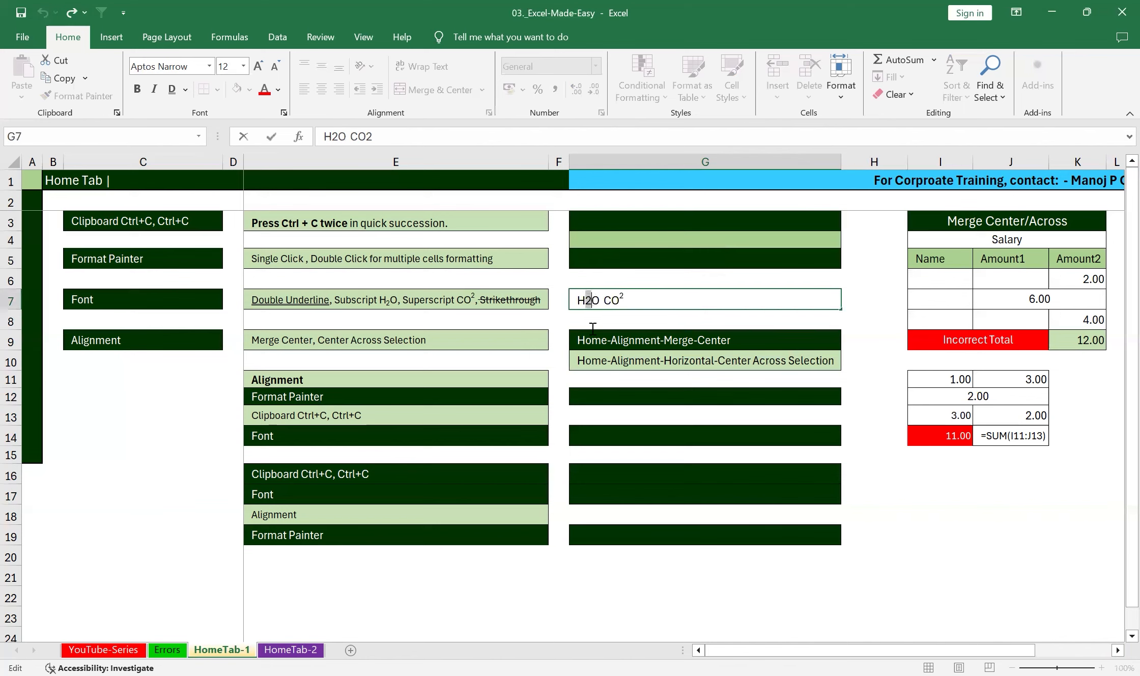
{"action": "left_click", "coordinate": [284, 113]}
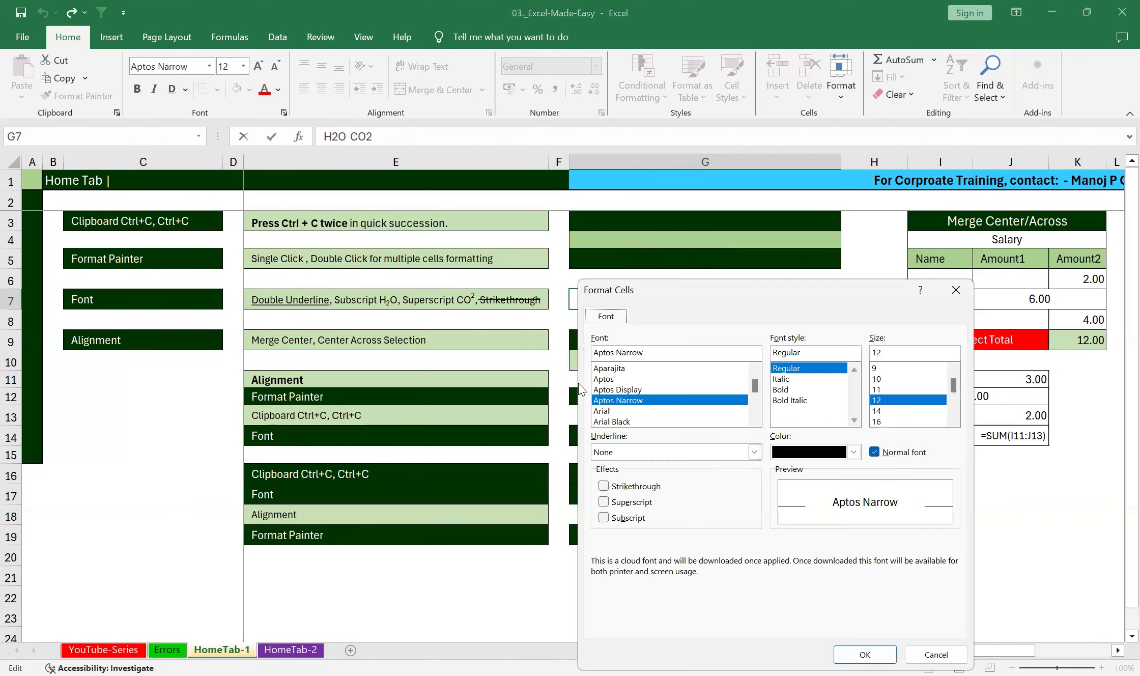
{"action": "left_click", "coordinate": [606, 517]}
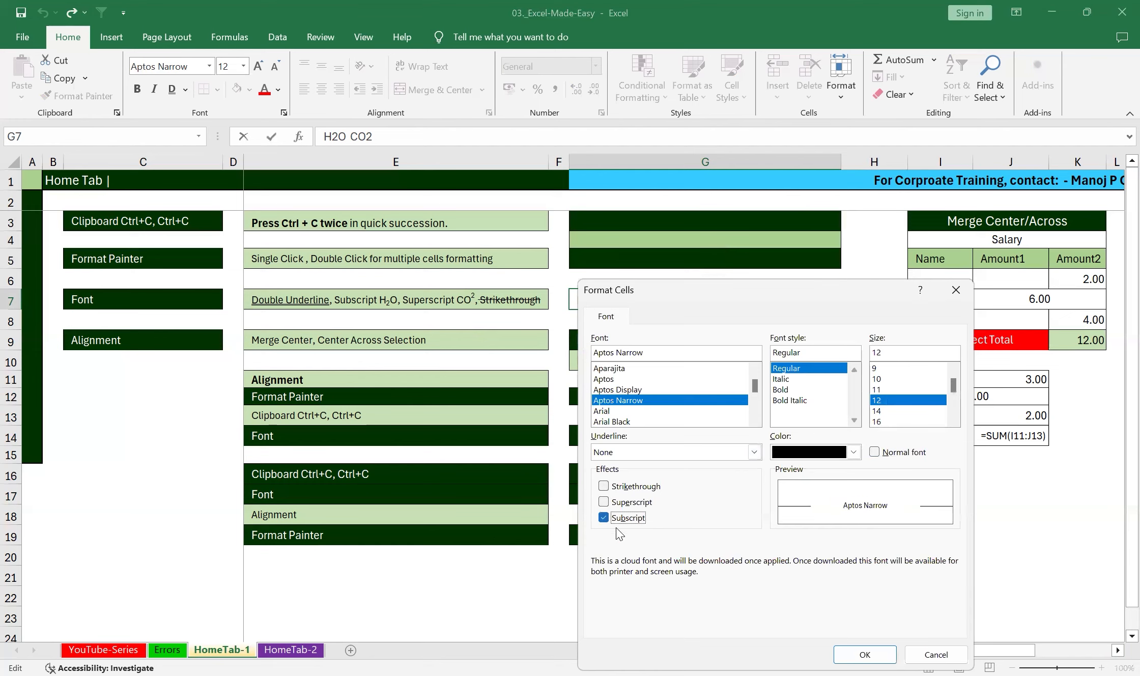
{"action": "left_click", "coordinate": [864, 655]}
{"action": "left_click", "coordinate": [948, 581]}
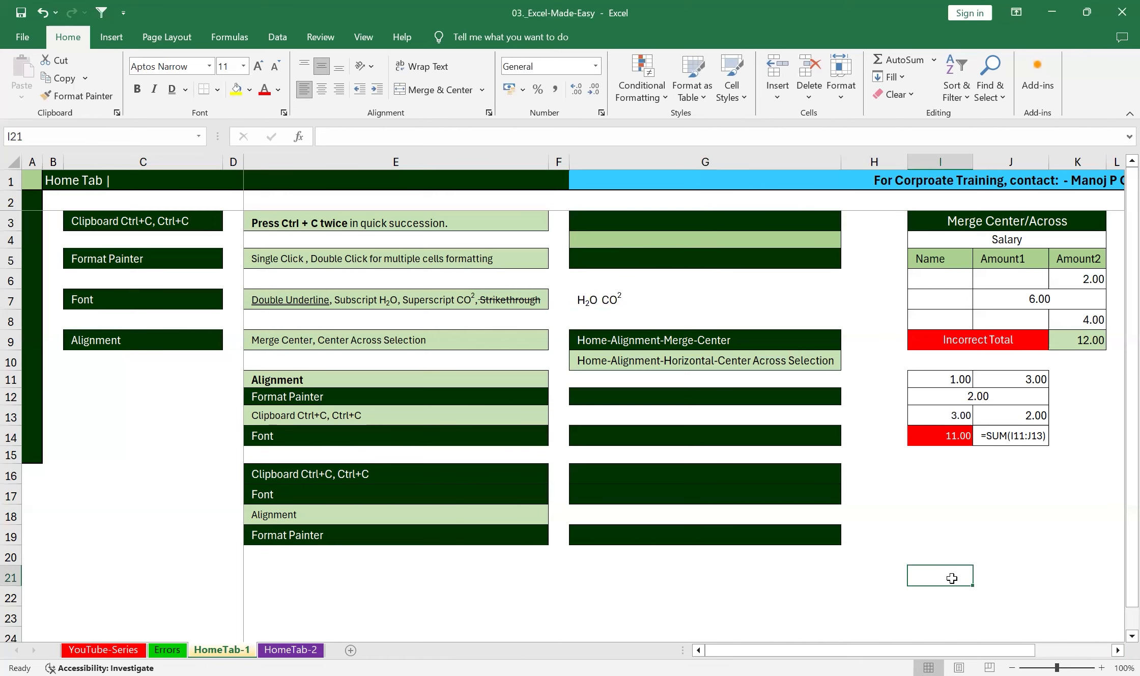
{"action": "left_click_drag", "start_coordinate": [991, 649], "coordinate": [1067, 640]}
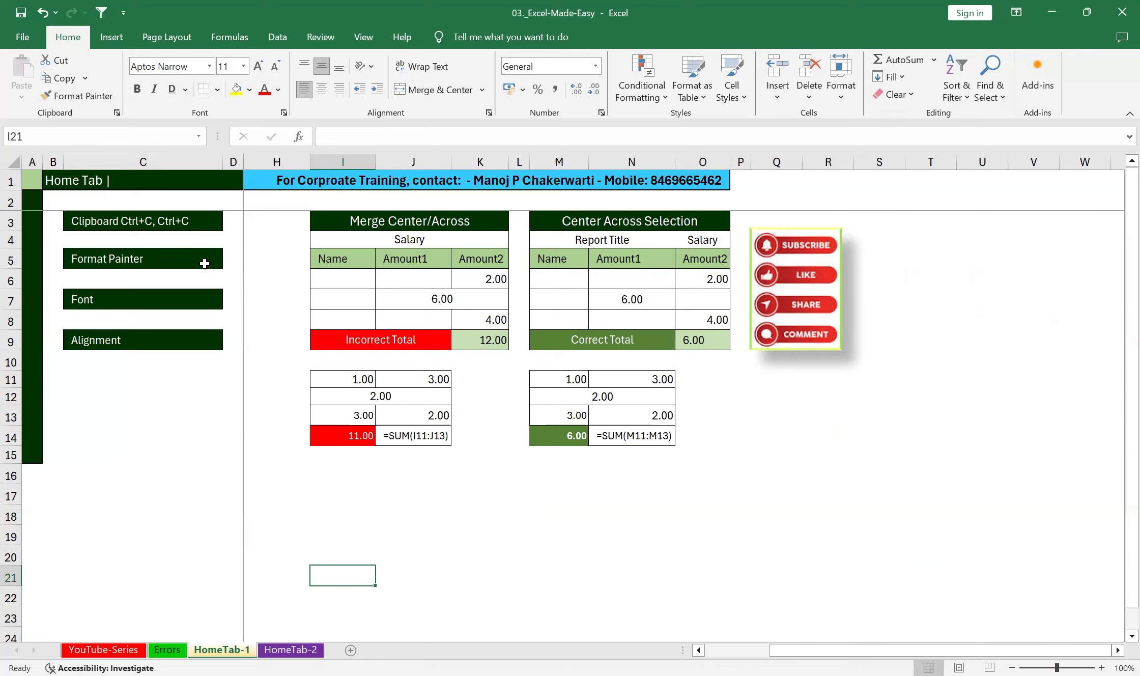
{"action": "left_click_drag", "start_coordinate": [914, 647], "coordinate": [947, 646]}
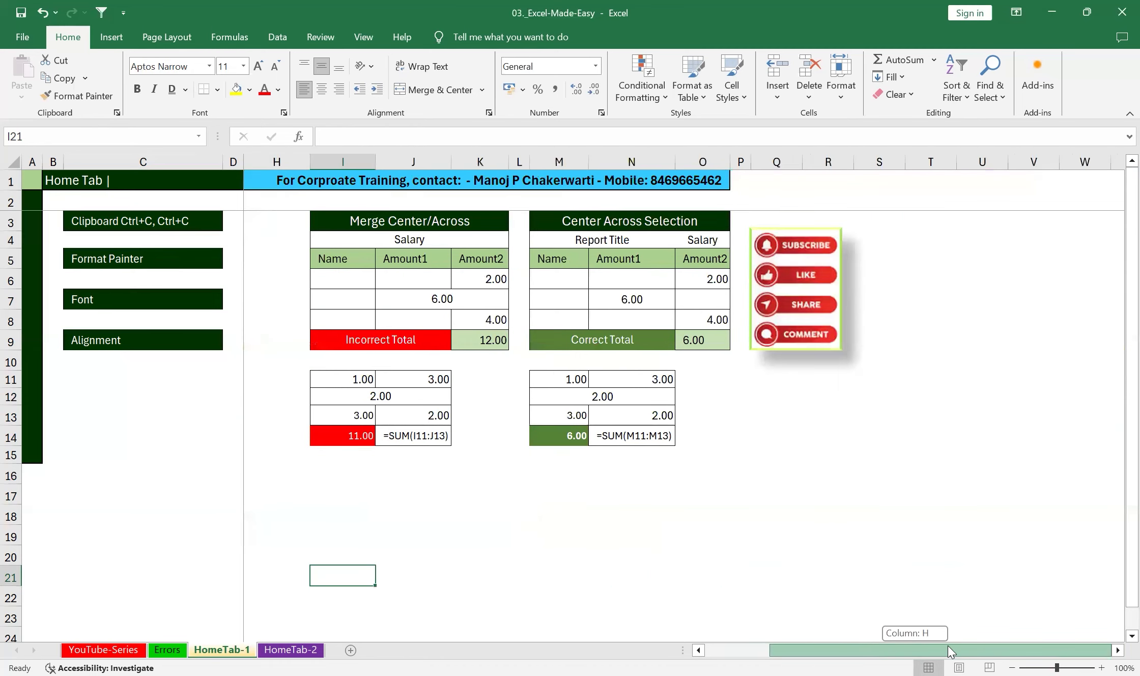
{"action": "left_click_drag", "start_coordinate": [947, 646], "coordinate": [779, 648]}
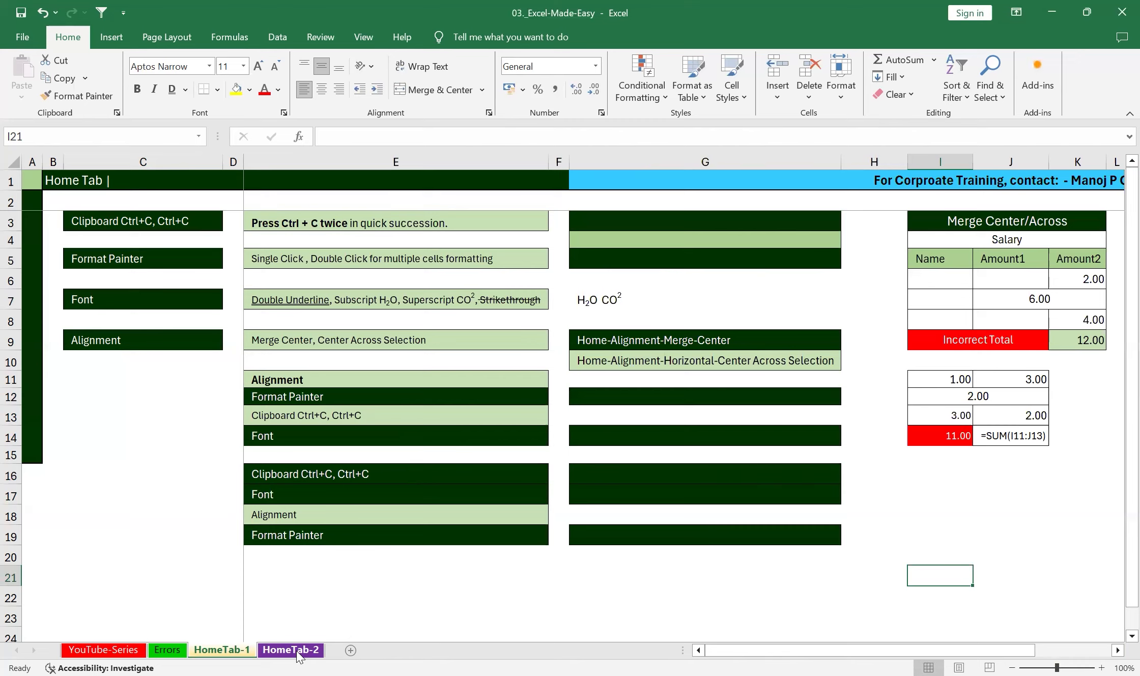
Switch to the HomeTab-2 sheet and set the number format of C4:M13 to General.
{"action": "left_click", "coordinate": [299, 651]}
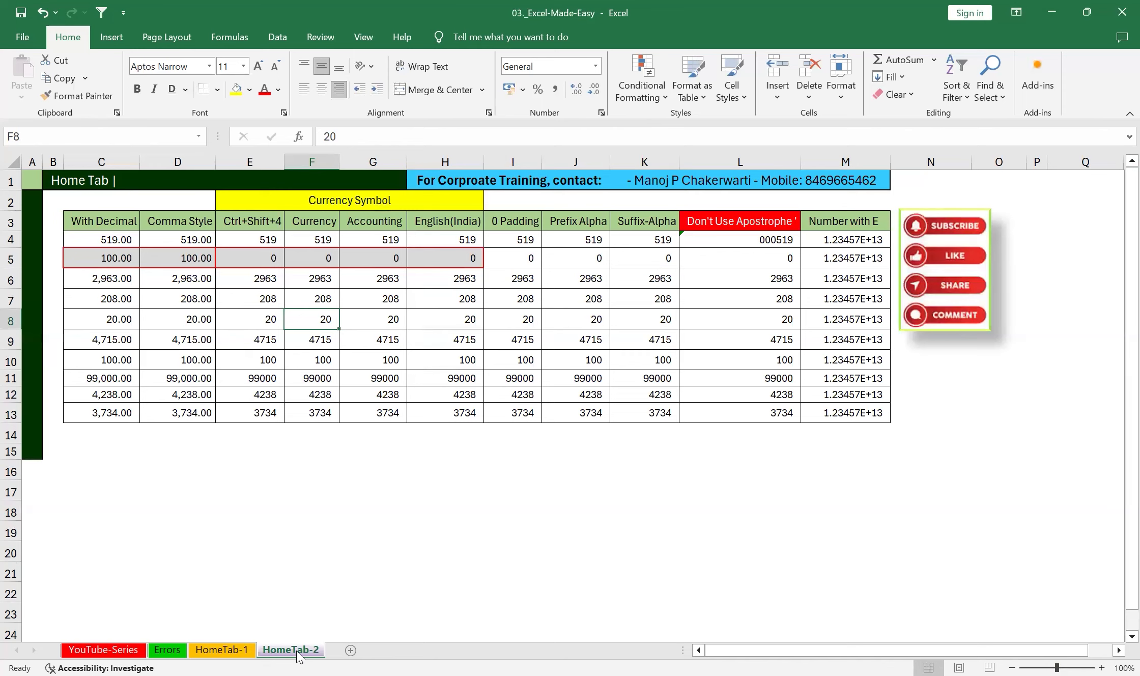
{"action": "left_click_drag", "start_coordinate": [117, 241], "coordinate": [860, 417]}
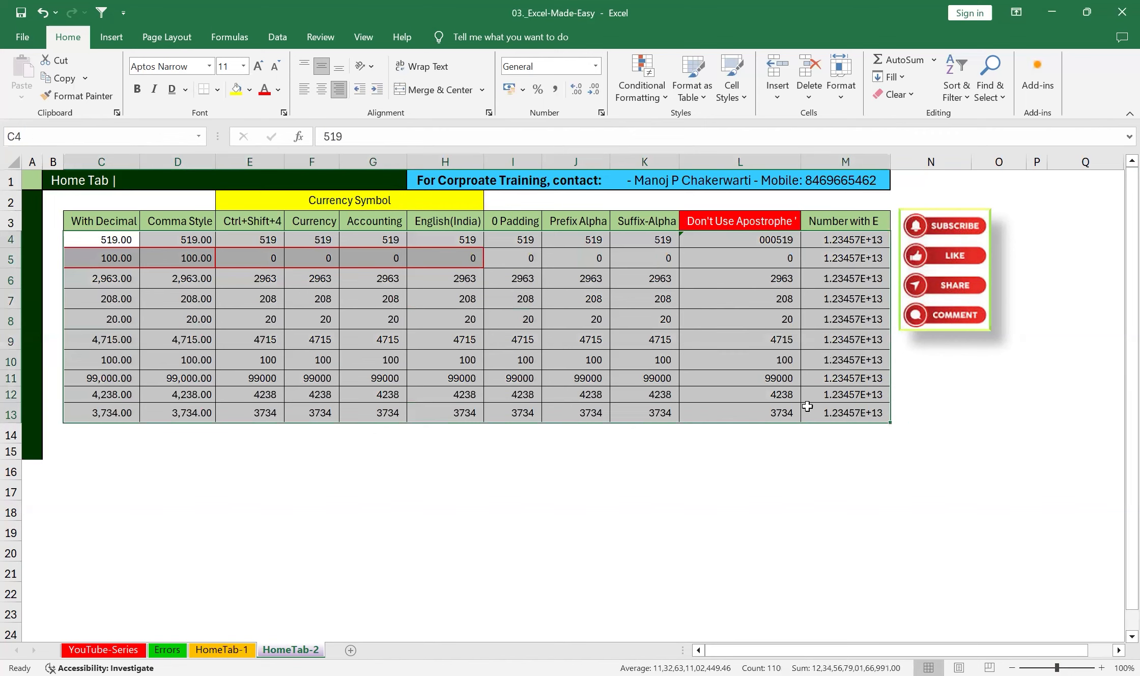
{"action": "left_click", "coordinate": [595, 65]}
{"action": "left_click", "coordinate": [576, 93]}
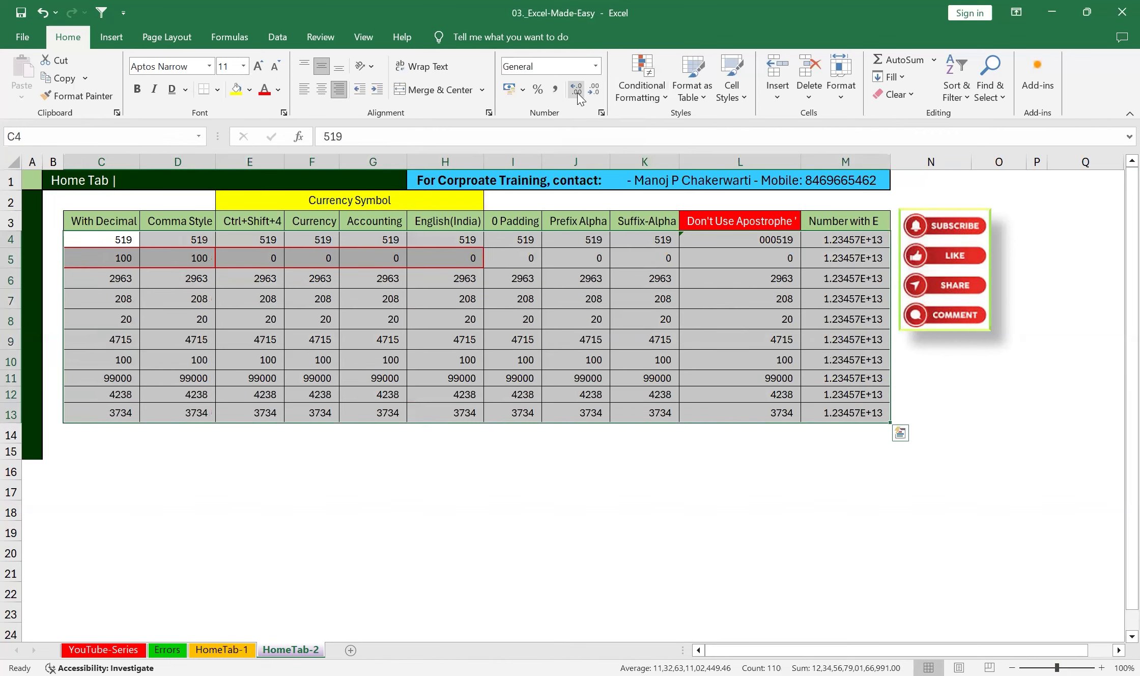
{"action": "left_click", "coordinate": [474, 464]}
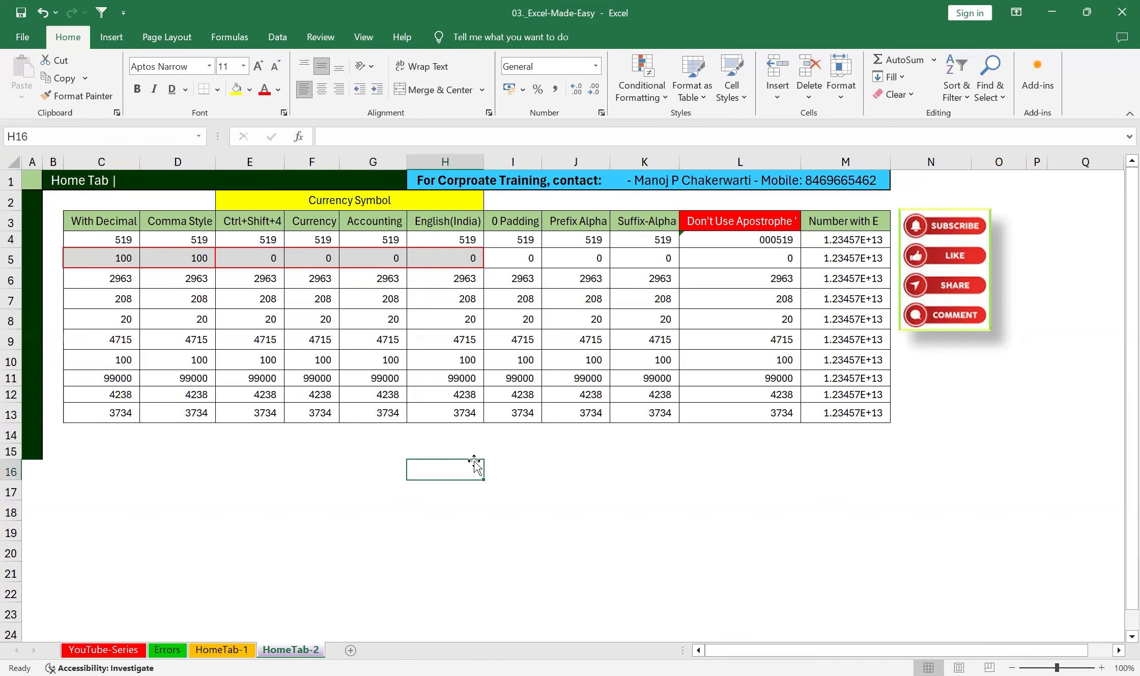
Remove the apostrophe and leading zeros from L4, leaving the plain number 519.
{"action": "left_click_drag", "start_coordinate": [109, 239], "coordinate": [123, 410]}
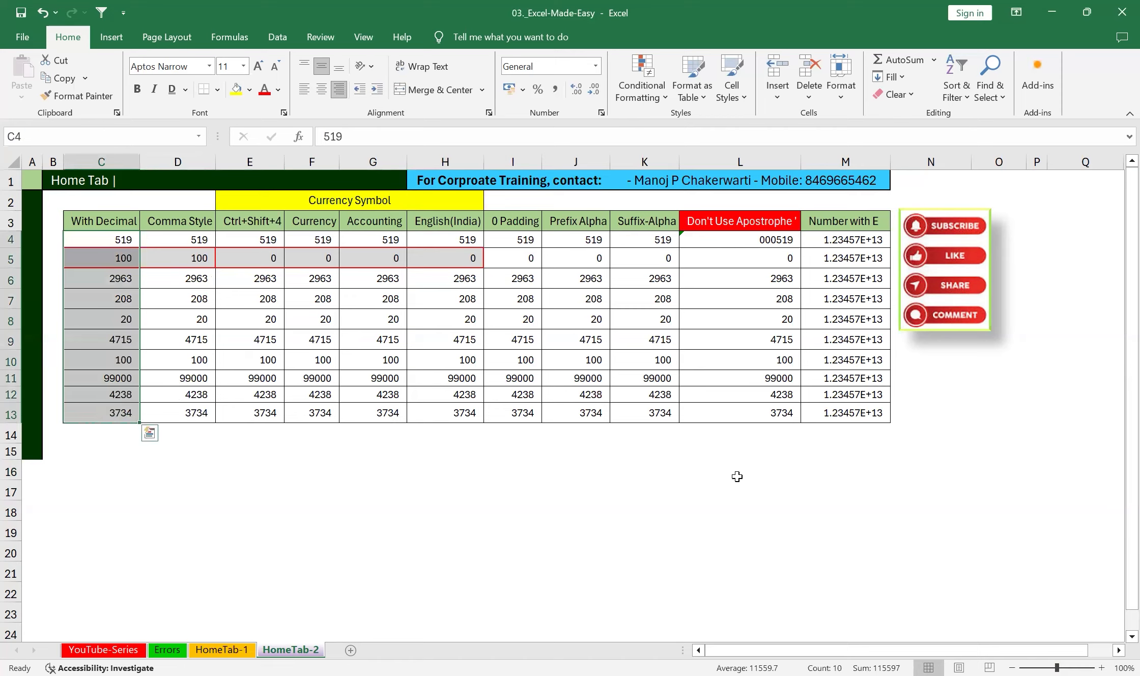
{"action": "left_click", "coordinate": [774, 239]}
{"action": "left_click", "coordinate": [340, 136]}
{"action": "key", "text": "BackSpace"}
{"action": "key", "text": "BackSpace"}
{"action": "key", "text": "BackSpace"}
{"action": "key", "text": "BackSpace"}
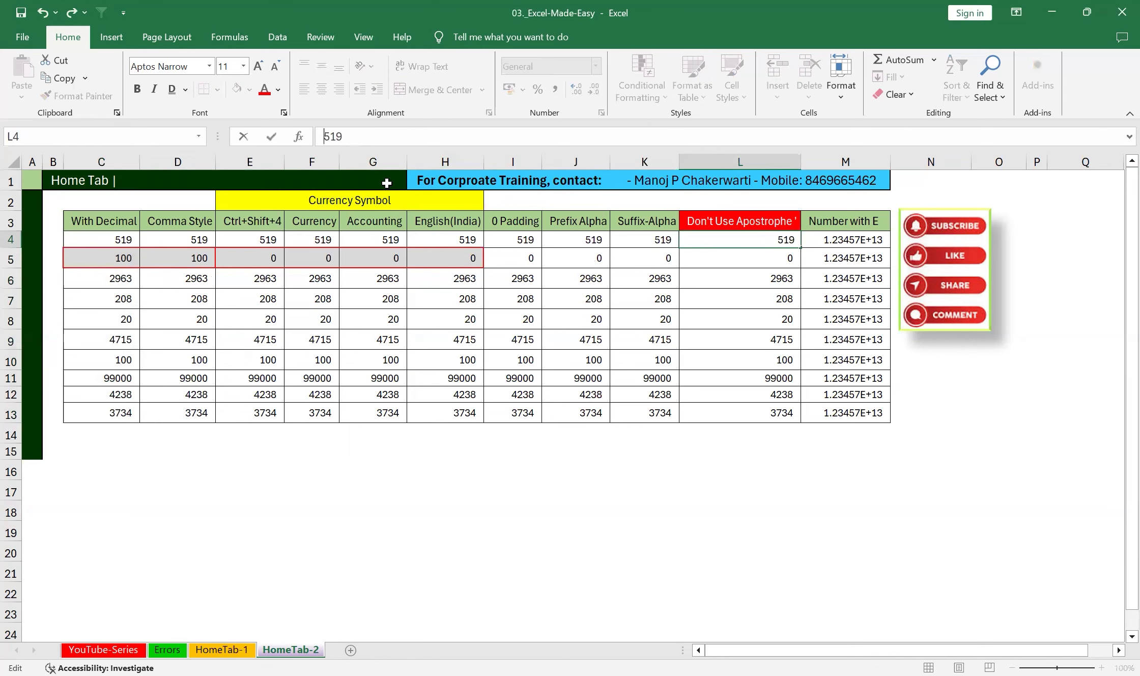
{"action": "key", "text": "Return"}
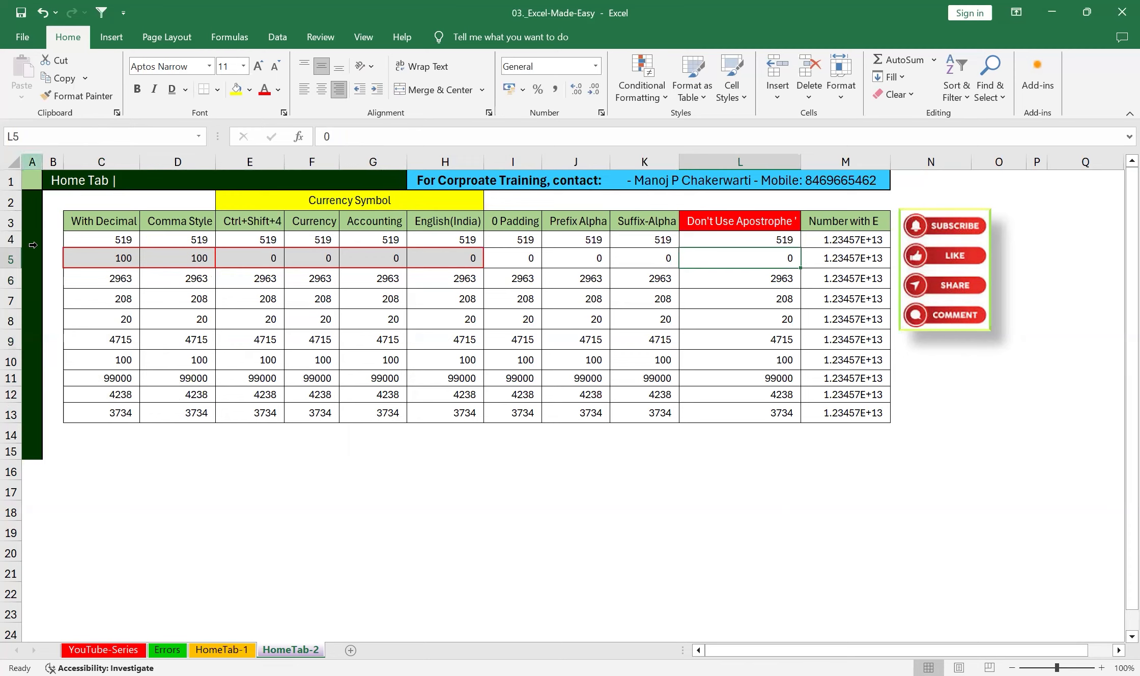
Show two decimal places for the With Decimal values in C4:C13.
{"action": "left_click", "coordinate": [123, 240]}
{"action": "left_click_drag", "start_coordinate": [123, 261], "coordinate": [124, 414]}
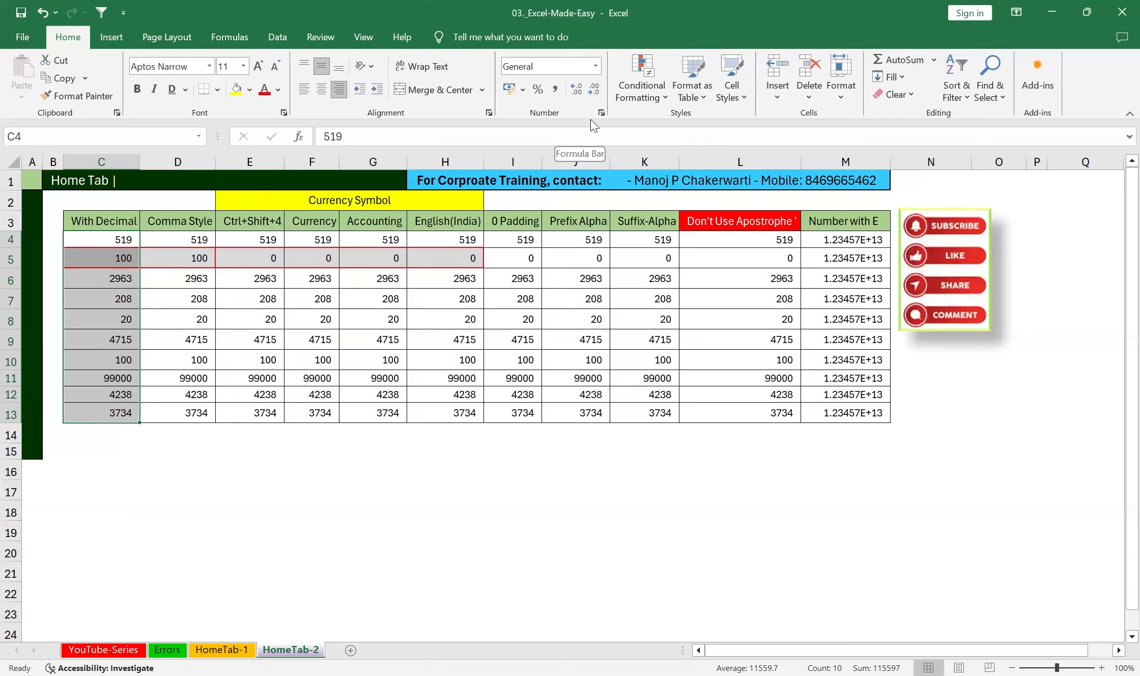
{"action": "left_click", "coordinate": [576, 88]}
{"action": "left_click", "coordinate": [576, 88]}
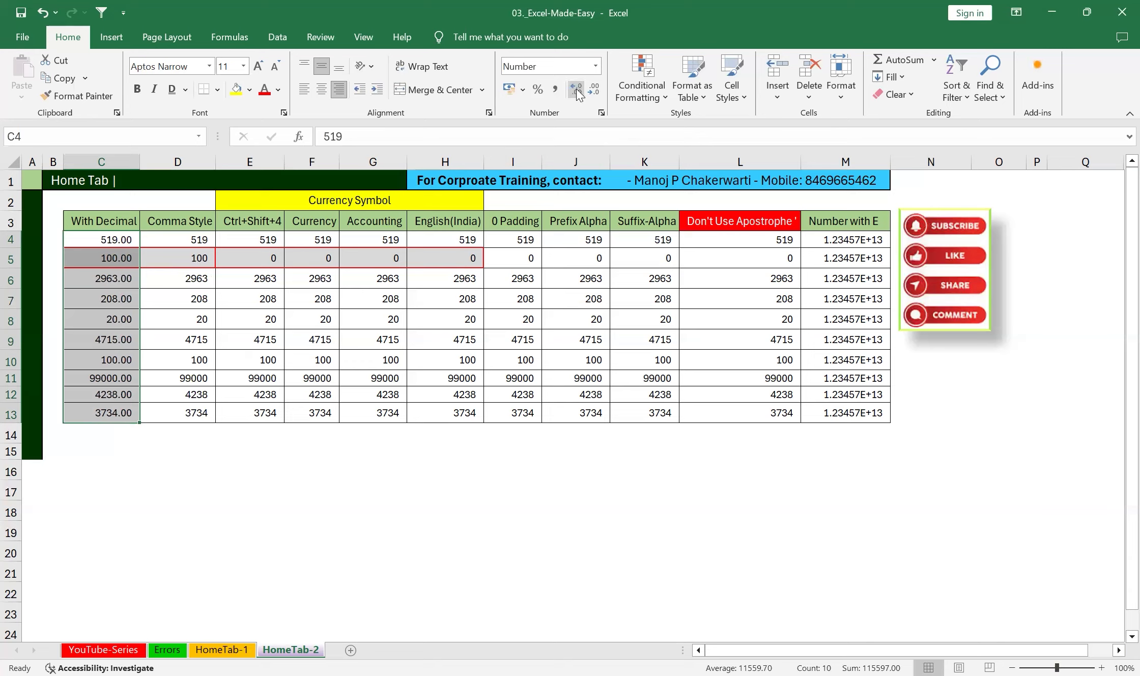
Format the With Decimal values in C4:C13 as Number with 2 decimal places and the 1000 separator.
{"action": "left_click", "coordinate": [593, 91]}
{"action": "left_click", "coordinate": [593, 90]}
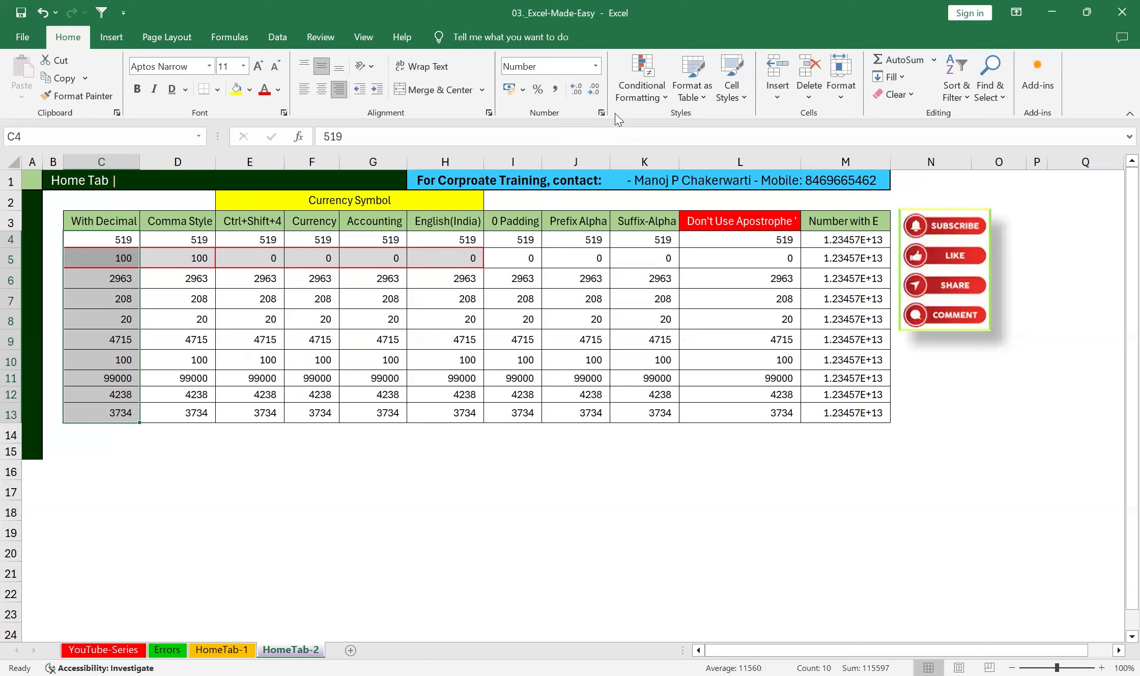
{"action": "left_click", "coordinate": [601, 113]}
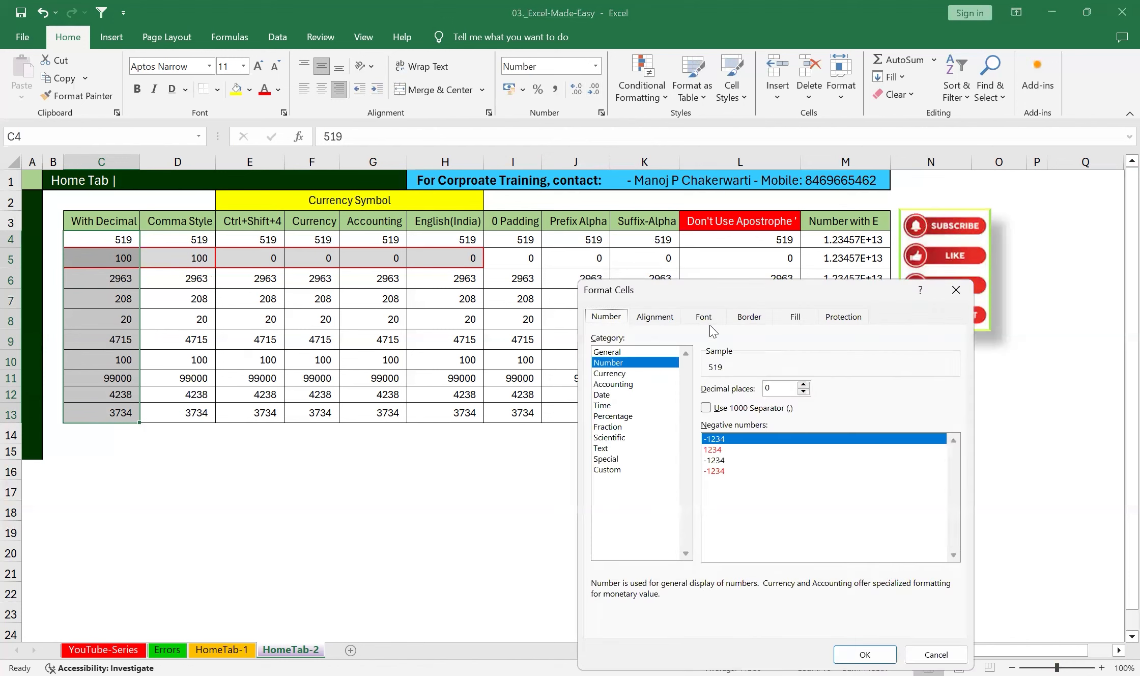
{"action": "left_click", "coordinate": [804, 388]}
{"action": "left_click", "coordinate": [803, 388]}
{"action": "left_click", "coordinate": [706, 408]}
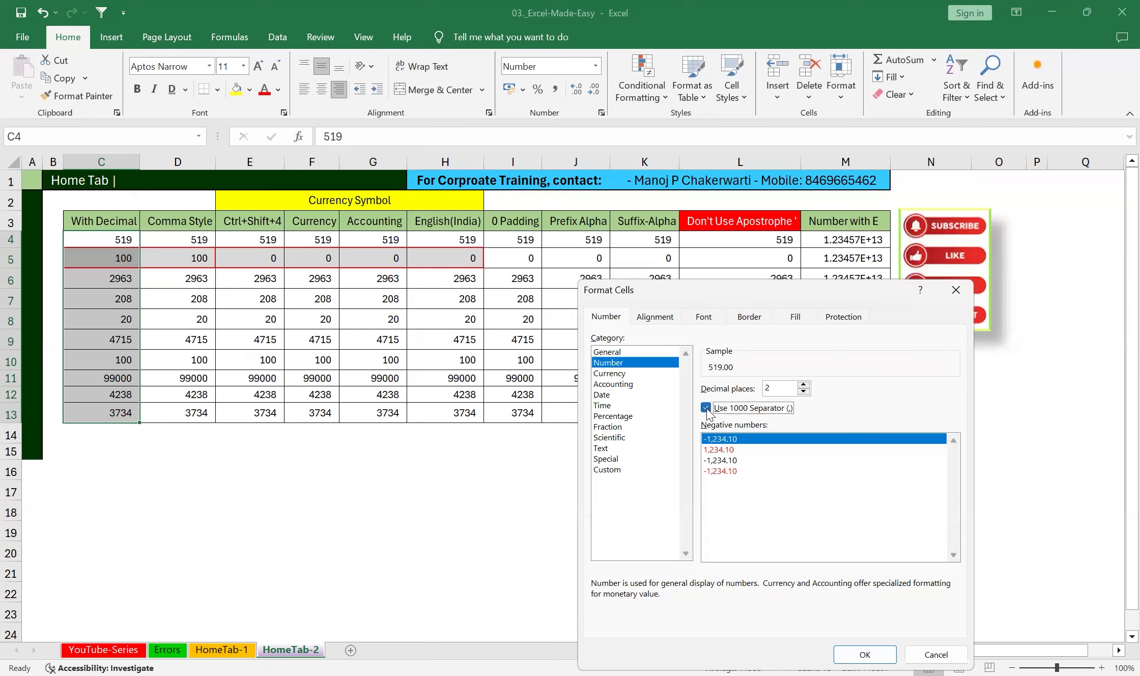
{"action": "left_click", "coordinate": [865, 654]}
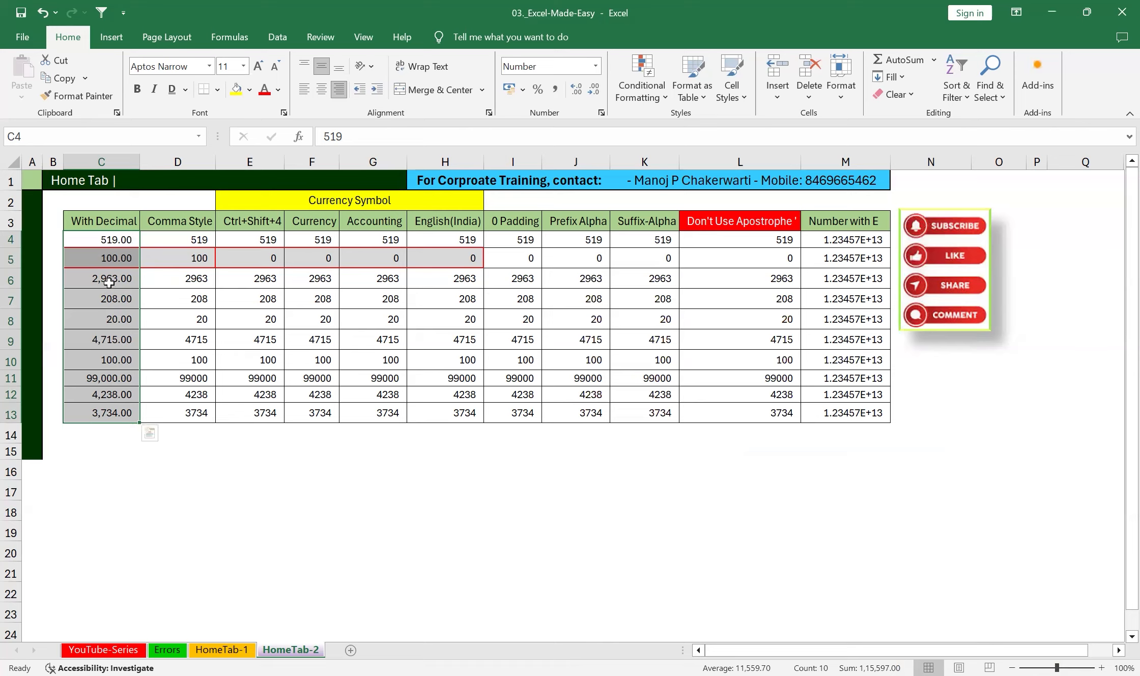
Enter the label Number in C15, below the With Decimal column.
{"action": "left_click", "coordinate": [96, 450]}
{"action": "type", "text": "Number"}
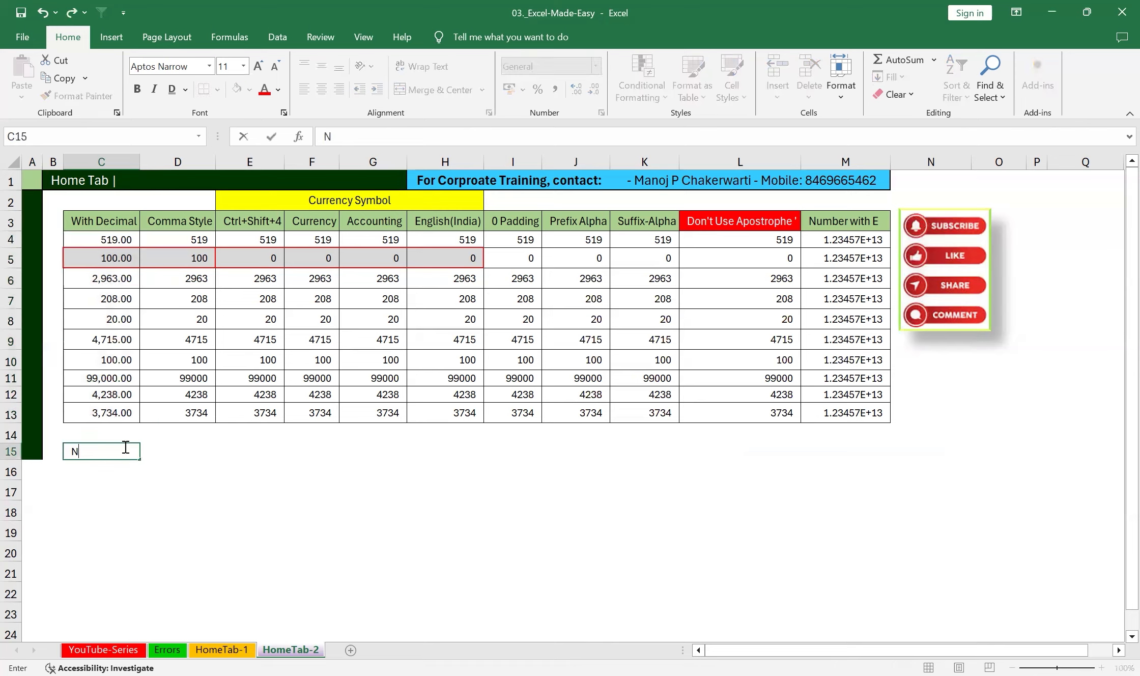
{"action": "left_click", "coordinate": [224, 505]}
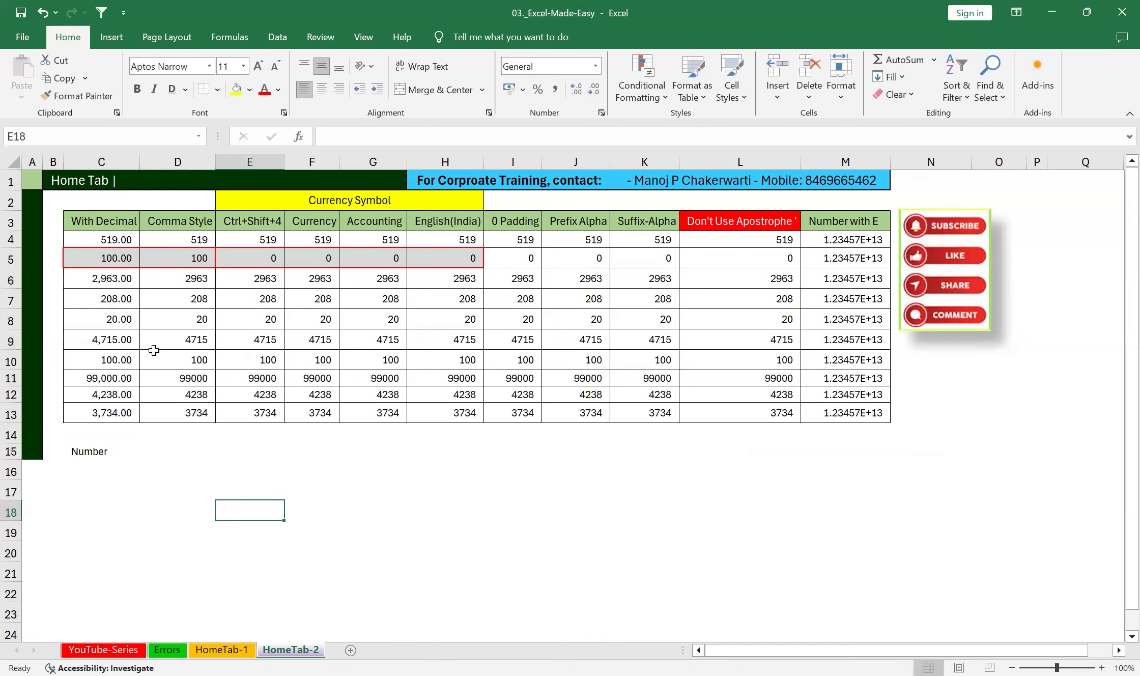
Apply the comma style to the Comma Style values in D4:D13.
{"action": "left_click_drag", "start_coordinate": [193, 238], "coordinate": [182, 405]}
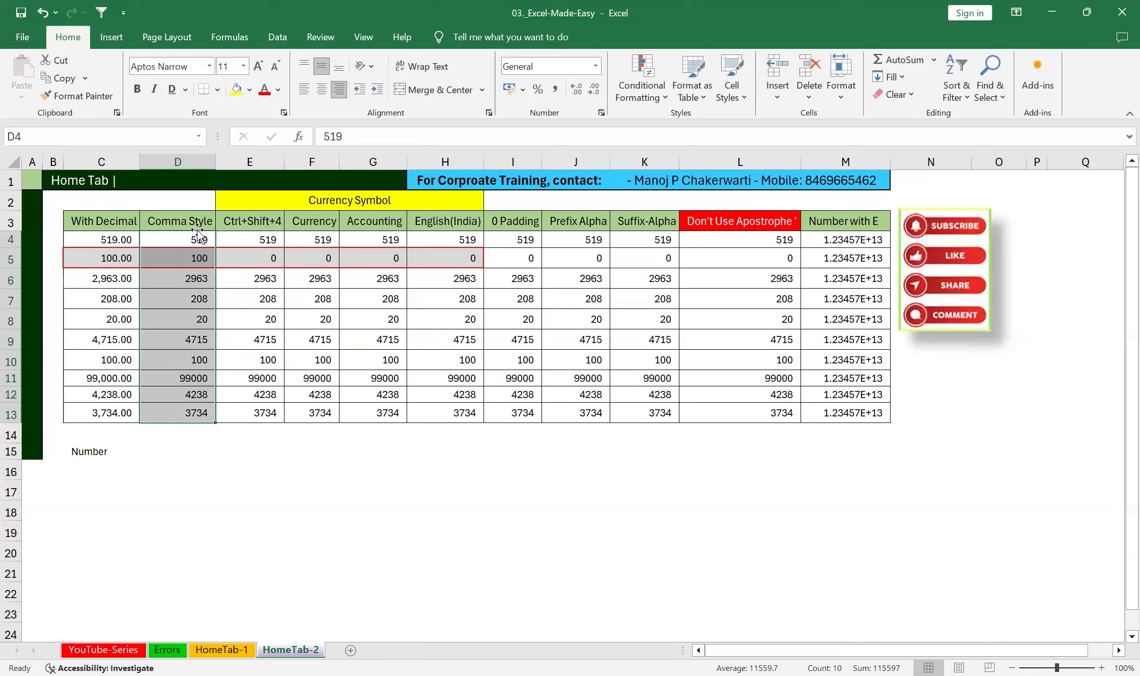
{"action": "left_click", "coordinate": [555, 90]}
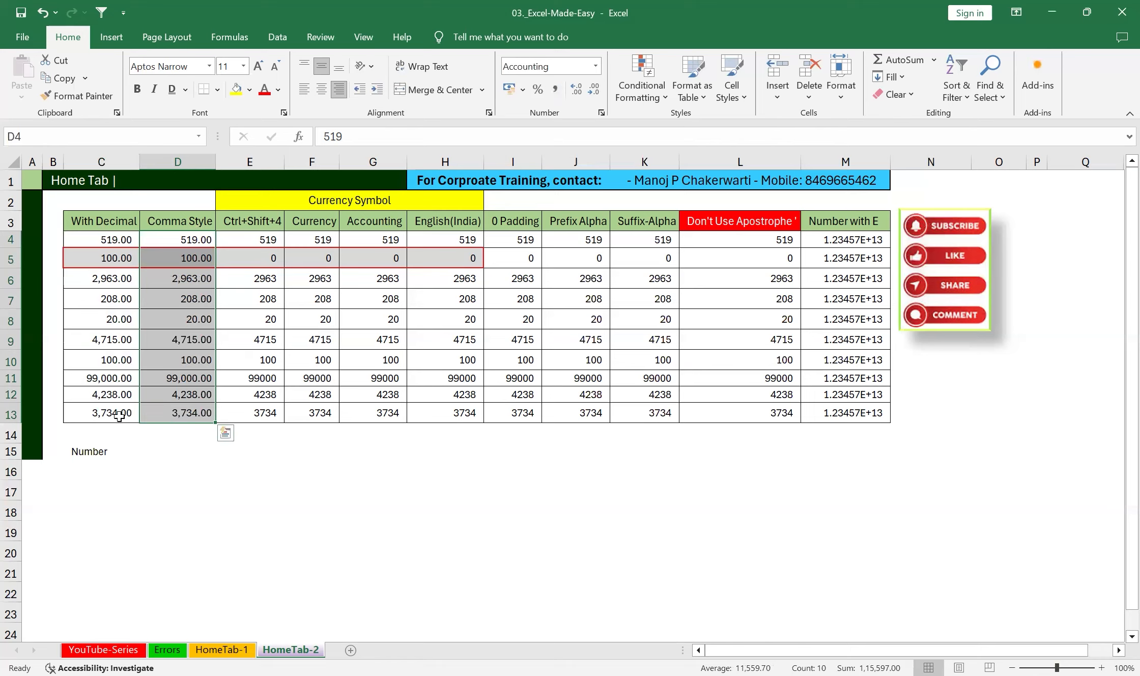
{"action": "left_click_drag", "start_coordinate": [122, 242], "coordinate": [125, 412]}
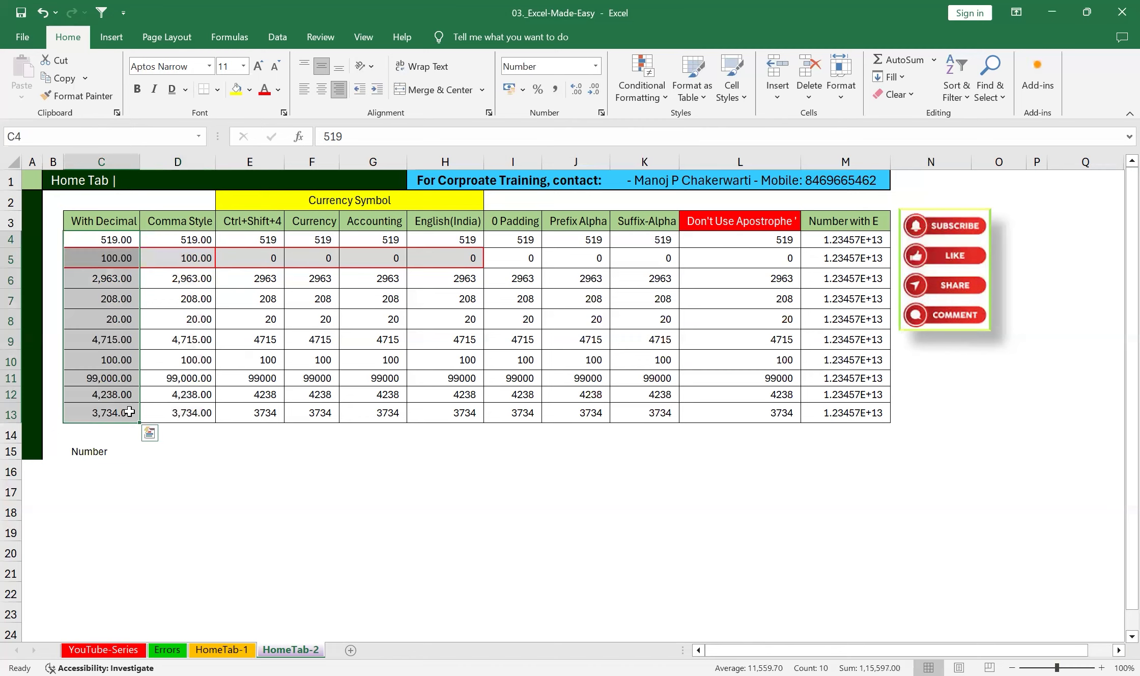
{"action": "left_click", "coordinate": [220, 454]}
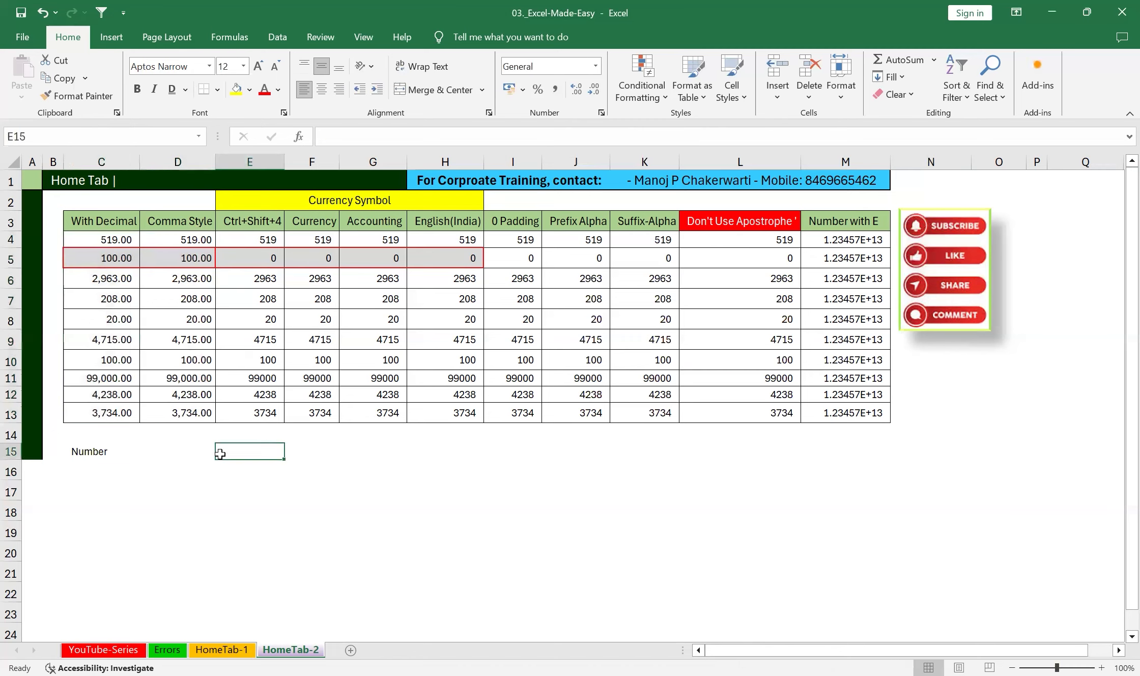
Set the With Decimal values in C4:C13 to 0 decimal places and turn off their 1000 separator.
{"action": "left_click_drag", "start_coordinate": [111, 242], "coordinate": [117, 407]}
{"action": "left_click", "coordinate": [339, 89]}
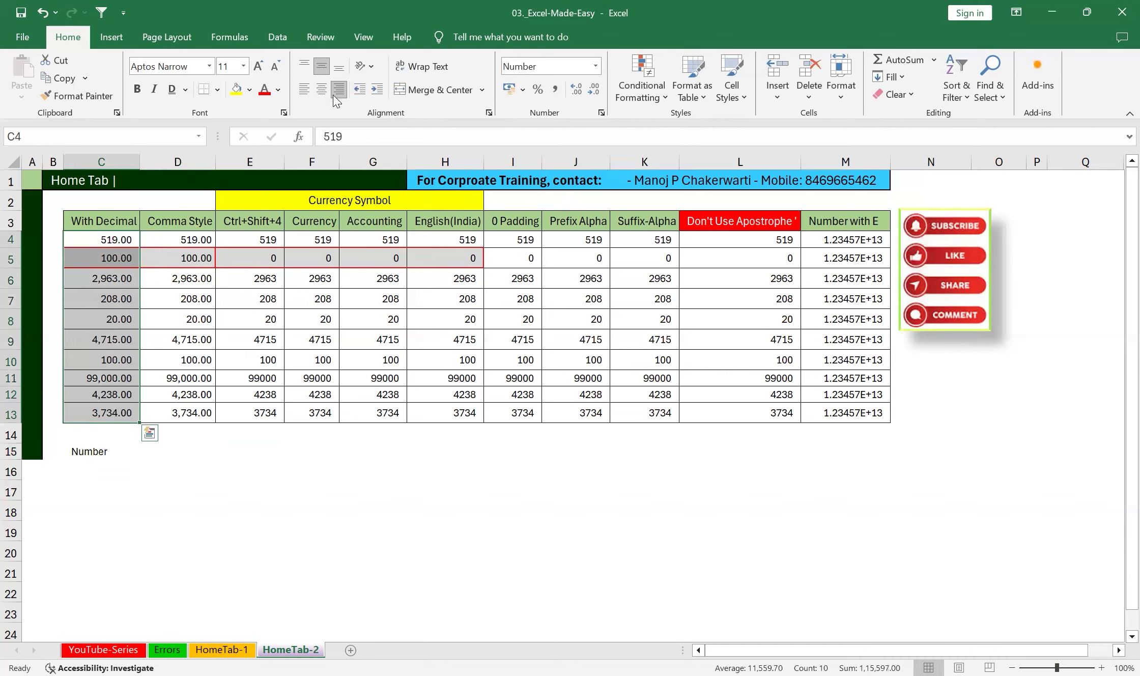
{"action": "left_click", "coordinate": [601, 113]}
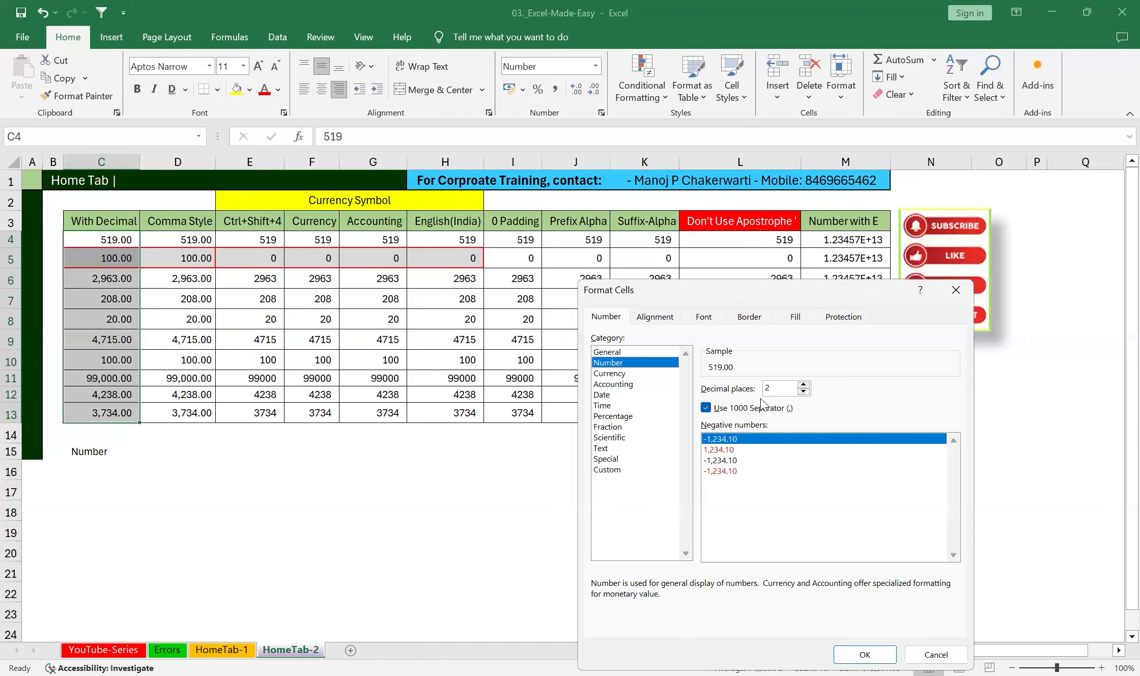
{"action": "left_click", "coordinate": [706, 408]}
{"action": "left_click", "coordinate": [803, 391]}
{"action": "left_click", "coordinate": [803, 390]}
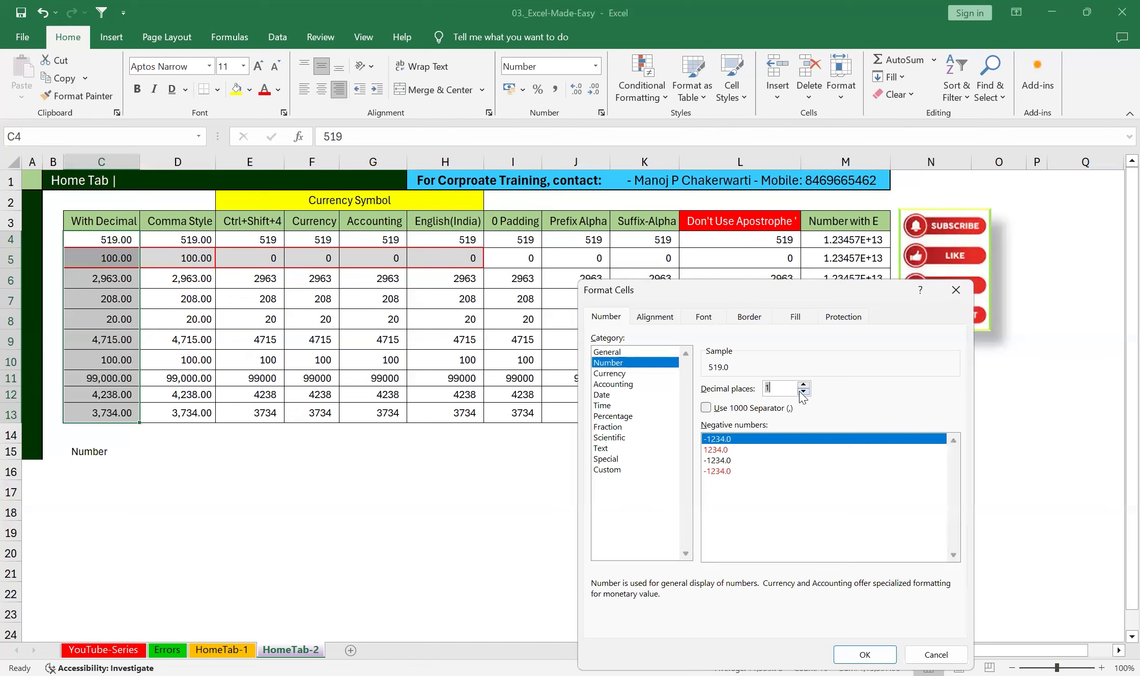
{"action": "left_click", "coordinate": [865, 654]}
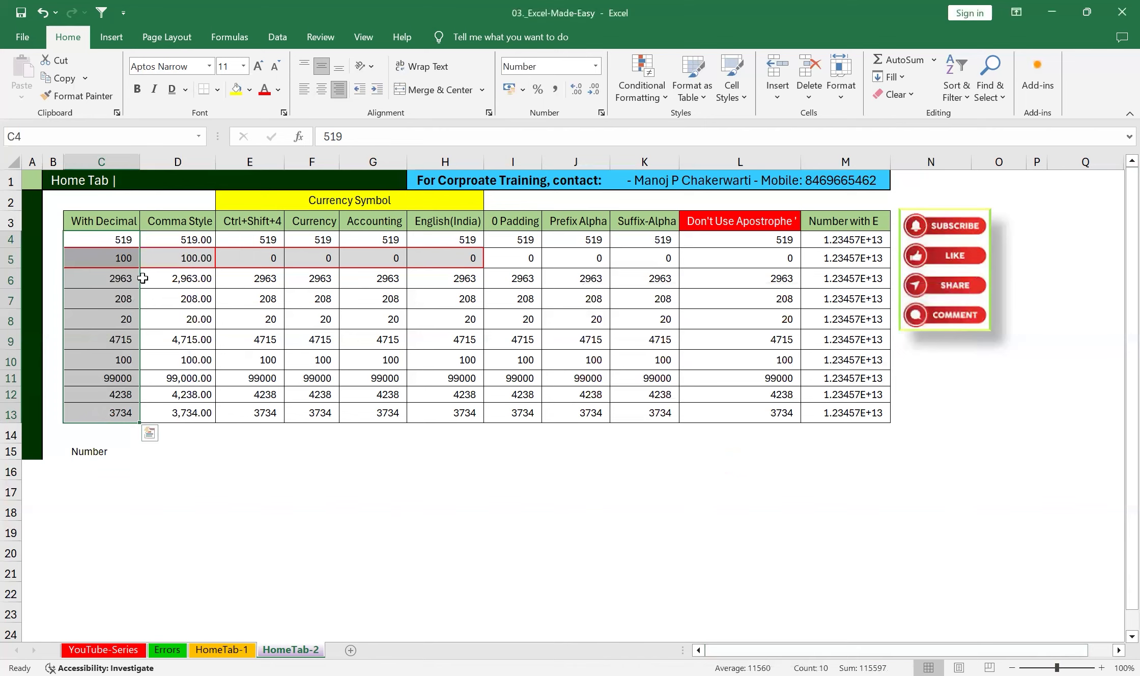
Reapply 2 decimal places and the 1000 separator to the Number format of C4:C13.
{"action": "left_click", "coordinate": [601, 113]}
{"action": "left_click", "coordinate": [802, 386]}
{"action": "left_click", "coordinate": [803, 385]}
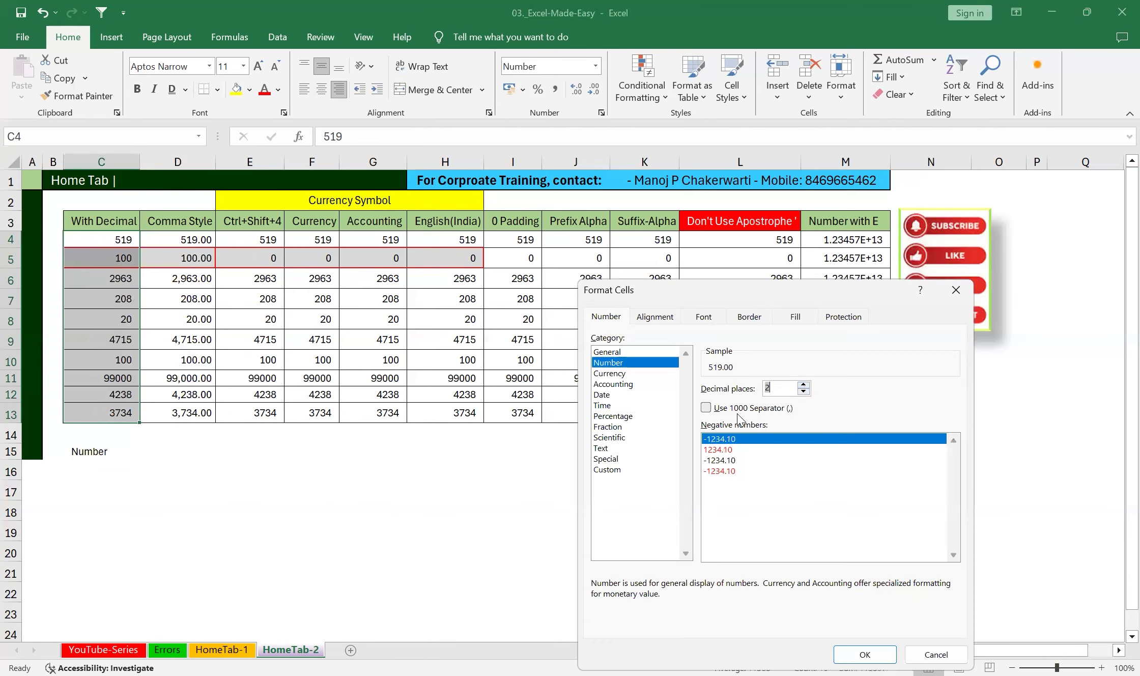
{"action": "left_click", "coordinate": [706, 407]}
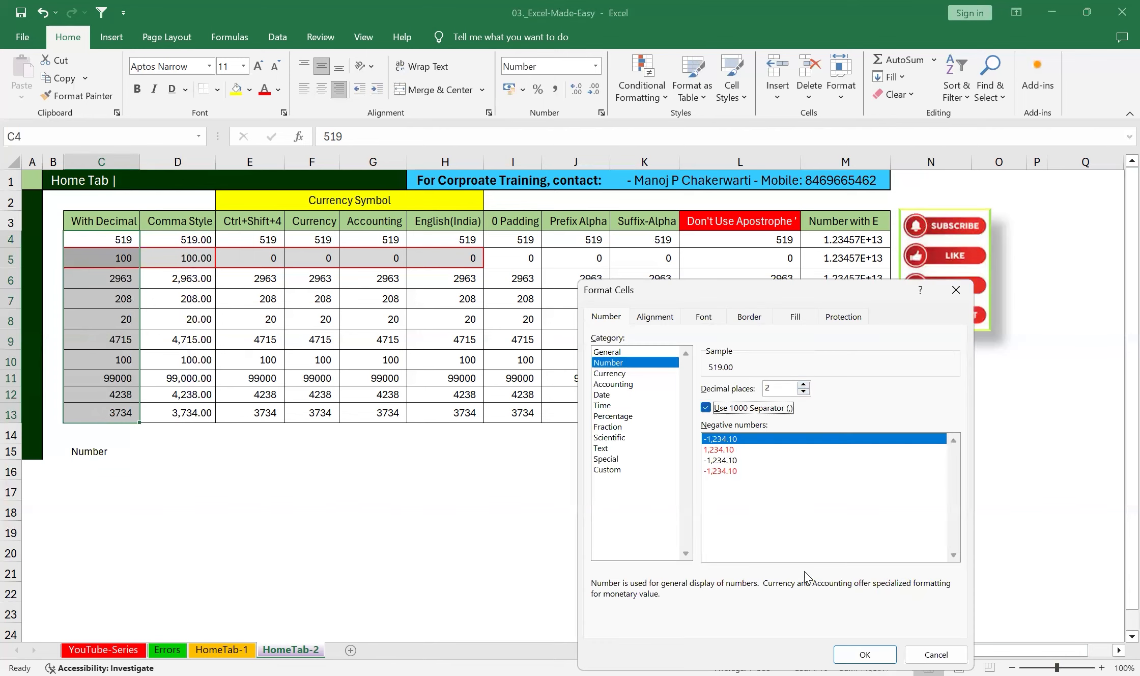
{"action": "left_click", "coordinate": [861, 654]}
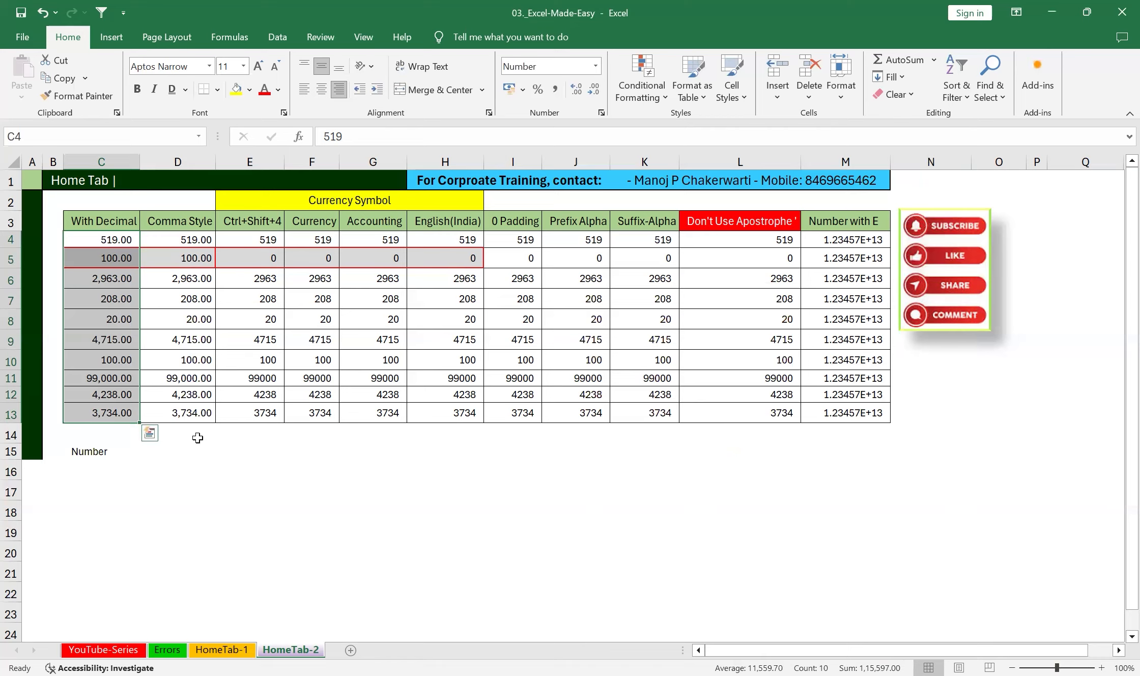
Compare the number format categories assigned to C4 and D4.
{"action": "left_click", "coordinate": [202, 452]}
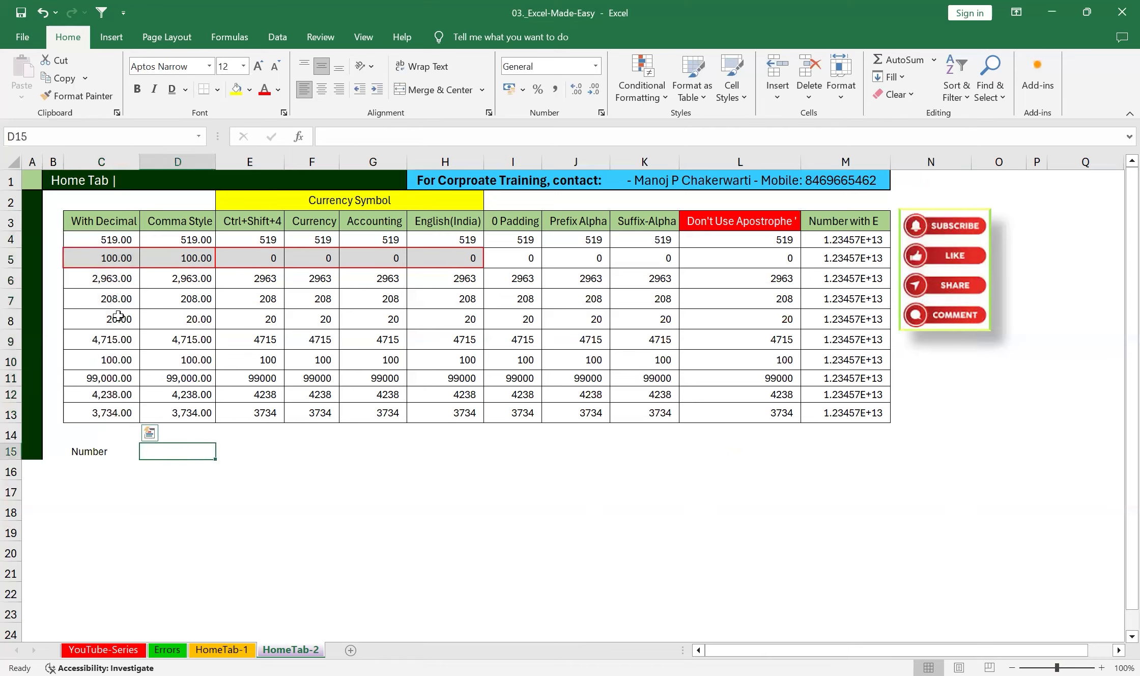
{"action": "left_click", "coordinate": [112, 241]}
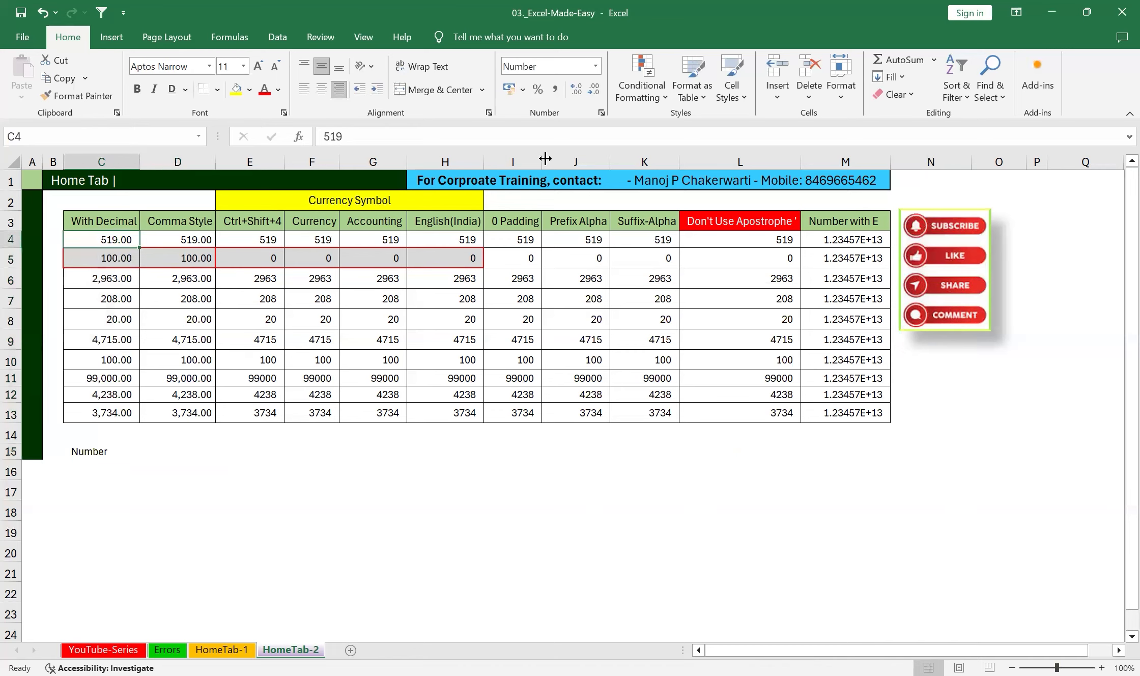
{"action": "left_click_drag", "start_coordinate": [540, 67], "coordinate": [519, 65]}
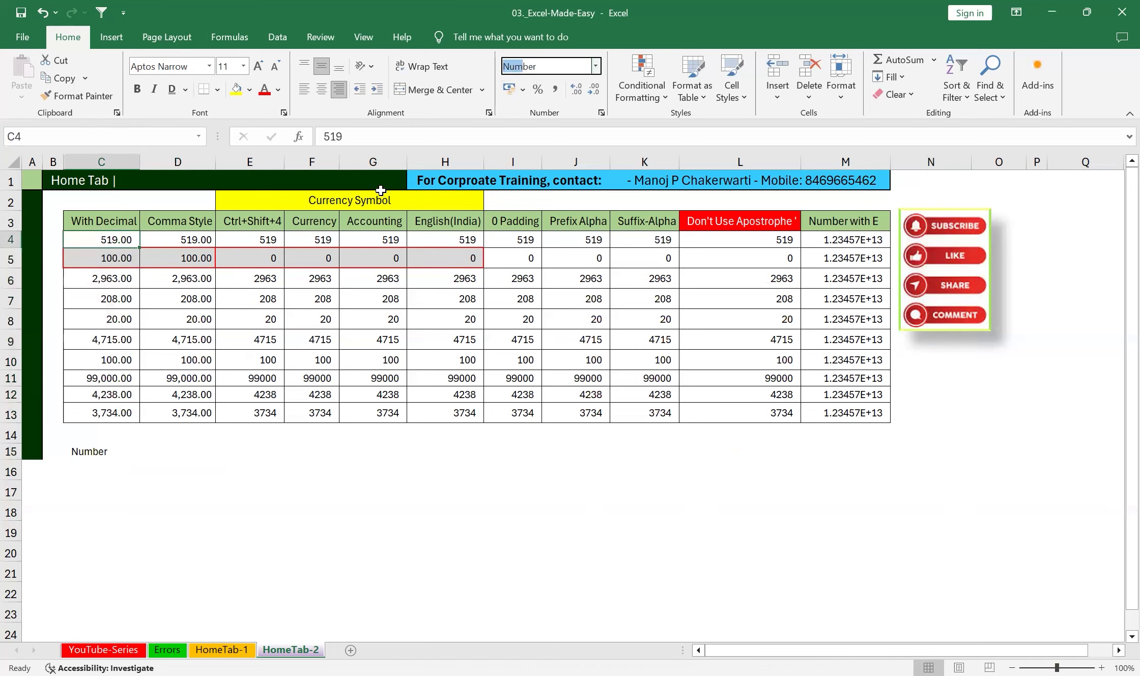
{"action": "left_click", "coordinate": [188, 241]}
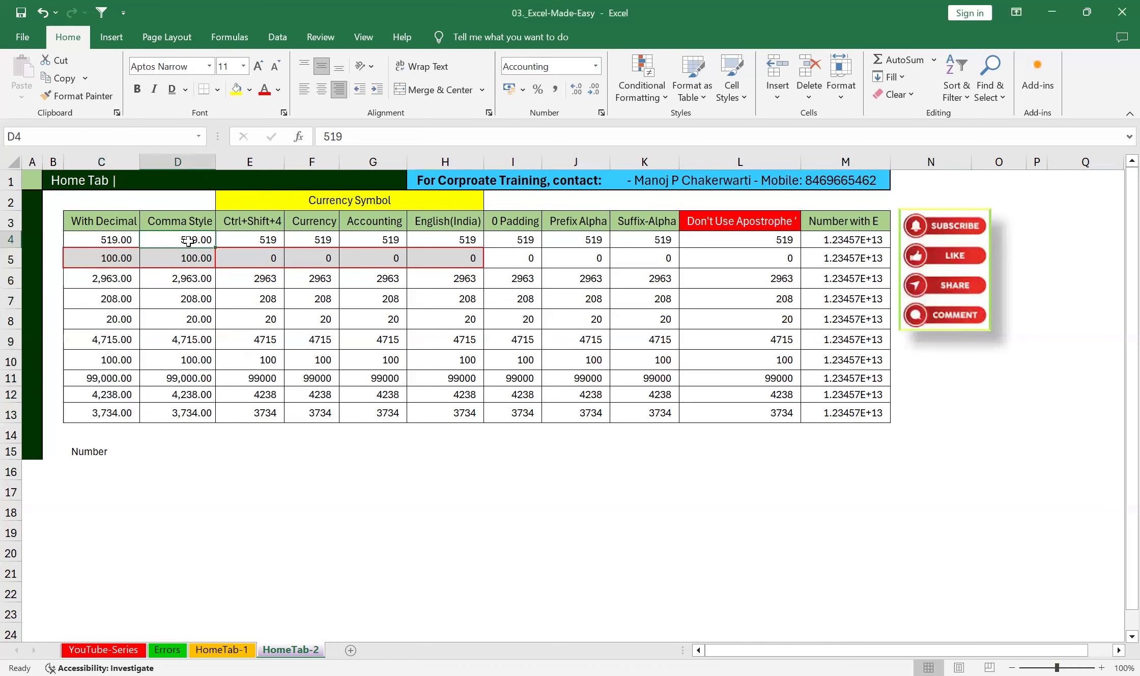
{"action": "left_click", "coordinate": [565, 69]}
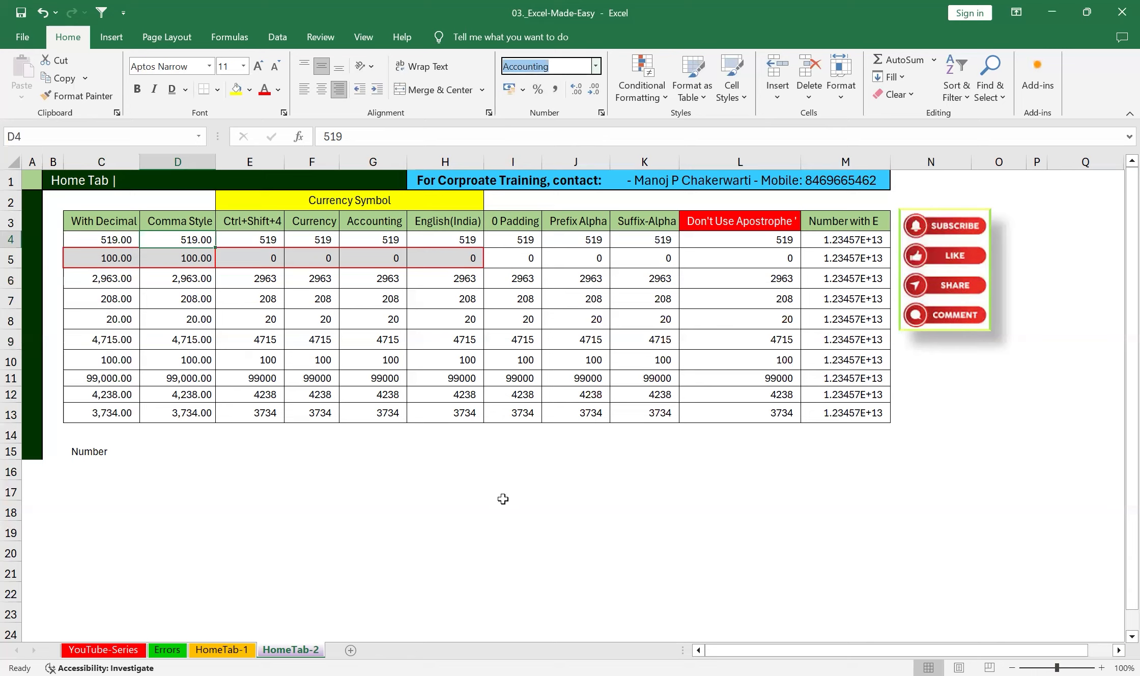
{"action": "left_click", "coordinate": [414, 474]}
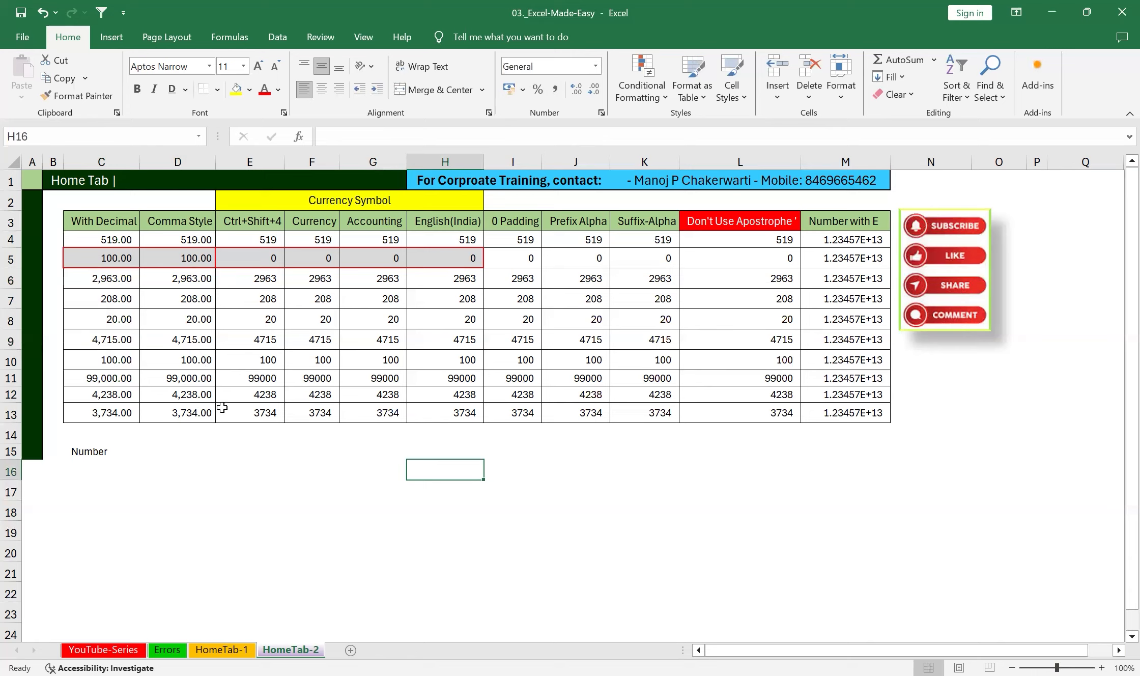
Replace the values in C5 and D5 with 0.
{"action": "left_click", "coordinate": [123, 259]}
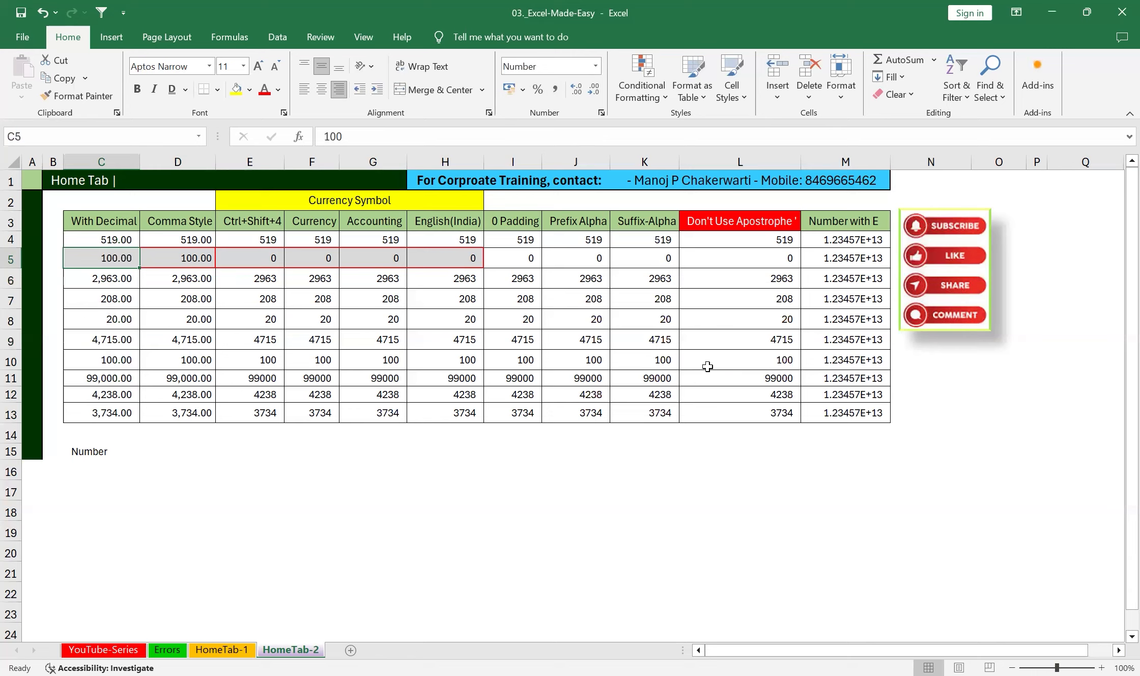
{"action": "type", "text": "0"}
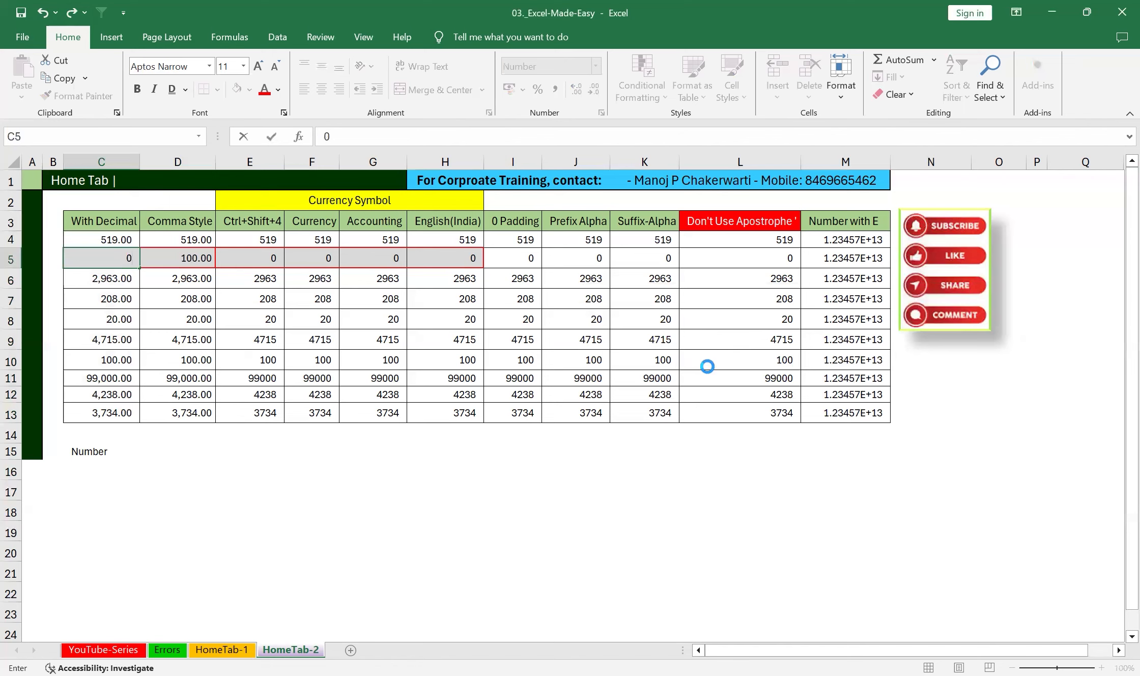
{"action": "key", "text": "Return"}
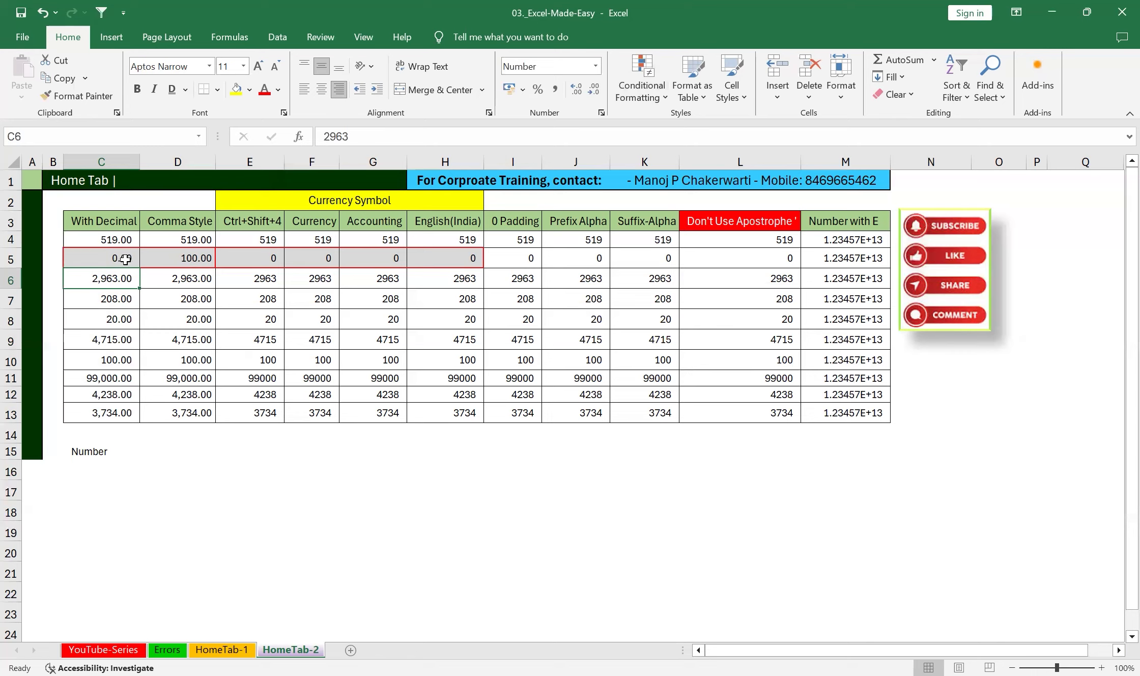
{"action": "left_click", "coordinate": [195, 257]}
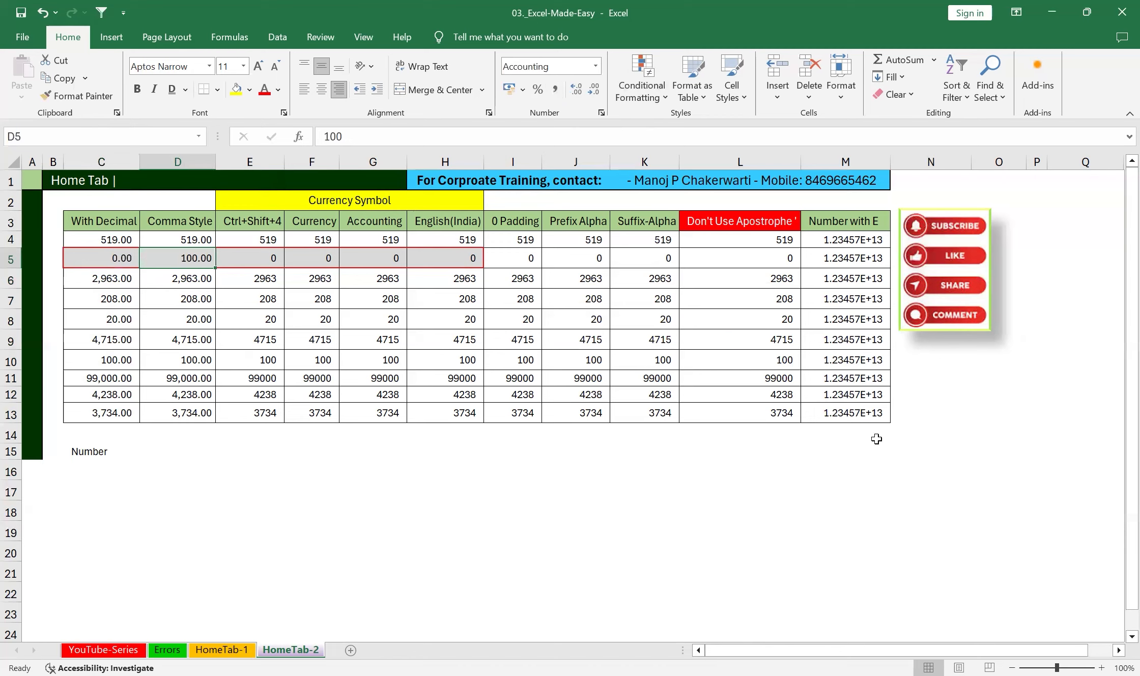
{"action": "type", "text": "0"}
{"action": "key", "text": "Return"}
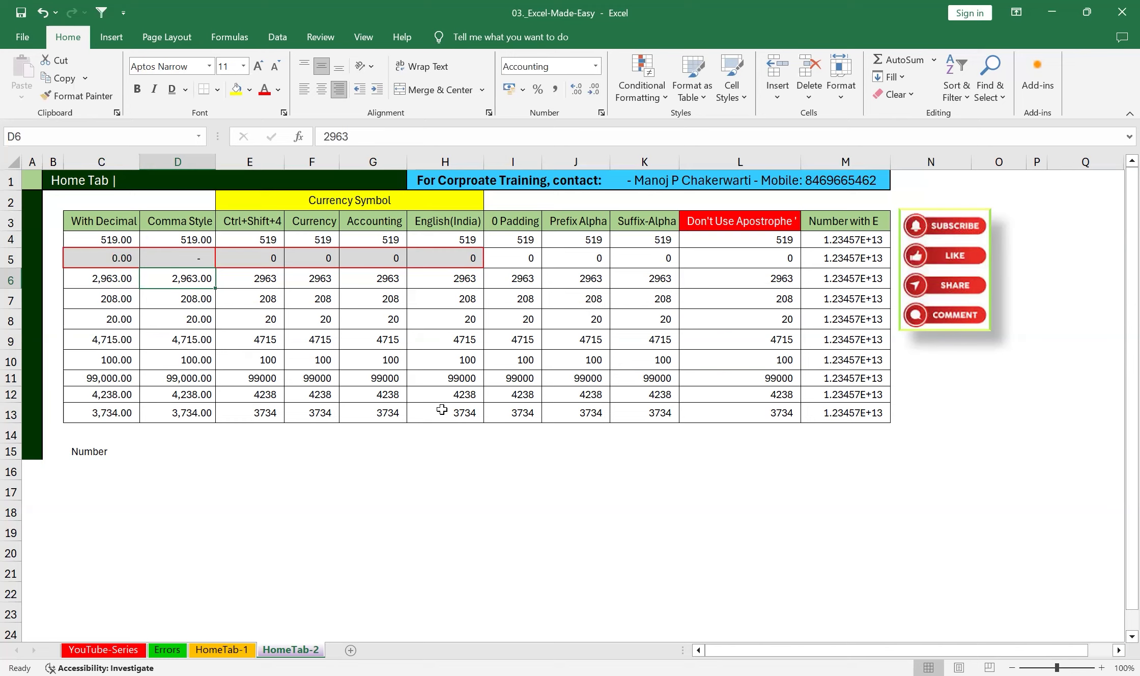
Apply the rupee Currency format to the Ctrl+Shift+4 values in E4:E13 and the Currency values in F4:F13.
{"action": "left_click_drag", "start_coordinate": [263, 241], "coordinate": [269, 410]}
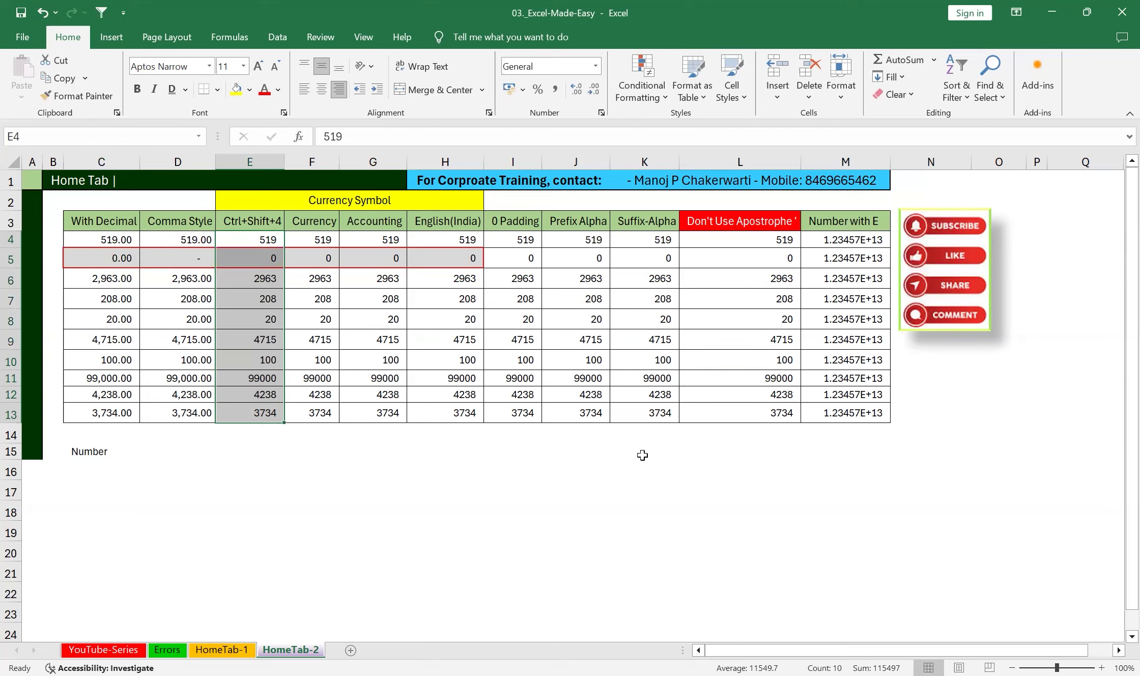
{"action": "key", "text": "ctrl+shift+4"}
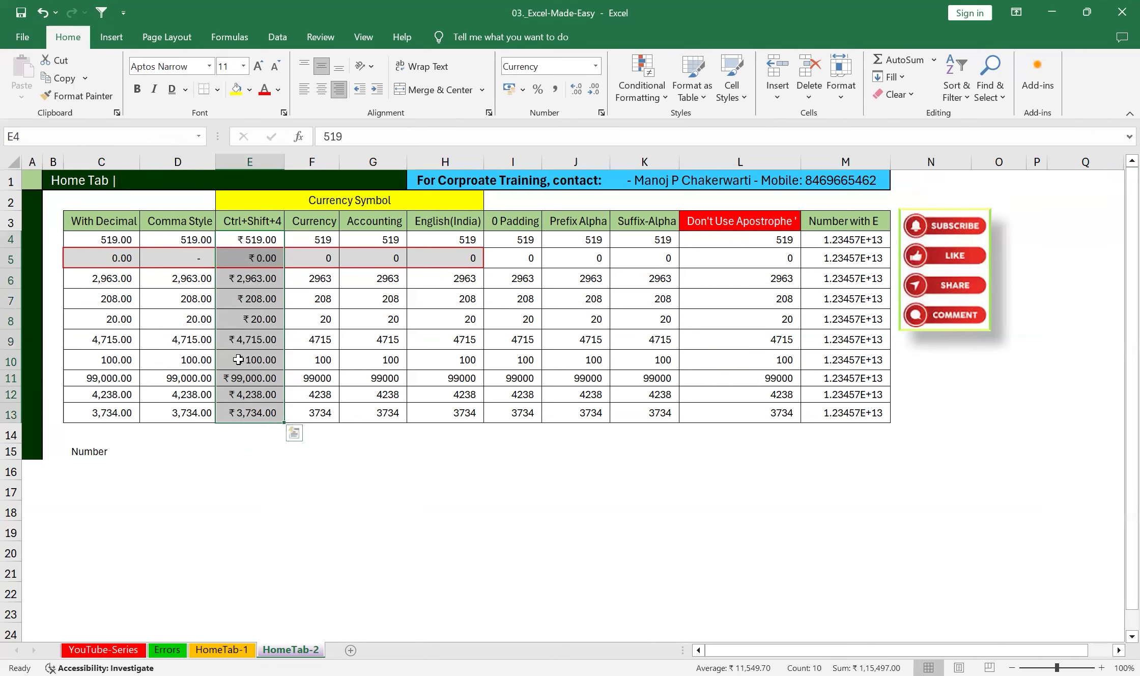
{"action": "left_click_drag", "start_coordinate": [311, 238], "coordinate": [301, 406]}
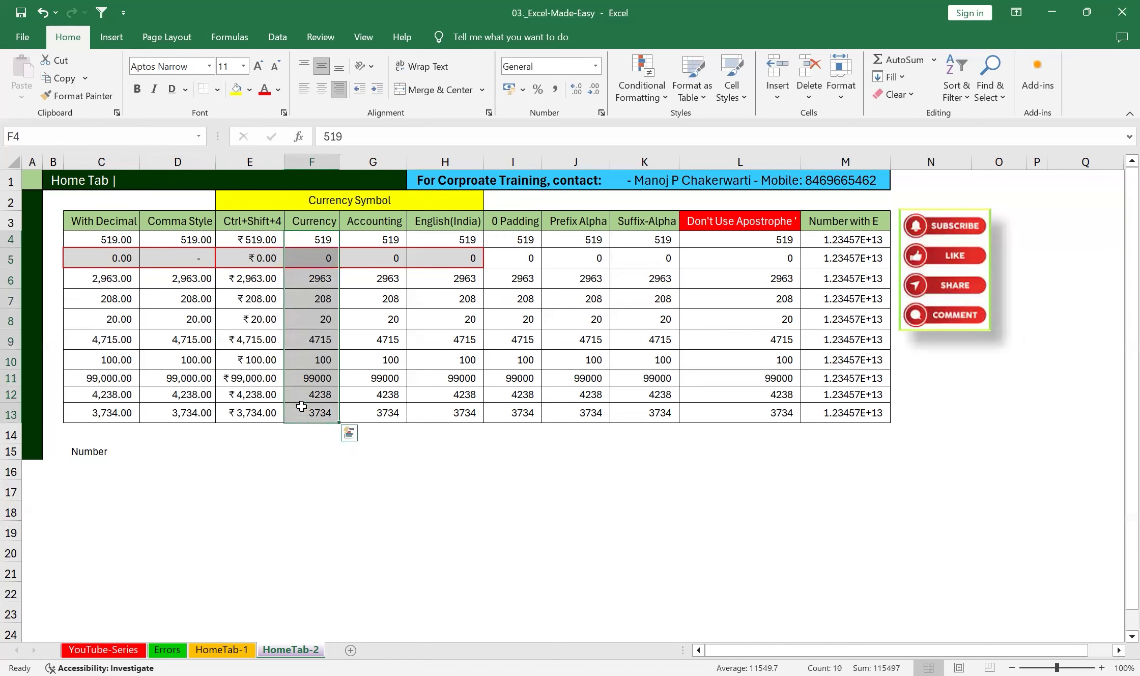
{"action": "left_click", "coordinate": [596, 67]}
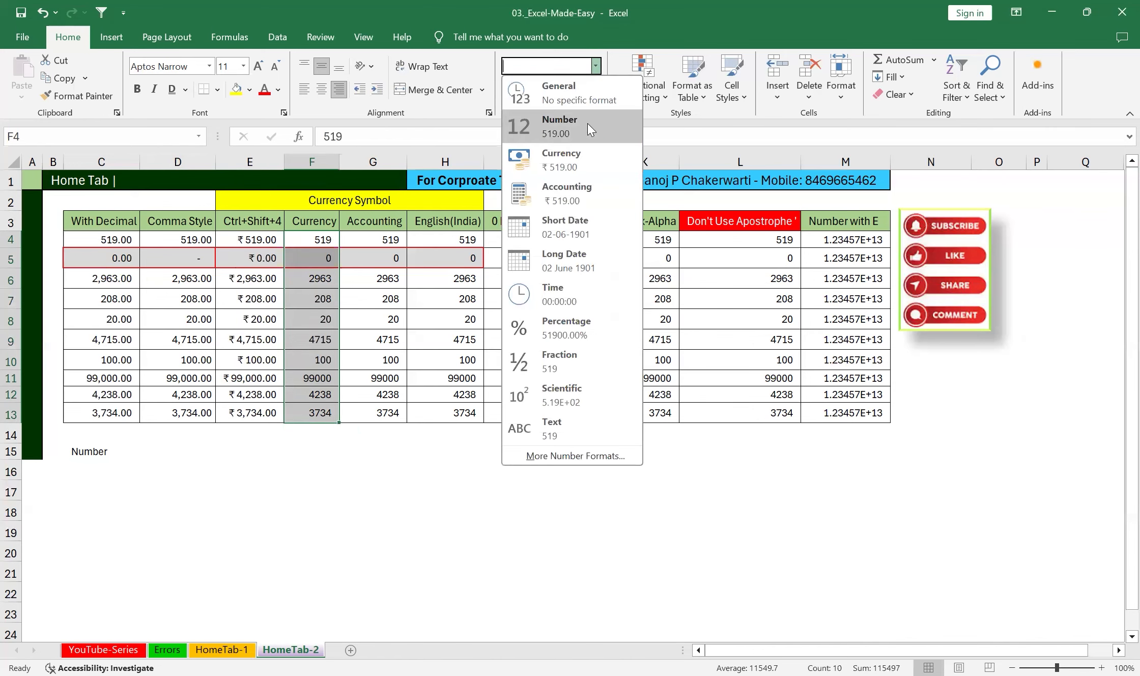
{"action": "left_click", "coordinate": [573, 157]}
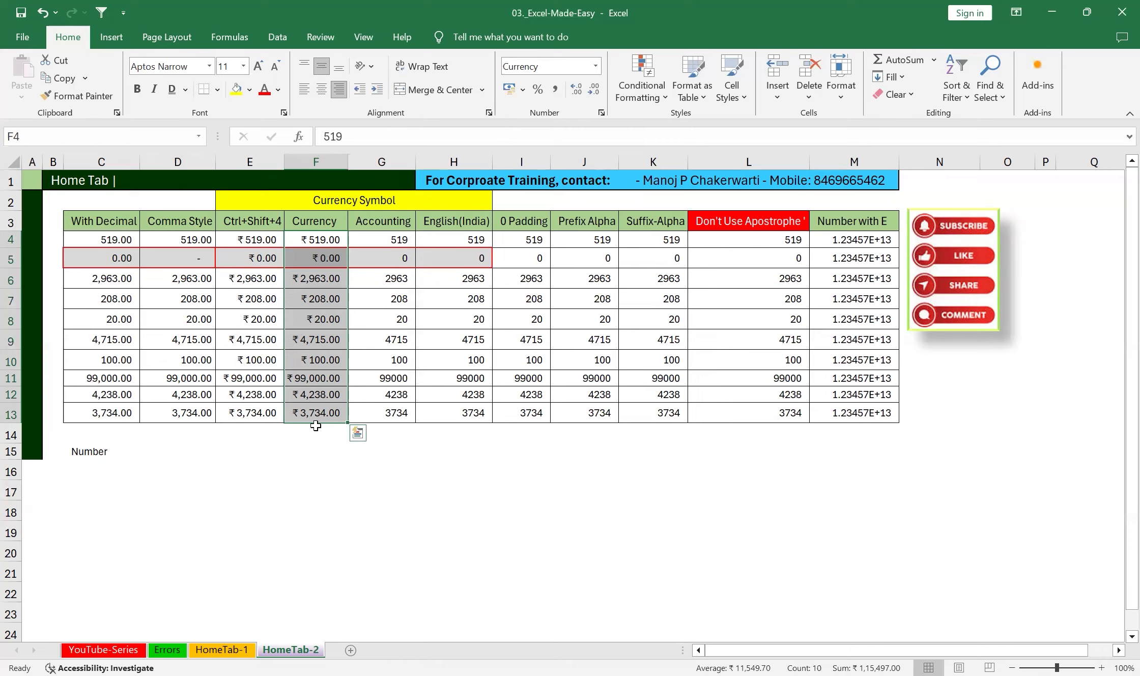
Apply the Accounting number format to the Accounting values in G4:G13.
{"action": "left_click_drag", "start_coordinate": [387, 239], "coordinate": [381, 412]}
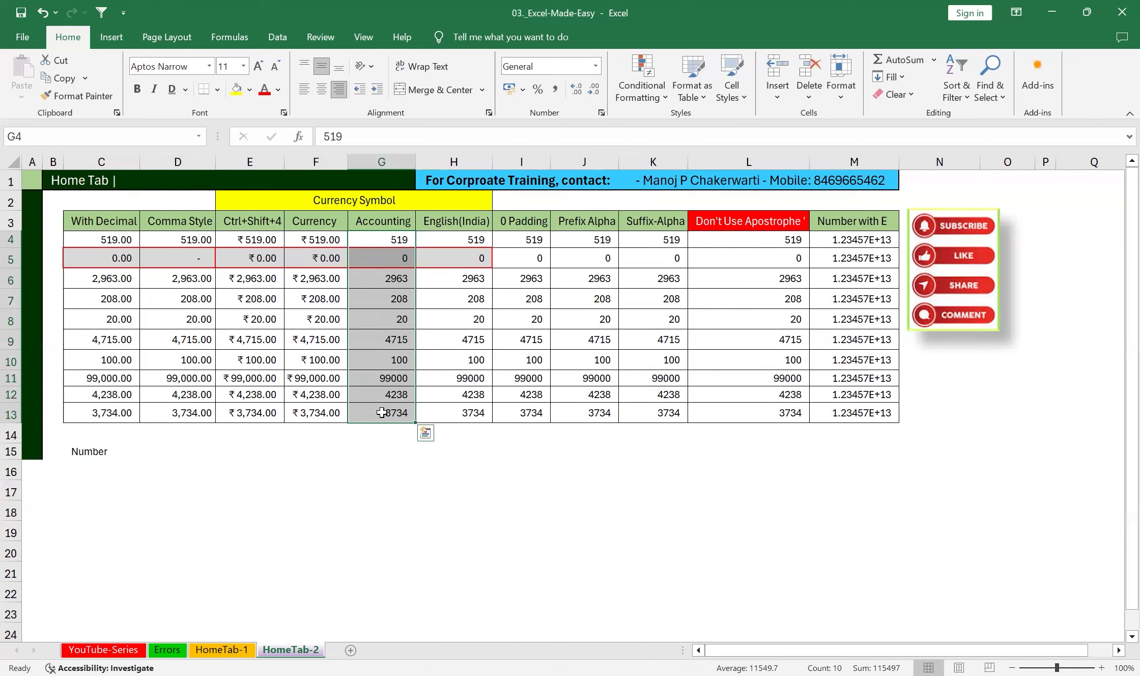
{"action": "left_click", "coordinate": [595, 67]}
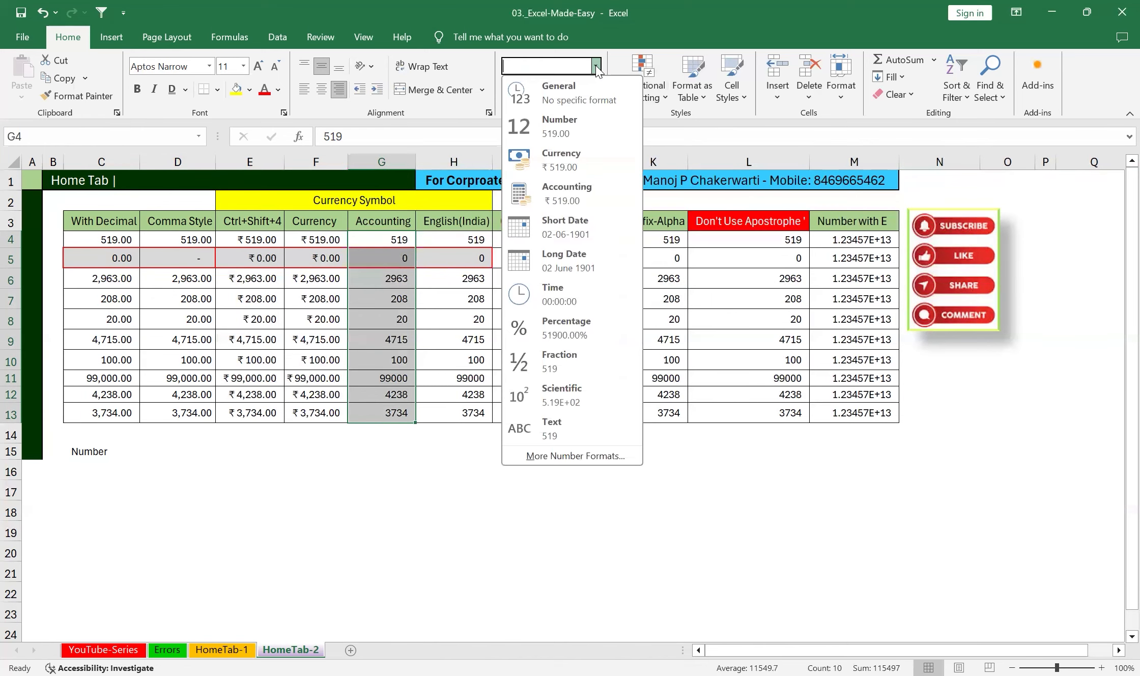
{"action": "left_click", "coordinate": [572, 188]}
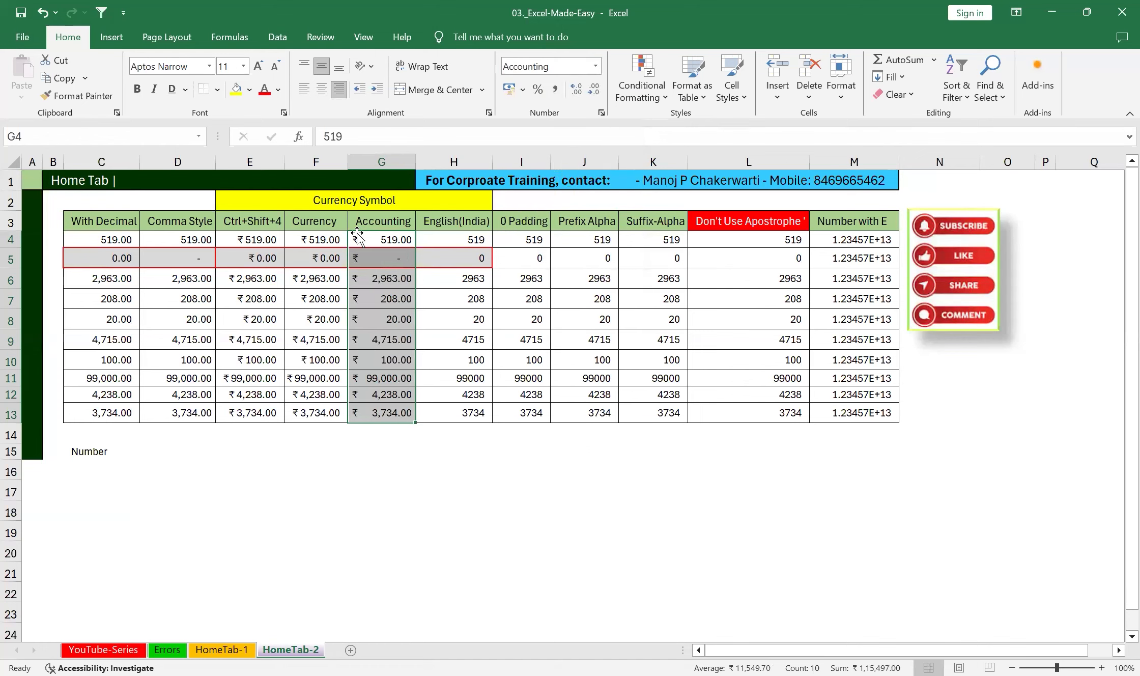
{"action": "left_click_drag", "start_coordinate": [361, 236], "coordinate": [357, 417]}
Apply the ₹ English (India) accounting format to the values in H4:H13.
{"action": "left_click", "coordinate": [460, 240]}
{"action": "left_click_drag", "start_coordinate": [460, 240], "coordinate": [459, 410]}
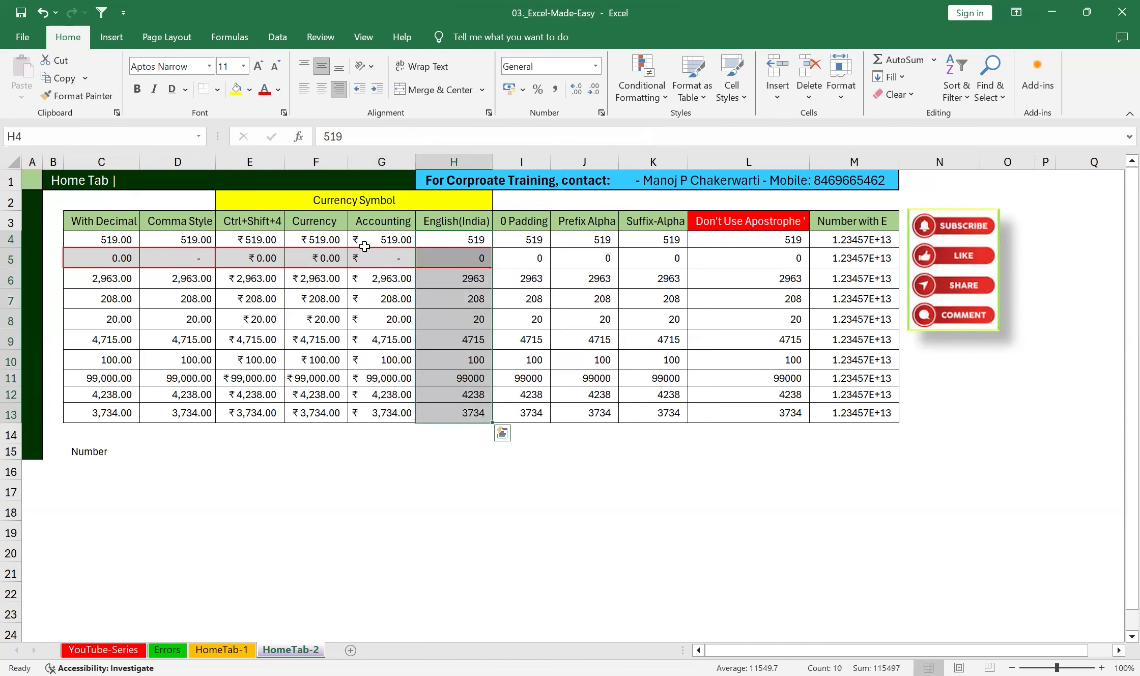
{"action": "left_click", "coordinate": [521, 91]}
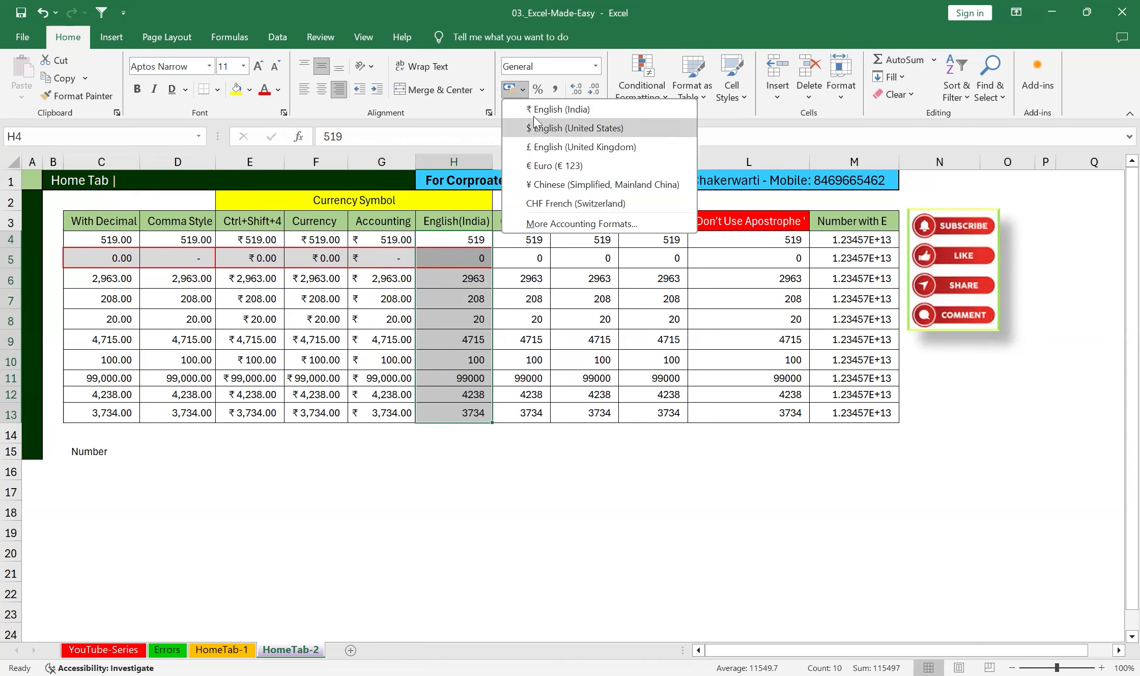
{"action": "left_click", "coordinate": [564, 111]}
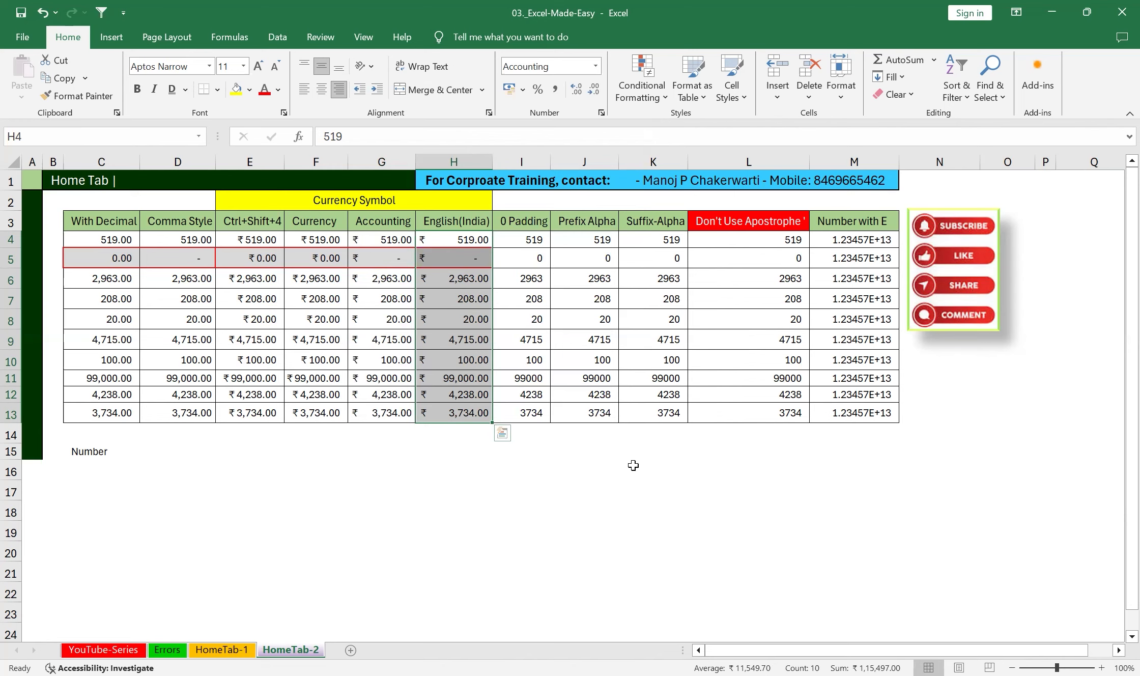
Compare the Currency-formatted values in E4:F13 with the Accounting-formatted values in G4:G13.
{"action": "left_click_drag", "start_coordinate": [246, 240], "coordinate": [306, 406]}
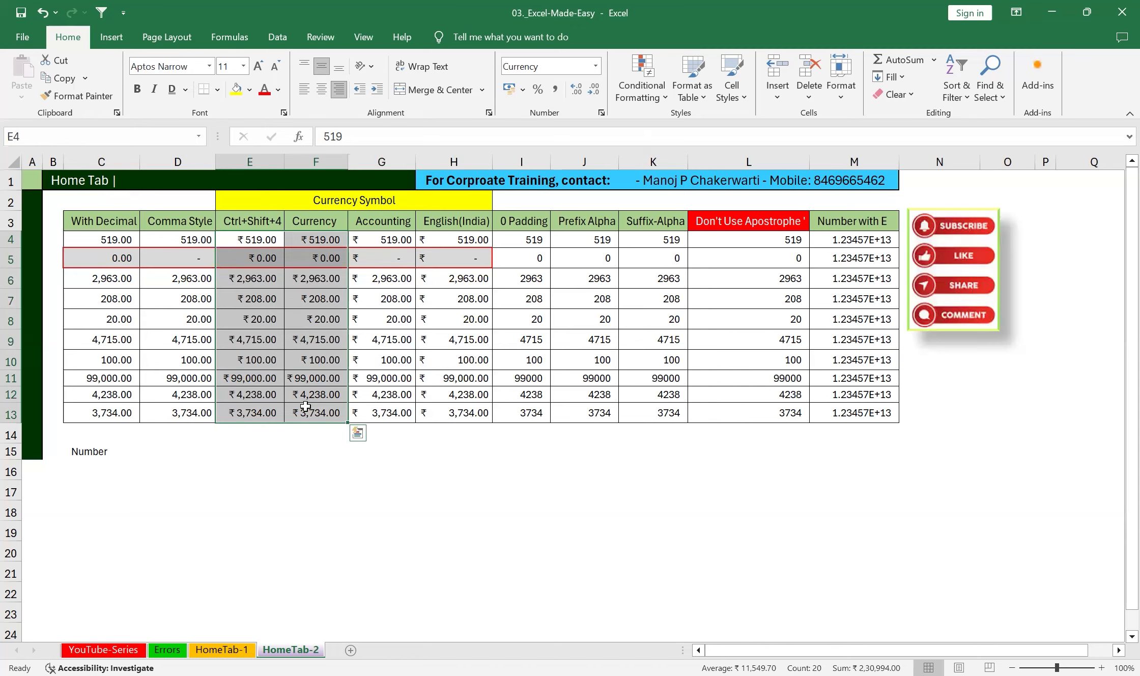
{"action": "left_click_drag", "start_coordinate": [379, 239], "coordinate": [376, 411]}
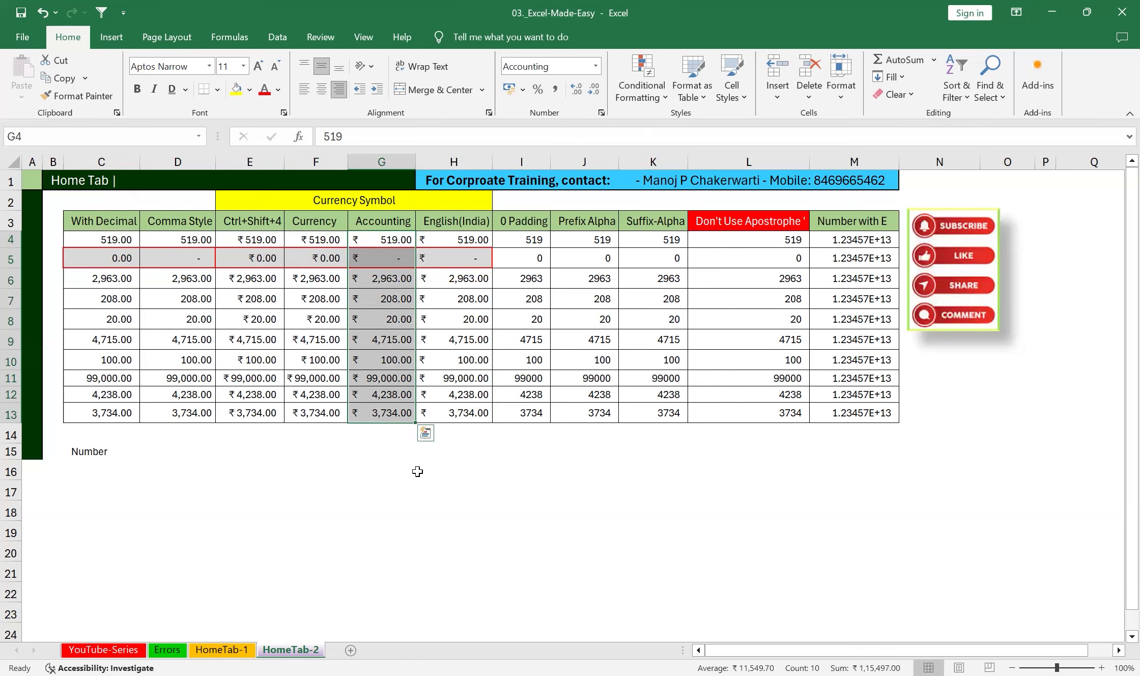
{"action": "left_click", "coordinate": [362, 488]}
{"action": "left_click", "coordinate": [445, 488]}
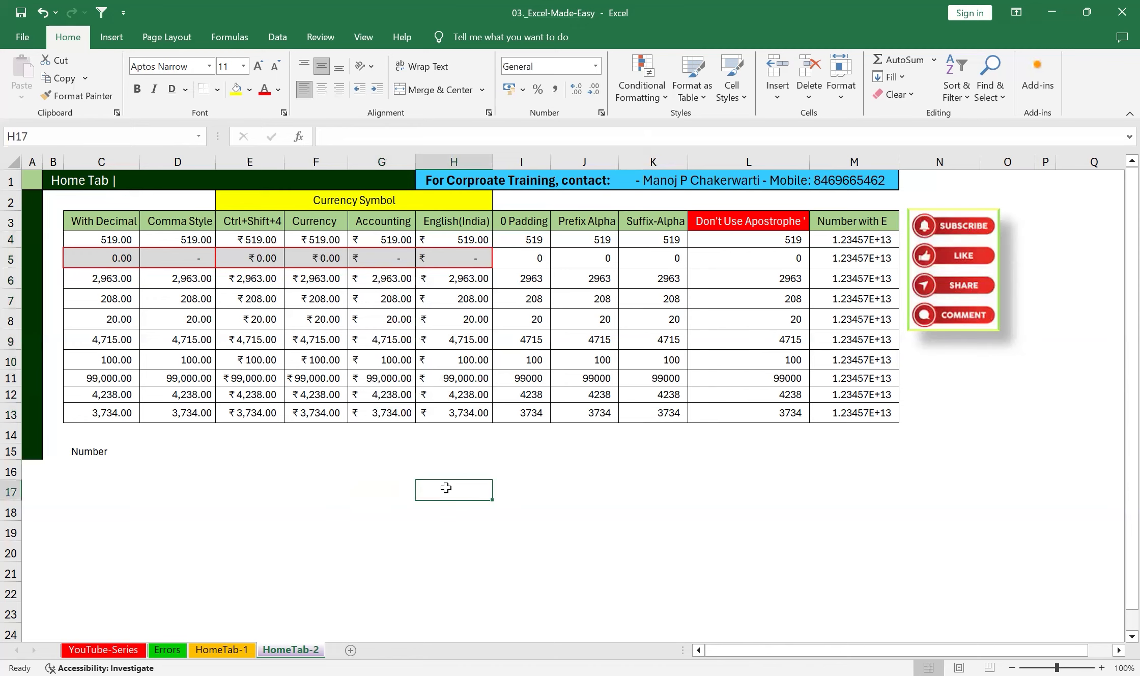
{"action": "left_click", "coordinate": [539, 489]}
{"action": "left_click", "coordinate": [451, 488]}
{"action": "left_click_drag", "start_coordinate": [391, 239], "coordinate": [401, 407]}
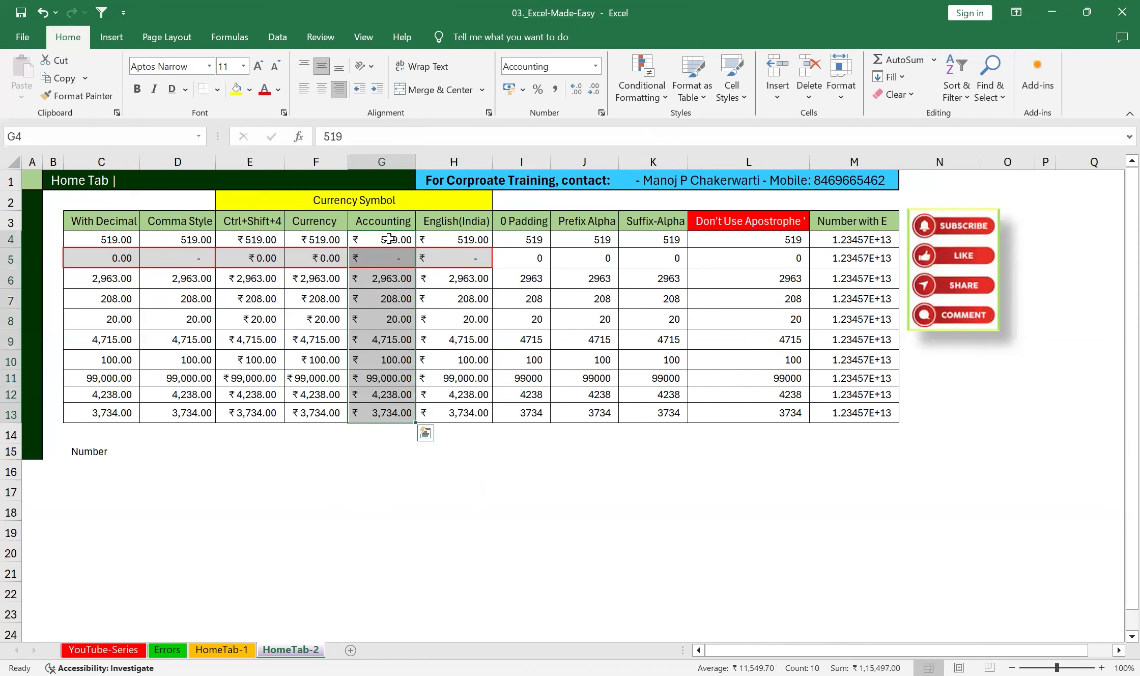
{"action": "left_click_drag", "start_coordinate": [312, 239], "coordinate": [253, 414]}
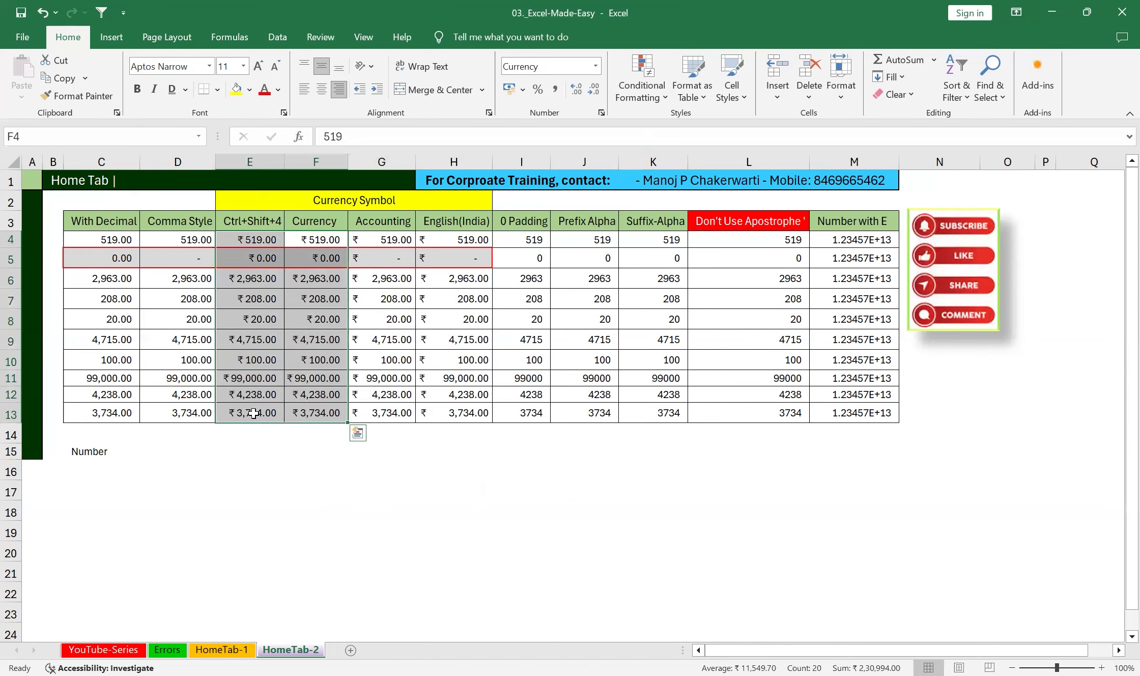
Pad the 519 in I4 with four leading zeros as apostrophe-prefixed text, '0000519, and review the entry.
{"action": "left_click", "coordinate": [529, 243]}
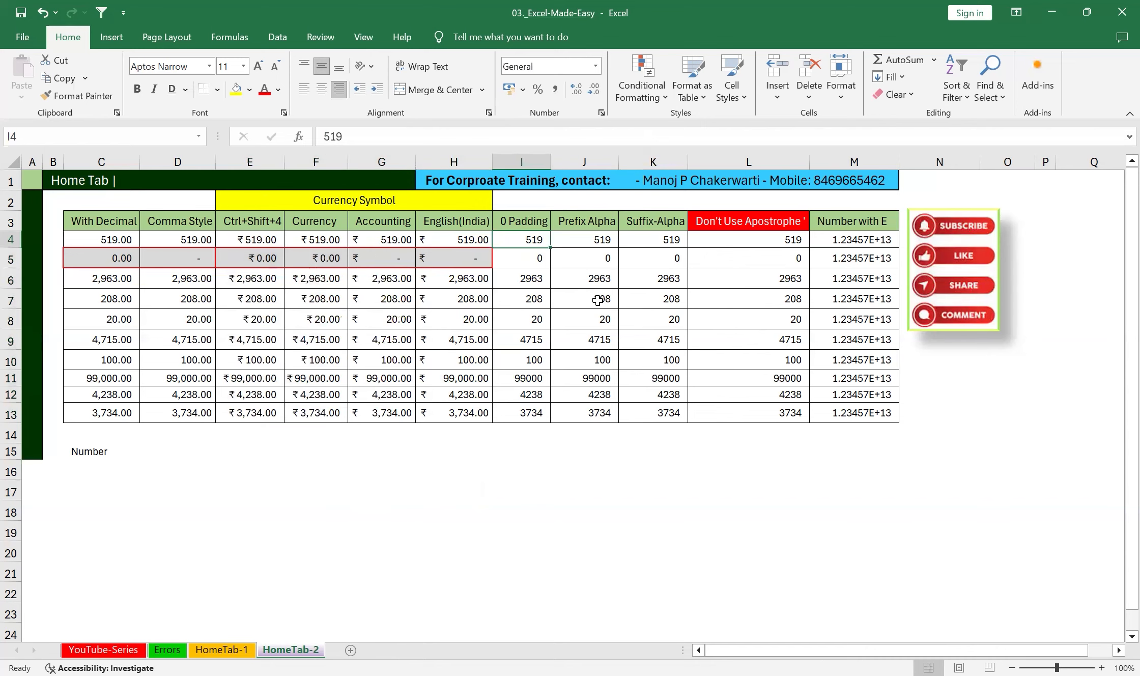
{"action": "left_click", "coordinate": [324, 136]}
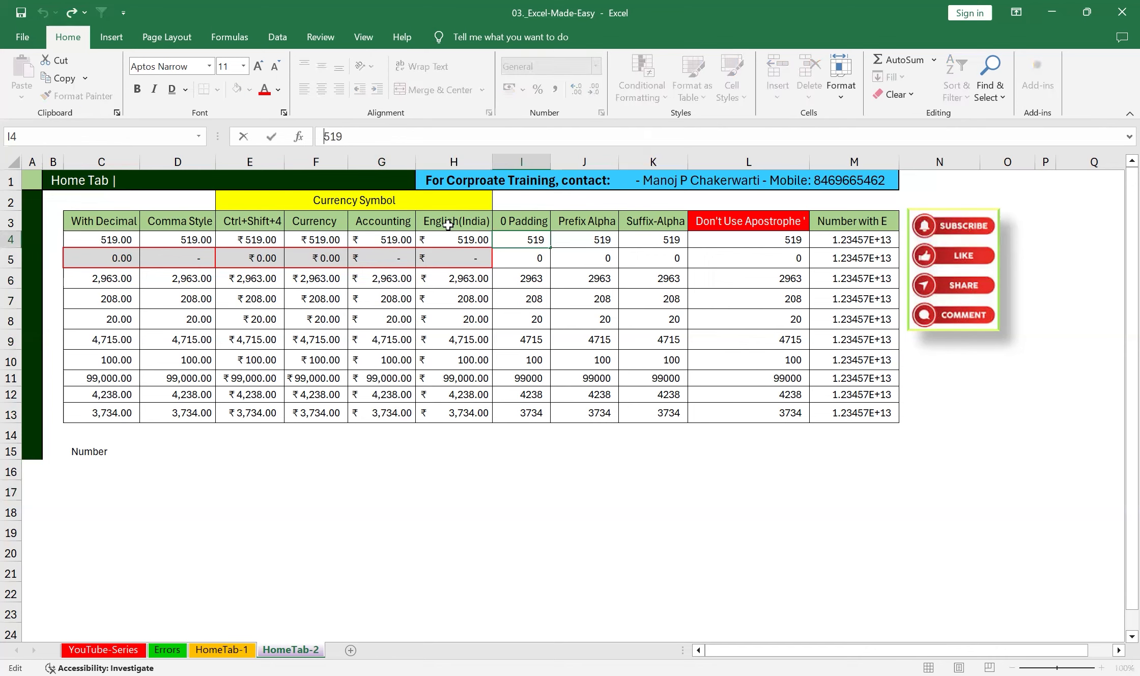
{"action": "type", "text": "'0000"}
{"action": "key", "text": "Return"}
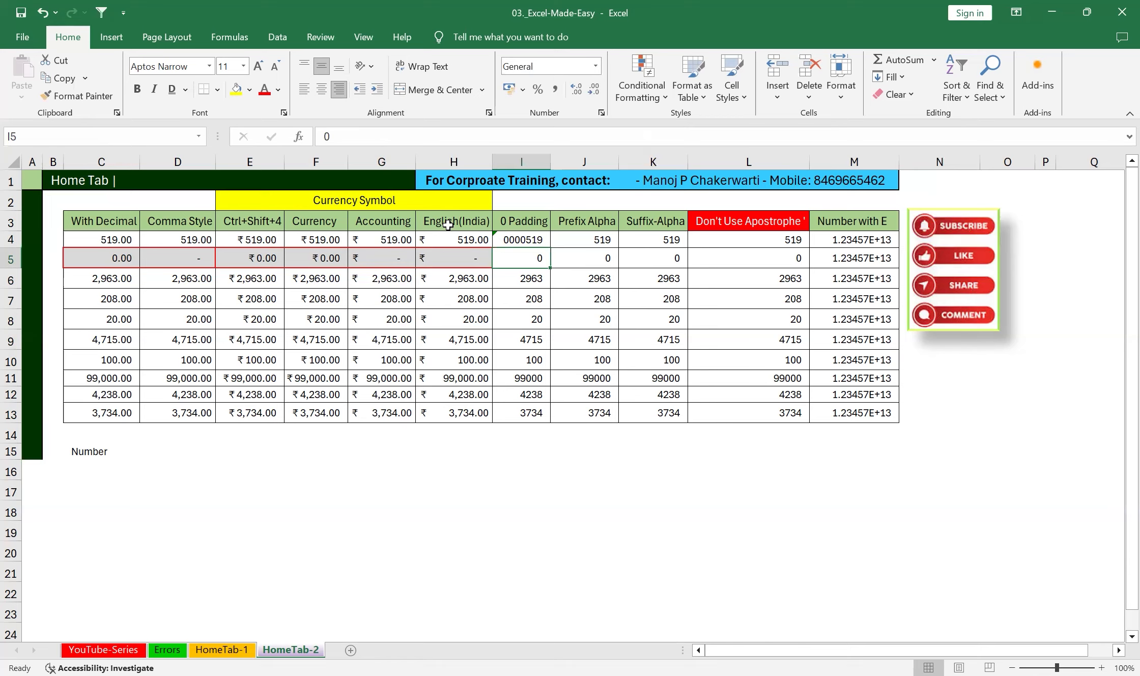
{"action": "left_click", "coordinate": [509, 239]}
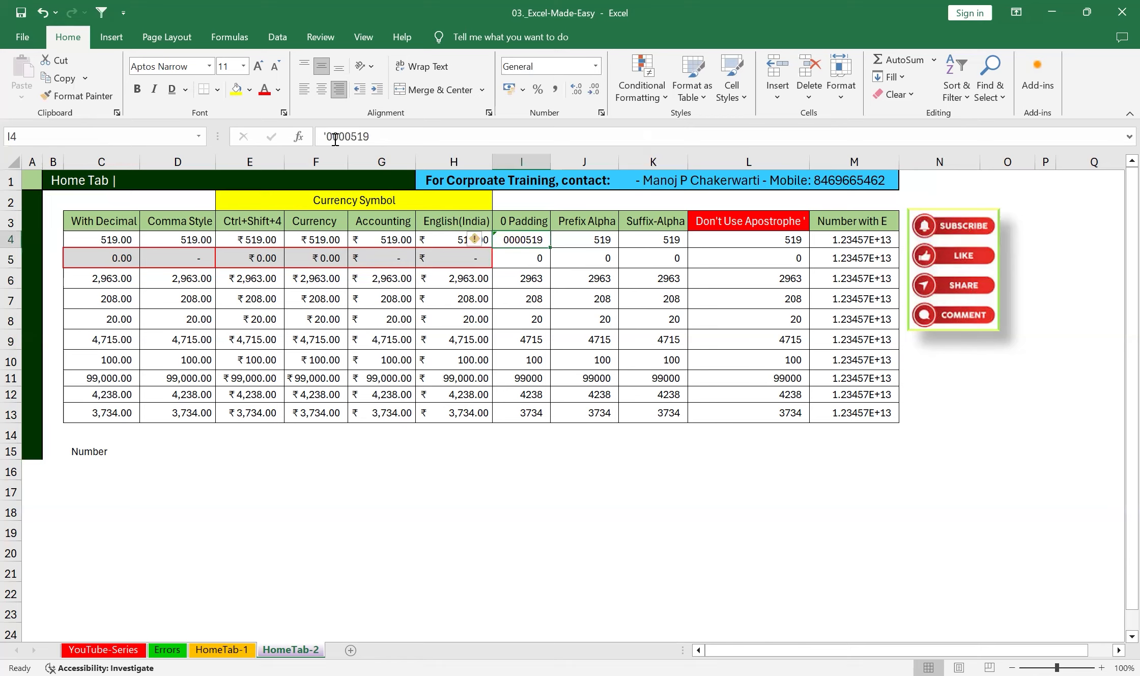
{"action": "left_click", "coordinate": [523, 477]}
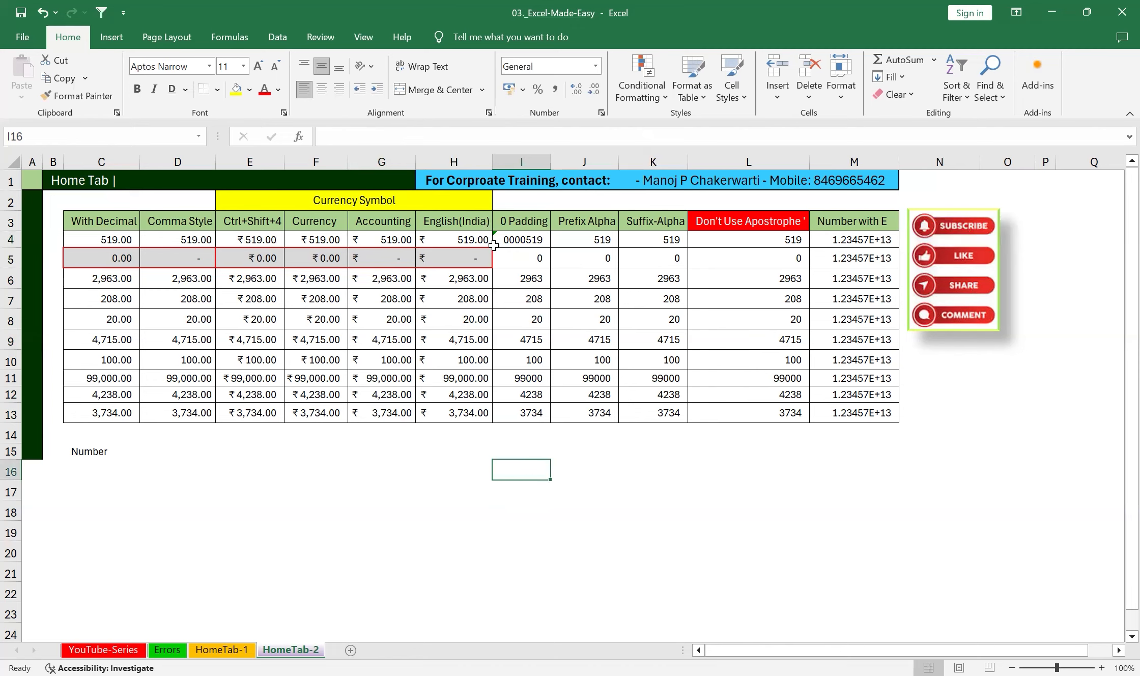
{"action": "left_click", "coordinate": [521, 241]}
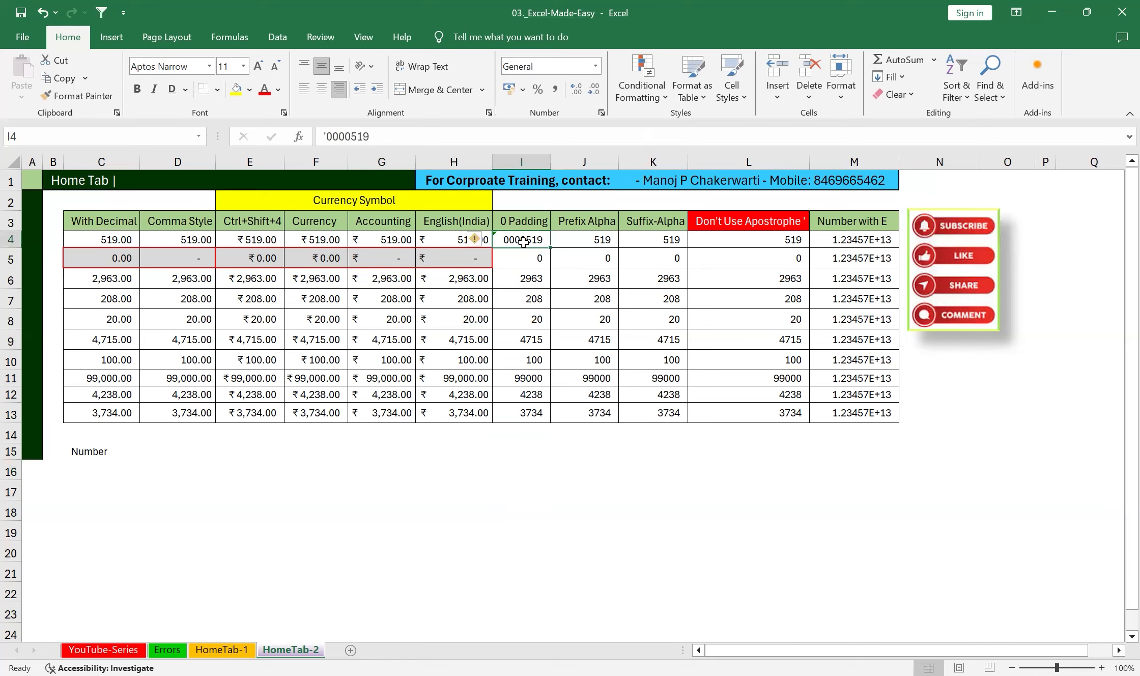
{"action": "left_click", "coordinate": [548, 294]}
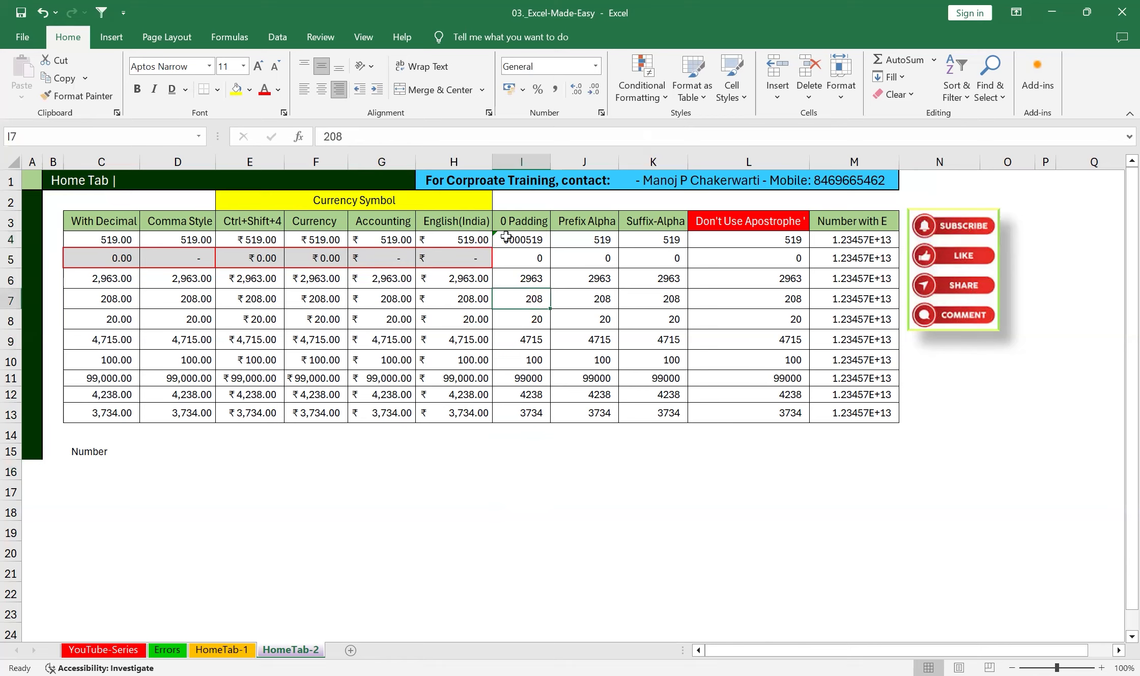
Replace the text entry in I4 with 0000519, without the apostrophe.
{"action": "left_click", "coordinate": [529, 239]}
{"action": "type", "text": "0000519"}
{"action": "key", "text": "Return"}
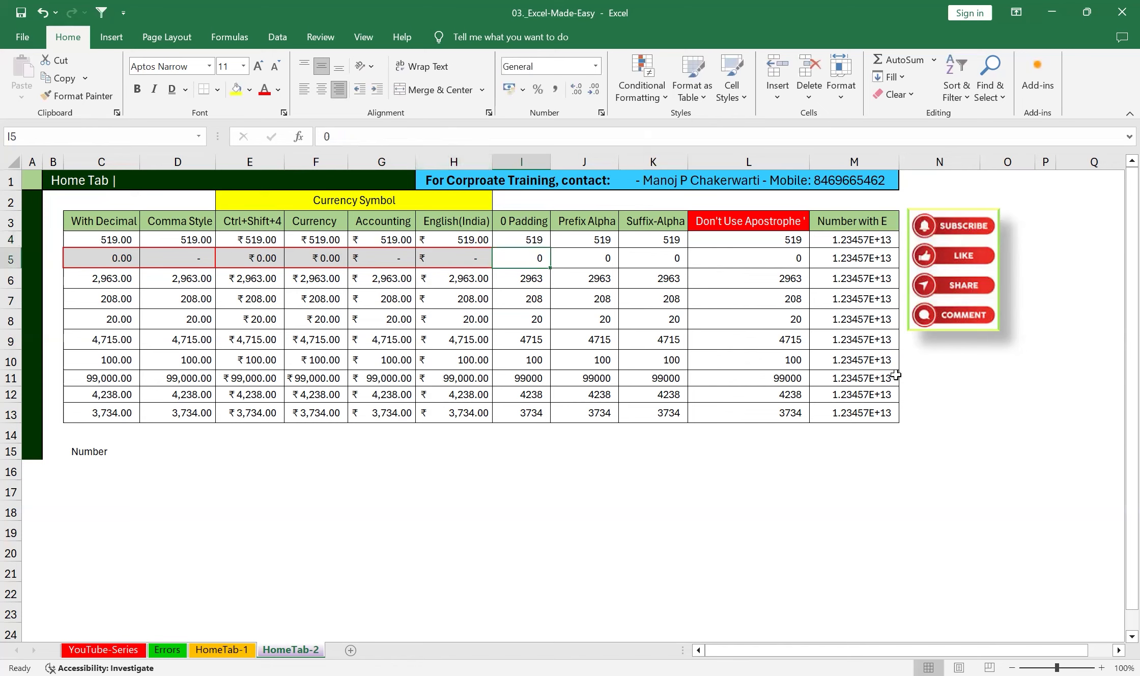
Apply the custom number format 0000000 to I4 and check the cell's underlying value.
{"action": "left_click", "coordinate": [523, 240]}
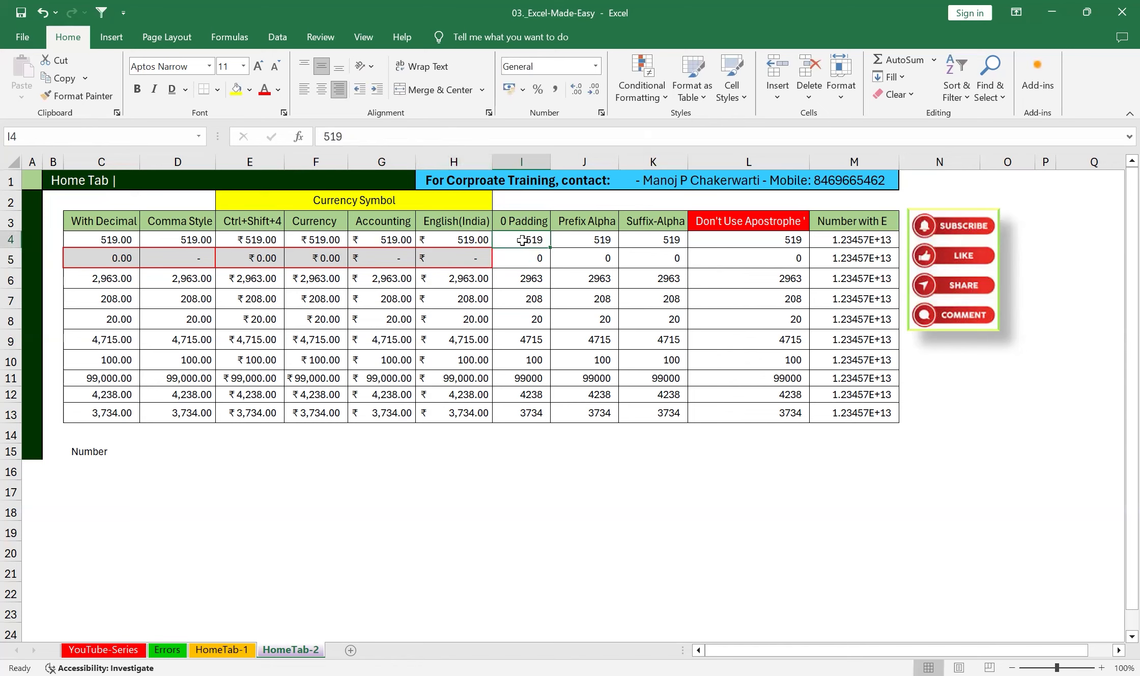
{"action": "right_click", "coordinate": [523, 240]}
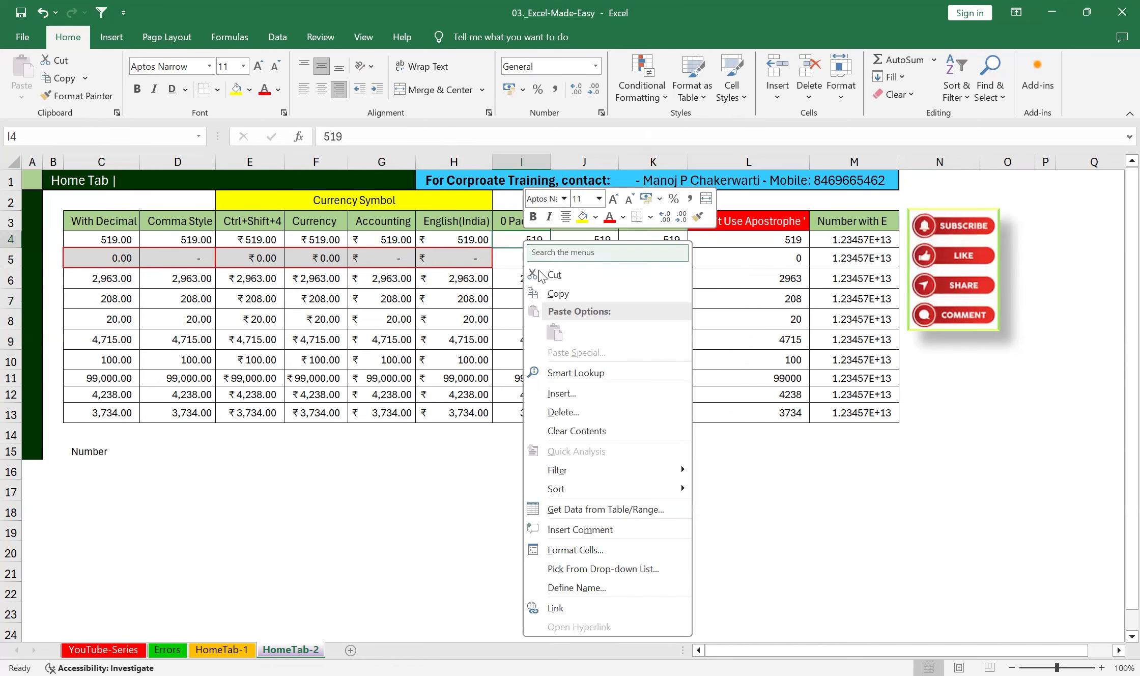
{"action": "left_click", "coordinate": [592, 551]}
{"action": "left_click", "coordinate": [432, 470]}
{"action": "type", "text": "0000000"}
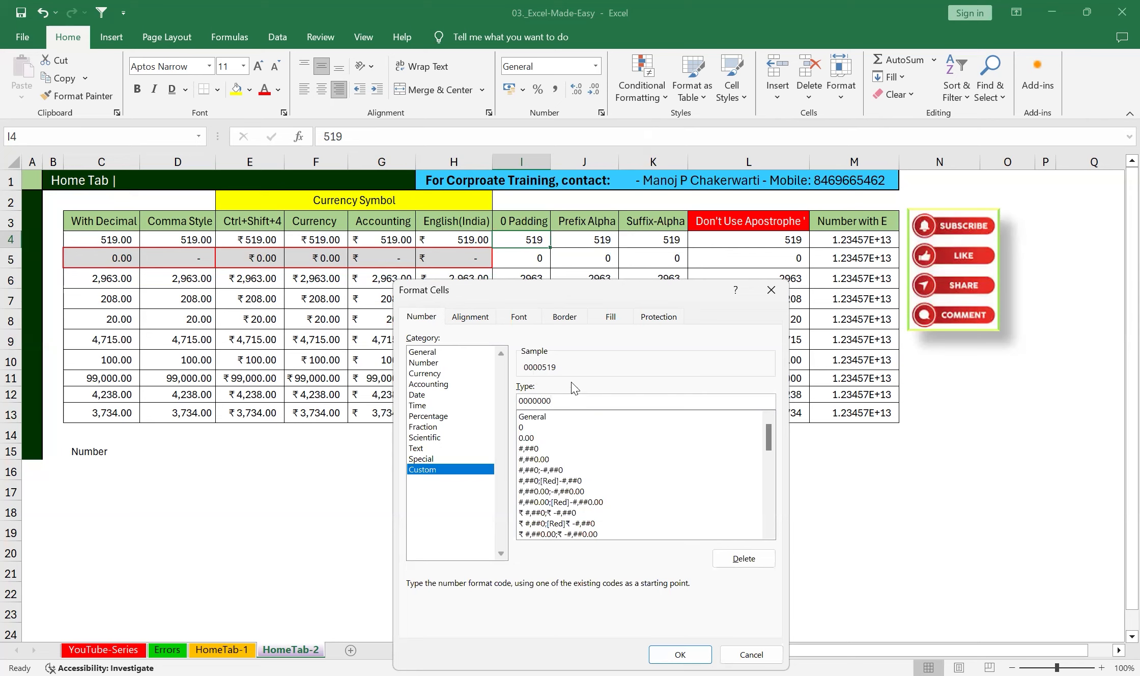
{"action": "left_click", "coordinate": [687, 655]}
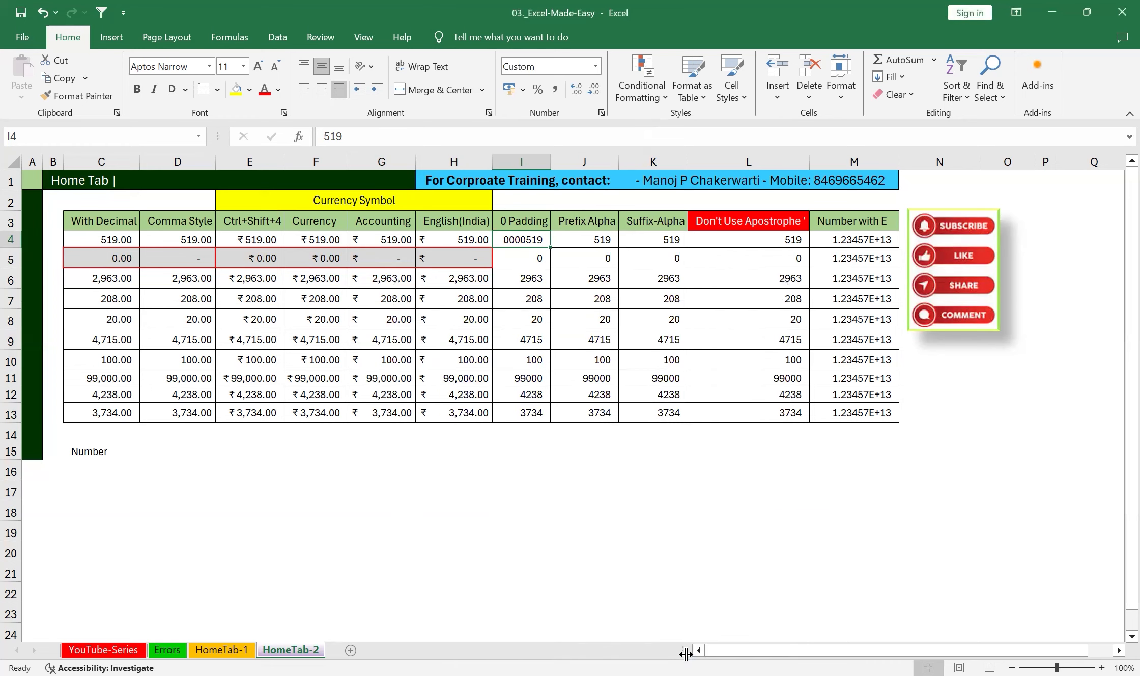
{"action": "left_click", "coordinate": [414, 135]}
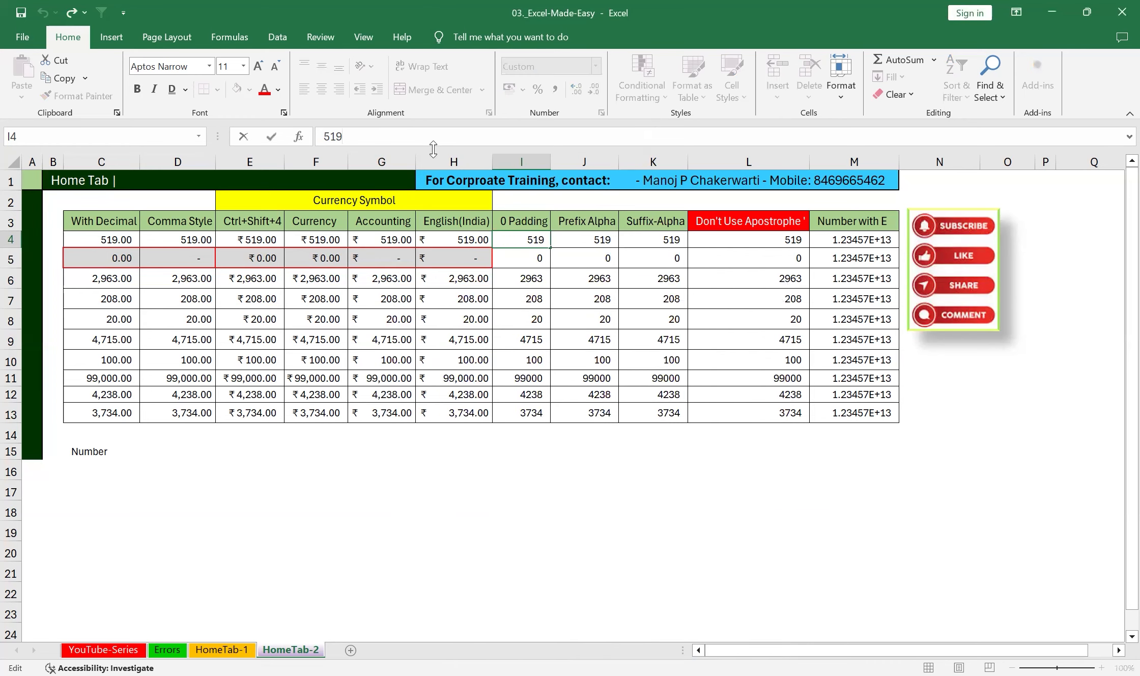
{"action": "left_click", "coordinate": [571, 464]}
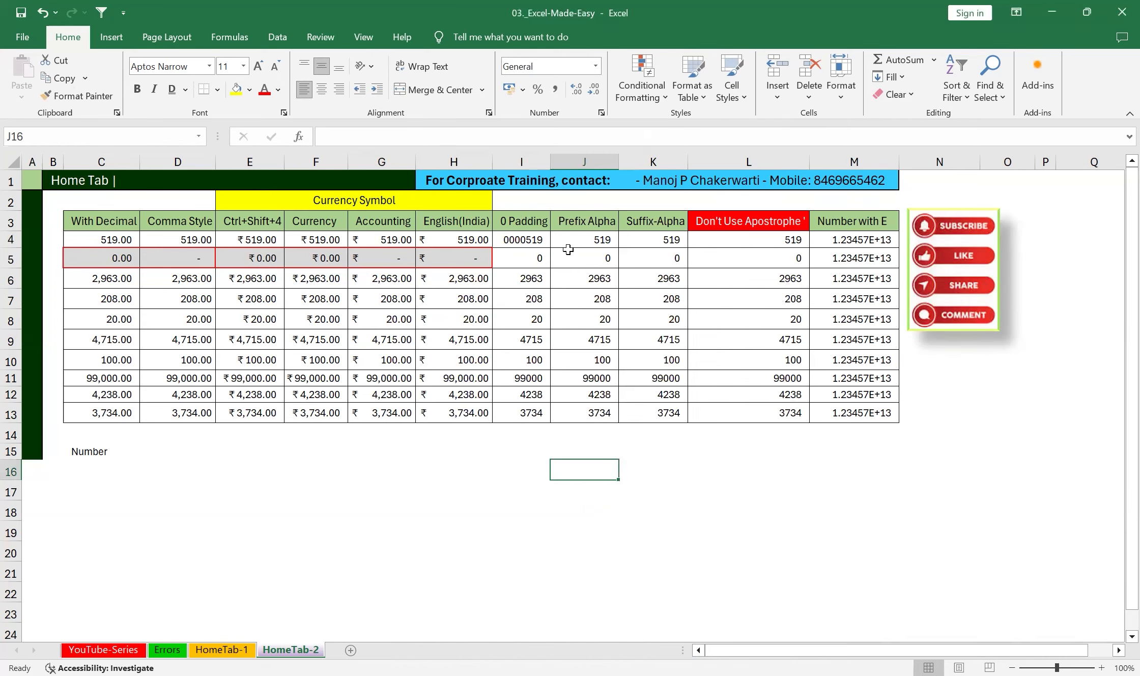
Copy the zero-padded format from I4 to I5:I13 with Format Painter.
{"action": "left_click", "coordinate": [528, 242]}
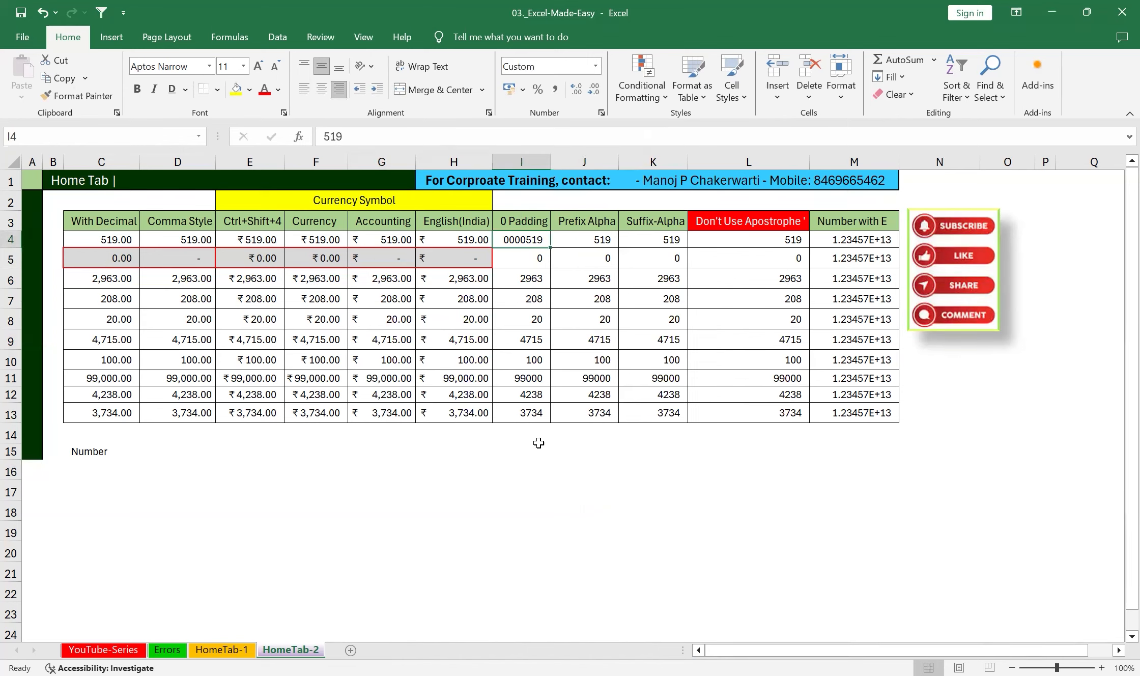
{"action": "left_click", "coordinate": [96, 97]}
{"action": "left_click_drag", "start_coordinate": [522, 258], "coordinate": [502, 414]}
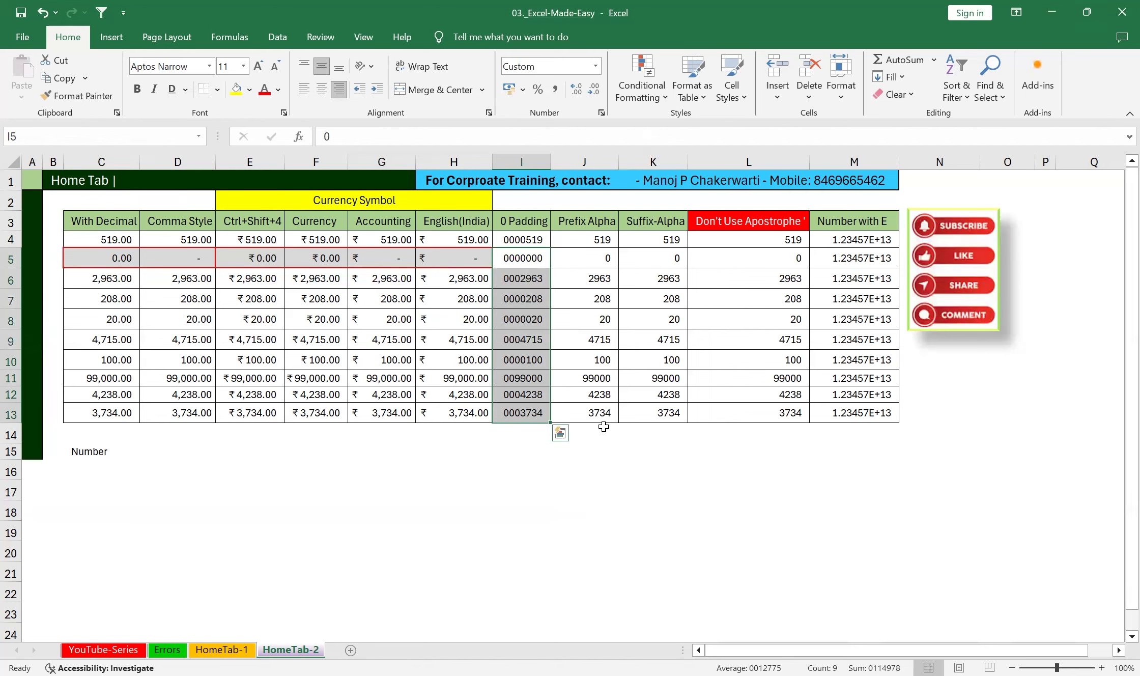
{"action": "left_click_drag", "start_coordinate": [521, 239], "coordinate": [521, 412]}
{"action": "key", "text": "ctrl+1"}
{"action": "type", "text": "0000000000"}
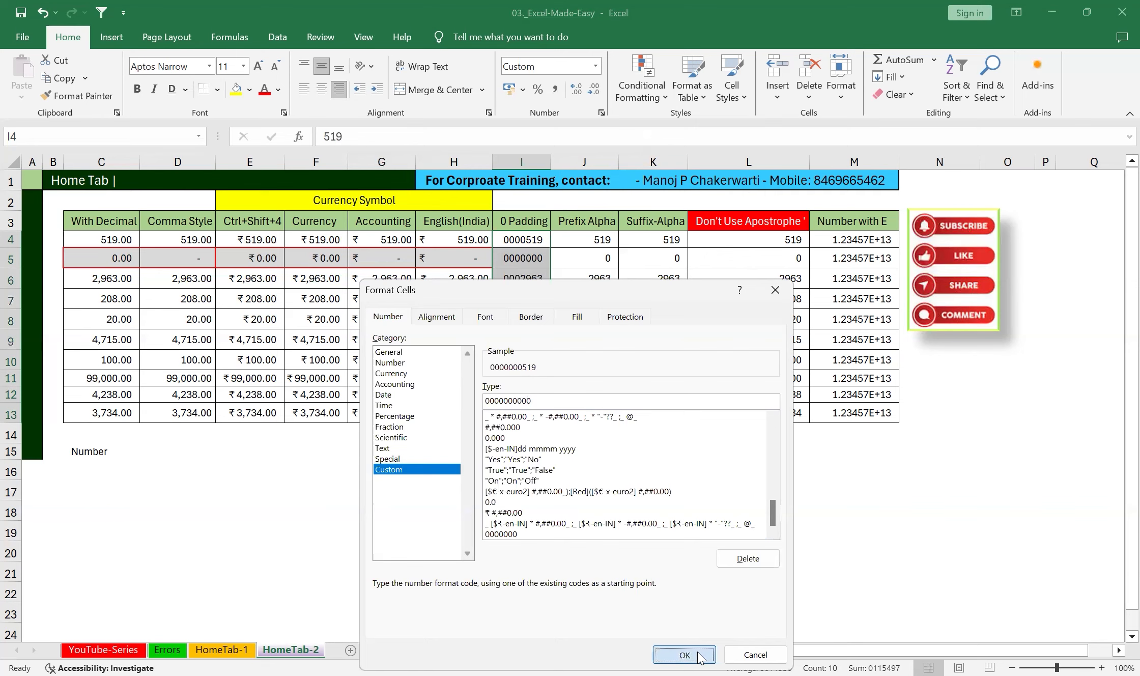
{"action": "left_click", "coordinate": [684, 654]}
{"action": "left_click", "coordinate": [813, 572]}
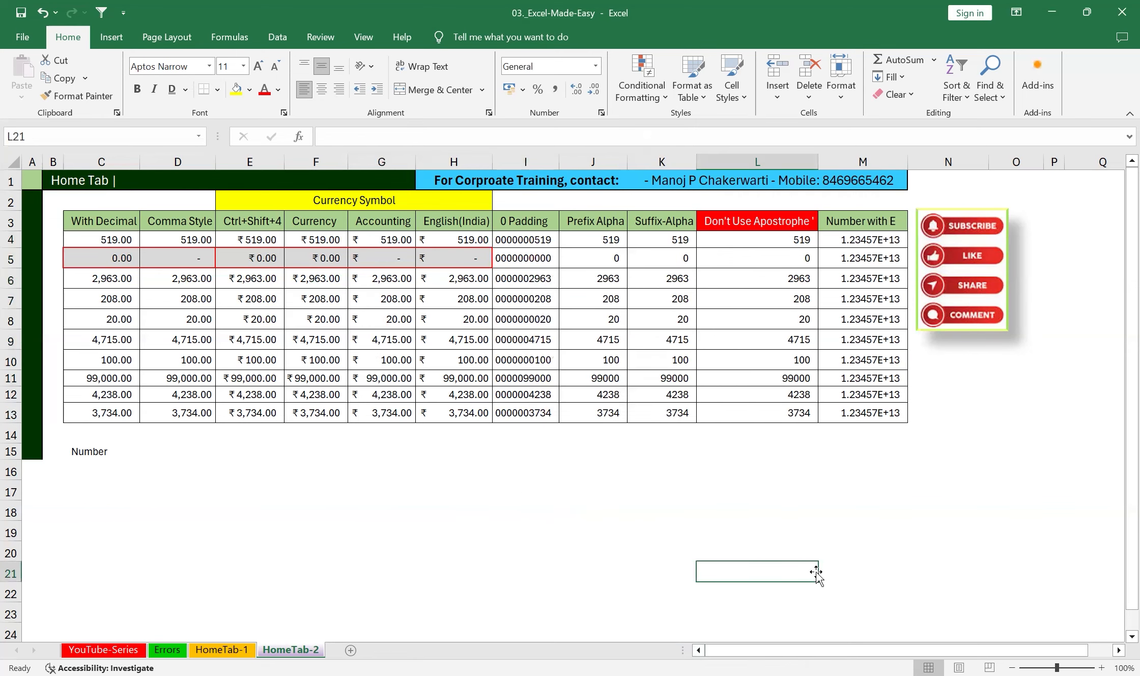
Apply the custom number format A-### to the Prefix Alpha values in J4:J13.
{"action": "left_click_drag", "start_coordinate": [599, 243], "coordinate": [577, 407]}
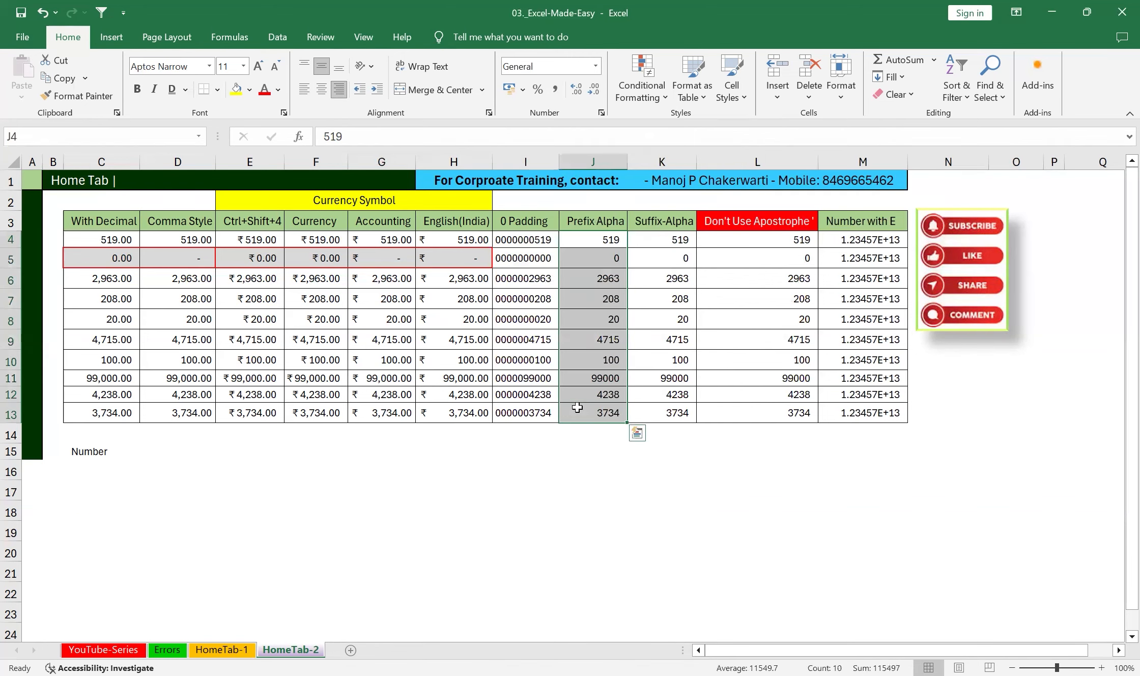
{"action": "right_click", "coordinate": [589, 274]}
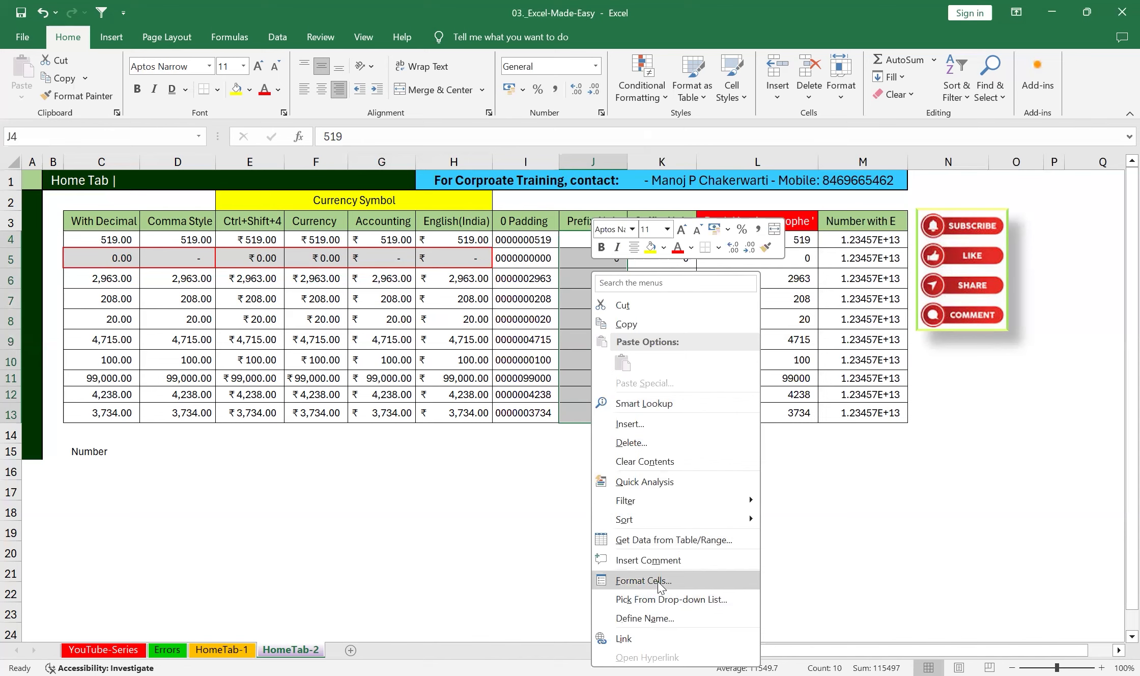
{"action": "left_click", "coordinate": [660, 584]}
{"action": "left_click", "coordinate": [489, 469]}
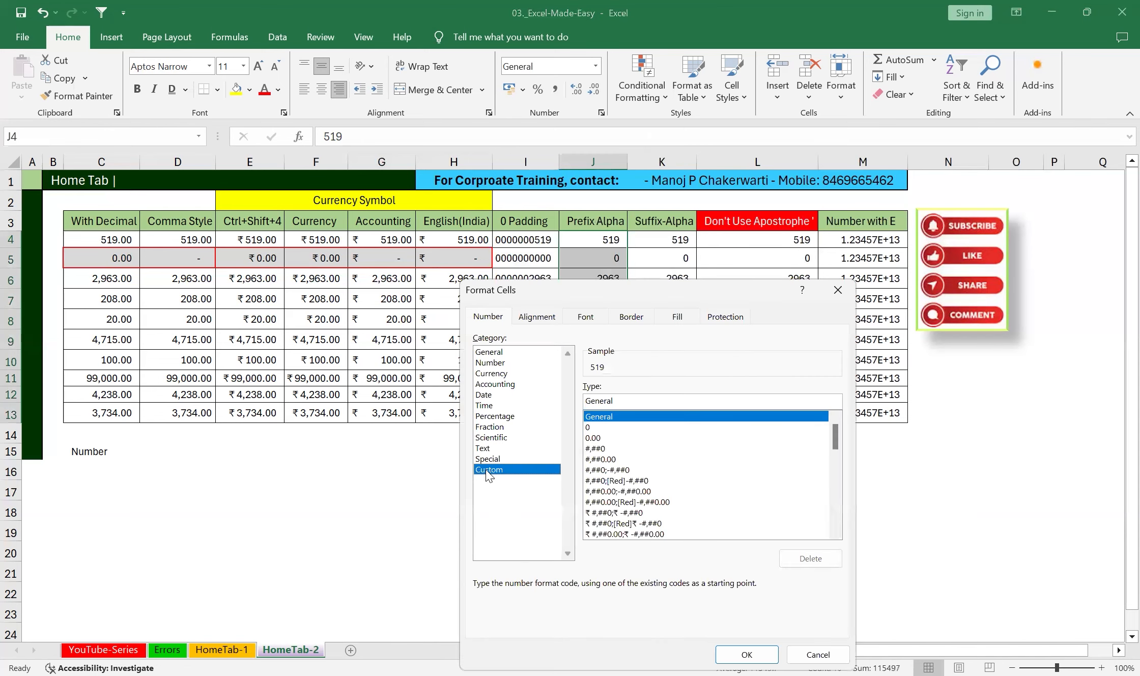
{"action": "left_click", "coordinate": [613, 402]}
{"action": "key", "text": "BackSpace"}
{"action": "key", "text": "BackSpace"}
{"action": "key", "text": "BackSpace"}
{"action": "key", "text": "BackSpace"}
{"action": "key", "text": "BackSpace"}
{"action": "key", "text": "BackSpace"}
{"action": "key", "text": "BackSpace"}
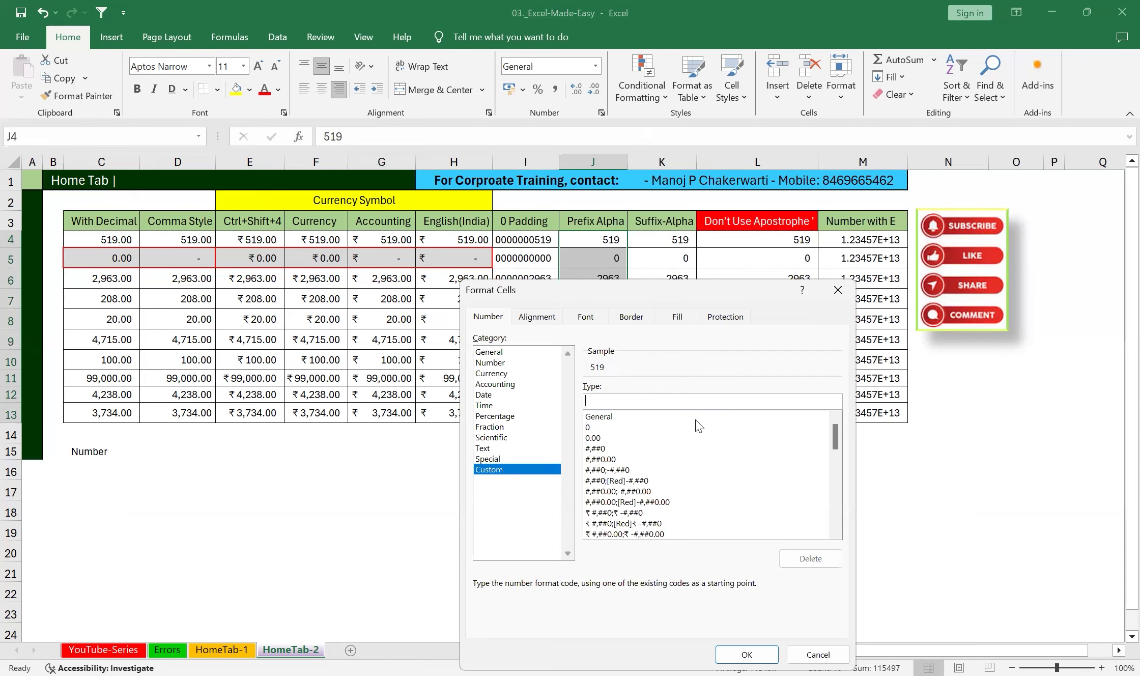
{"action": "type", "text": "A-###"}
{"action": "left_click", "coordinate": [747, 654]}
Apply the custom number format #-A to the Suffix-Alpha values in K4:K13.
{"action": "left_click_drag", "start_coordinate": [662, 239], "coordinate": [661, 412]}
{"action": "right_click", "coordinate": [661, 264]}
{"action": "left_click", "coordinate": [702, 586]}
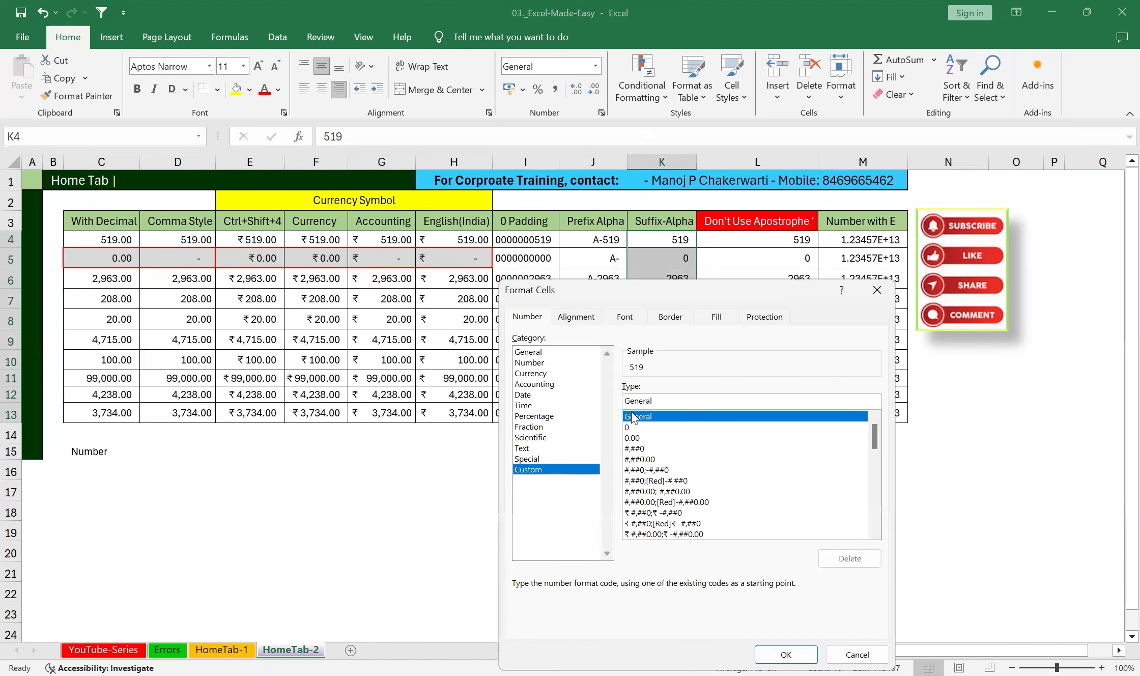
{"action": "left_click", "coordinate": [663, 403]}
{"action": "key", "text": "BackSpace"}
{"action": "key", "text": "BackSpace"}
{"action": "key", "text": "BackSpace"}
{"action": "key", "text": "BackSpace"}
{"action": "key", "text": "BackSpace"}
{"action": "key", "text": "BackSpace"}
{"action": "key", "text": "BackSpace"}
{"action": "type", "text": "#-A"}
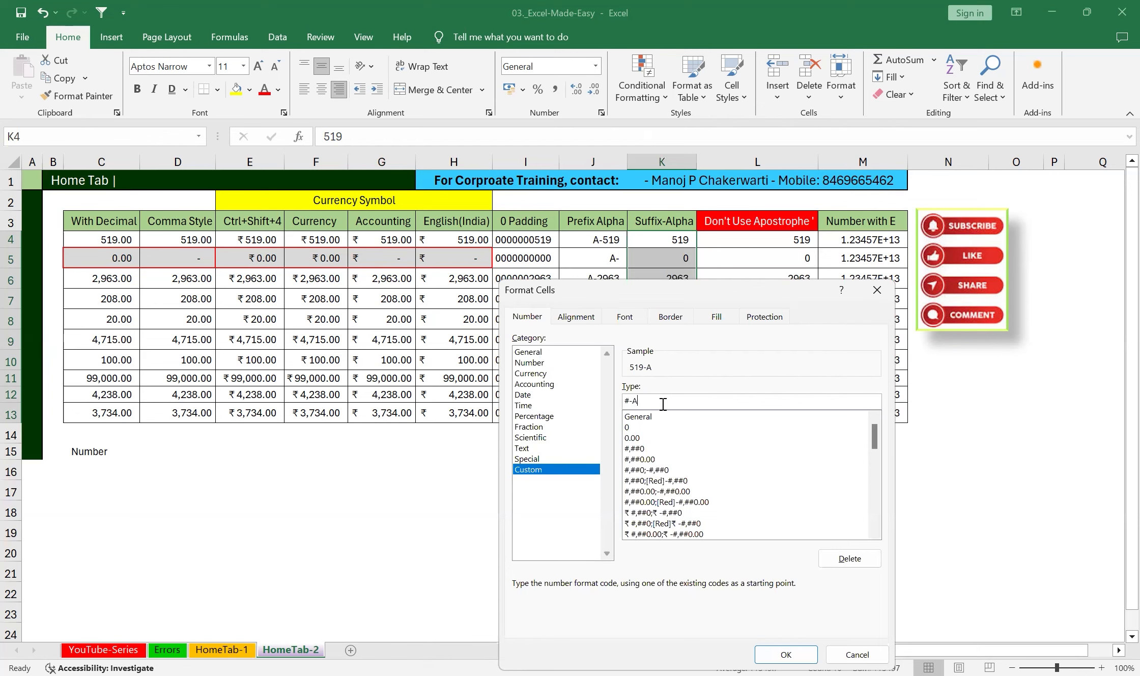
{"action": "key", "text": "Return"}
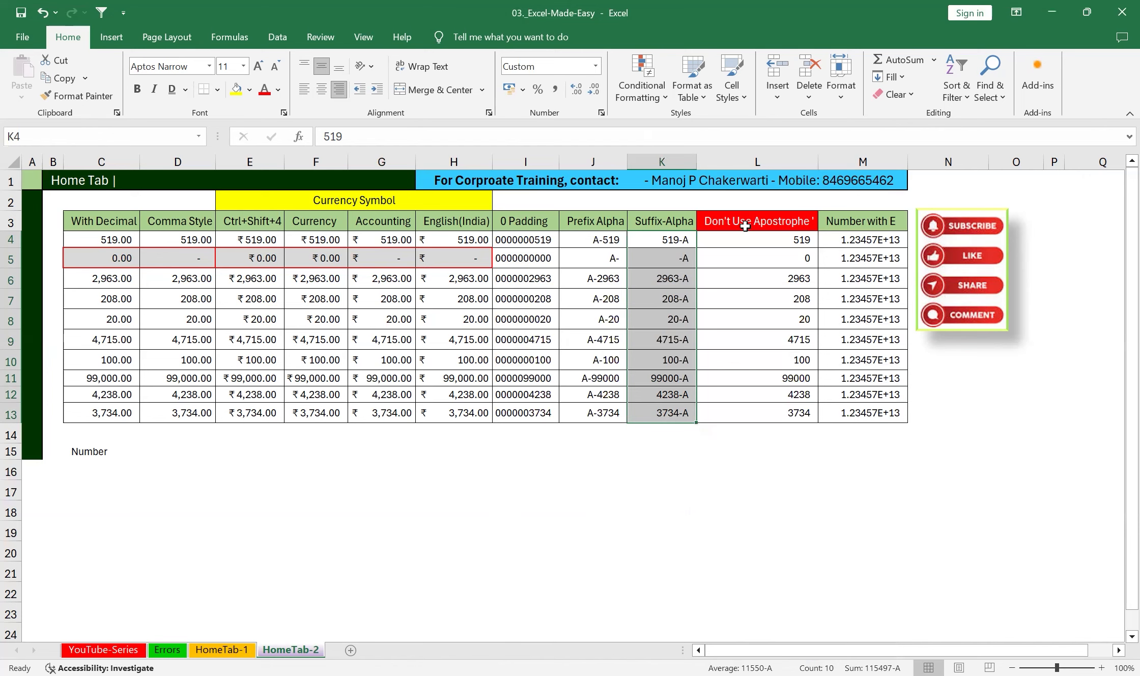
{"action": "left_click", "coordinate": [780, 238]}
{"action": "left_click_drag", "start_coordinate": [780, 239], "coordinate": [768, 413]}
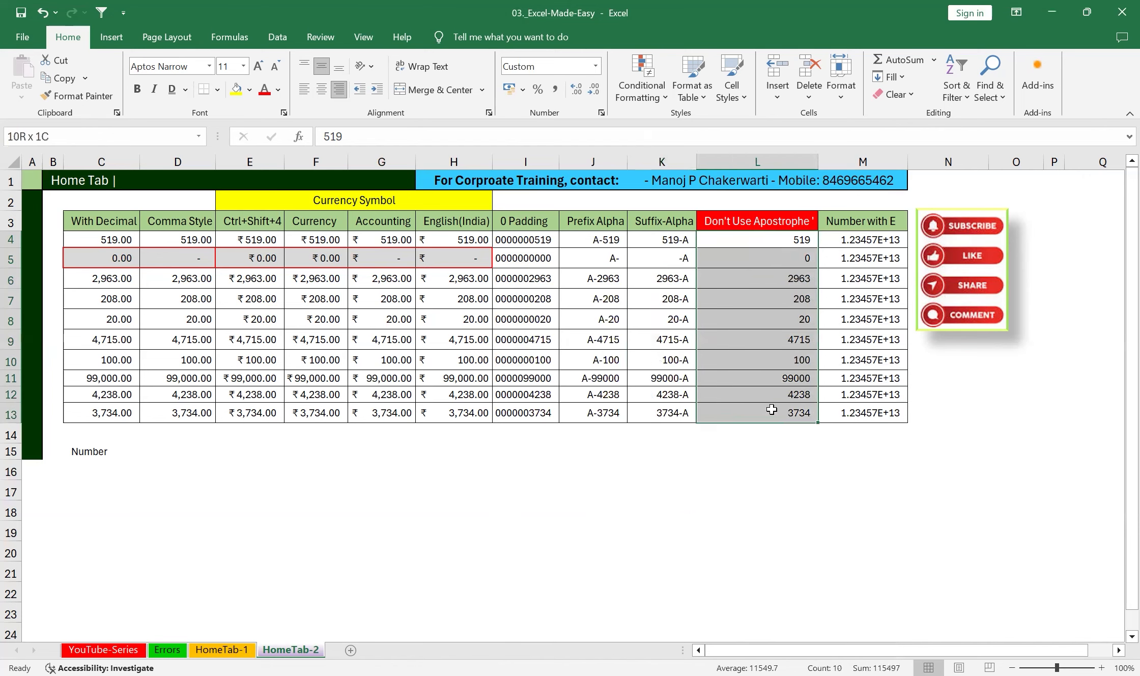
{"action": "left_click_drag", "start_coordinate": [524, 239], "coordinate": [517, 421]}
Format the Number with E values in M4:M13 as Number with 0 decimal places.
{"action": "left_click_drag", "start_coordinate": [864, 239], "coordinate": [875, 407]}
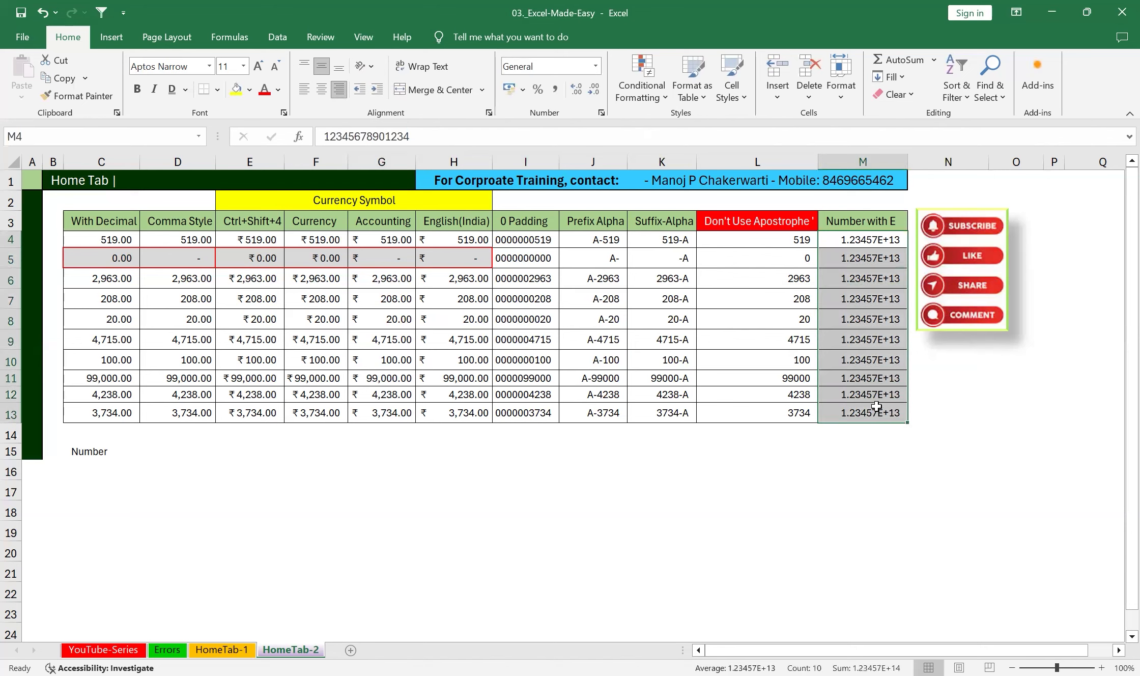
{"action": "left_click", "coordinate": [602, 113]}
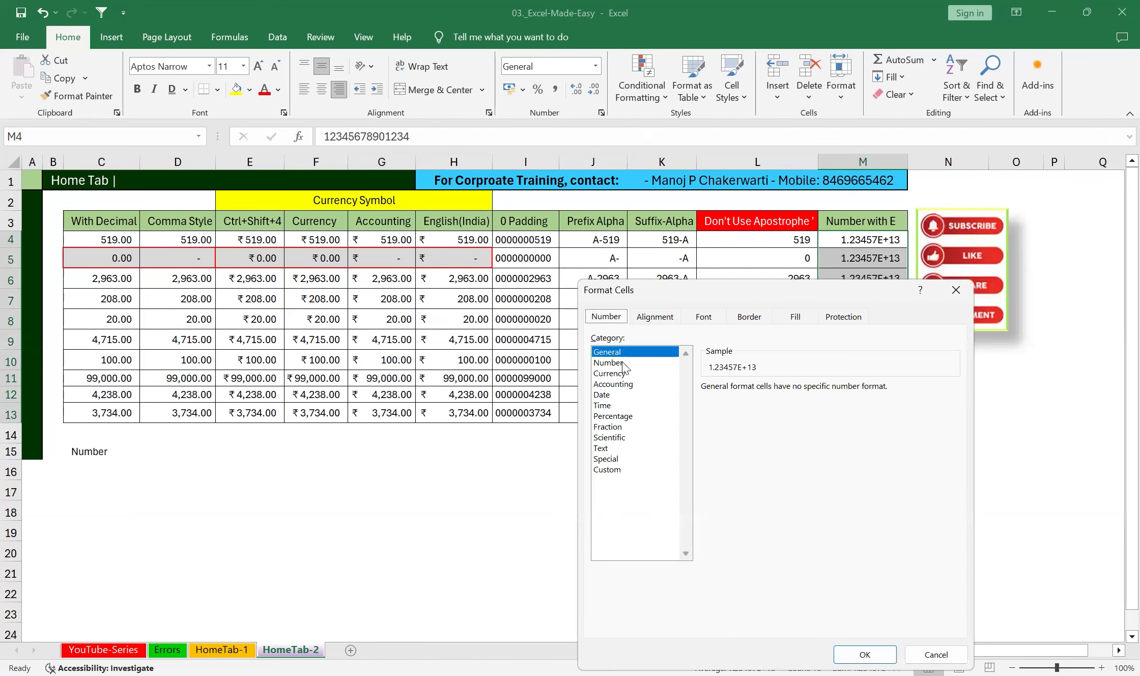
{"action": "left_click", "coordinate": [609, 362]}
{"action": "left_click", "coordinate": [803, 391]}
{"action": "left_click", "coordinate": [803, 391]}
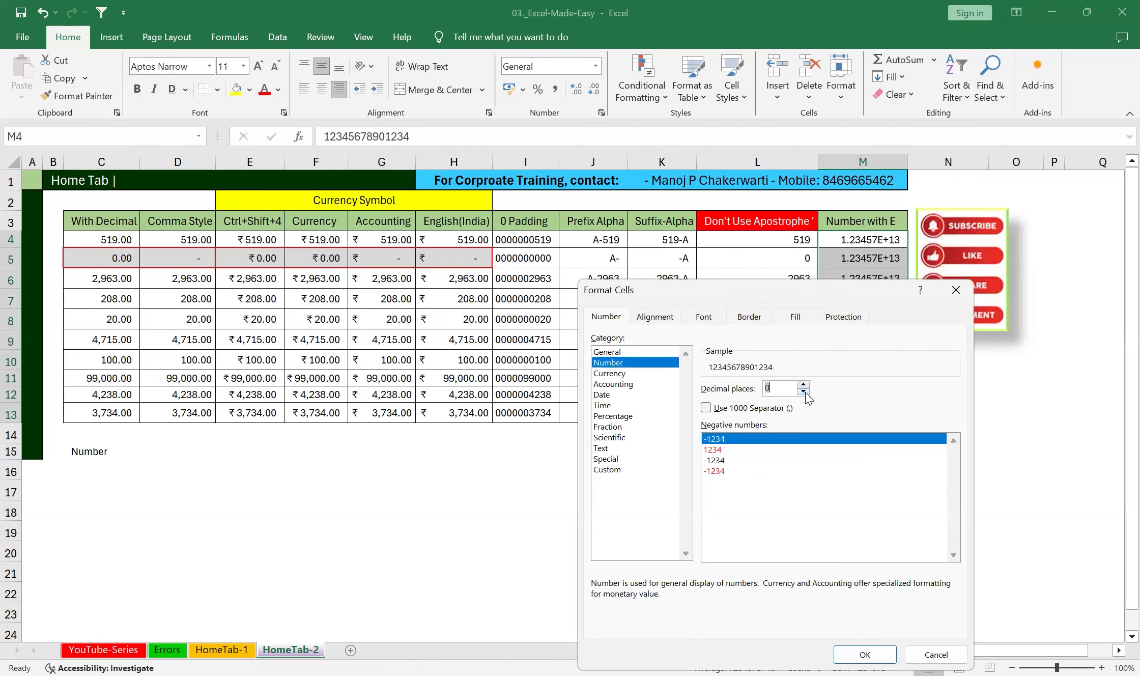
{"action": "left_click", "coordinate": [869, 656]}
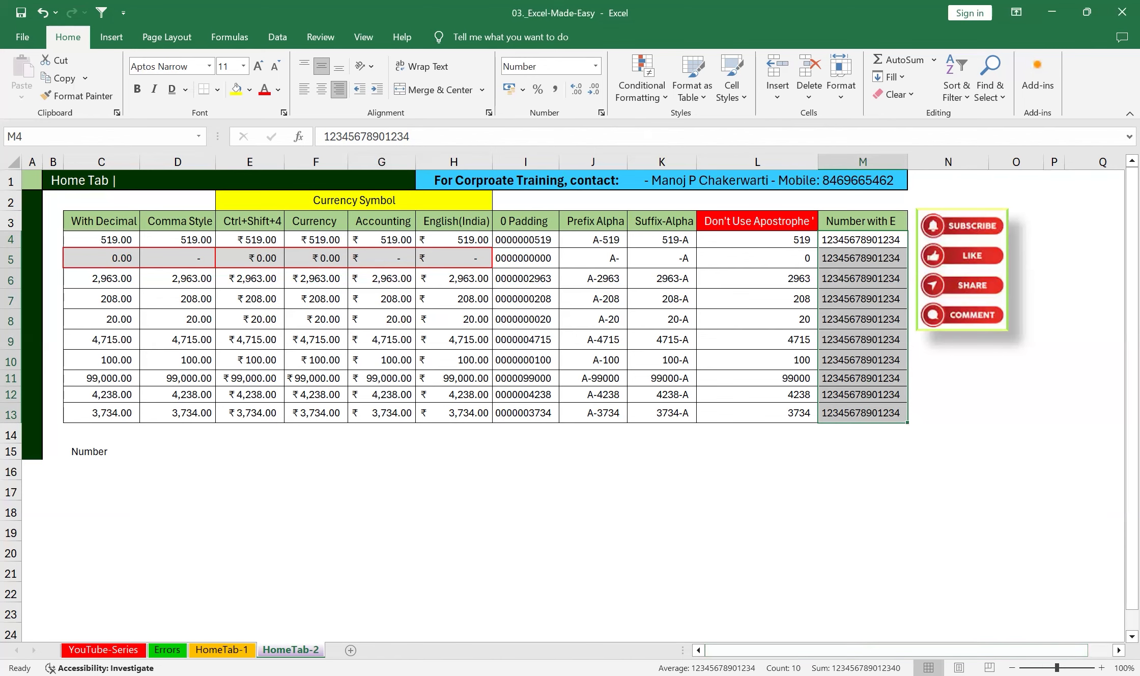
Go to the YouTube-Series sheet and open the video links for Lesson-01 and Lesson-02.
{"action": "left_click", "coordinate": [105, 647]}
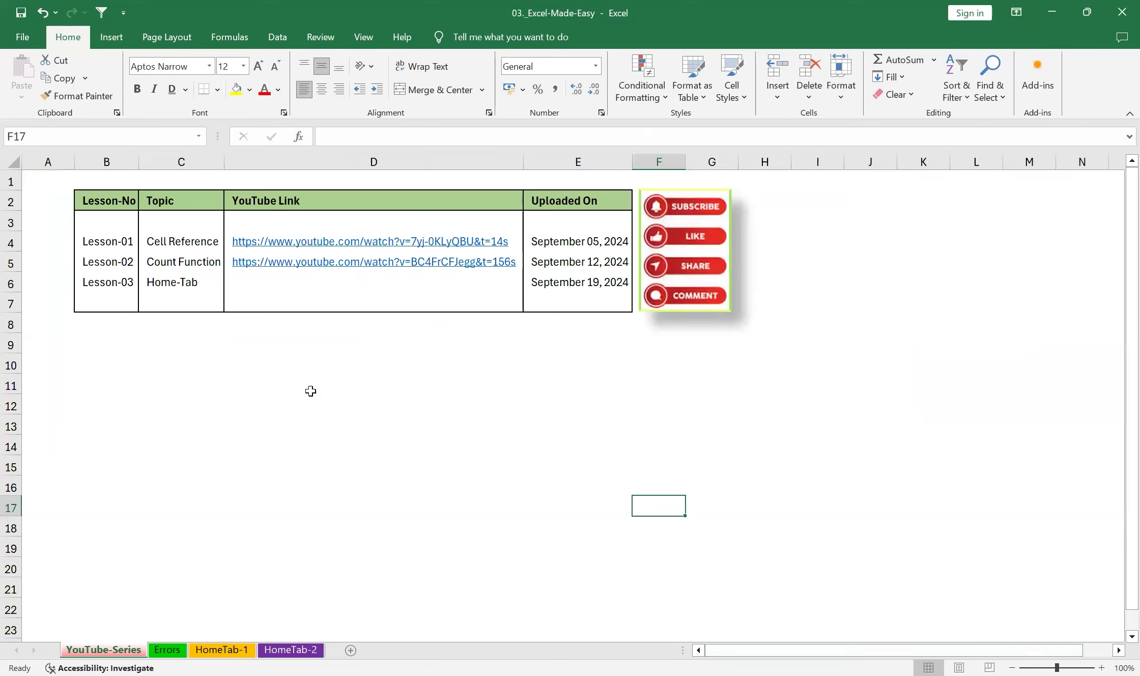
{"action": "left_click", "coordinate": [327, 250]}
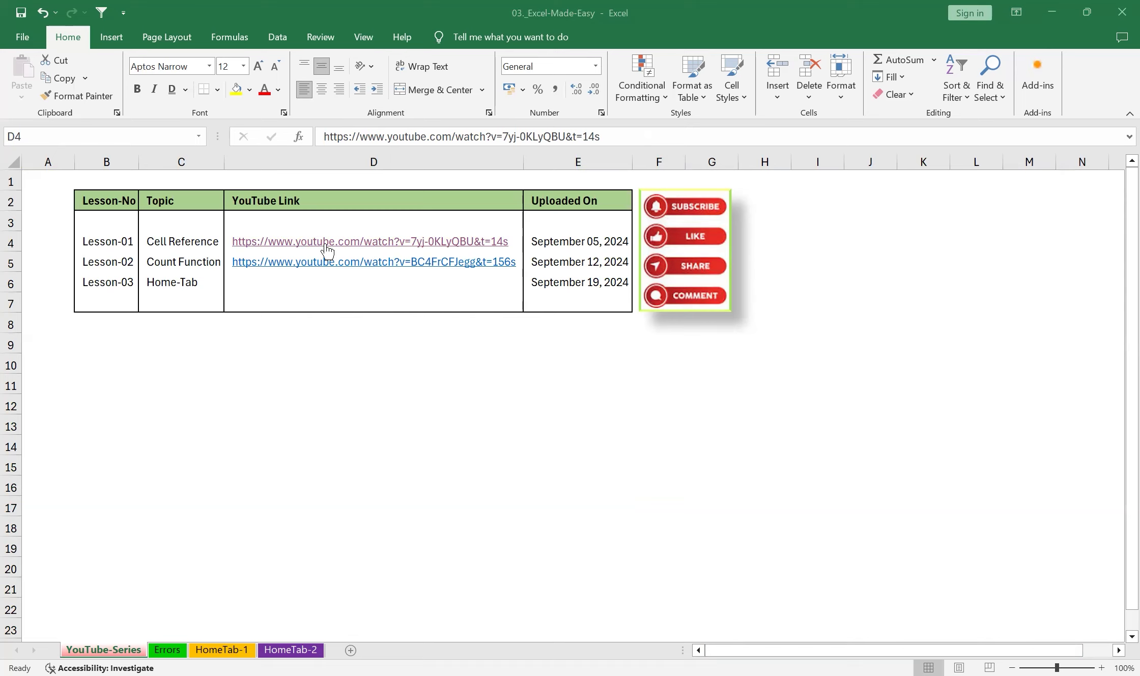
{"action": "left_click", "coordinate": [452, 264]}
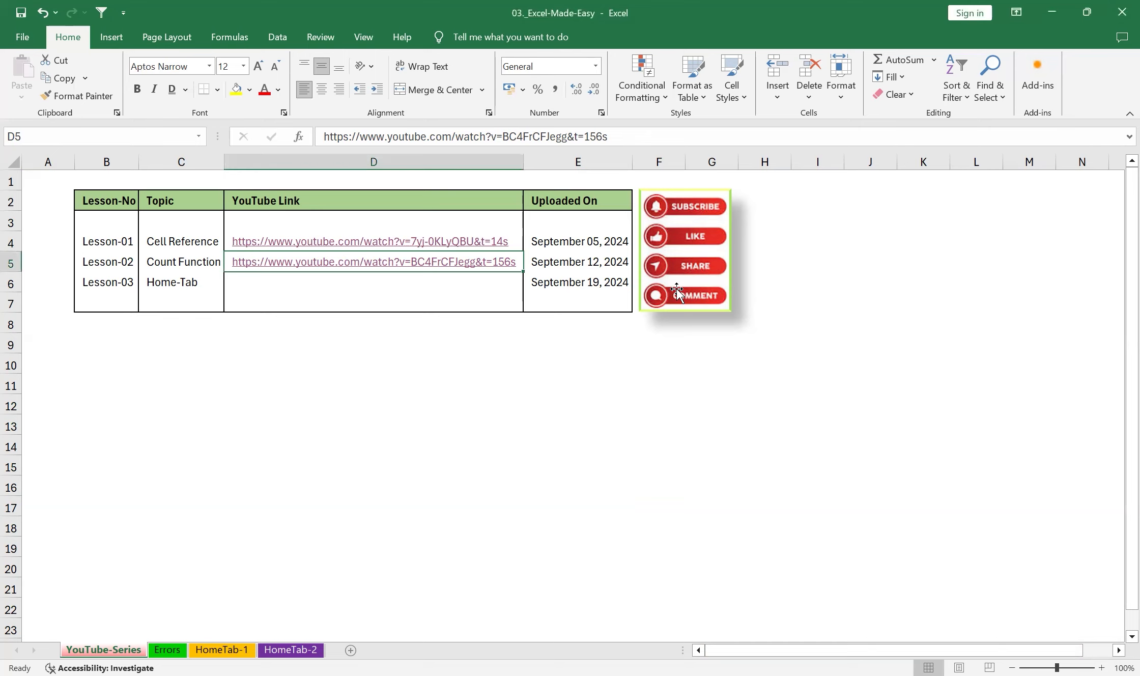
{"action": "left_click", "coordinate": [628, 379]}
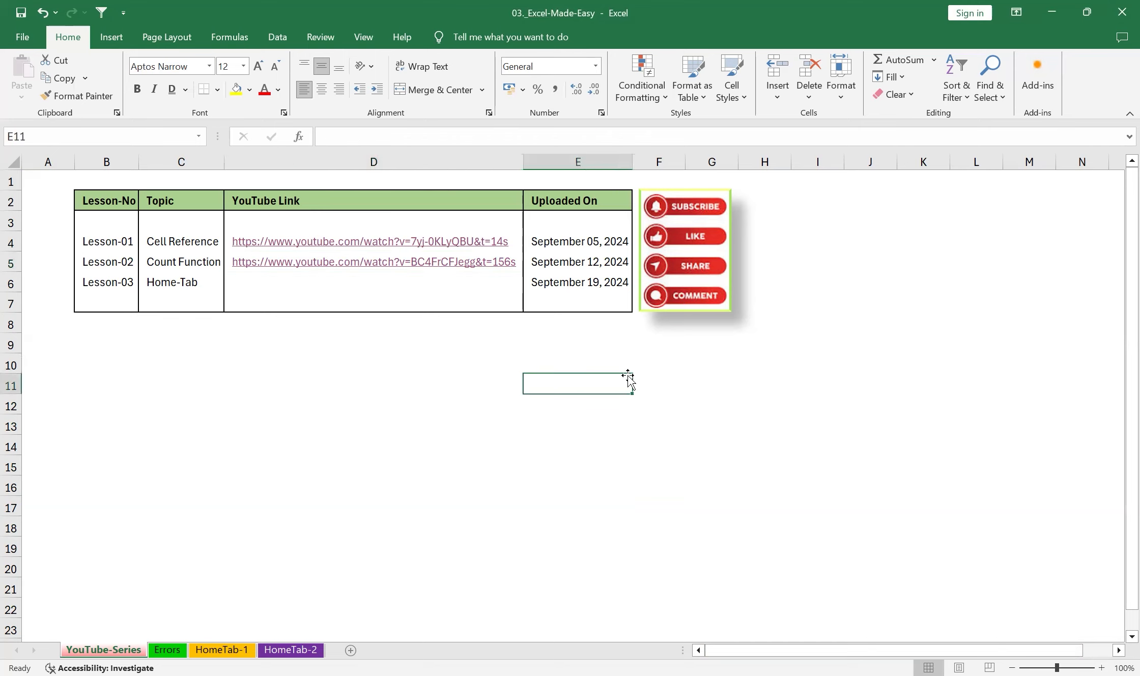